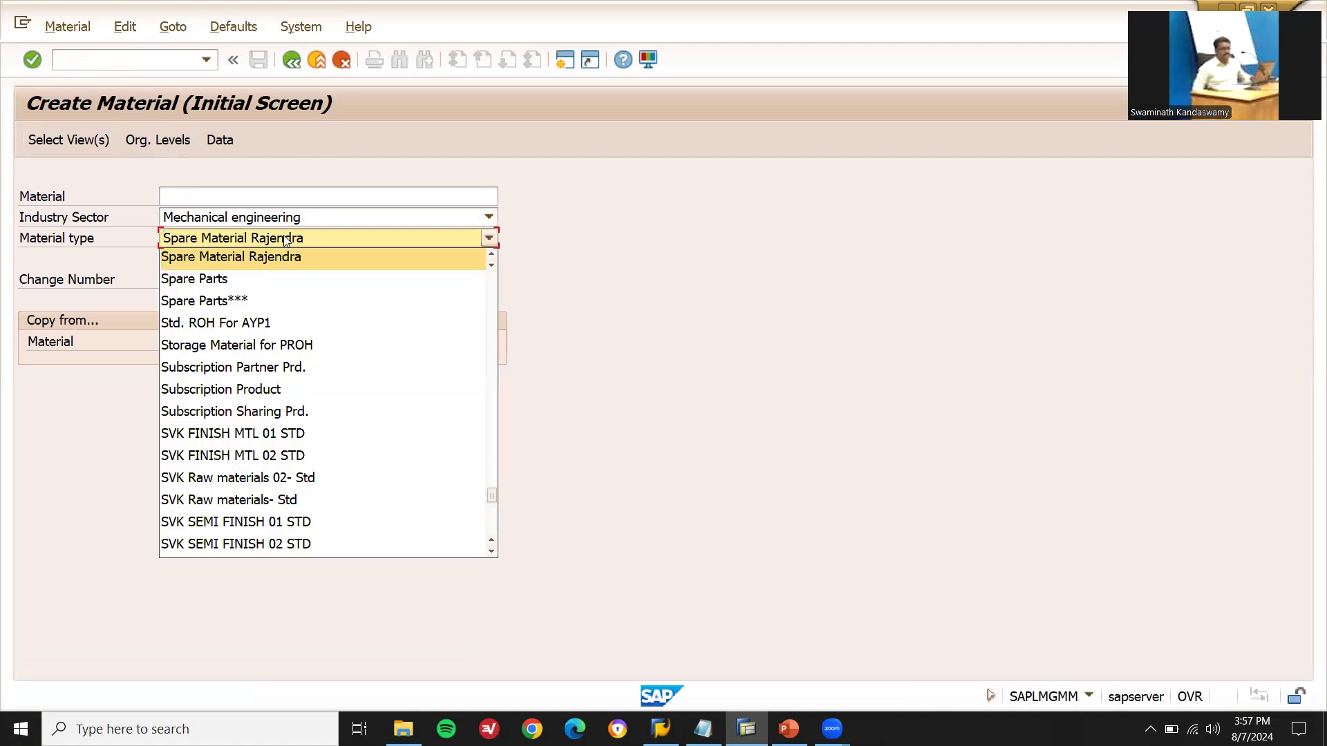
Try to create a material with the material type Spare Parts
left_click(272, 282)
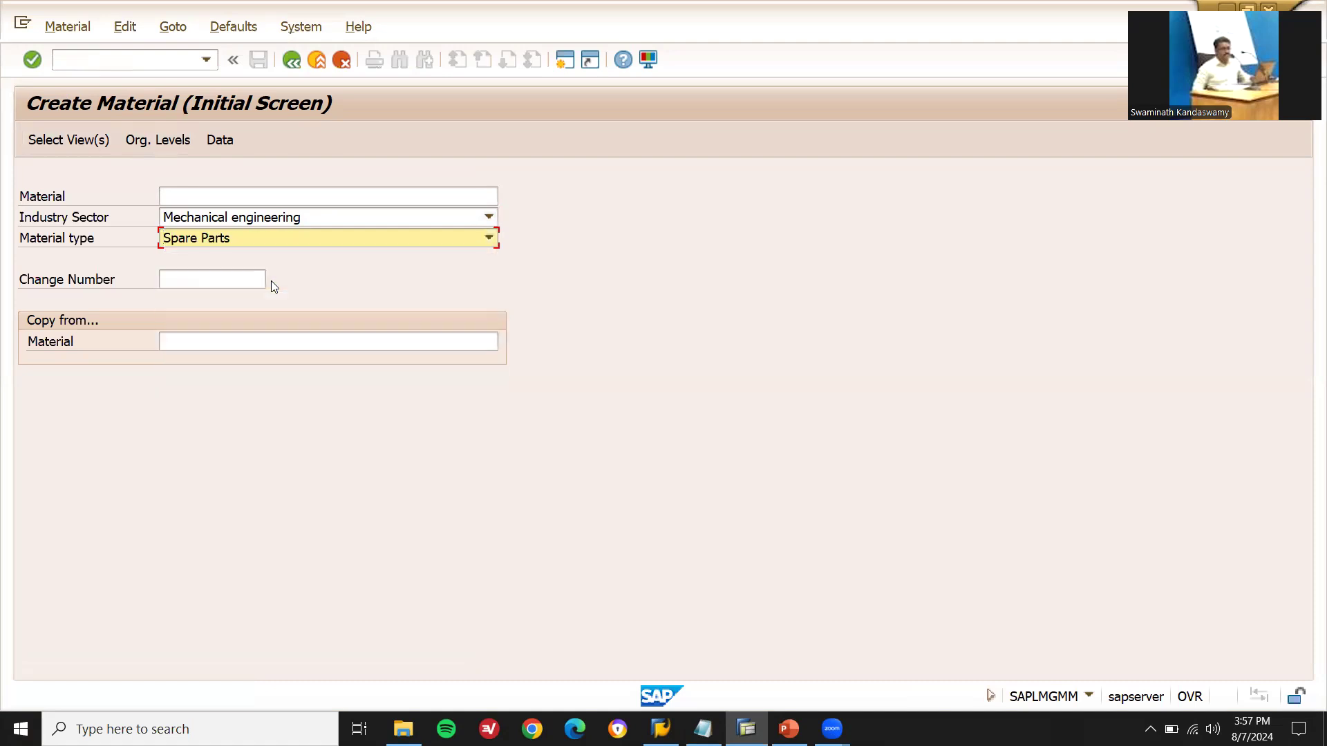
key("Return")
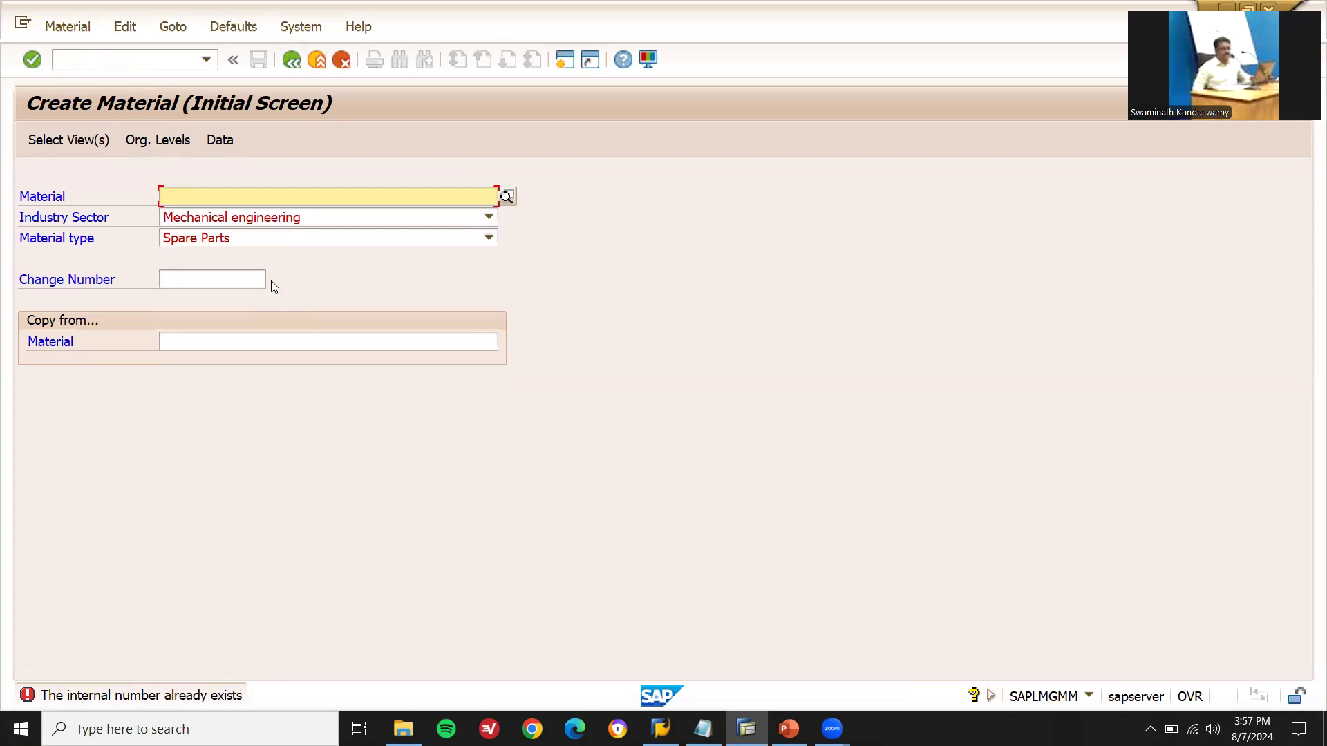
left_click(300, 238)
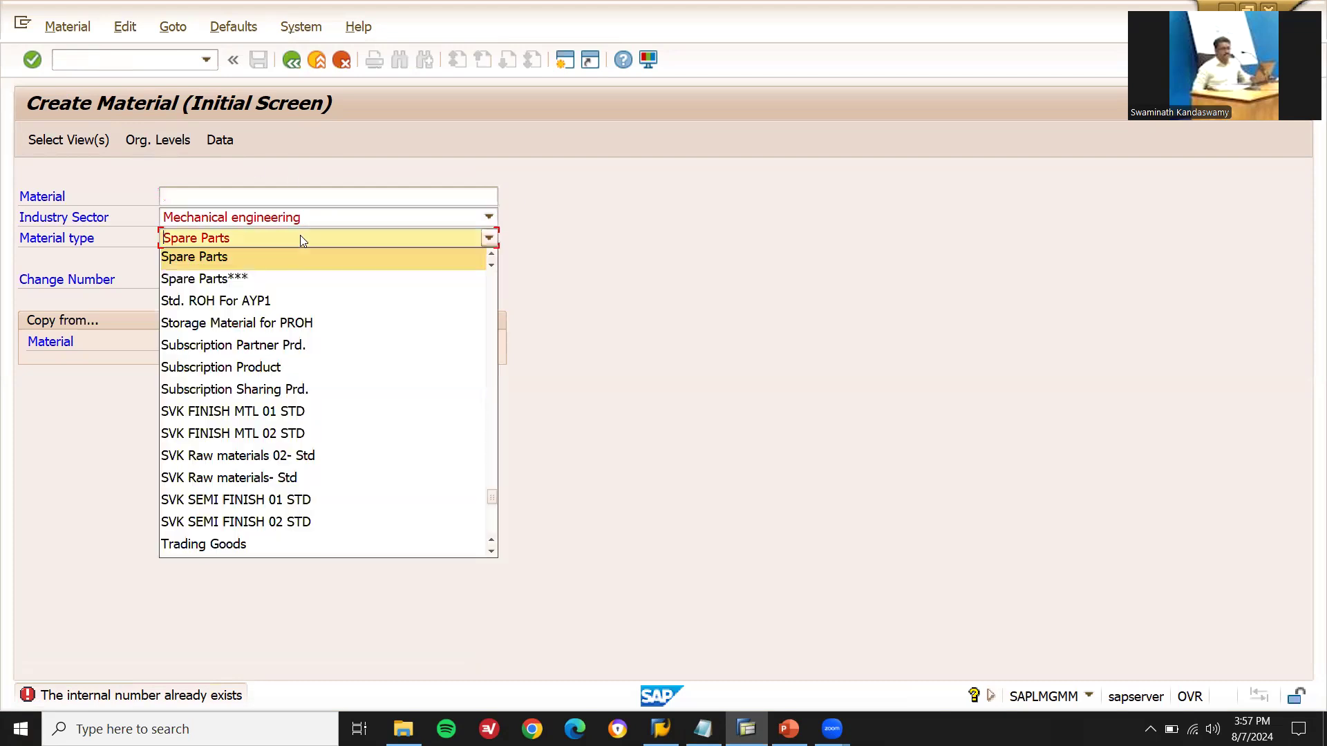
left_click(300, 239)
key("F3")
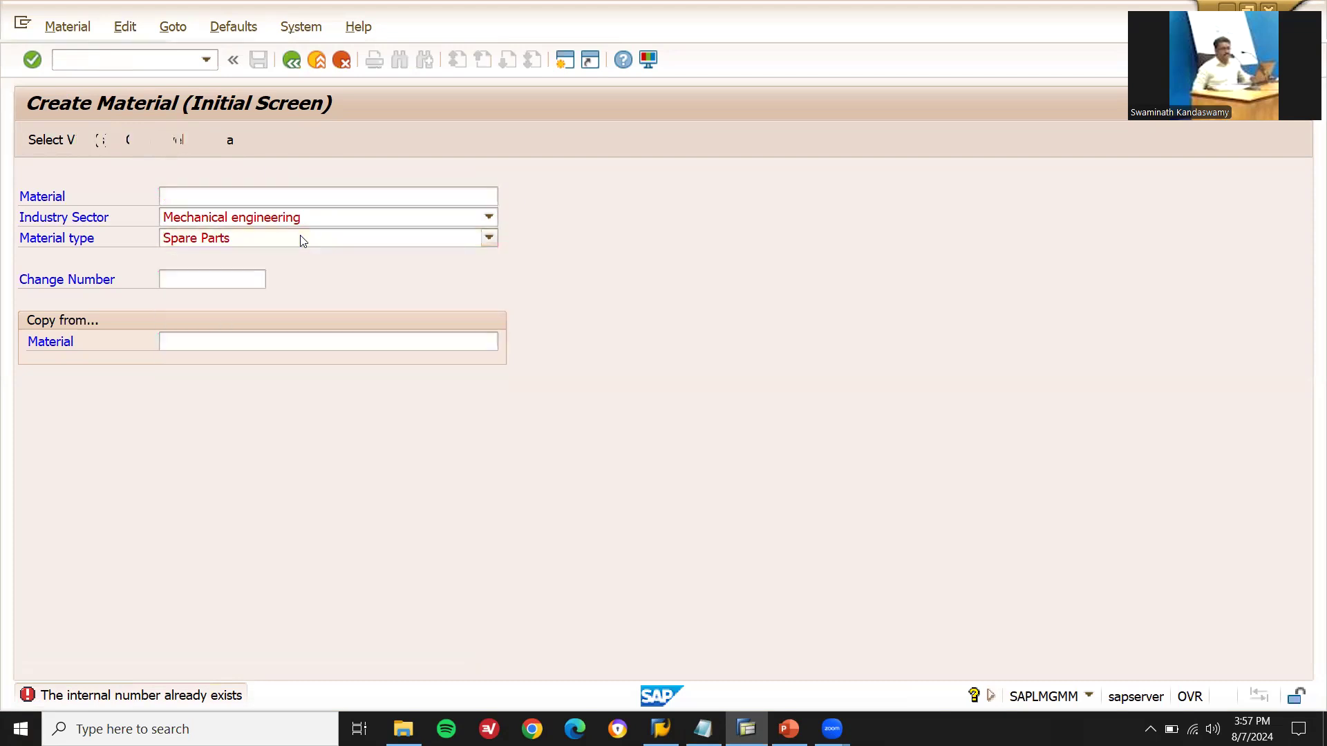
Open the material types overview with transaction OMS2 and position the list at ZRO
type("OMS2")
key("Return")
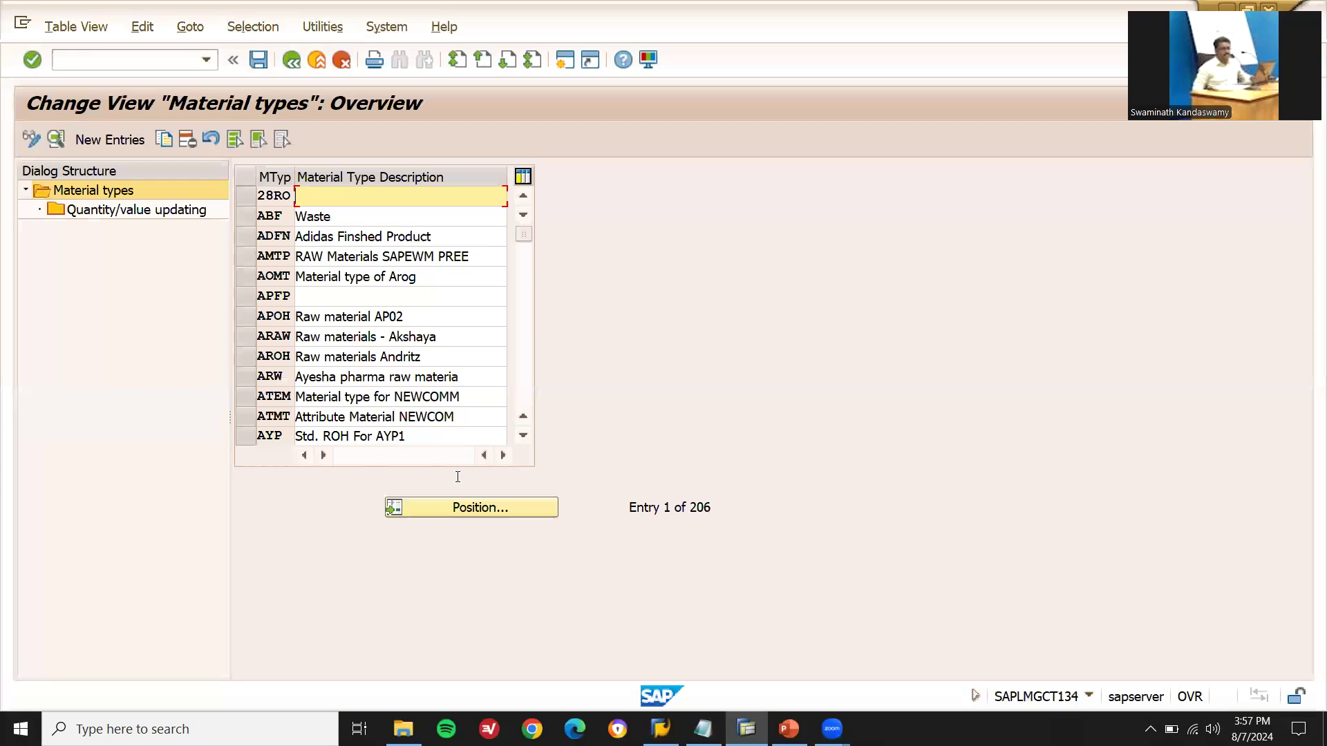
left_click(465, 509)
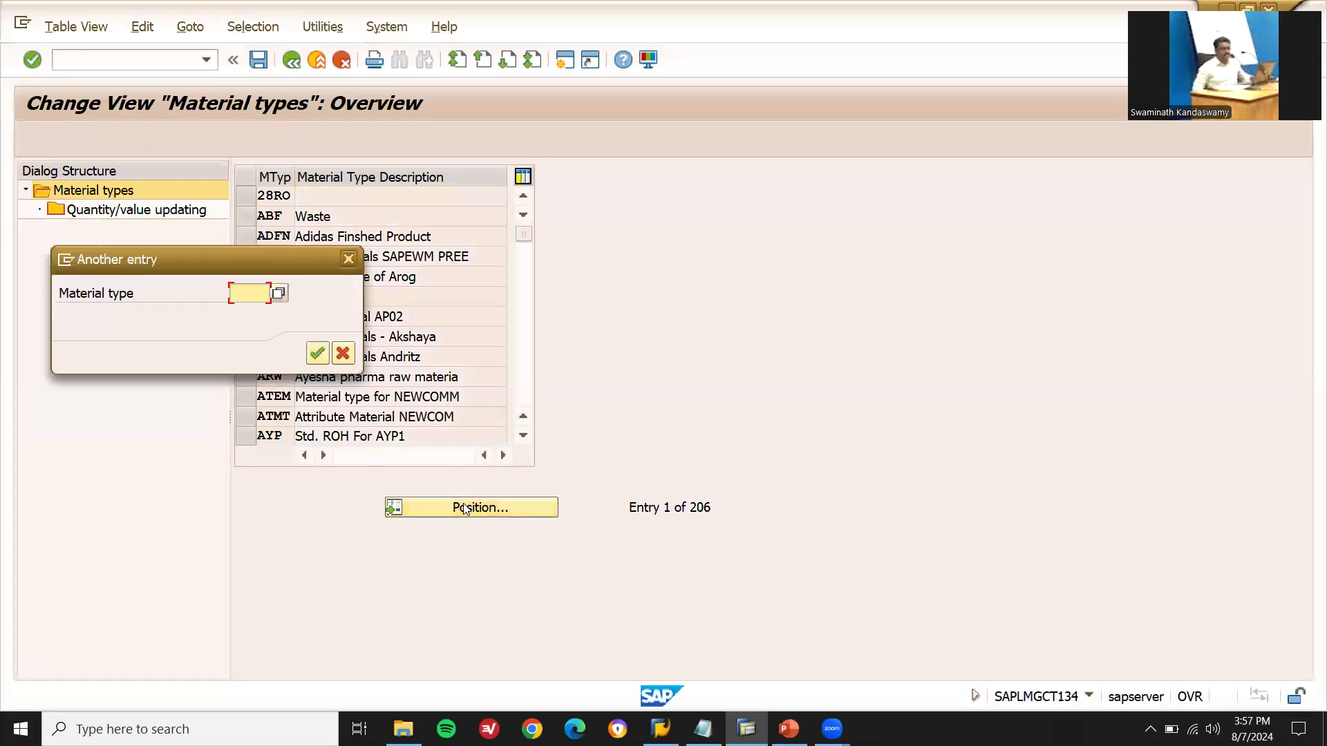
type("ZRO")
key("Return")
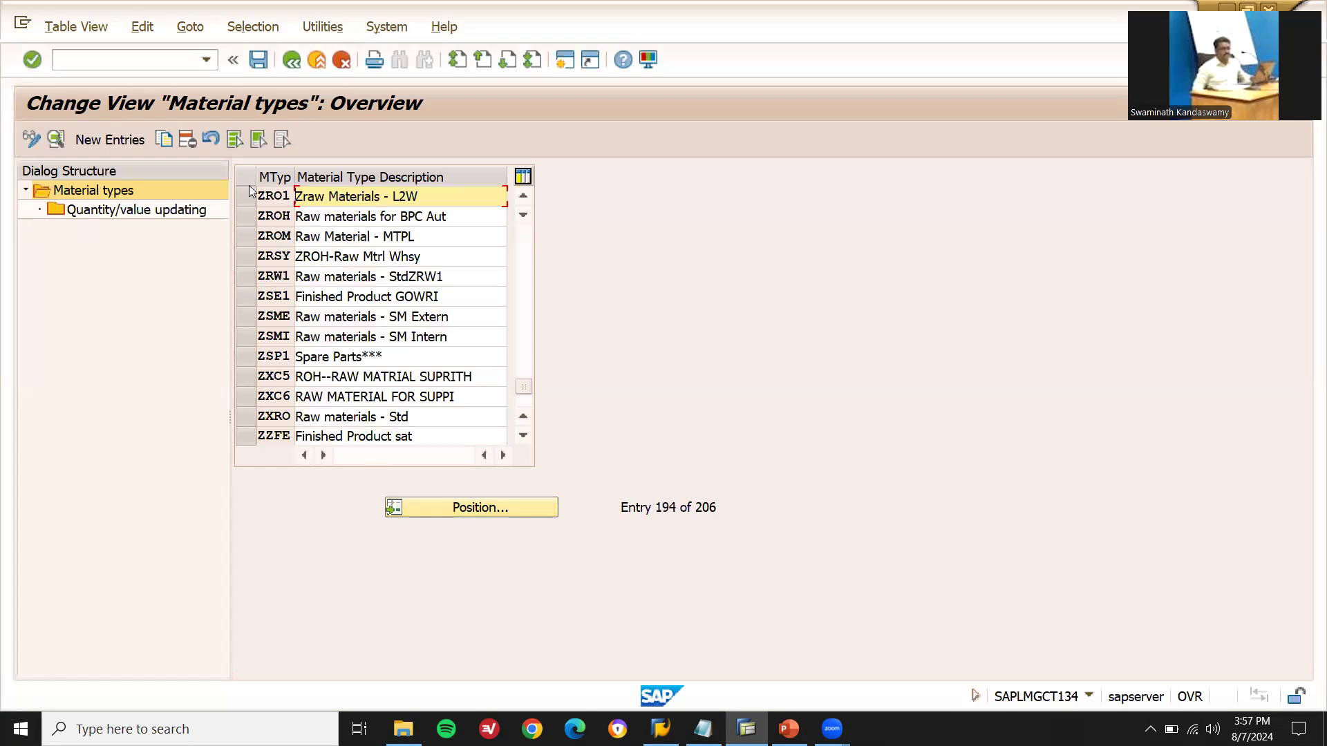
Check the ZSP1 Spare Parts*** entry in the material types list and leave the overview
left_click(394, 359)
left_click(252, 364)
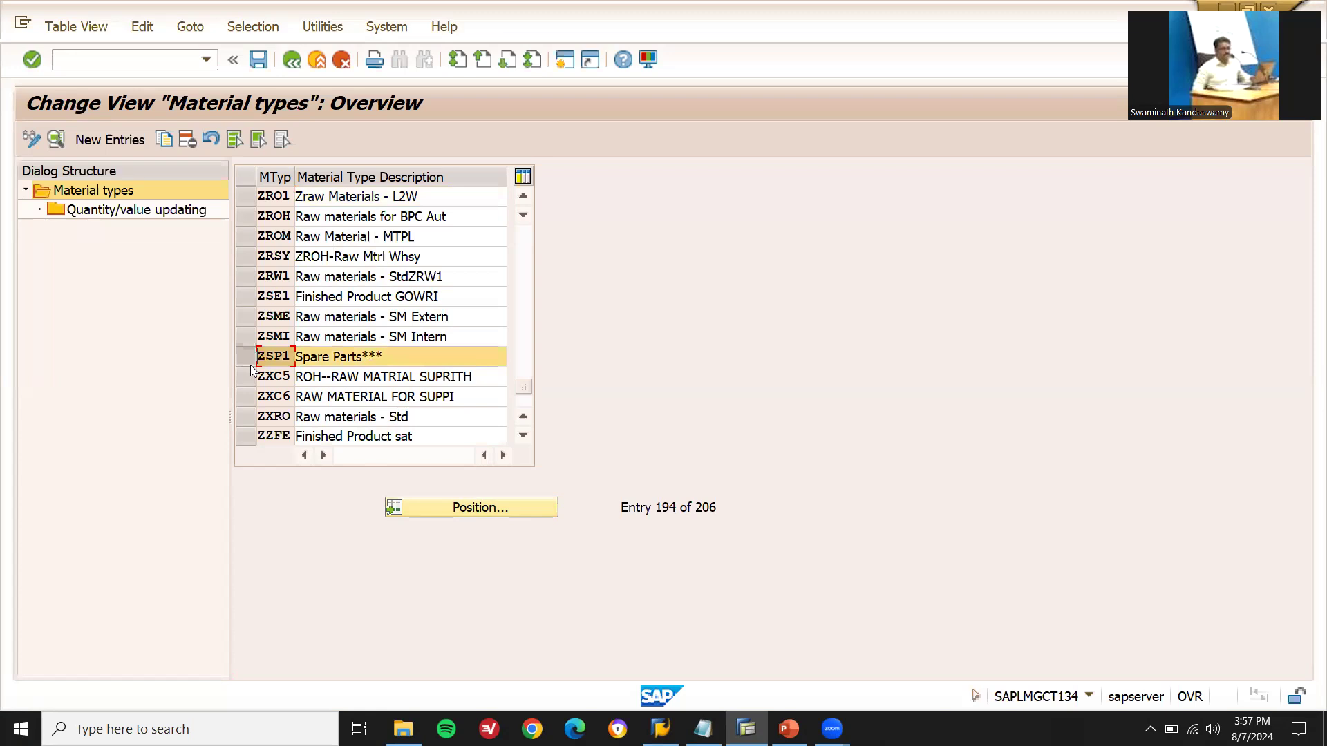
left_click(251, 366)
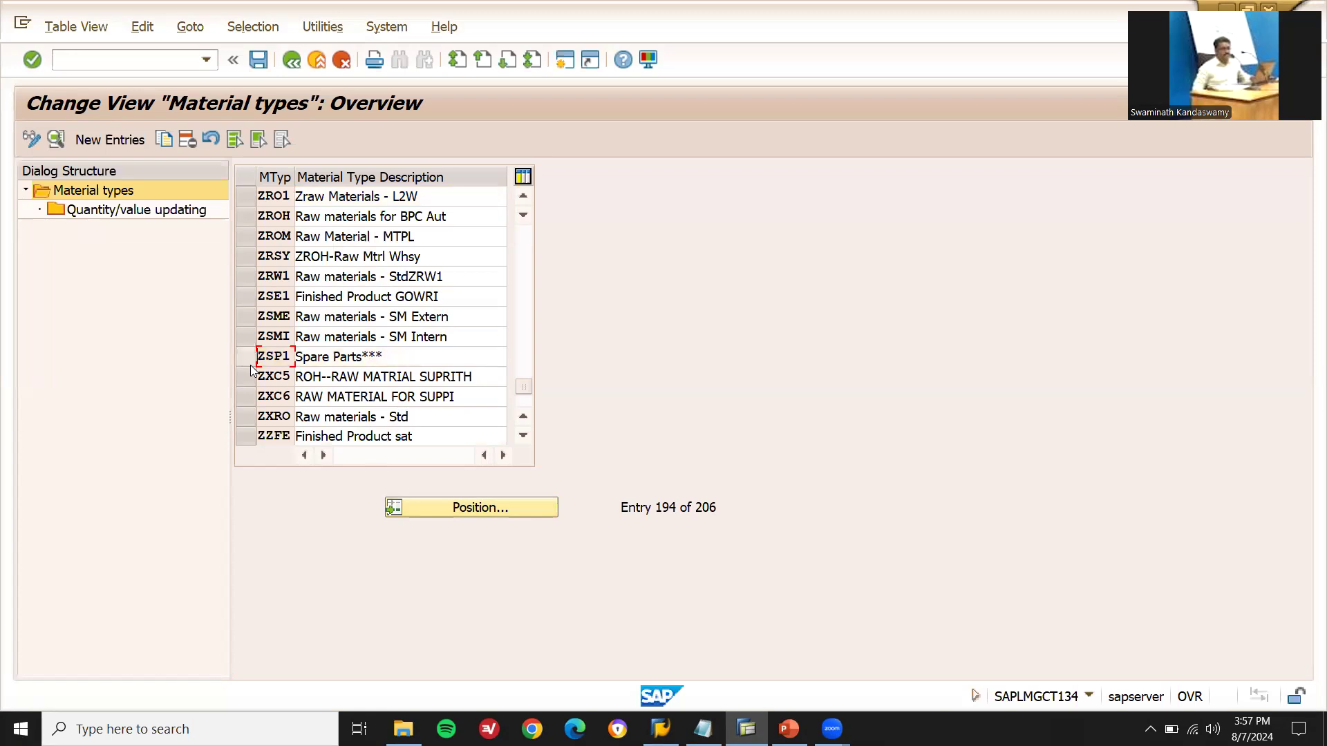
key("F3")
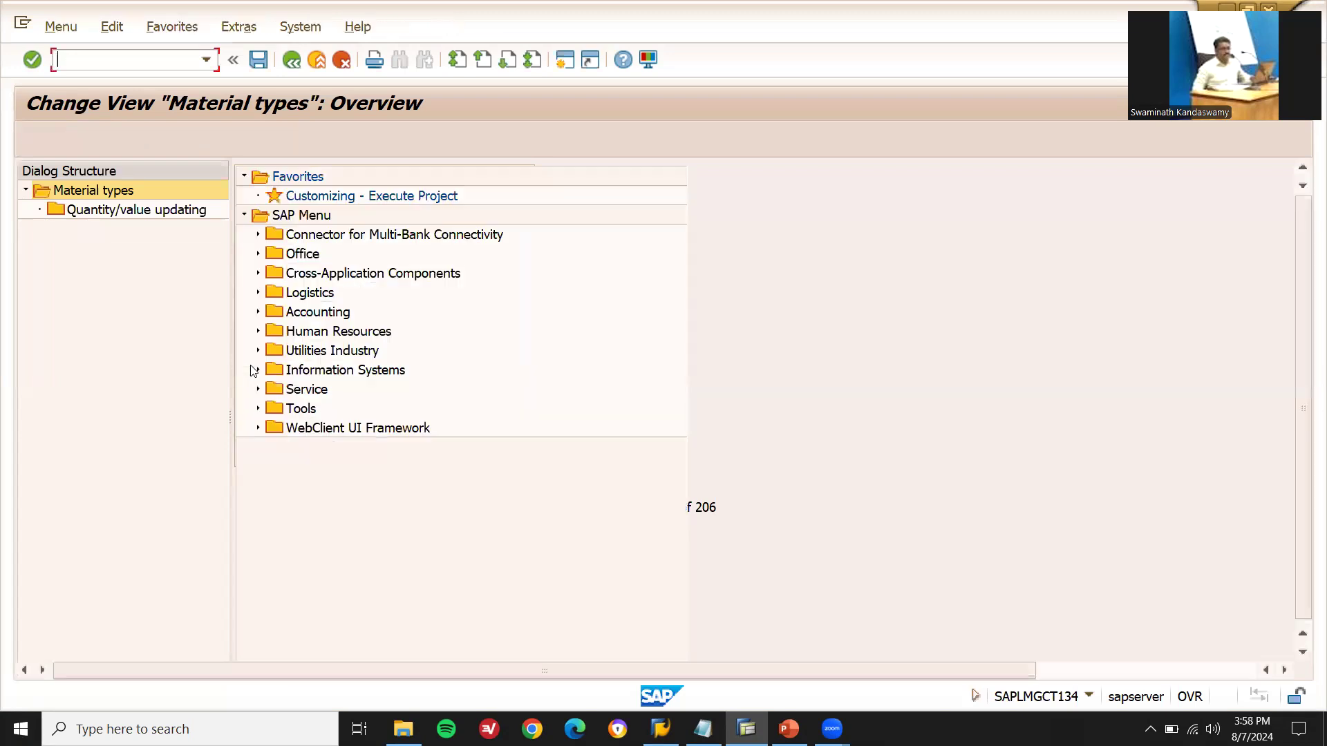
Start material creation with transaction MM01 and choose the material type Spare Parts***
type("MM01")
key("Return")
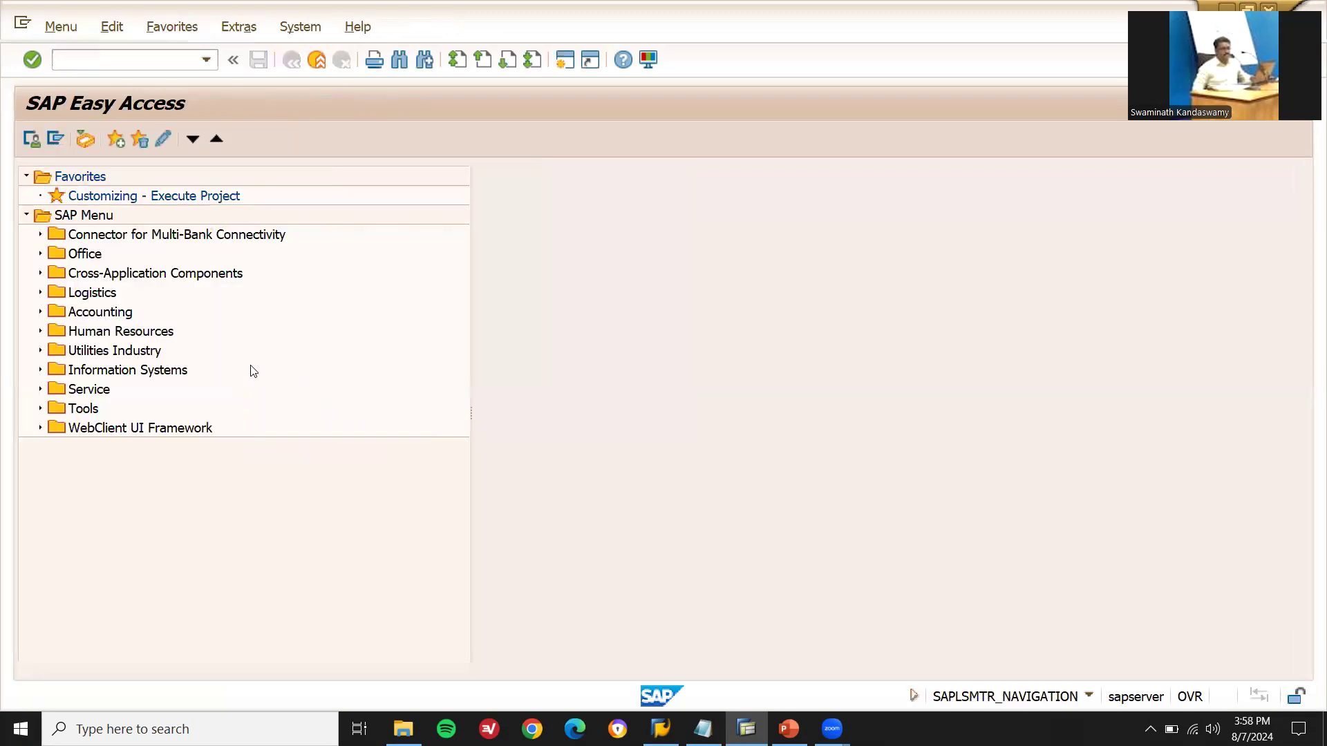
left_click(419, 238)
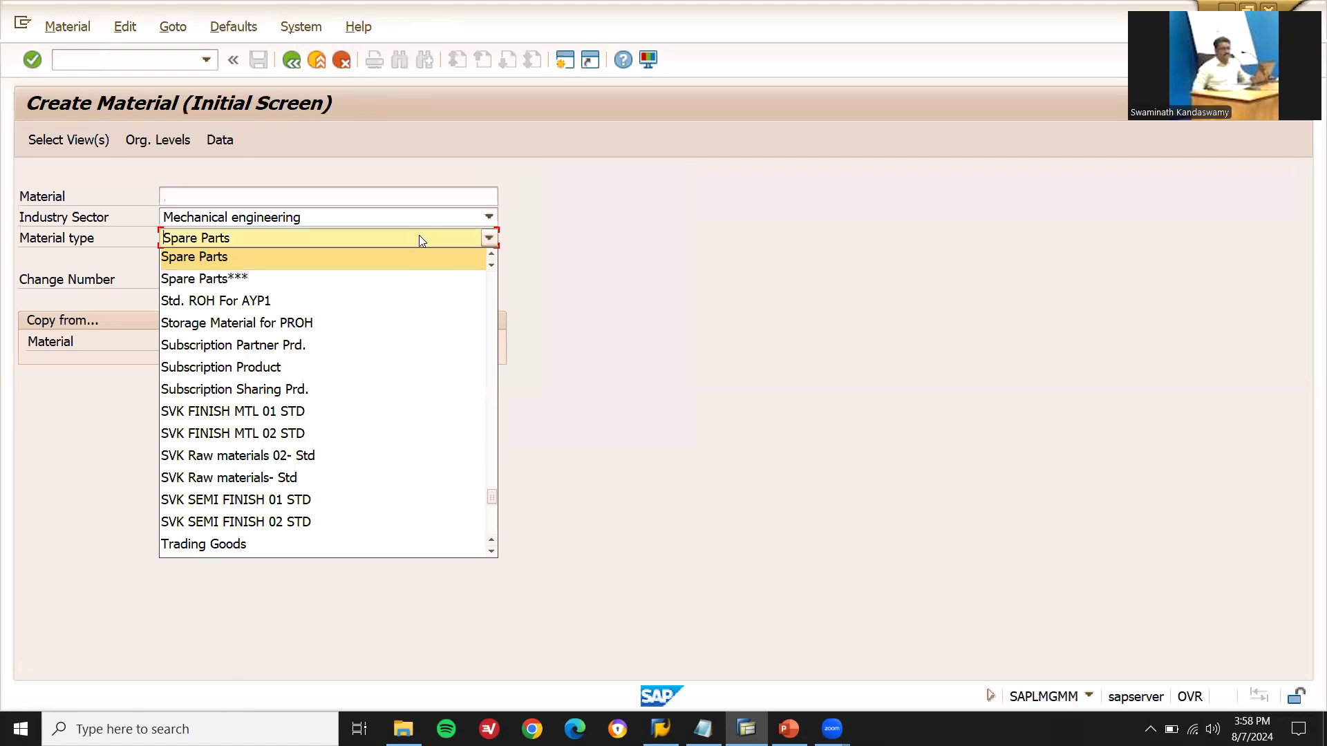
key("Down")
scroll(420, 239, "down", 7)
scroll(420, 239, "up", 6)
scroll(418, 234, "up", 3)
scroll(419, 235, "down", 1)
key("Return")
key("Return")
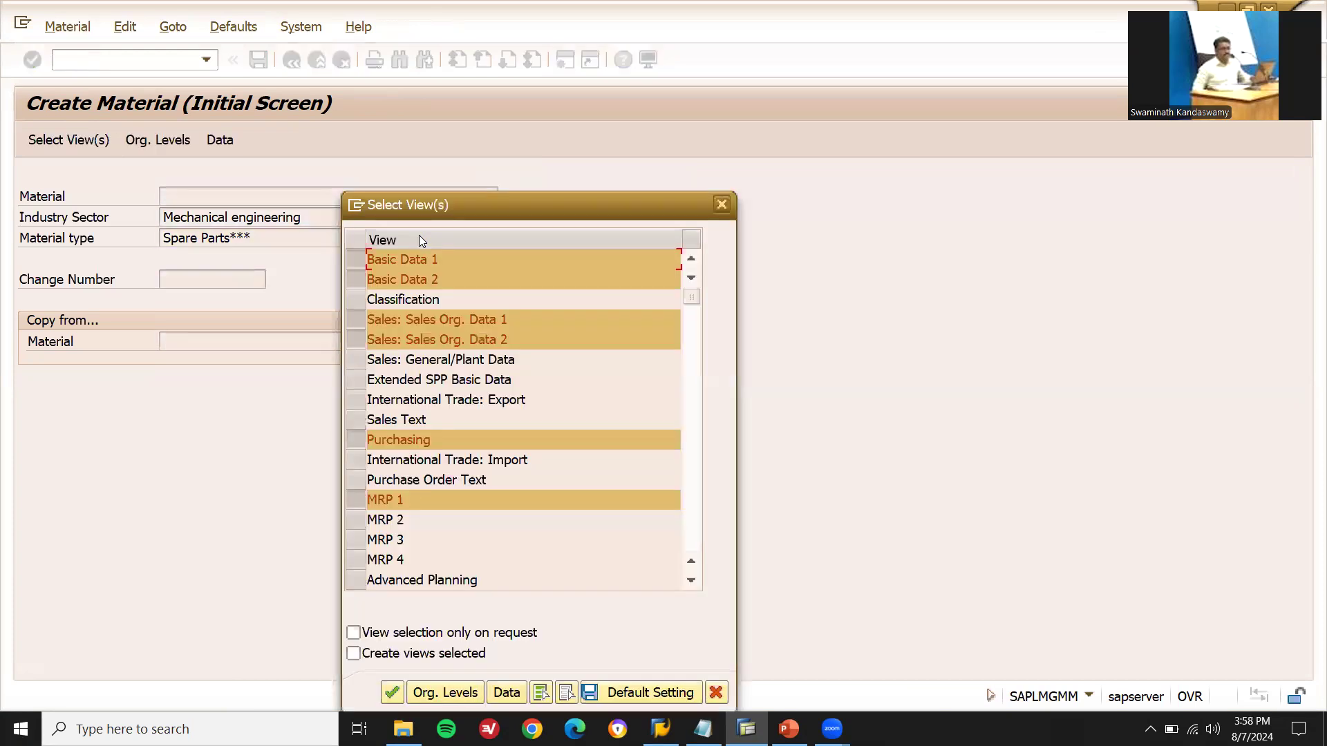
Deselect the Sales Org. Data 1 and Sales Org. Data 2 views and proceed to the organizational levels
left_click(361, 319)
left_click(355, 340)
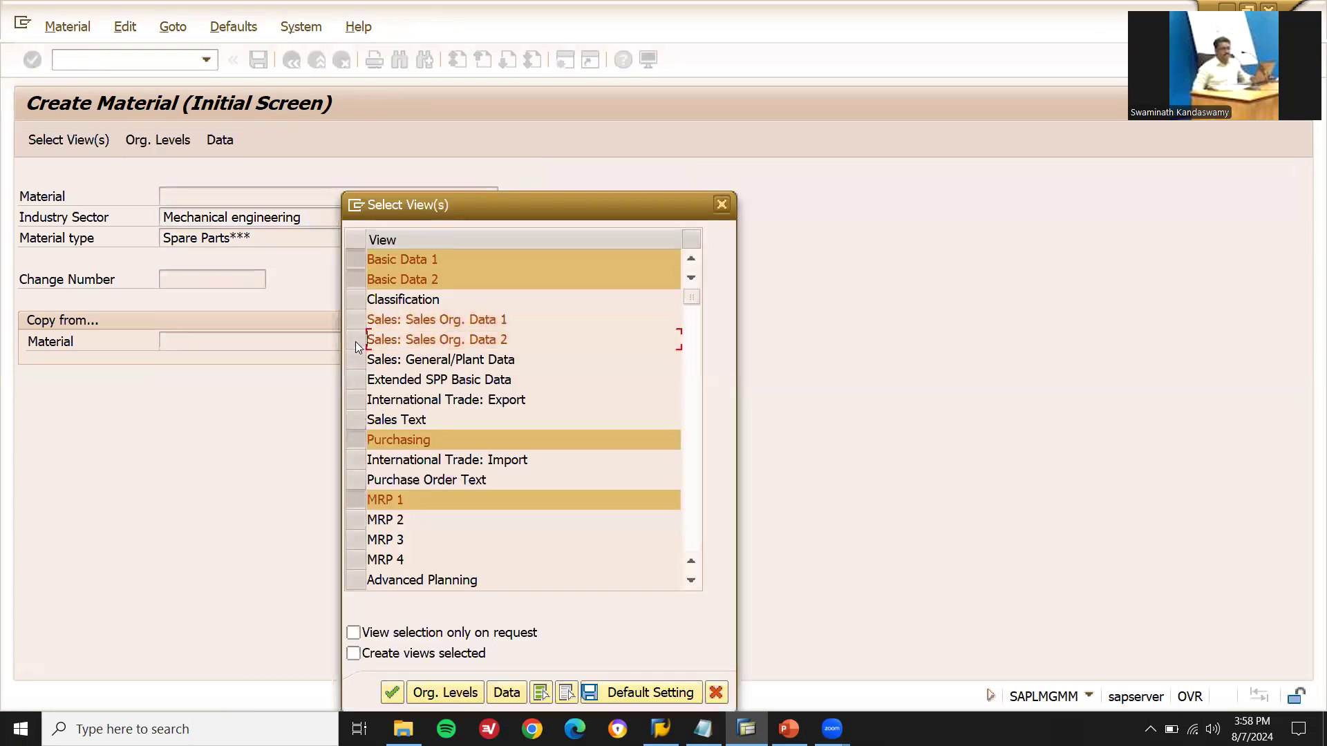
left_click(431, 693)
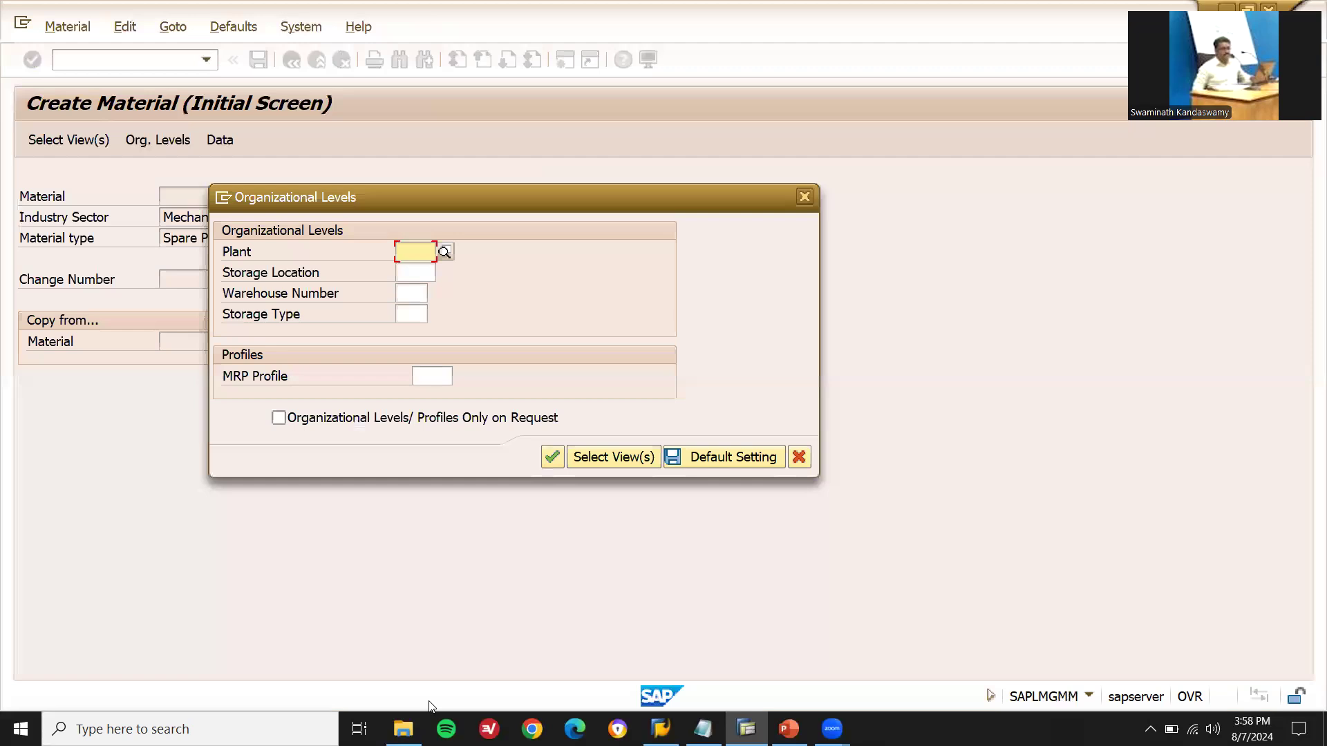
Assign plant LD03 and a previously used storage location as organizational levels and open the material's basic data
key("BackSpace")
key("Down")
key("Return")
key("Tab")
key("BackSpace")
key("Down")
key("Return")
key("Return")
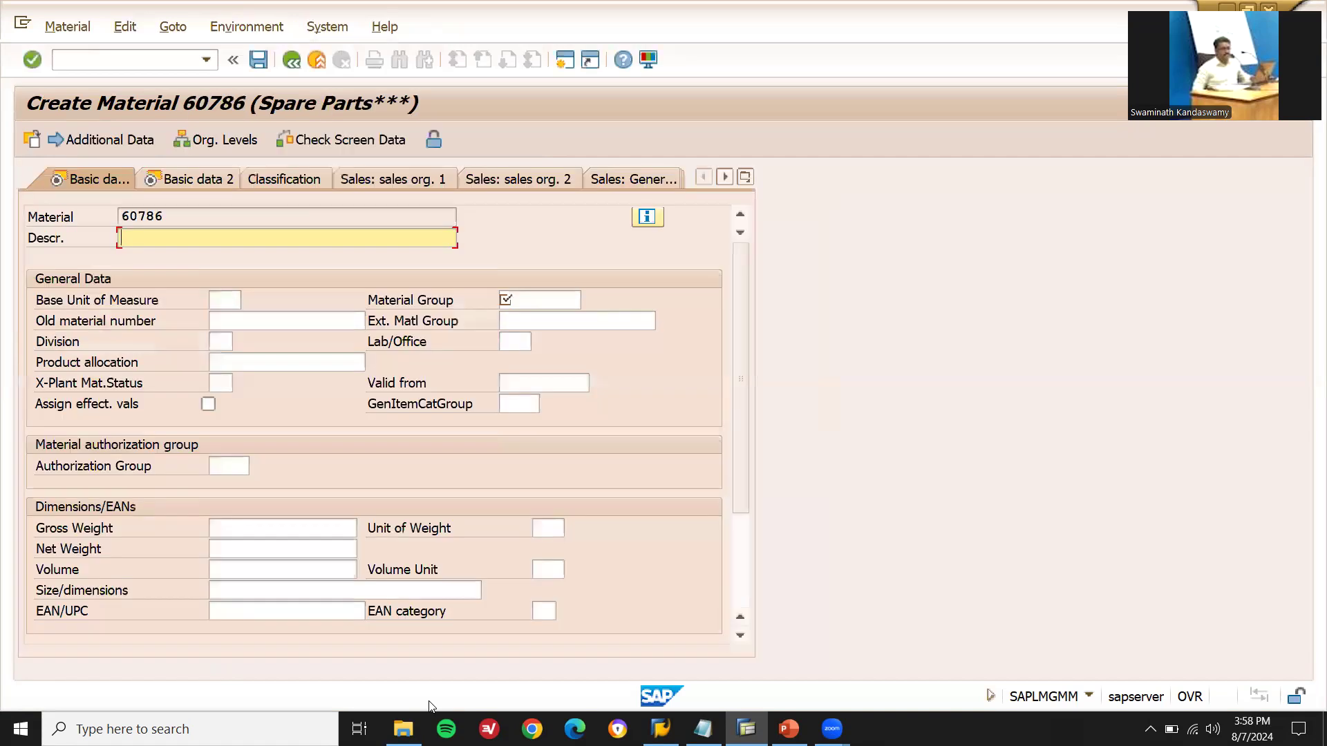
Copy "Bonnet/hood" from the body components list in Notepad into the material's description in SAP
left_click(703, 729)
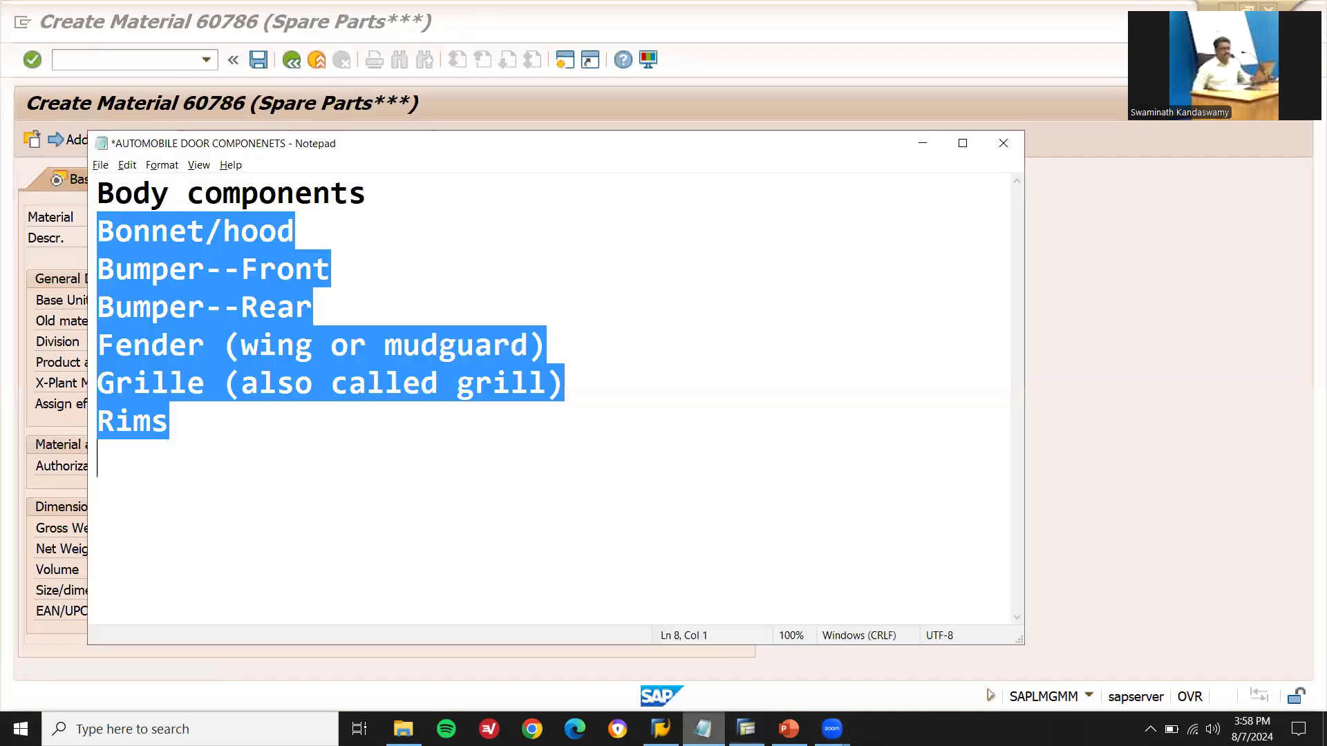
left_click(353, 243)
key("shift+Home")
key("ctrl+c")
key("alt+Tab")
left_click(310, 238)
key("ctrl+v")
Set the base unit of measure to EA and the material group to B01 Car Body Components, and advance to the purchasing view
left_click(235, 290)
type("EA")
left_click(544, 291)
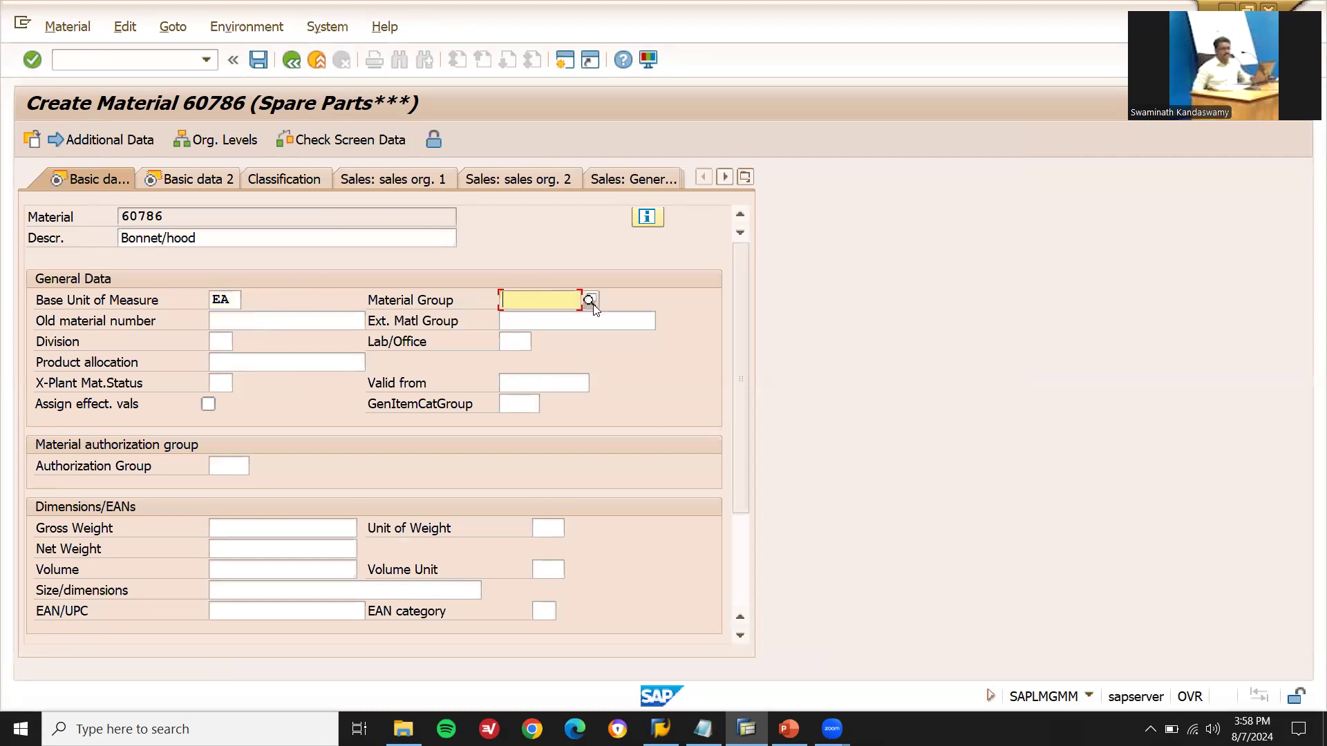
left_click(592, 300)
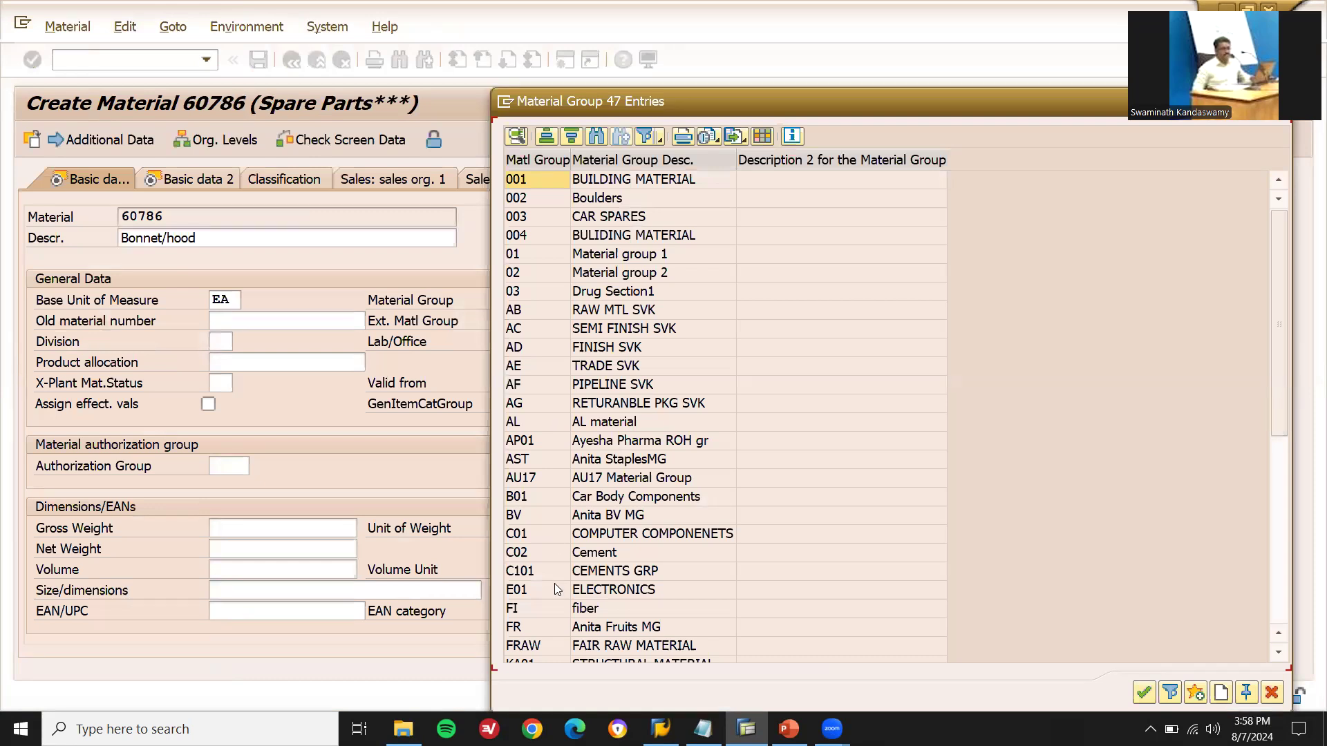
left_click(530, 500)
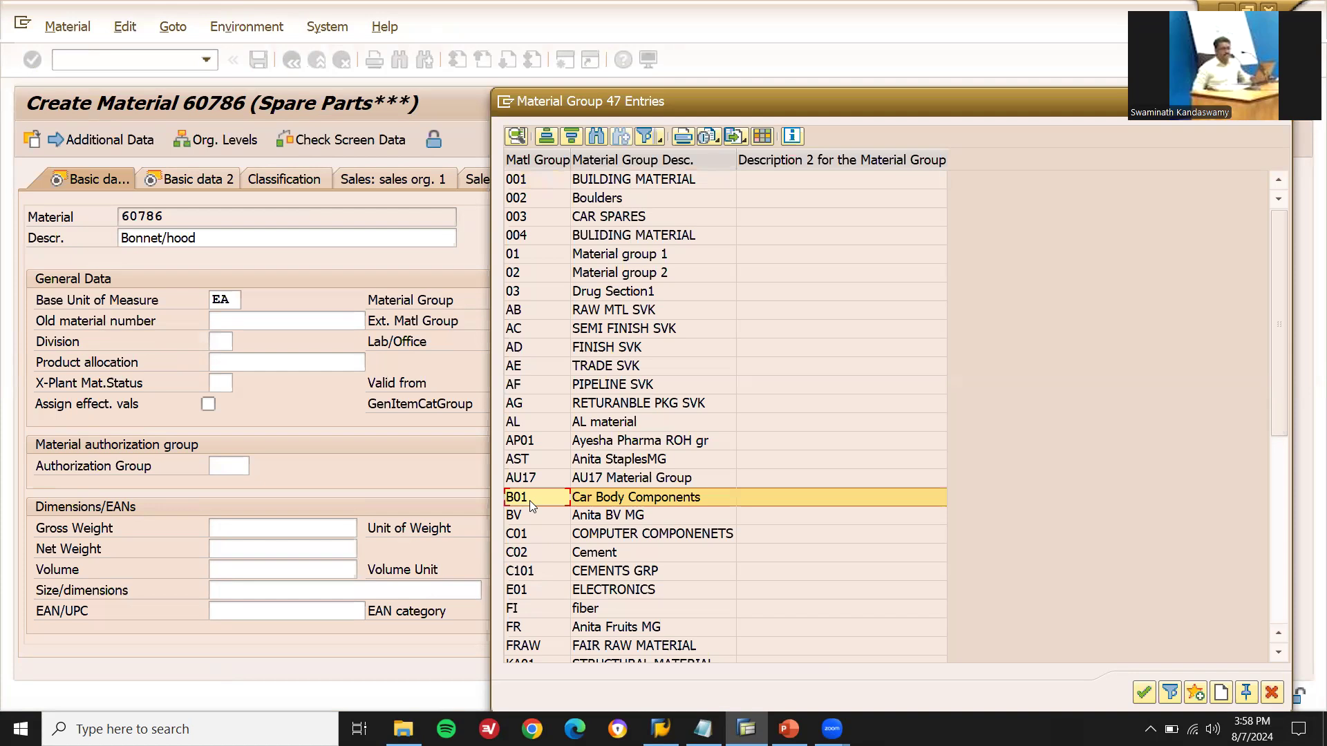
double_click(530, 501)
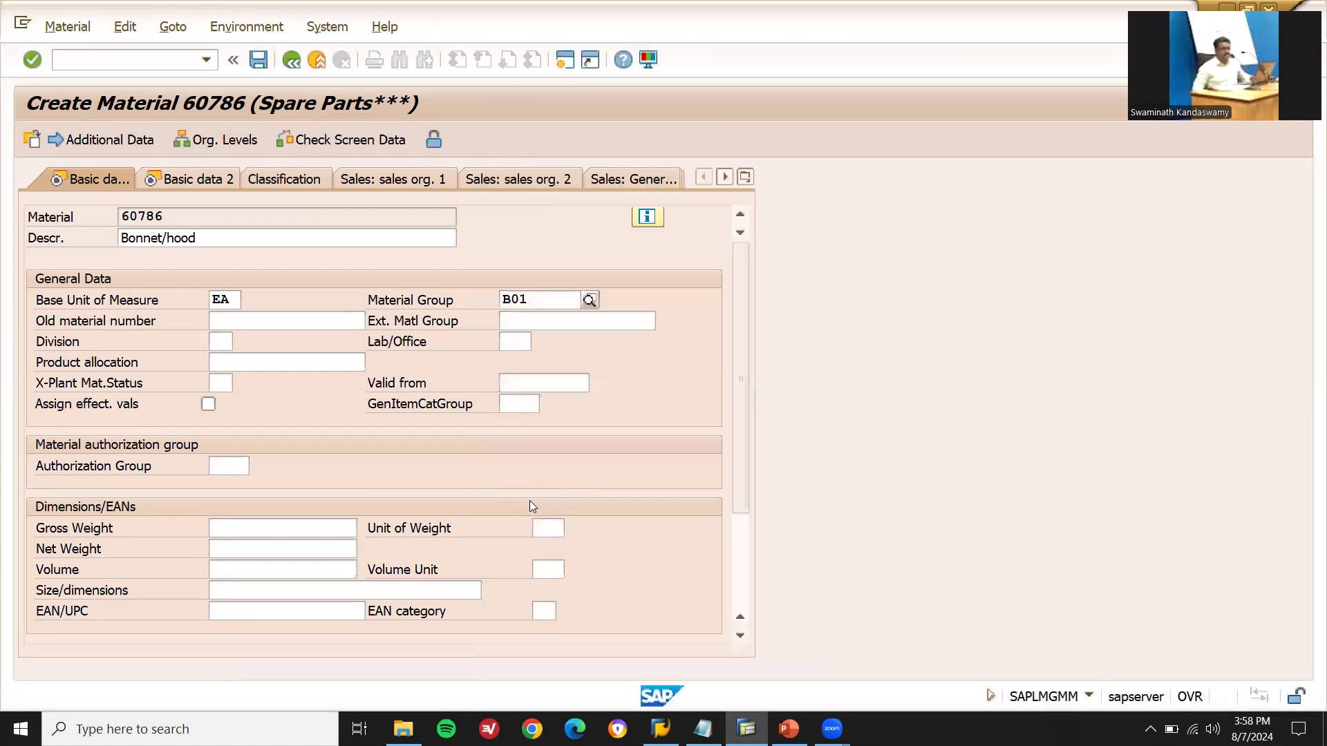
key("Return")
key("Return")
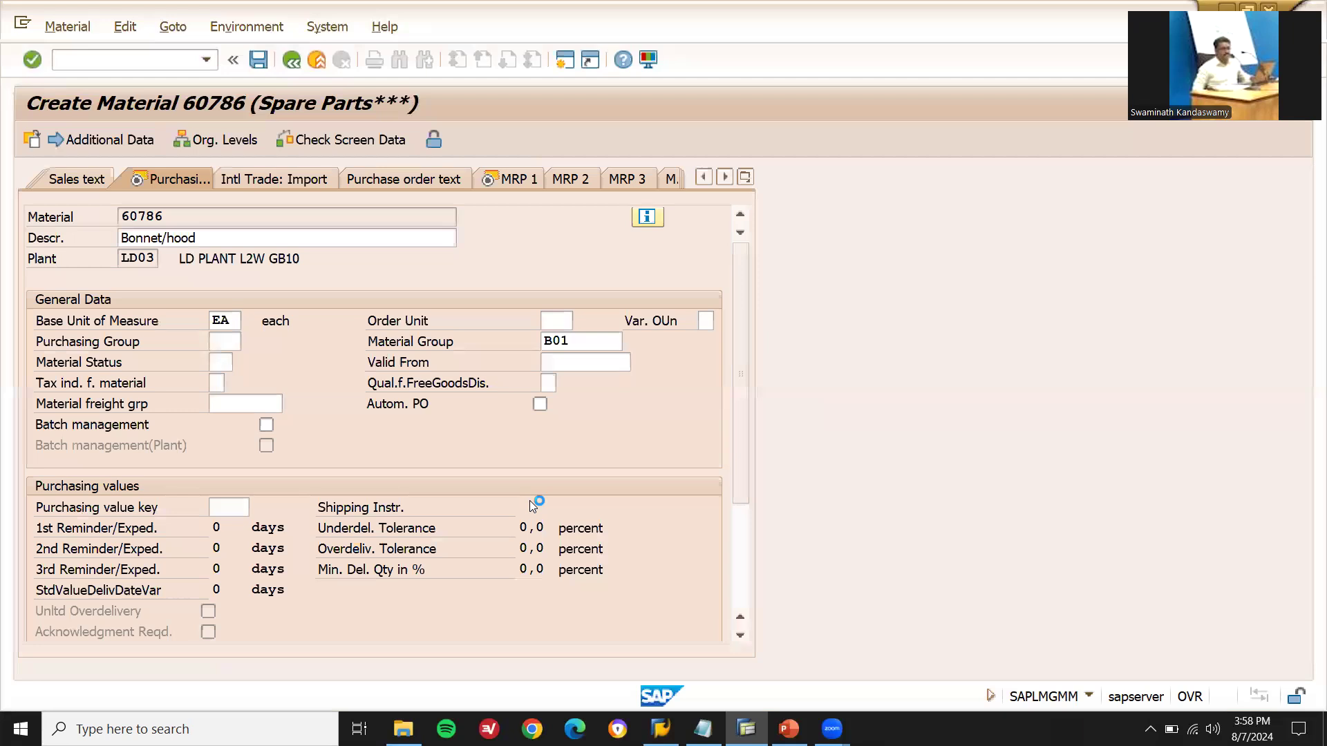
In the MRP 1 view, set the MRP type to V1 and the reorder point to 50
key("Return")
key("Return")
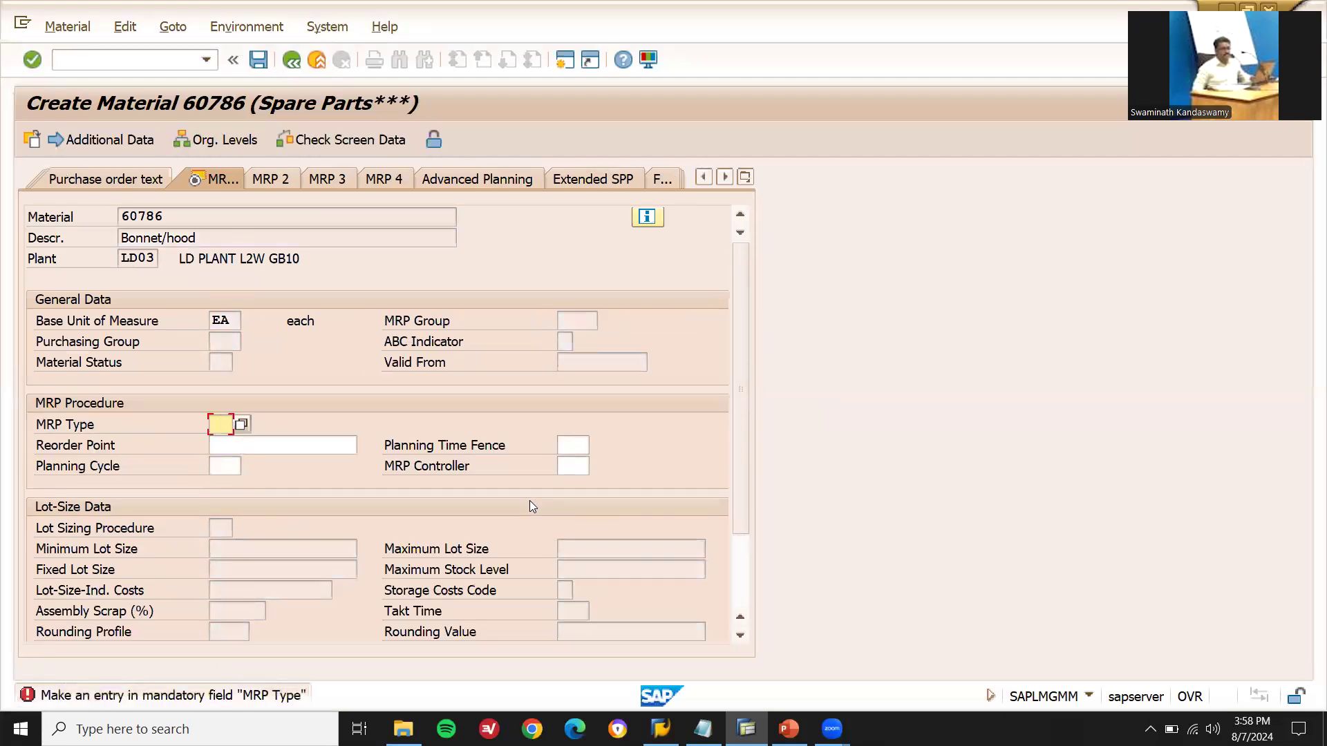
left_click(242, 425)
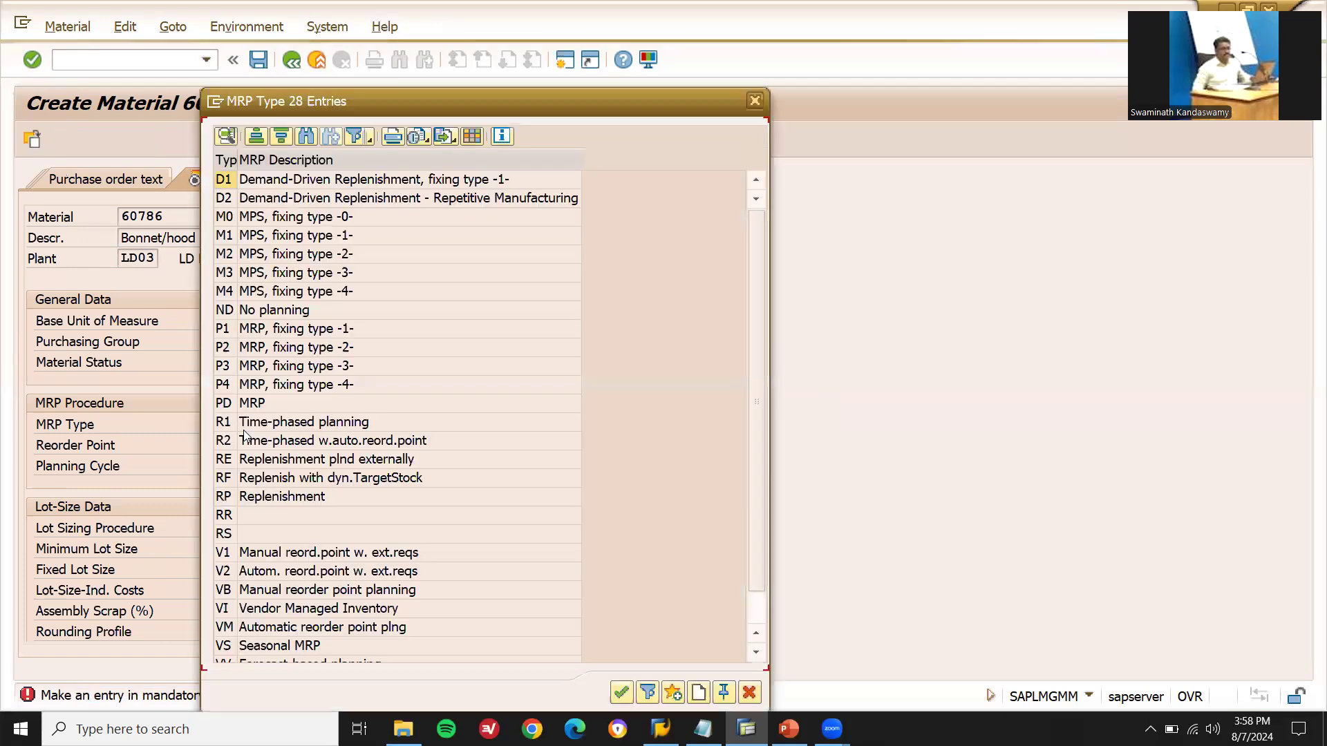
double_click(278, 553)
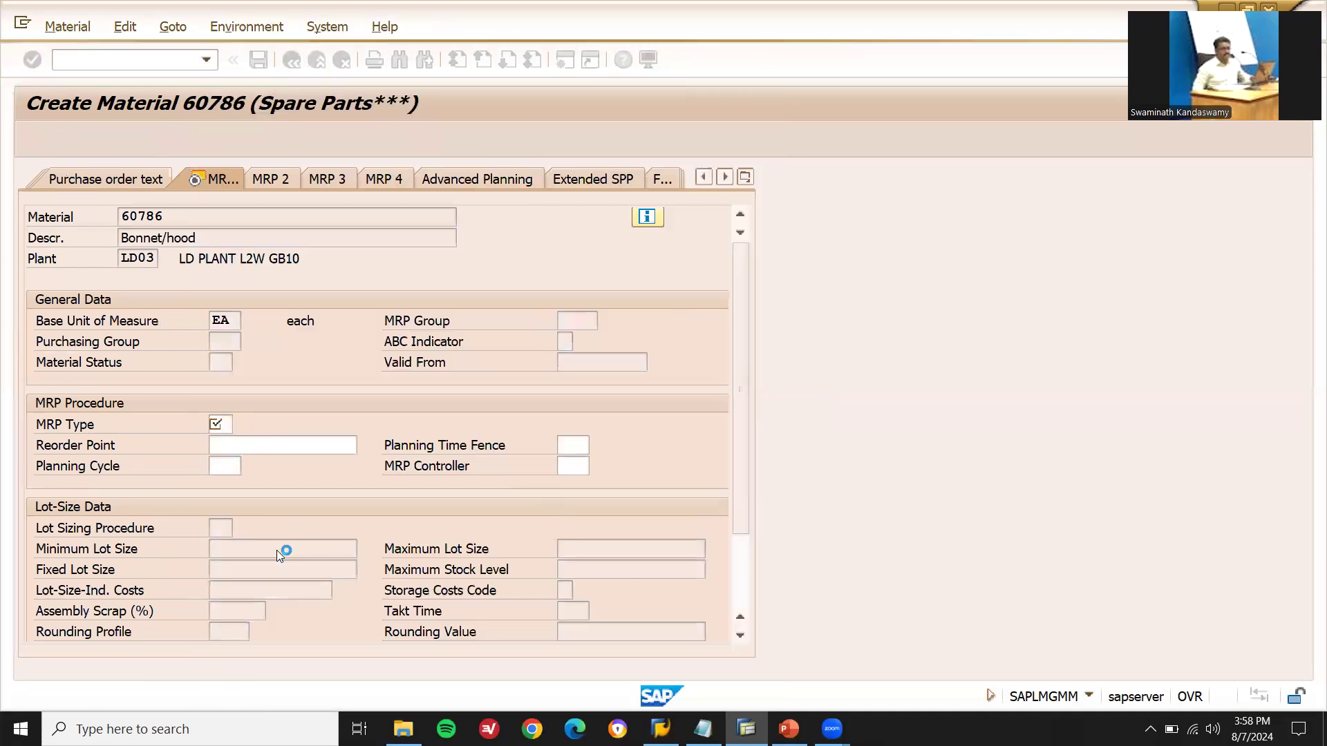
key("Return")
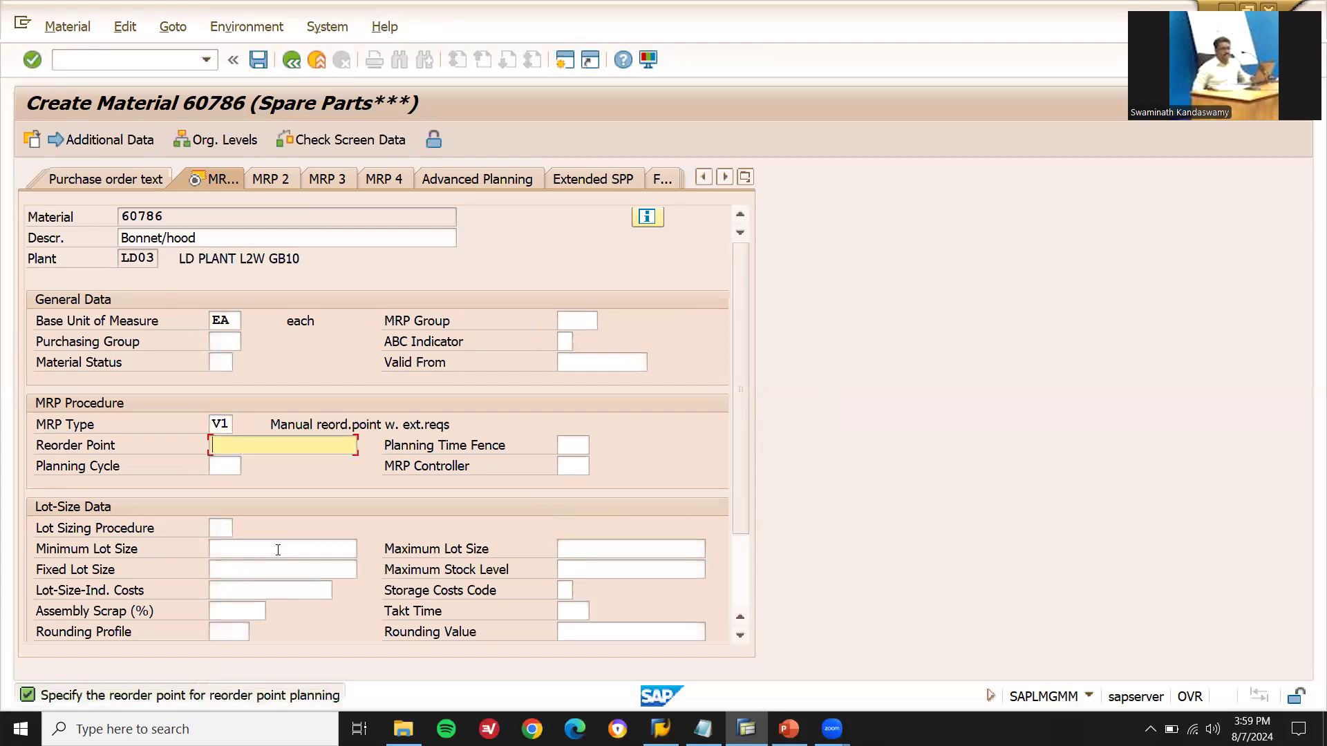
type("50")
key("Return")
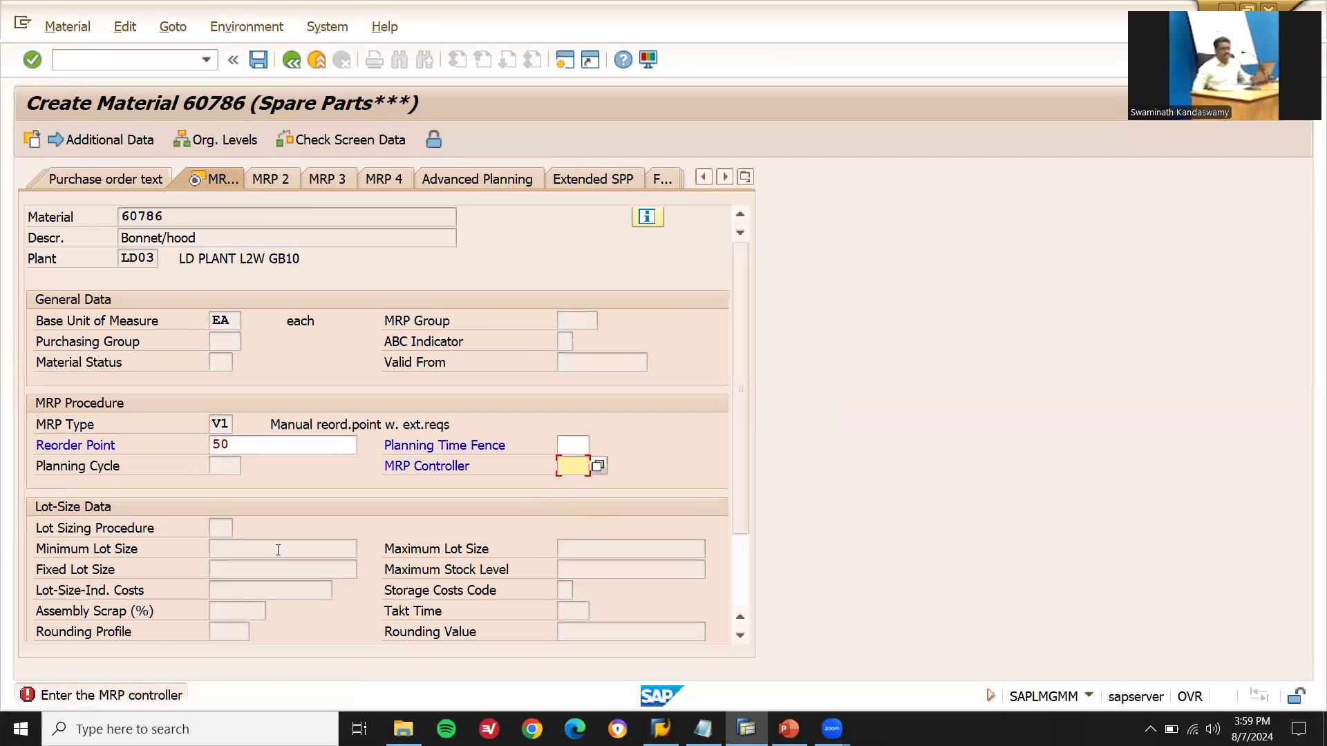
Assign MRP controller 003 of plant LD03 to the material
left_click(598, 467)
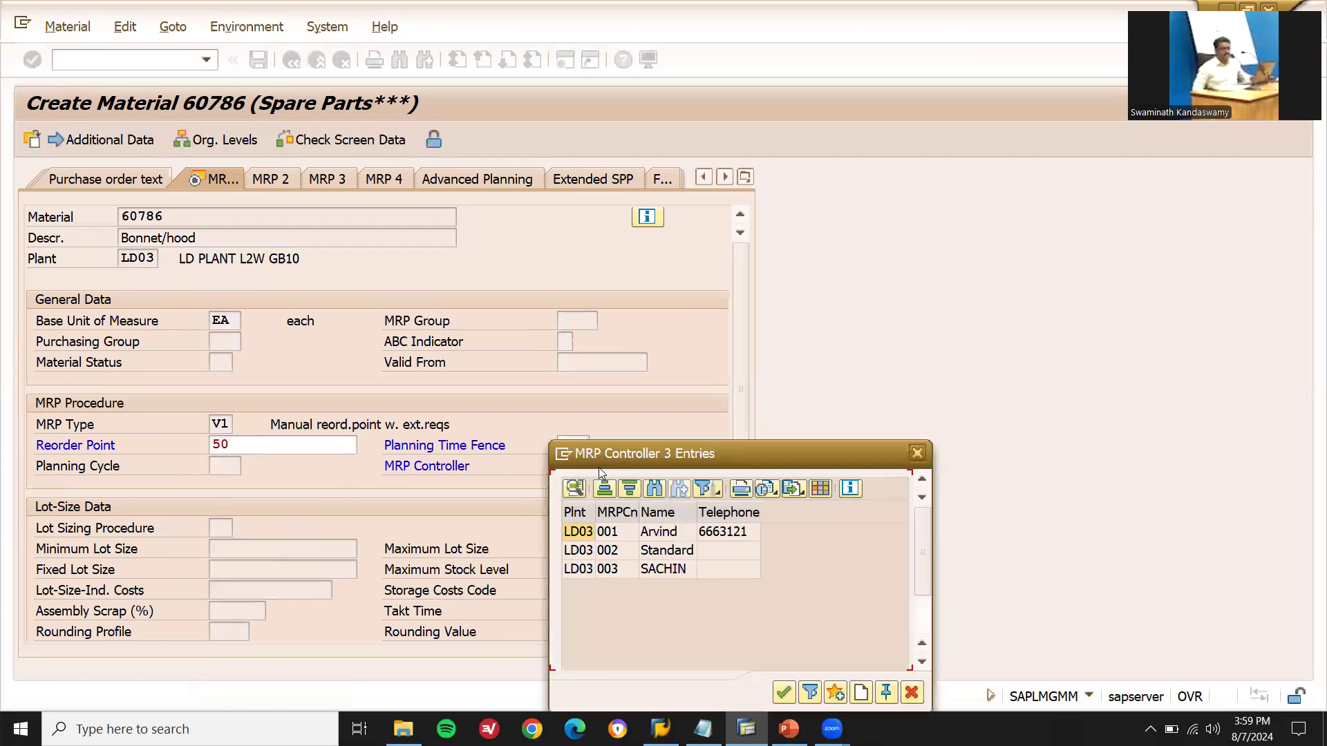
key("Down")
key("Down")
key("Return")
key("Return")
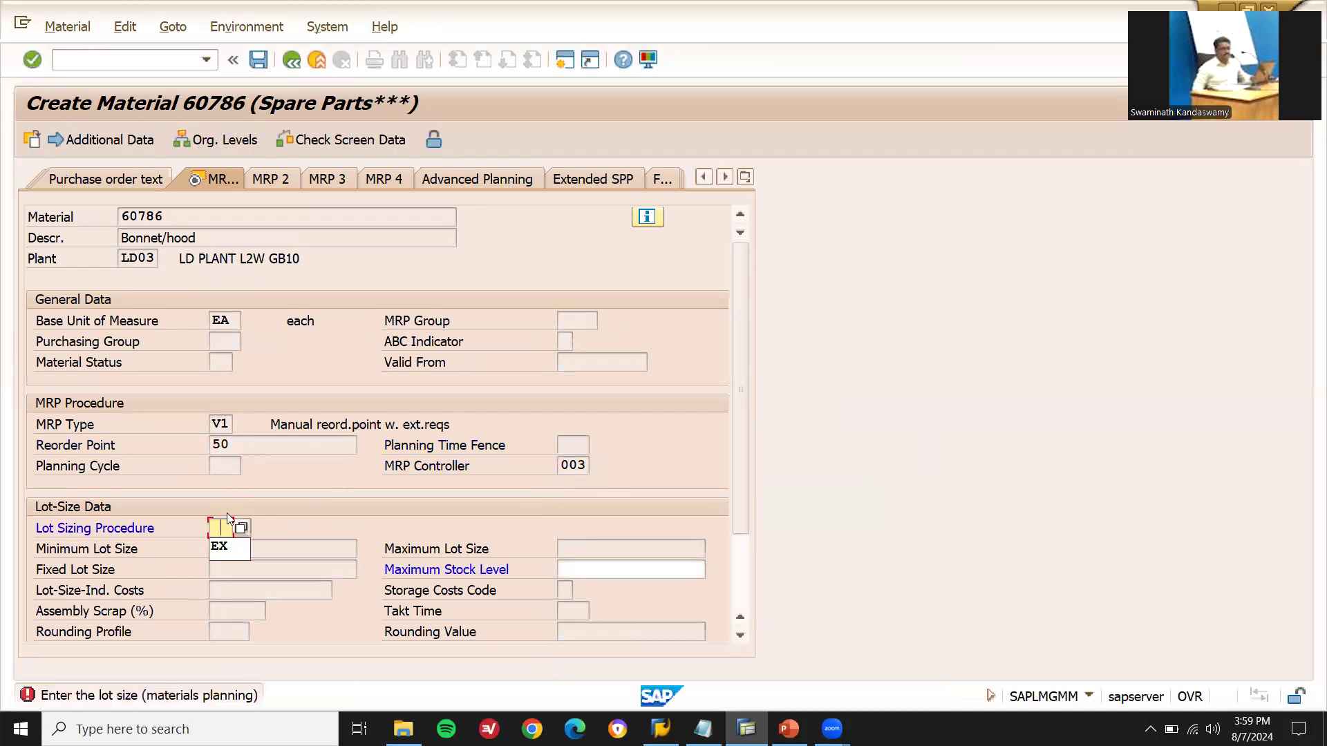
Set the lot sizing procedure to HB and try a maximum stock level of 40
left_click(240, 529)
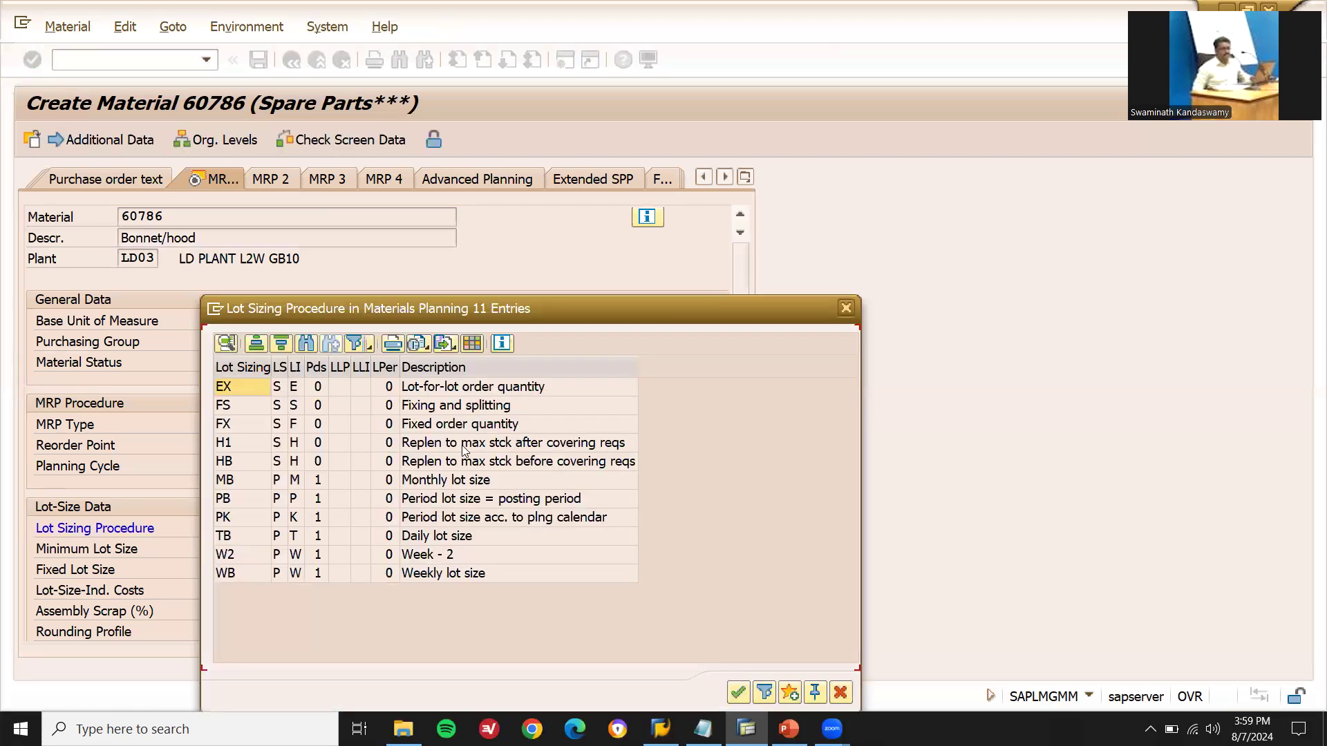
double_click(471, 461)
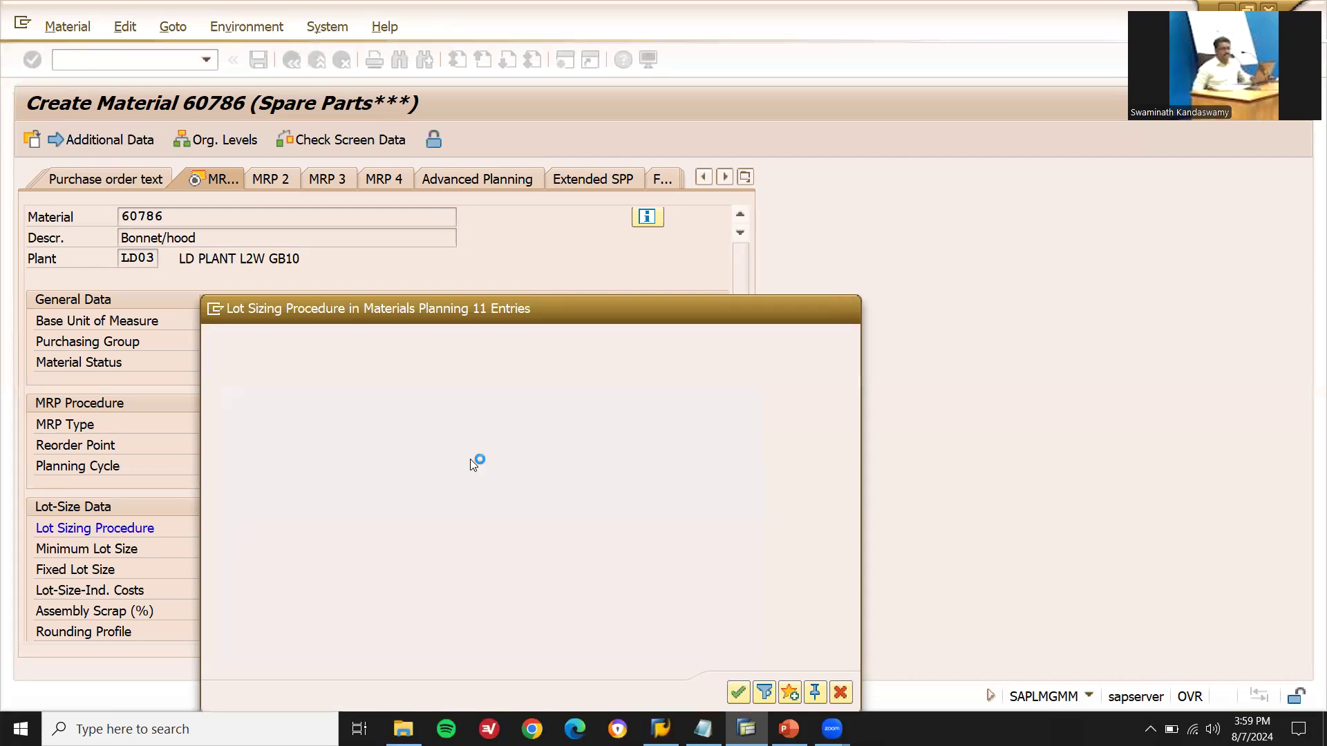
left_click(615, 570)
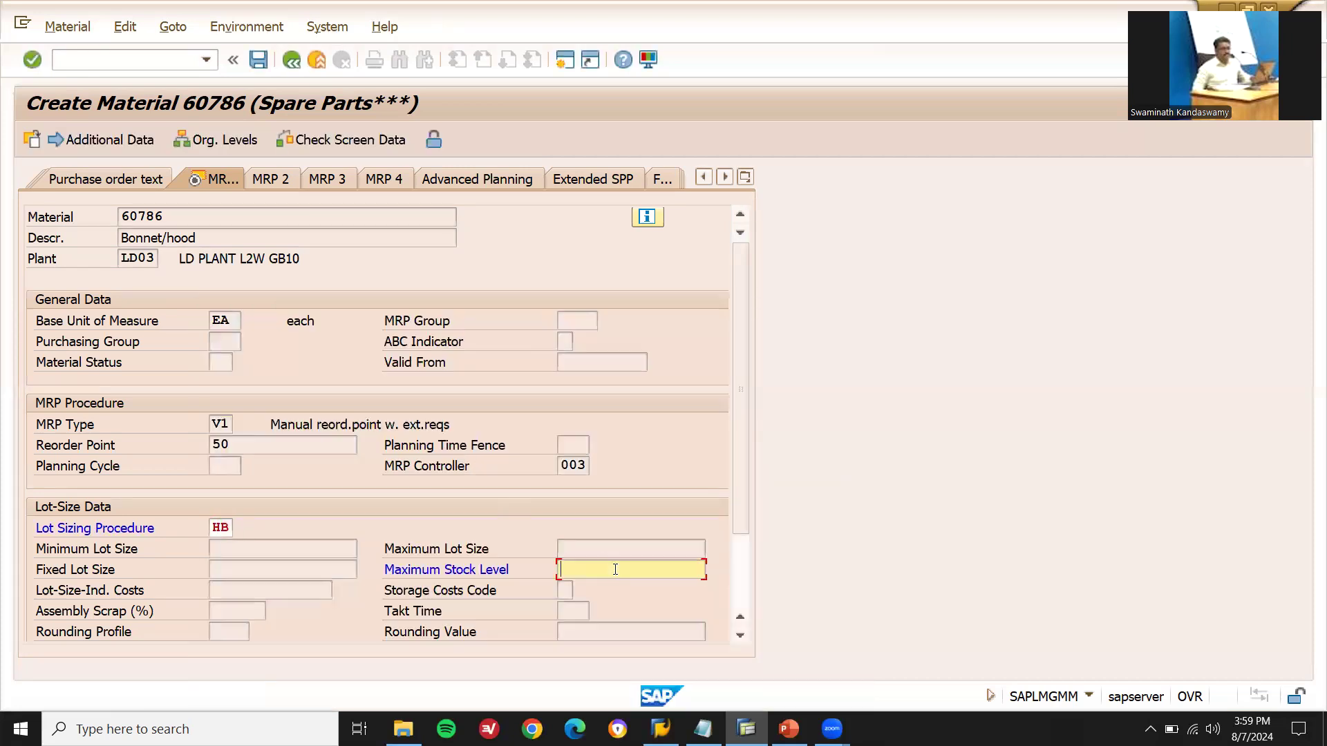
key("Return")
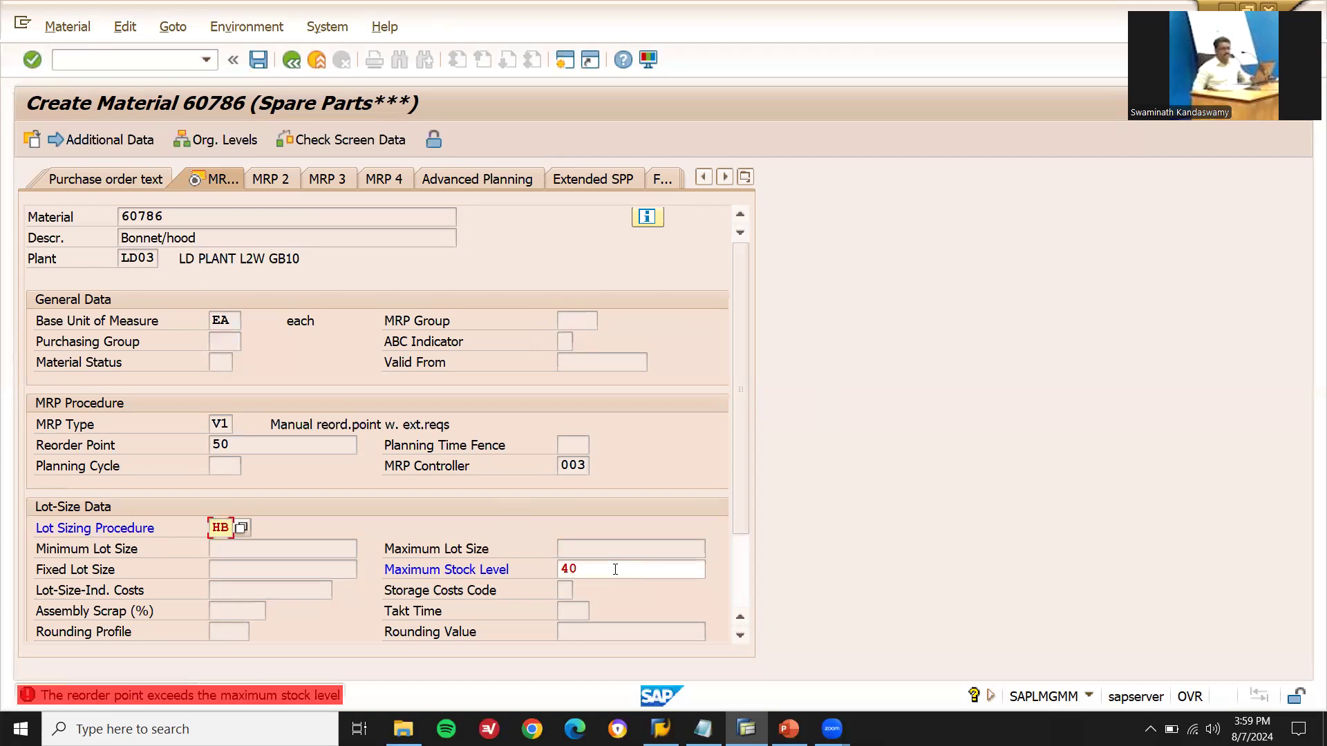
Set the maximum stock level to 70
left_click(615, 570)
key("BackSpace")
key("BackSpace")
type("7")
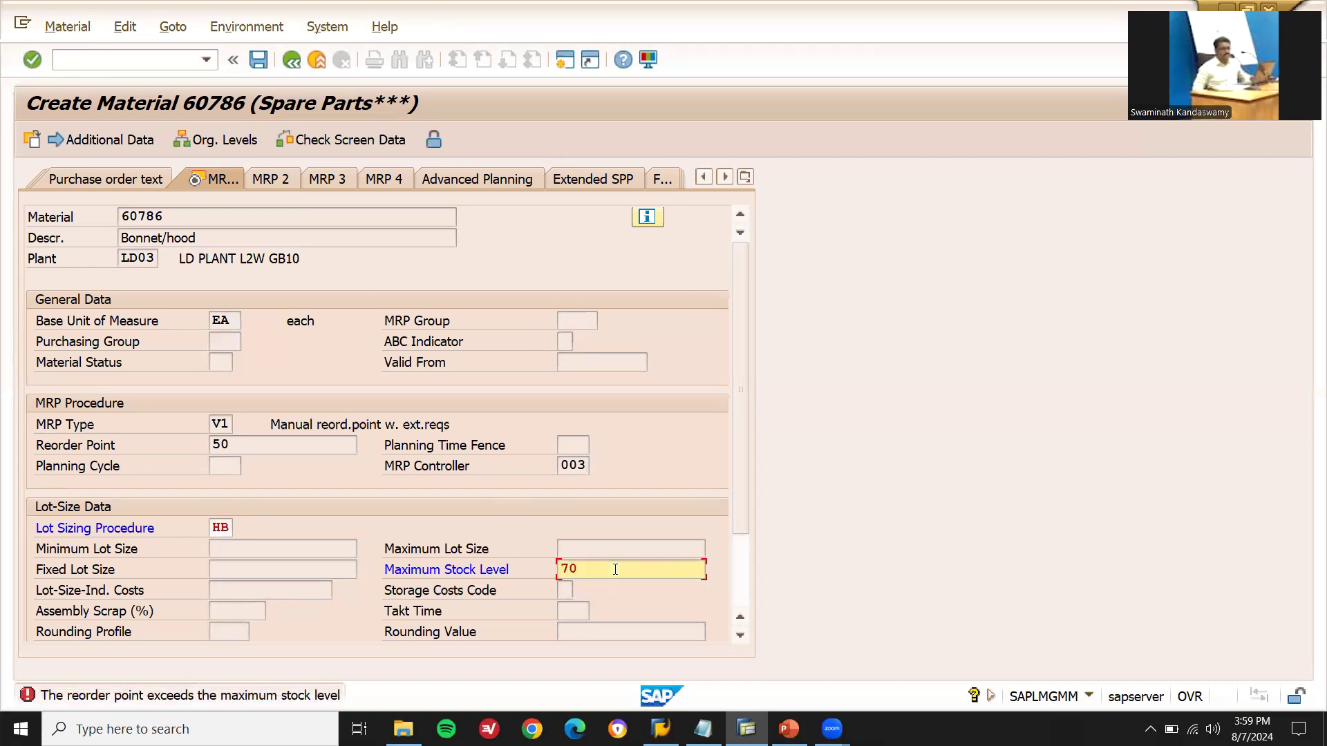
key("Return")
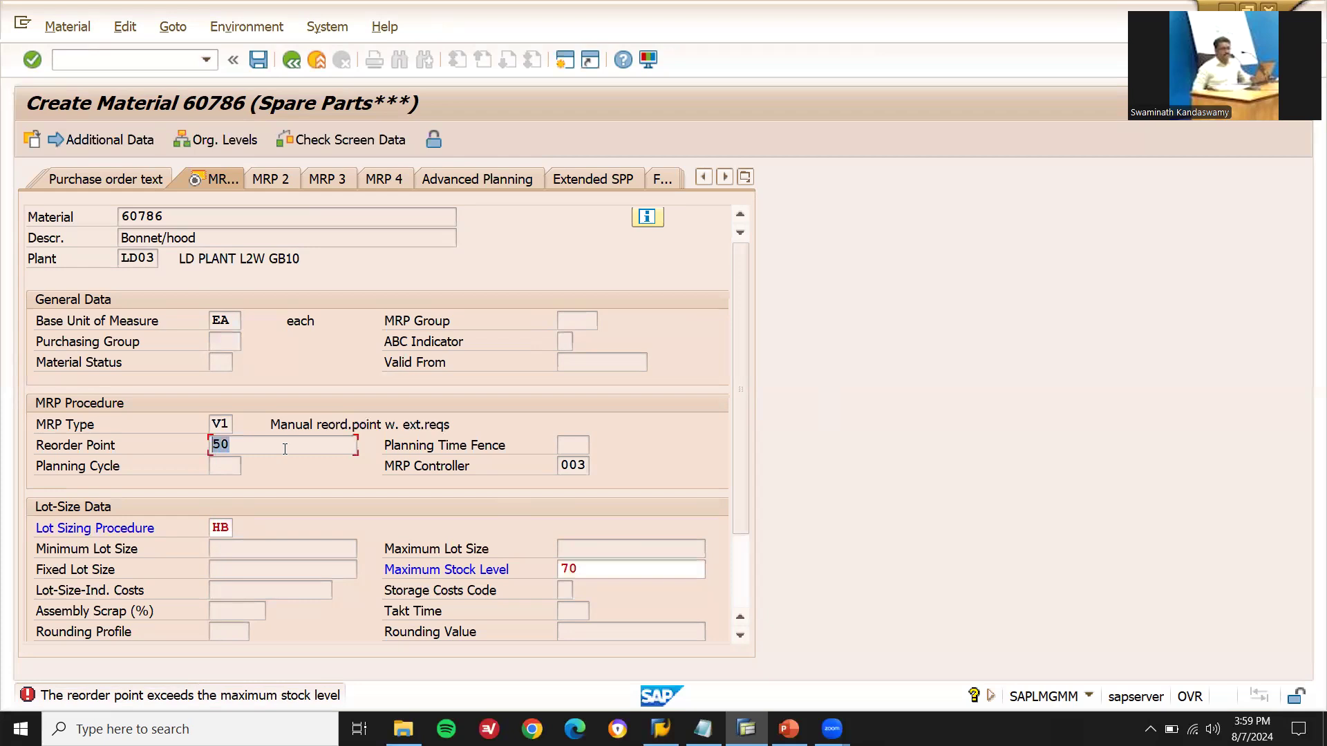
Accept the MRP 1 data and advance through the plant storage and warehouse views to the Accounting 1 view
left_click(604, 575)
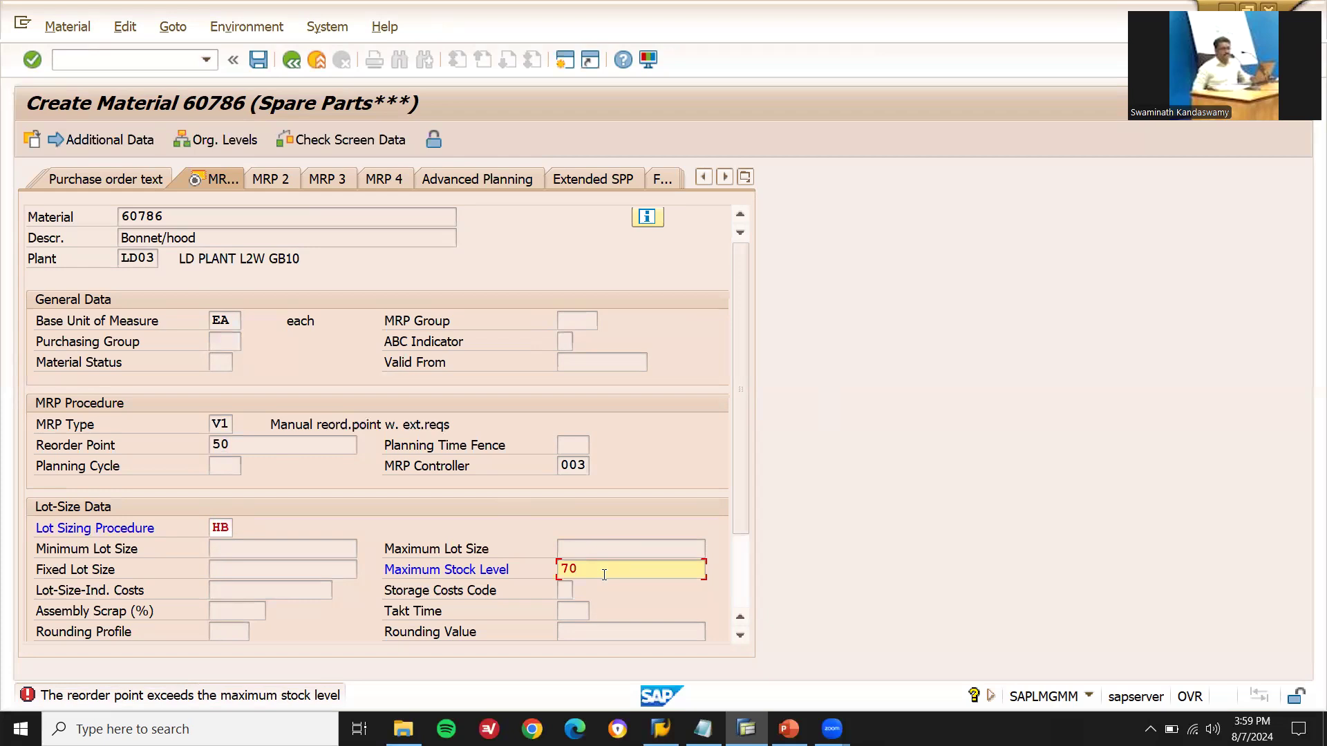
key("Return")
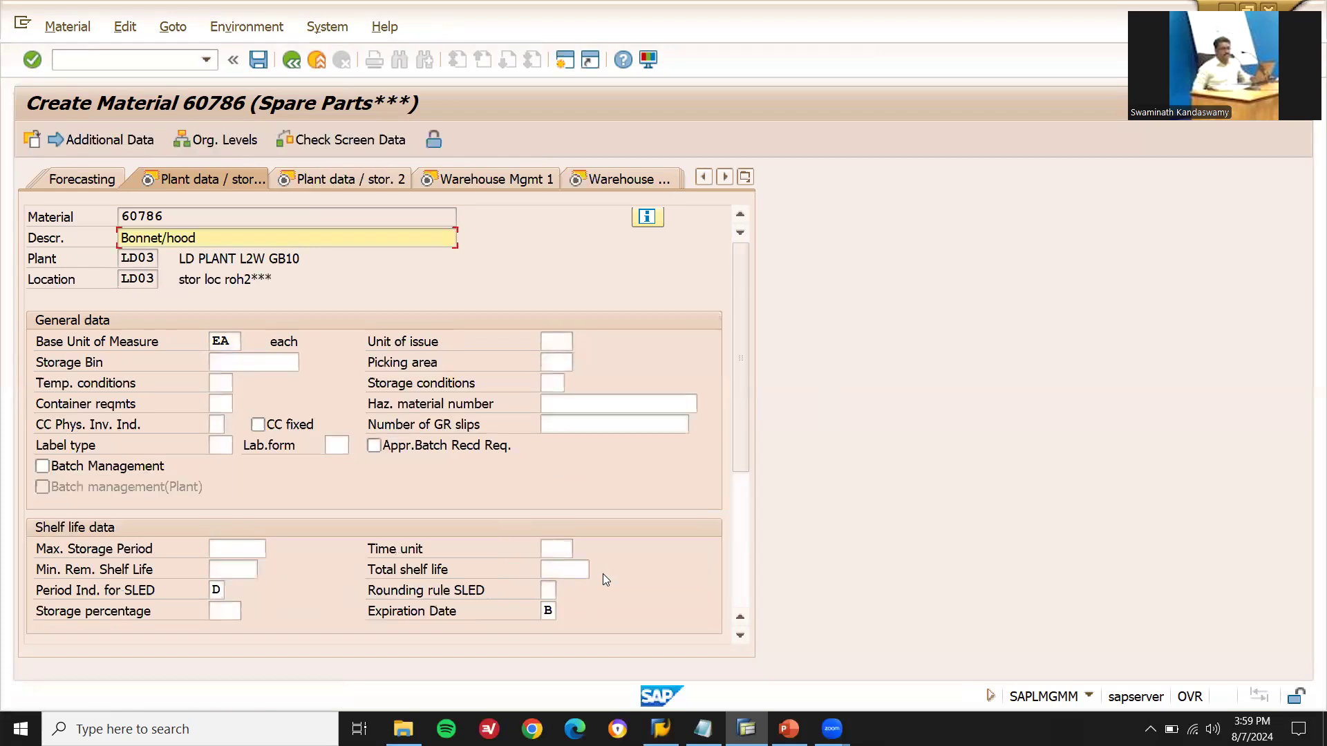
key("Return")
key("Return")
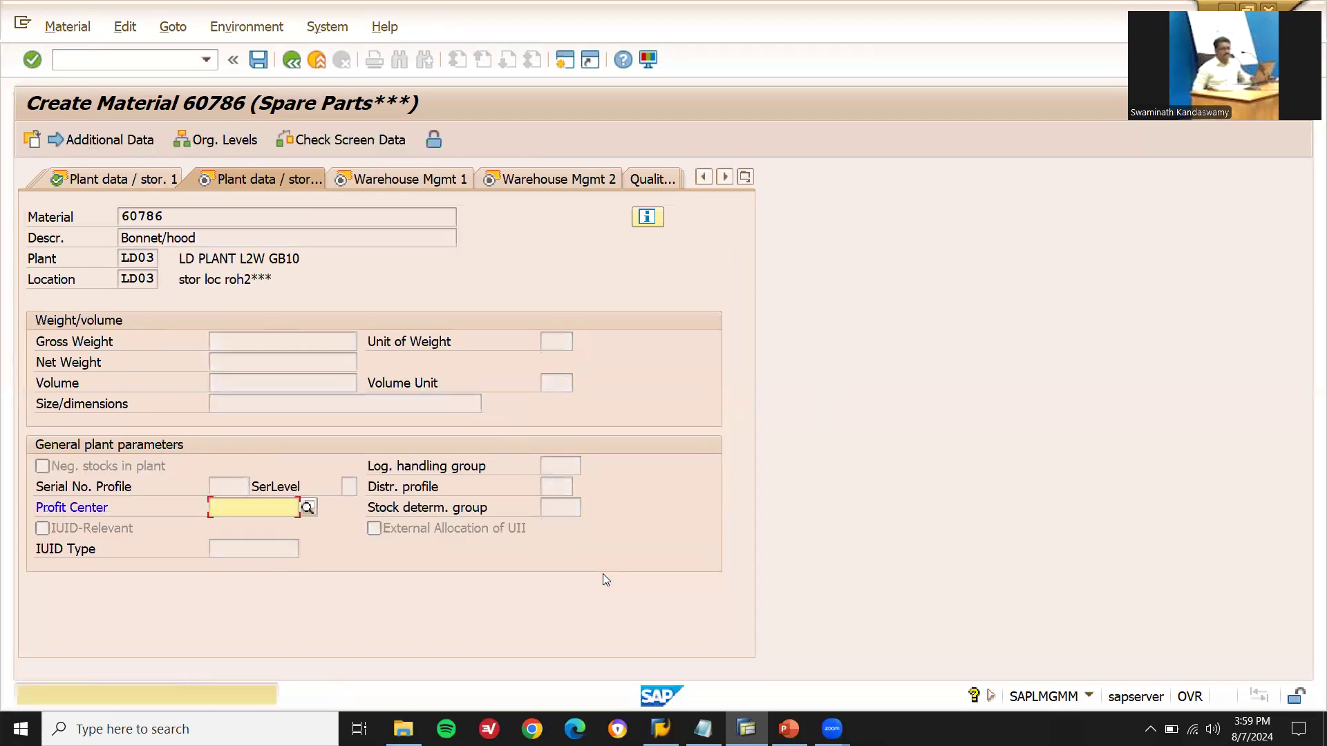
key("Return")
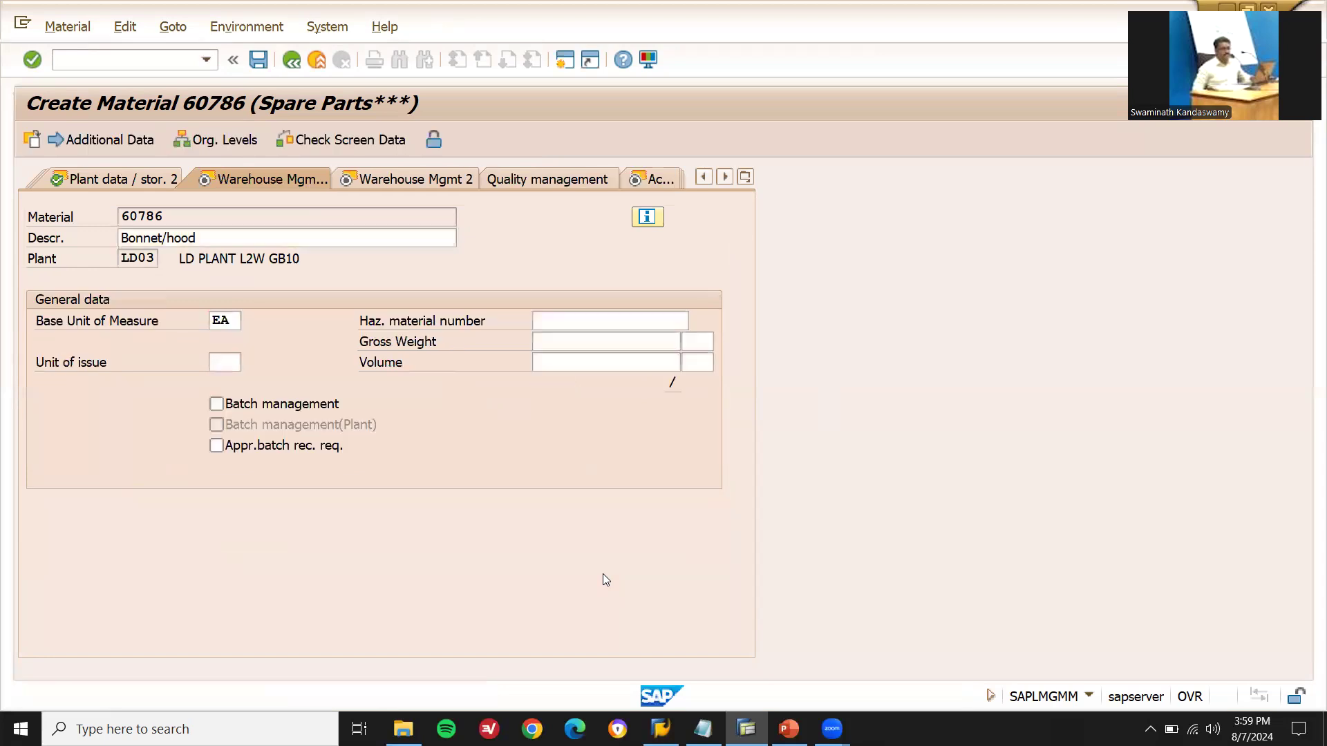
key("Return")
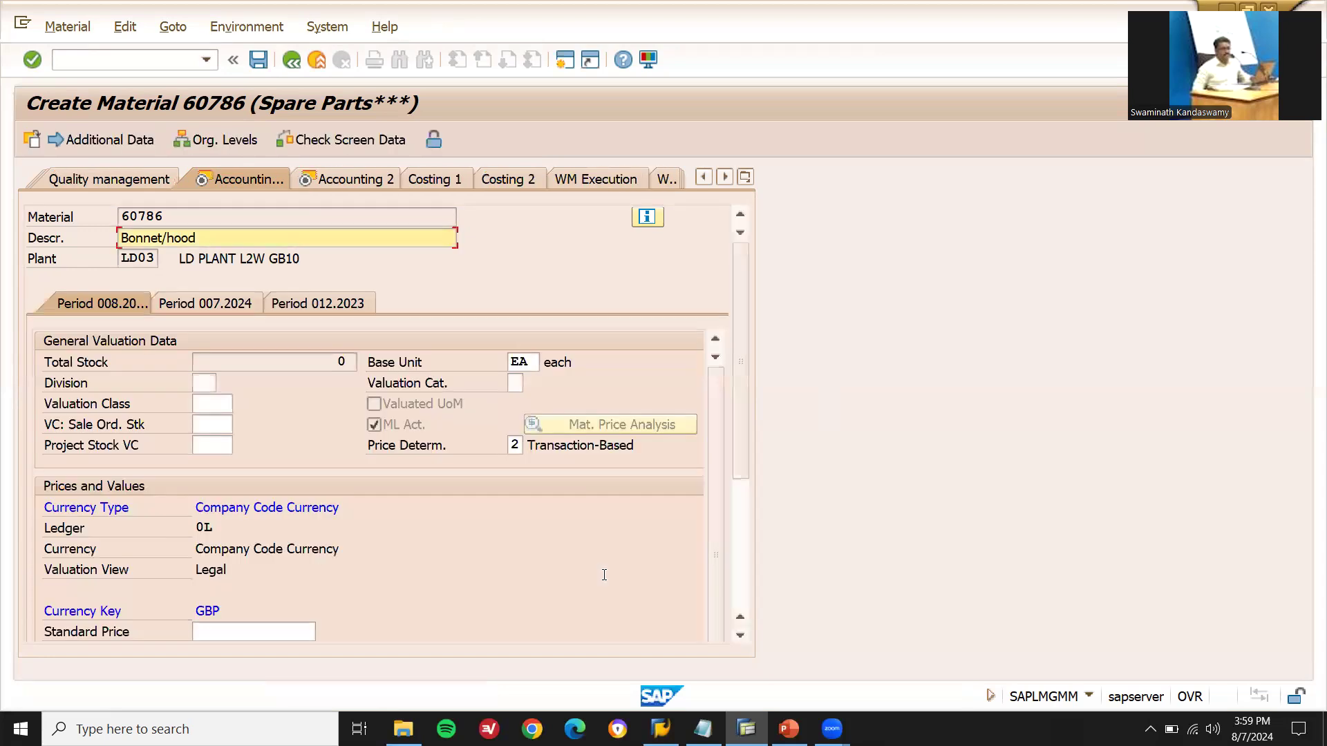
Set the valuation class to 3000, pass the remaining accounting view and save the Bonnet/hood material
left_click(228, 405)
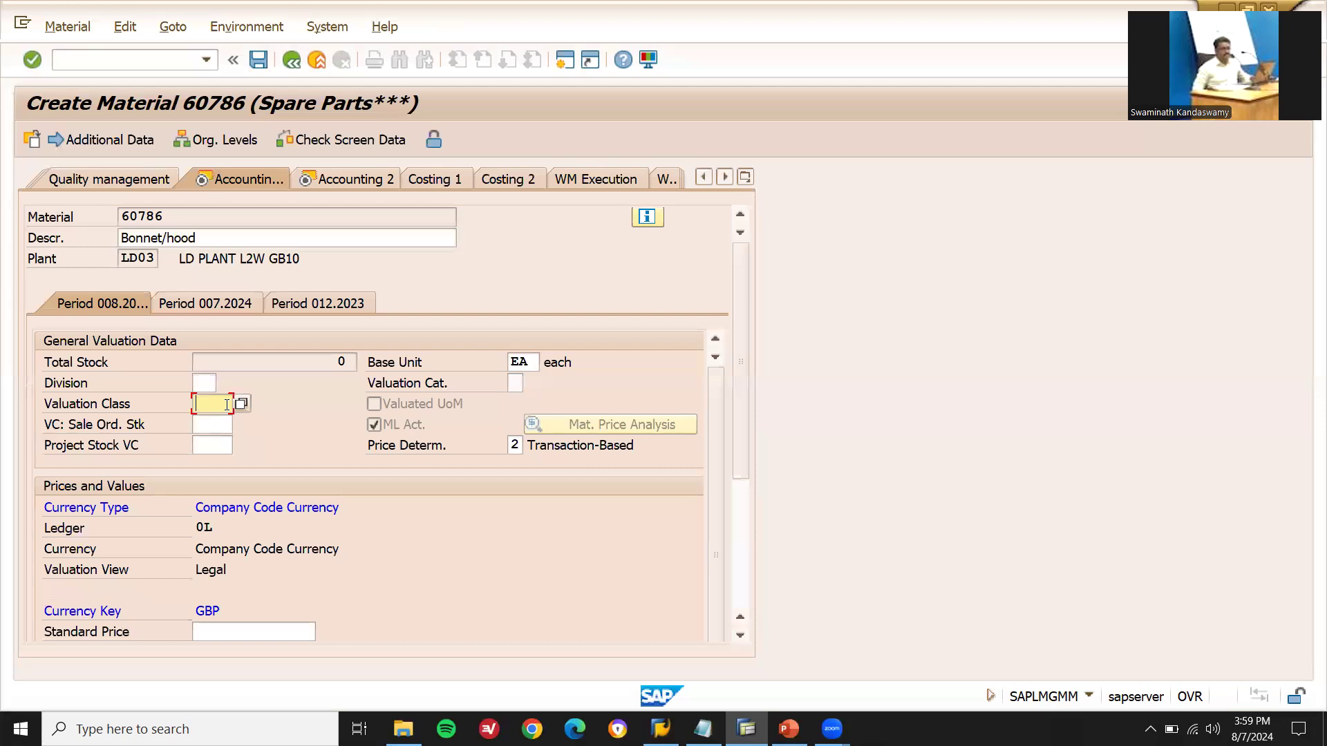
type("3000")
key("Return")
key("Return")
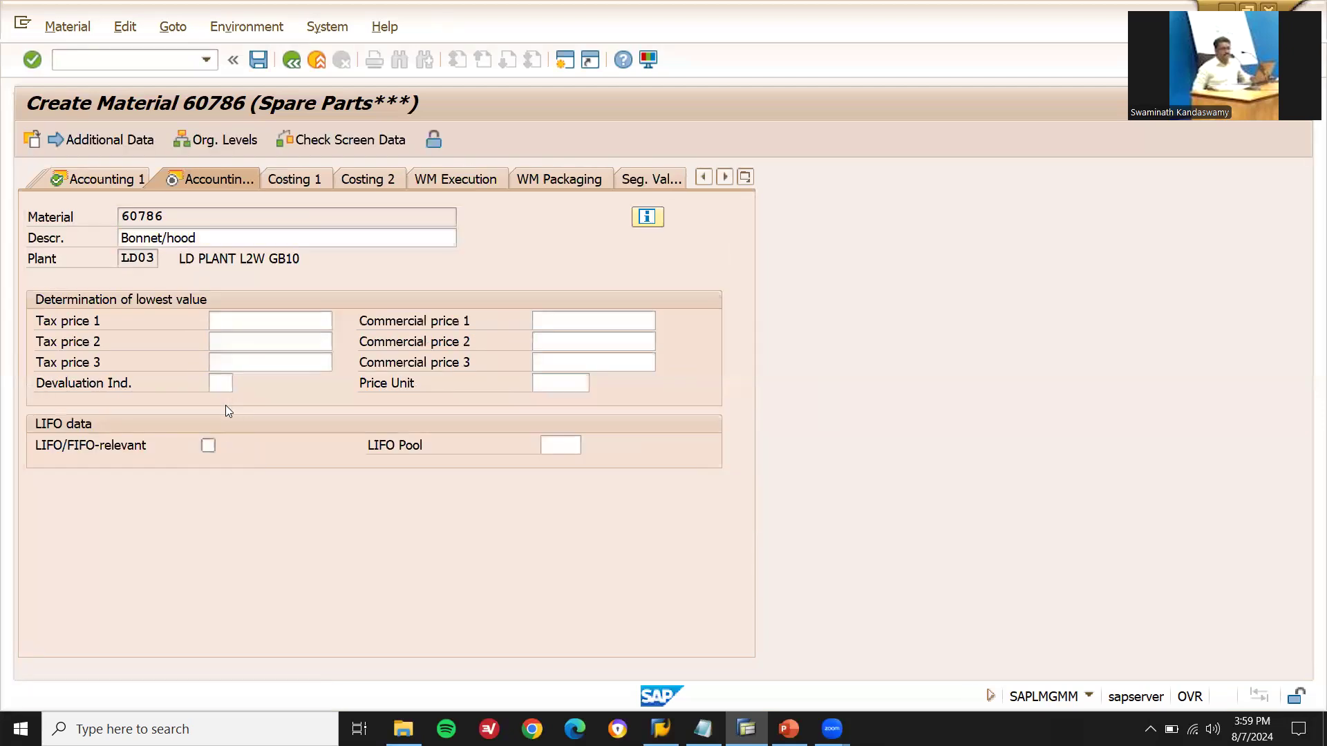
key("Return")
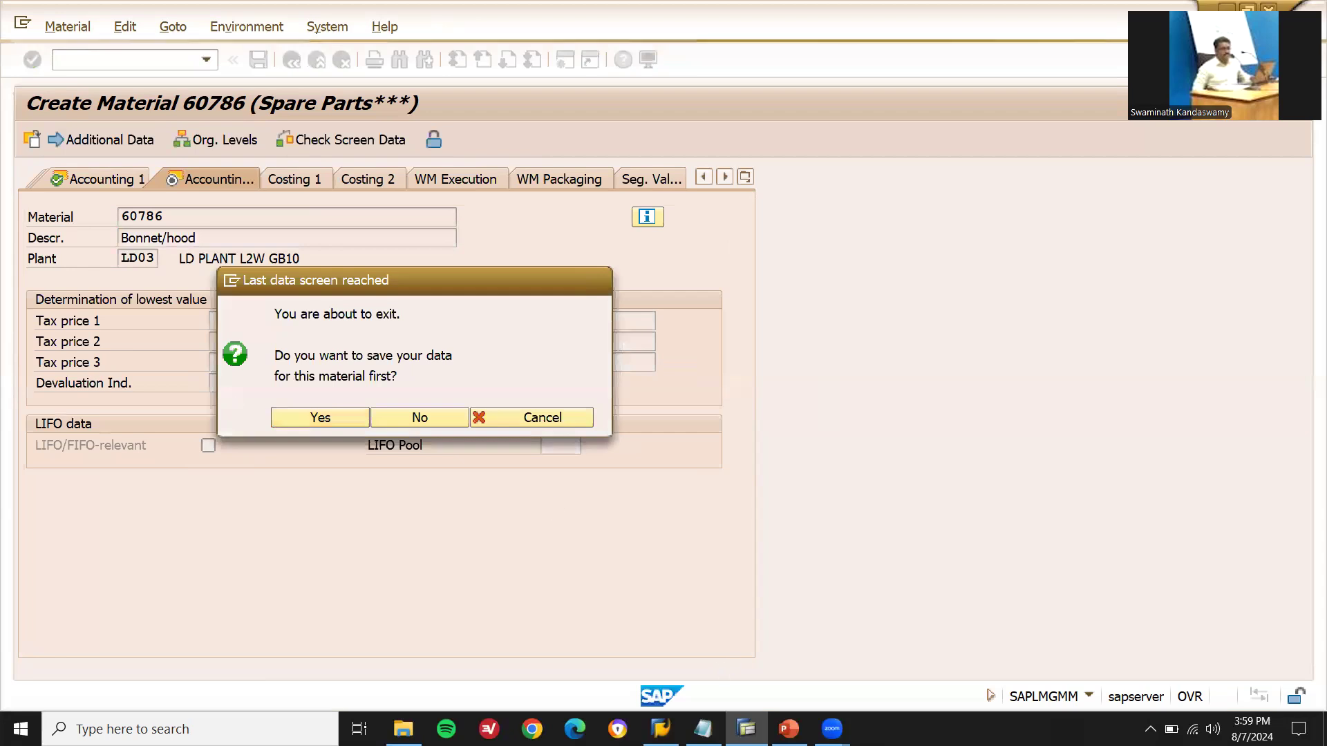
Switch to the Notepad component list and record material number 60786 beside Bonnet/hood
left_click(703, 728)
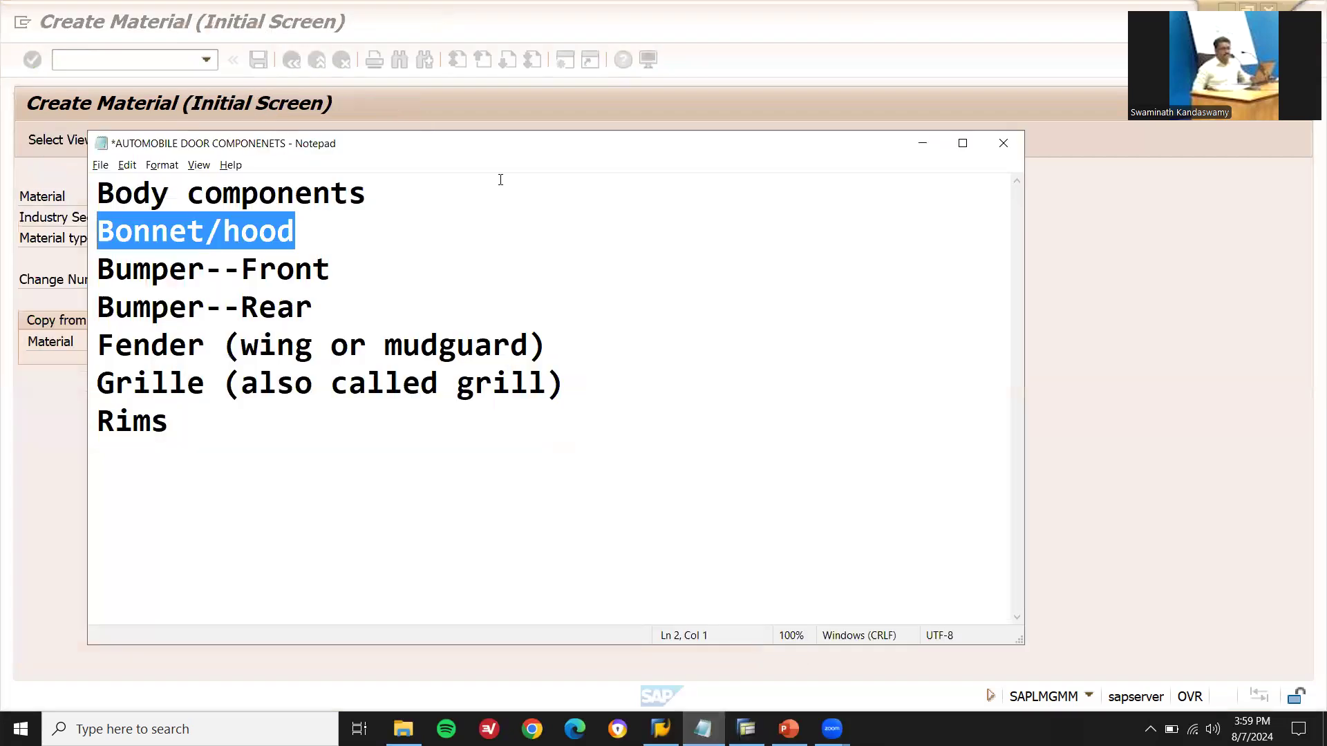
left_click_drag(504, 147, 631, 151)
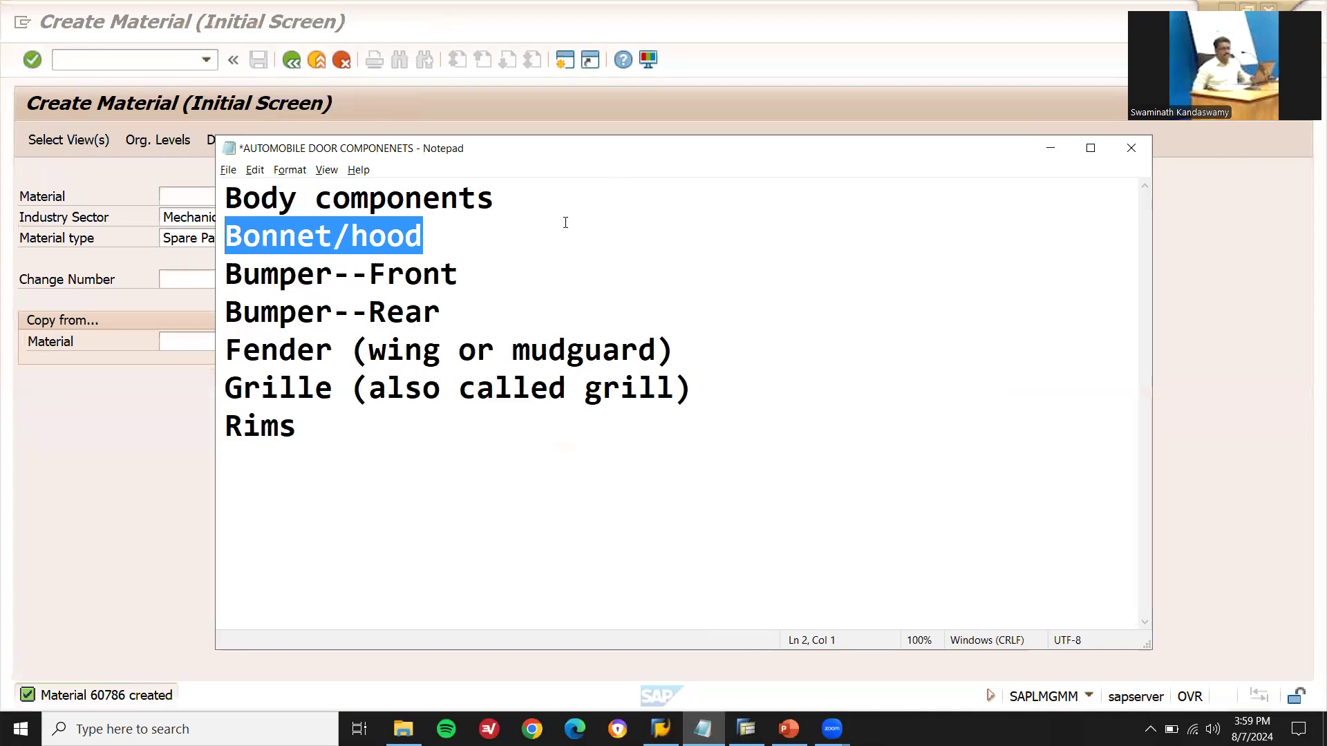
key("End")
type("60786")
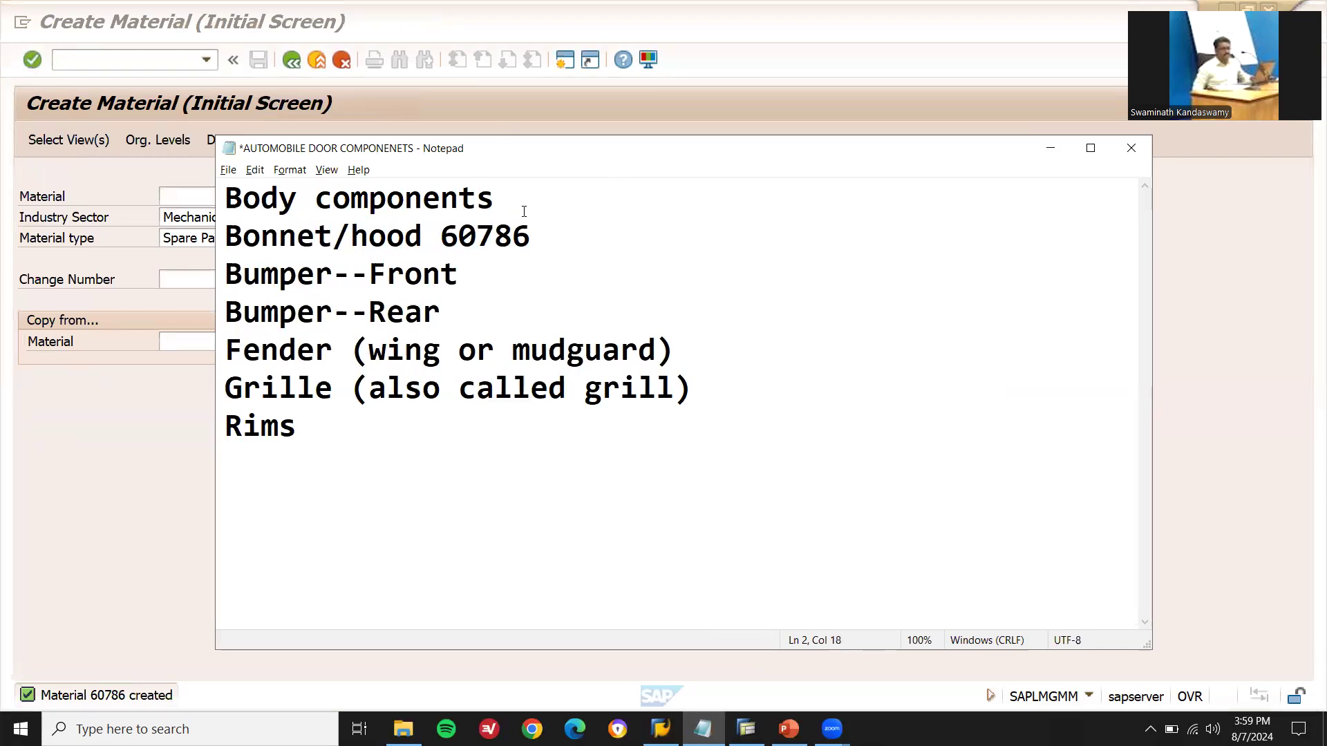
Copy number 60786 from the list, enter it as the copy-from material in SAP and bring up the view selection
double_click(525, 228)
key("ctrl+c")
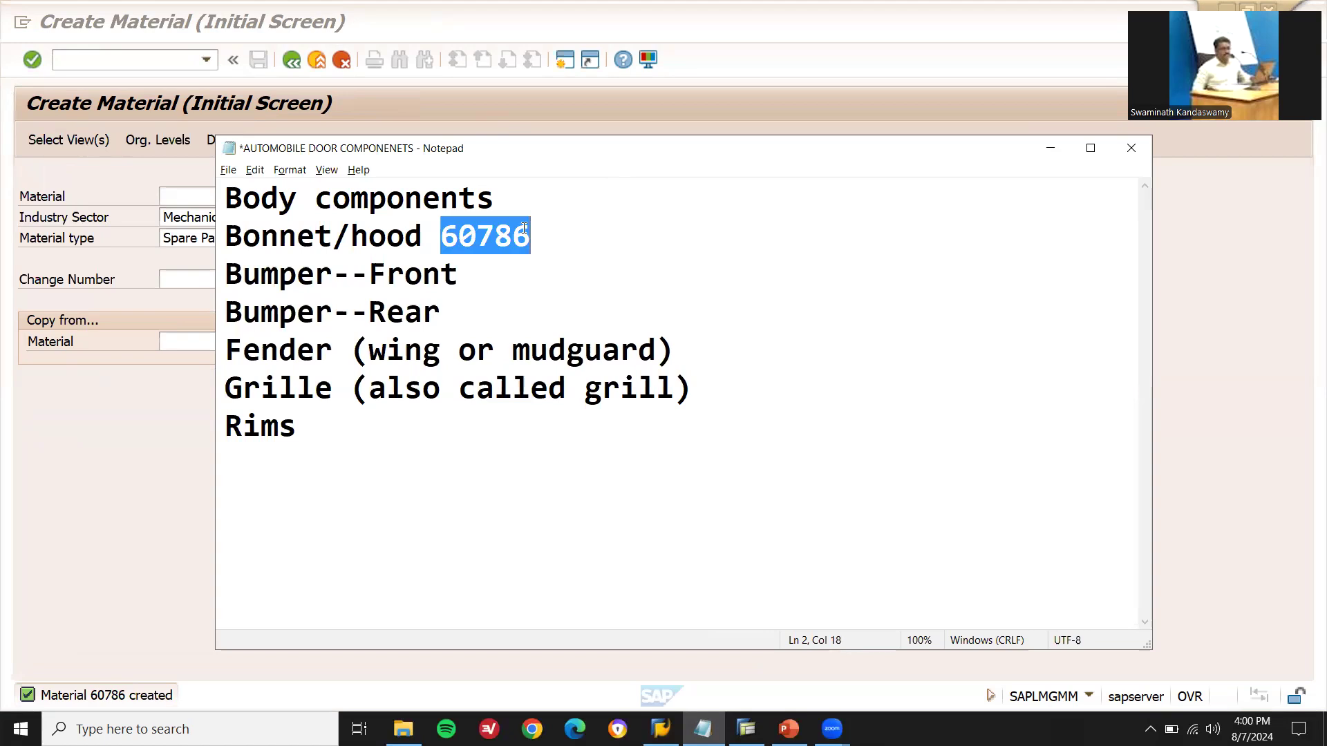
key("alt+Tab")
left_click(308, 344)
key("ctrl+v")
key("Return")
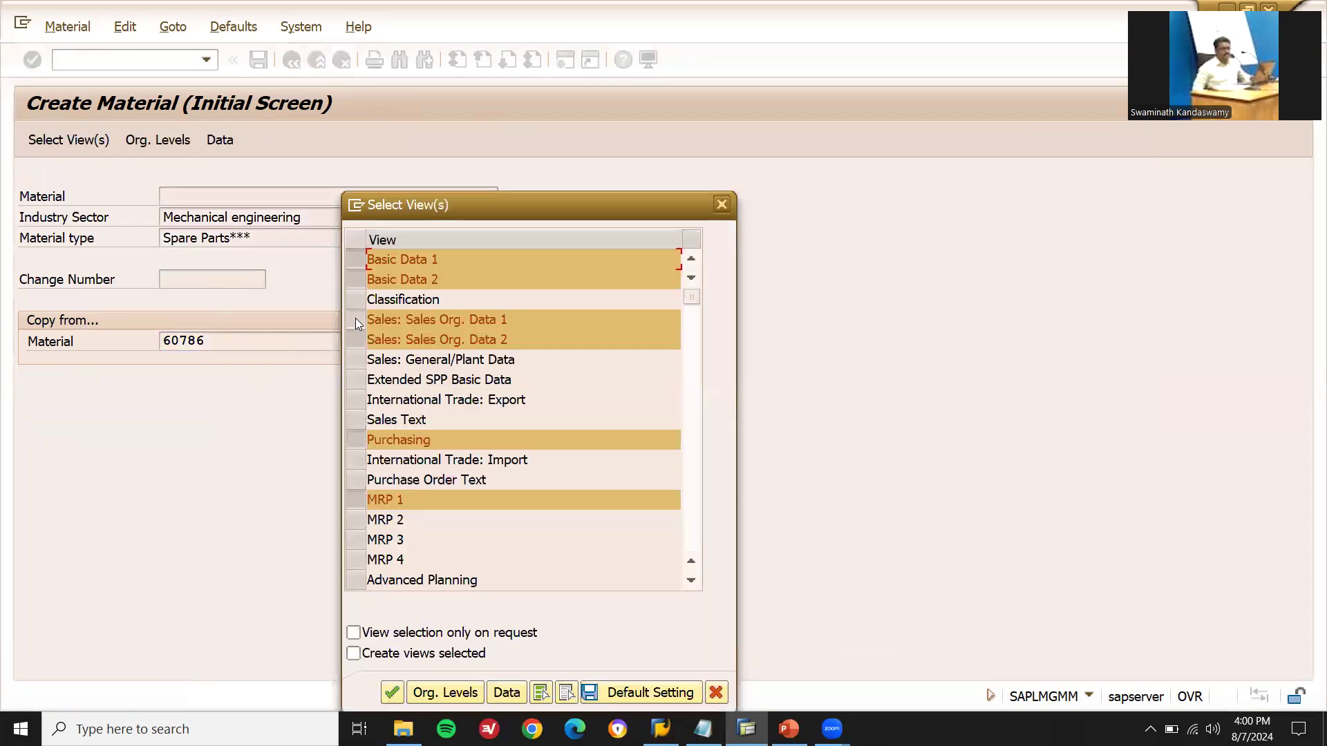
Remove Sales Org. Data 1 and 2 from the default view selection and proceed to the organizational levels
left_click(356, 319)
left_click(356, 344)
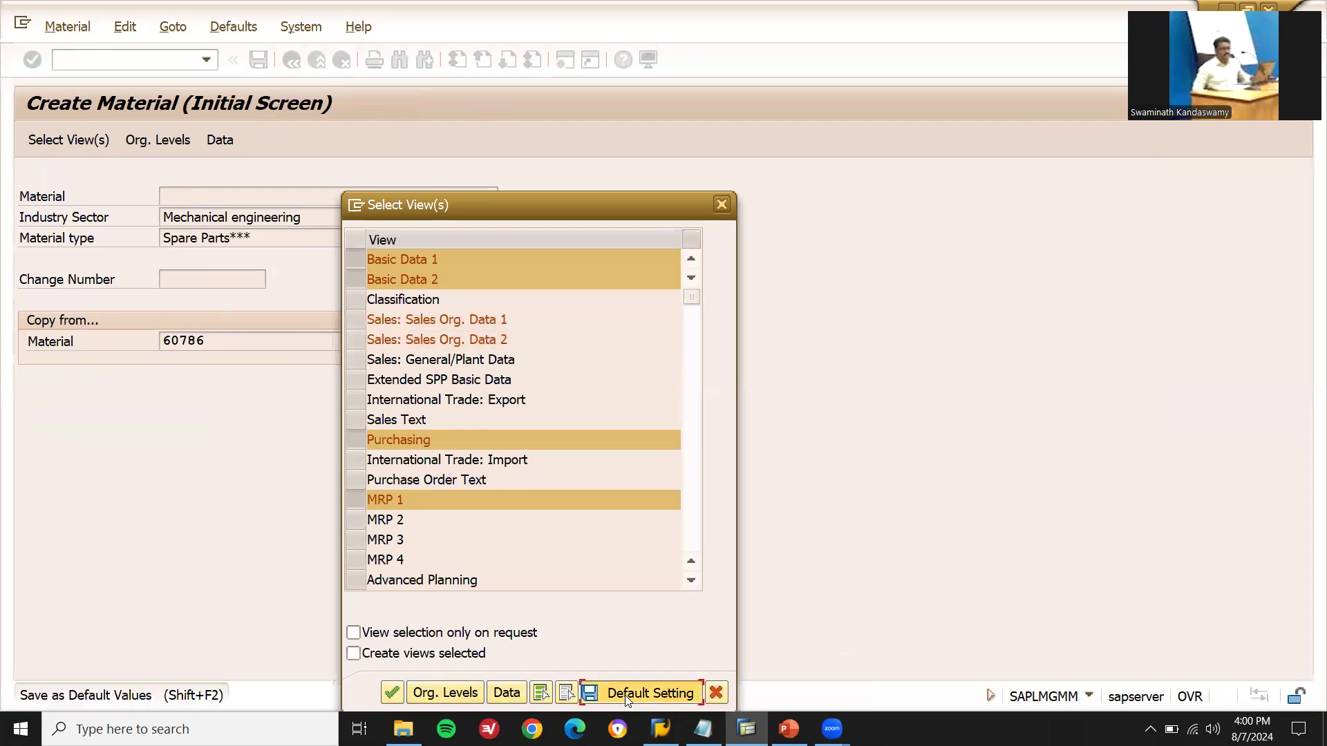
left_click(443, 696)
Set both the plant and the storage location of the new material to LD03
key("Down")
key("Return")
key("Tab")
key("Down")
key("Return")
key("Tab")
key("Tab")
key("Tab")
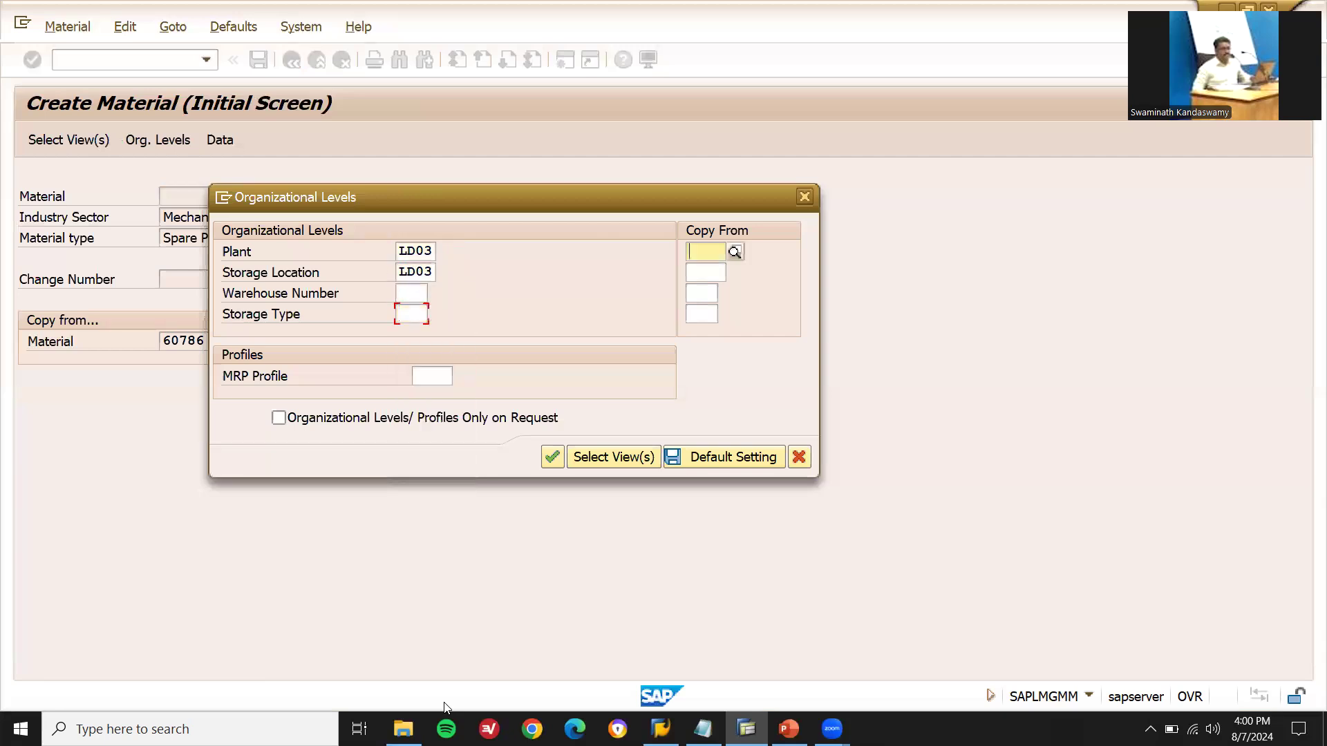
Set the copy-from plant and storage location to LD03 and confirm the organizational levels
key("Down")
key("Down")
key("Down")
key("Down")
key("Down")
key("Down")
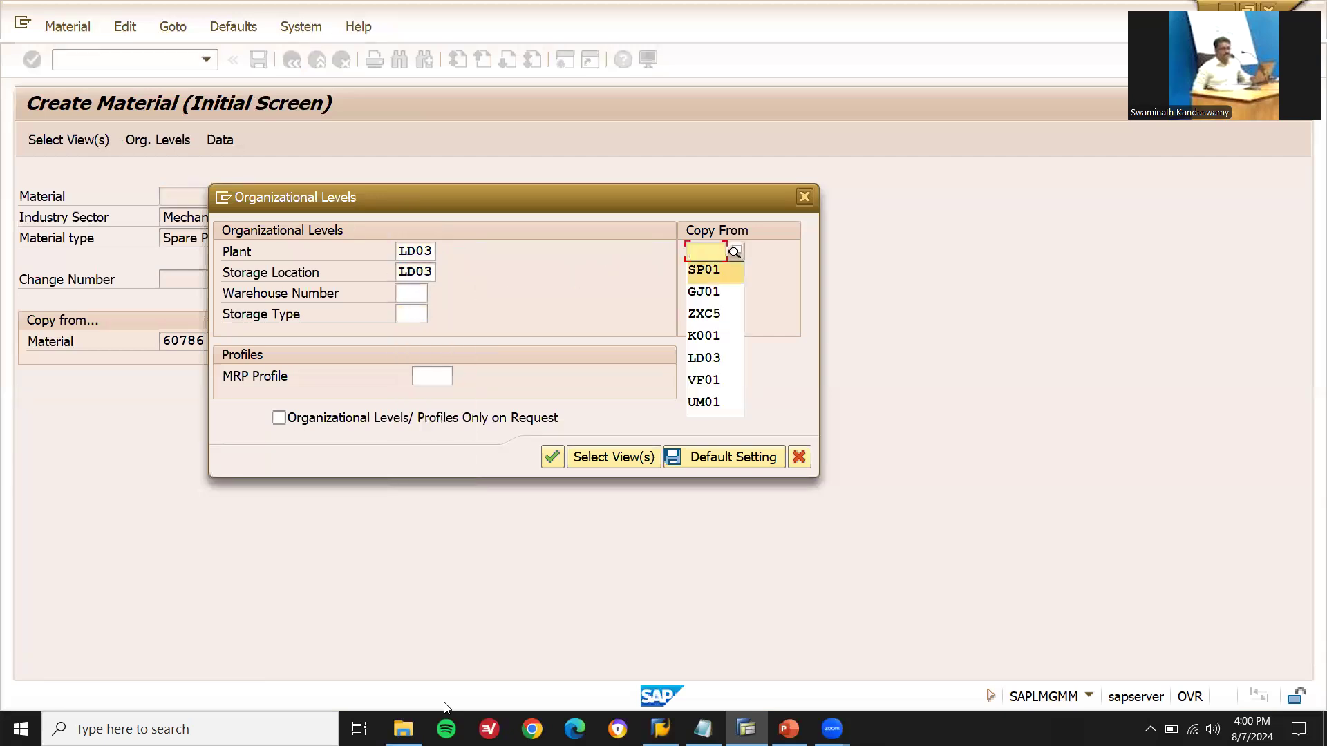
key("Return")
key("Tab")
key("Down")
key("Down")
key("Down")
key("Down")
key("Down")
key("Down")
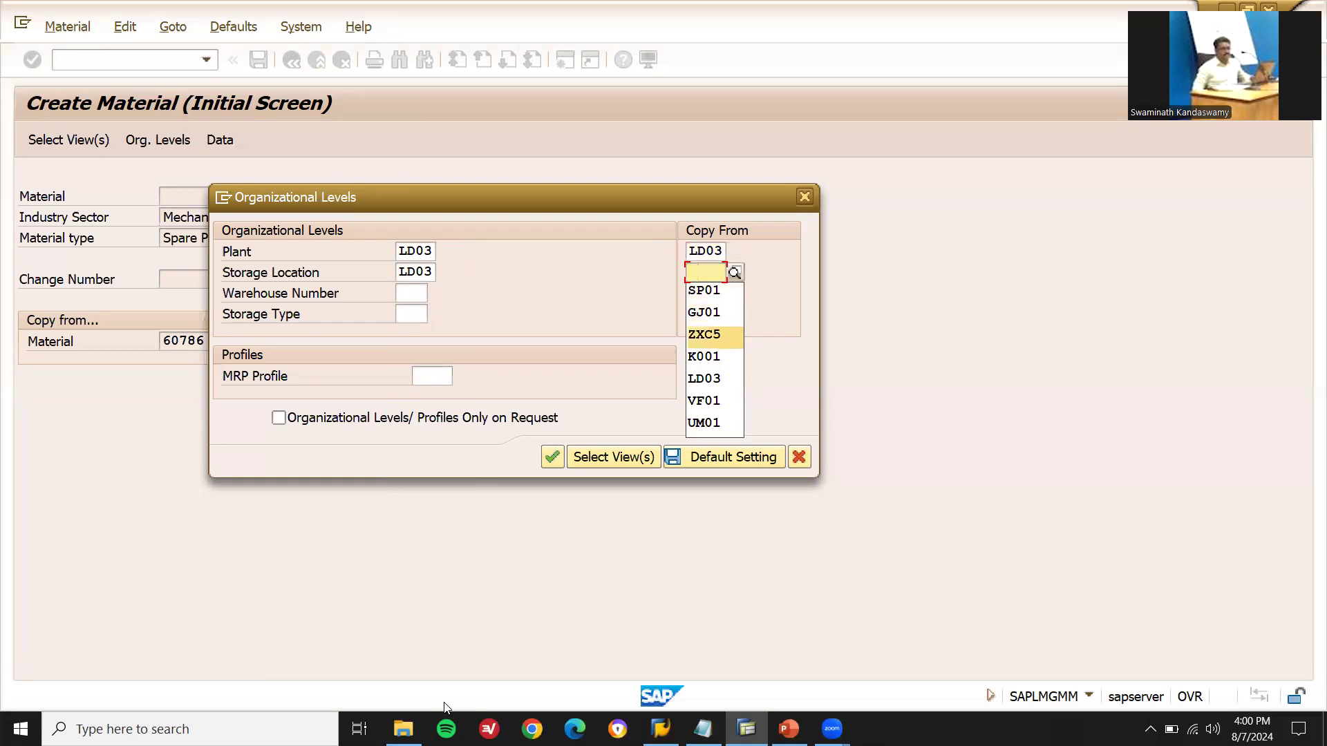
key("Return")
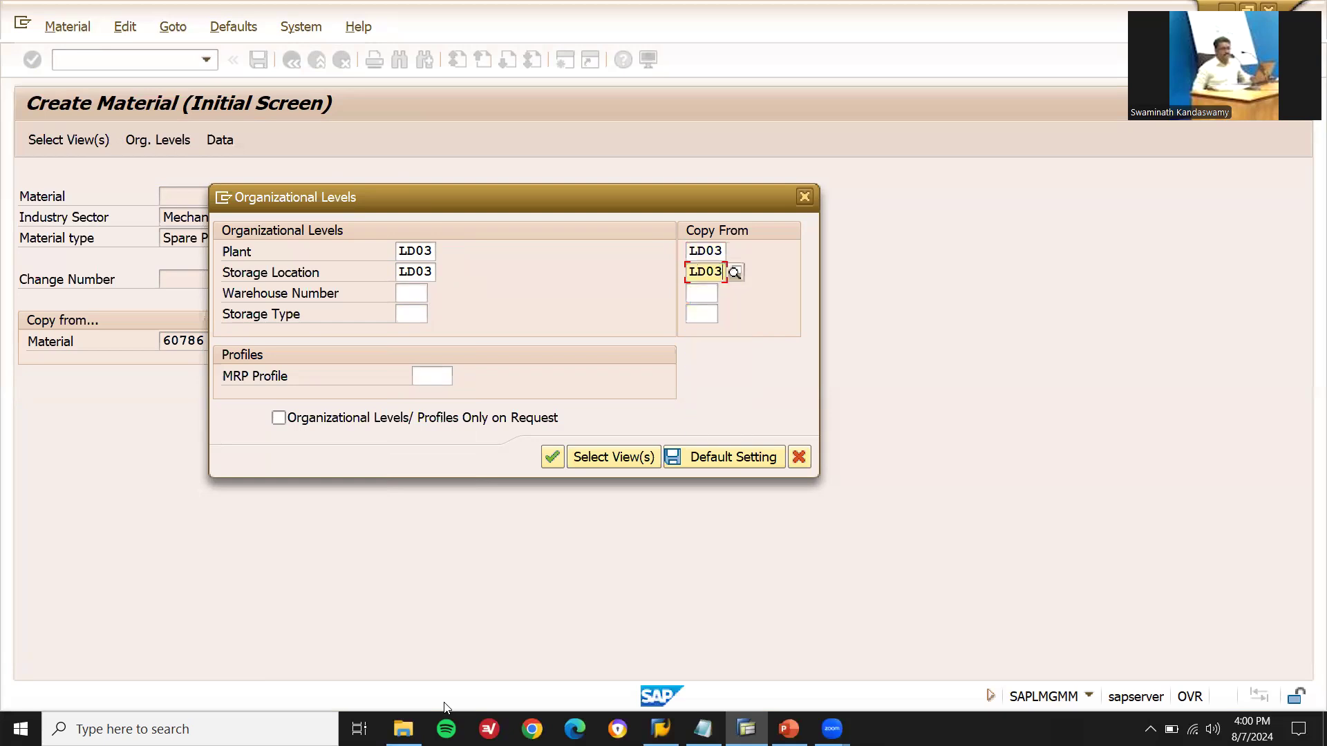
key("Return")
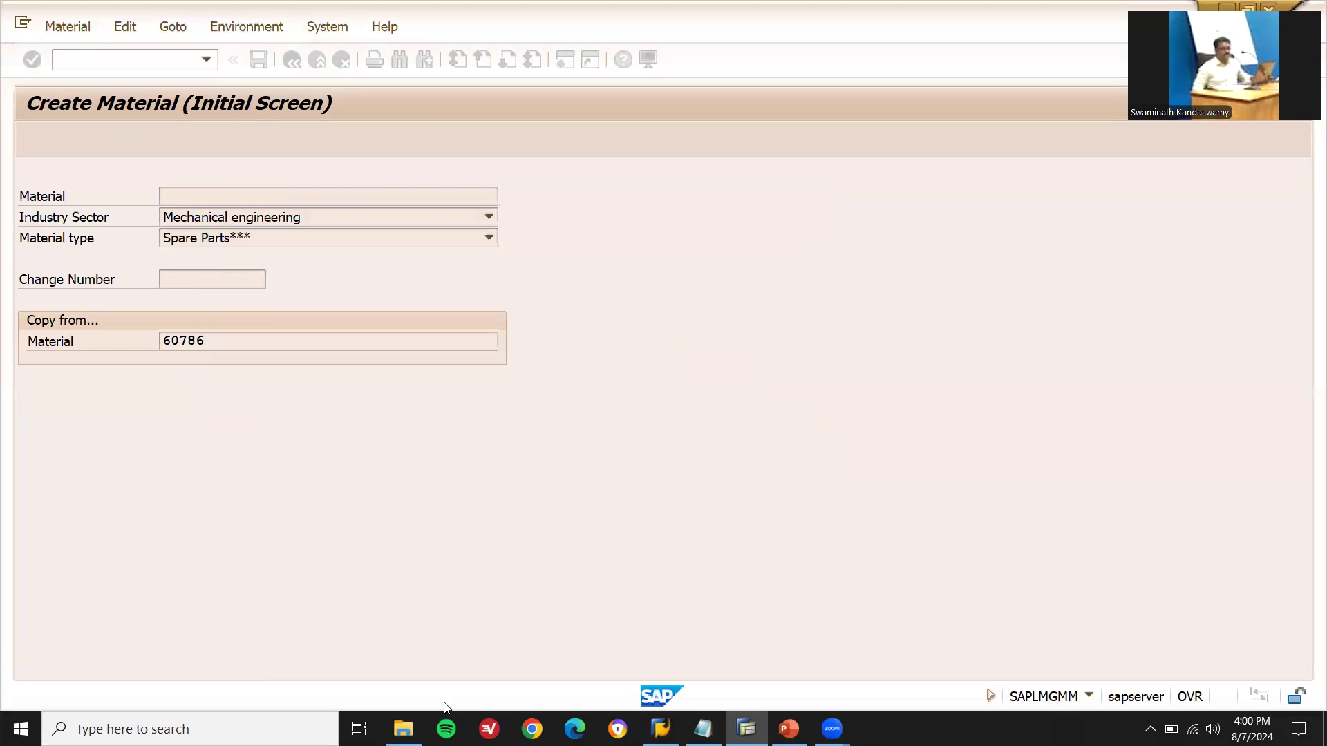
In the Notepad list, copy the text Bumper--Front and record material number 60787 beside it
left_click(703, 729)
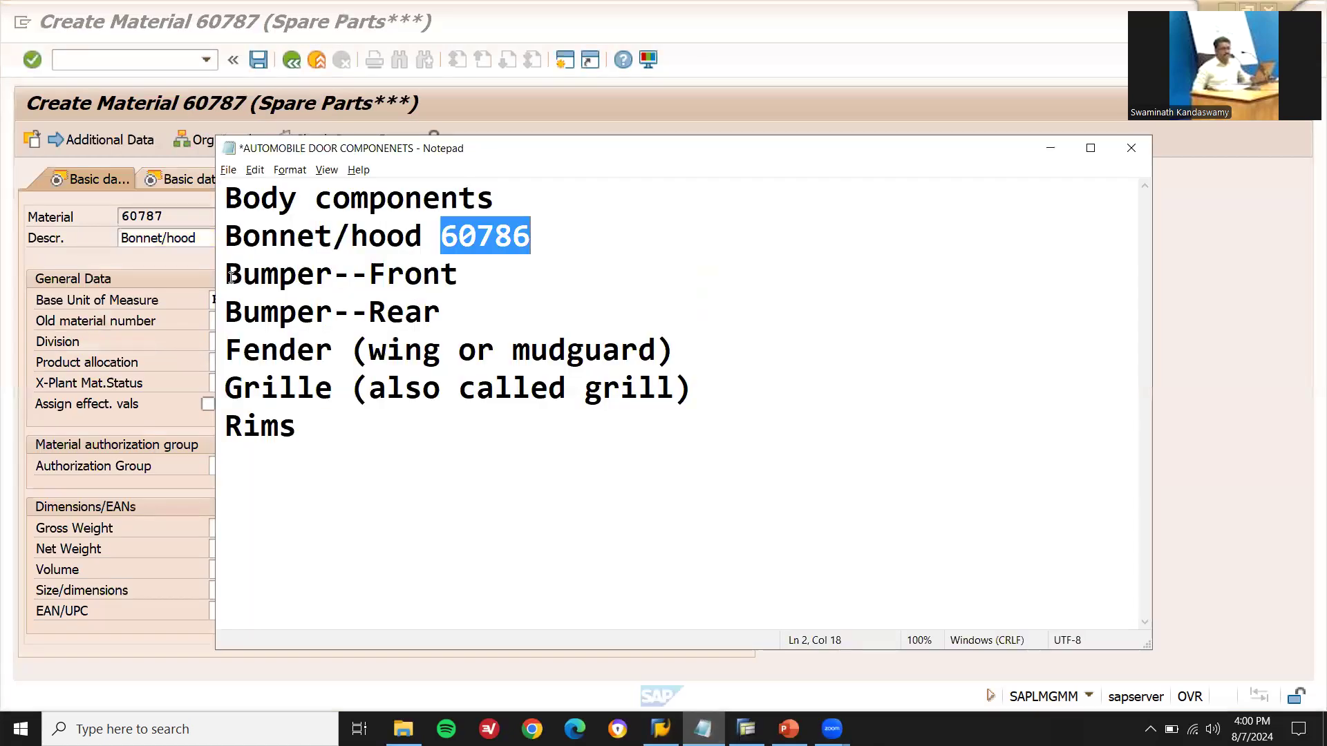
left_click(230, 276)
key("shift+End")
key("ctrl+c")
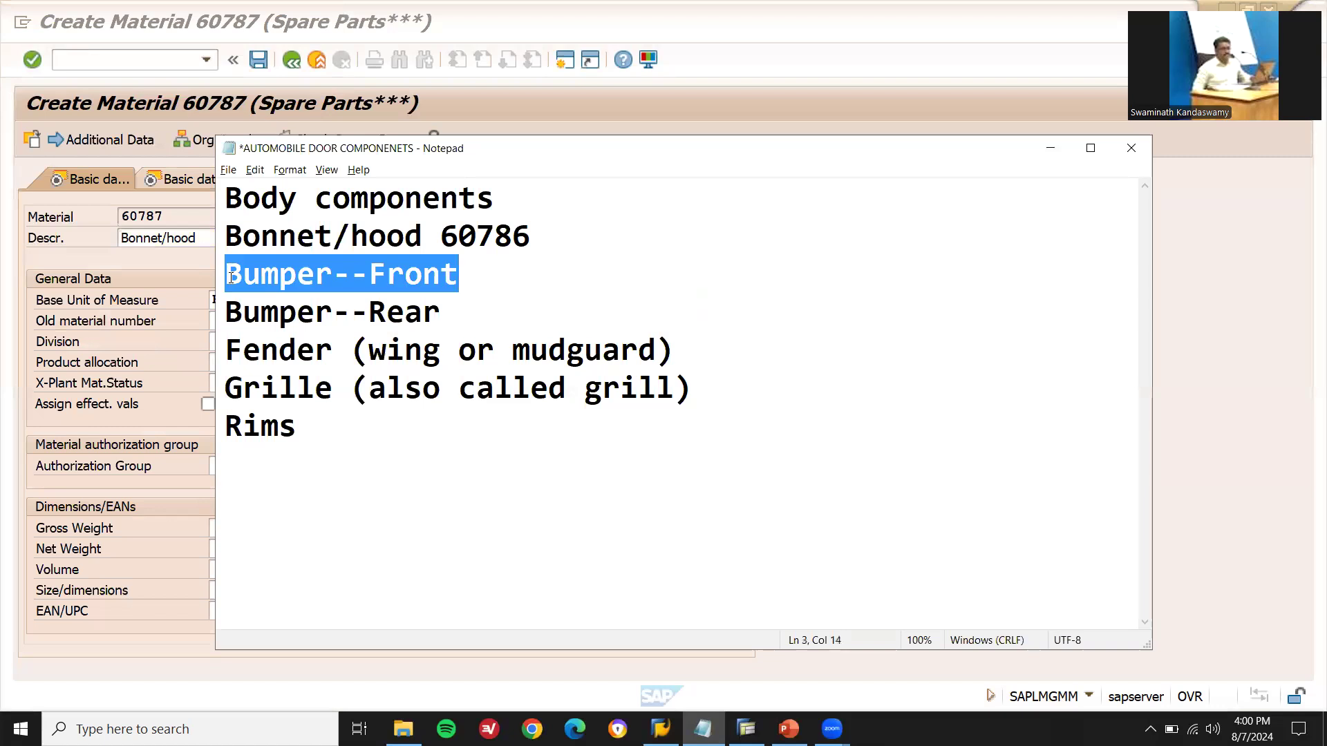
left_click(481, 272)
type("60")
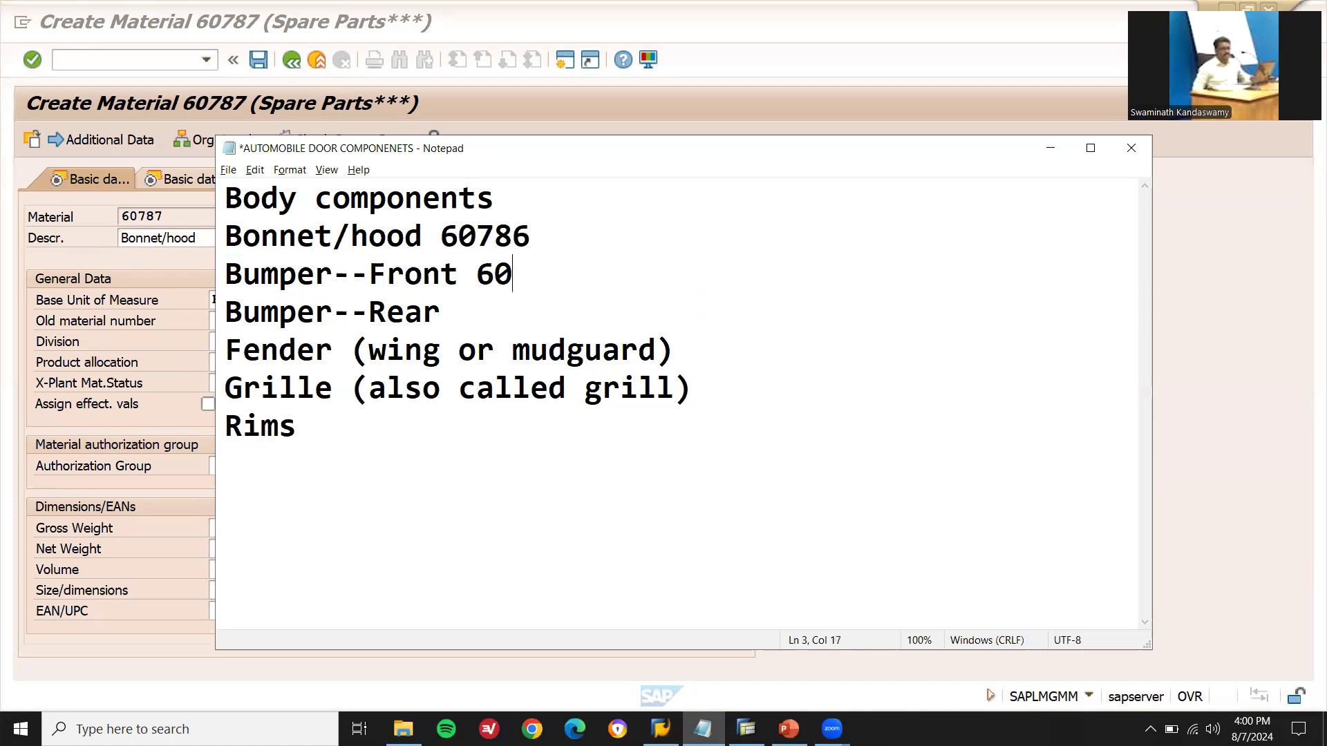
type("787")
Back in SAP, replace the description of material 60787 with Bumper--Front
left_click(212, 240)
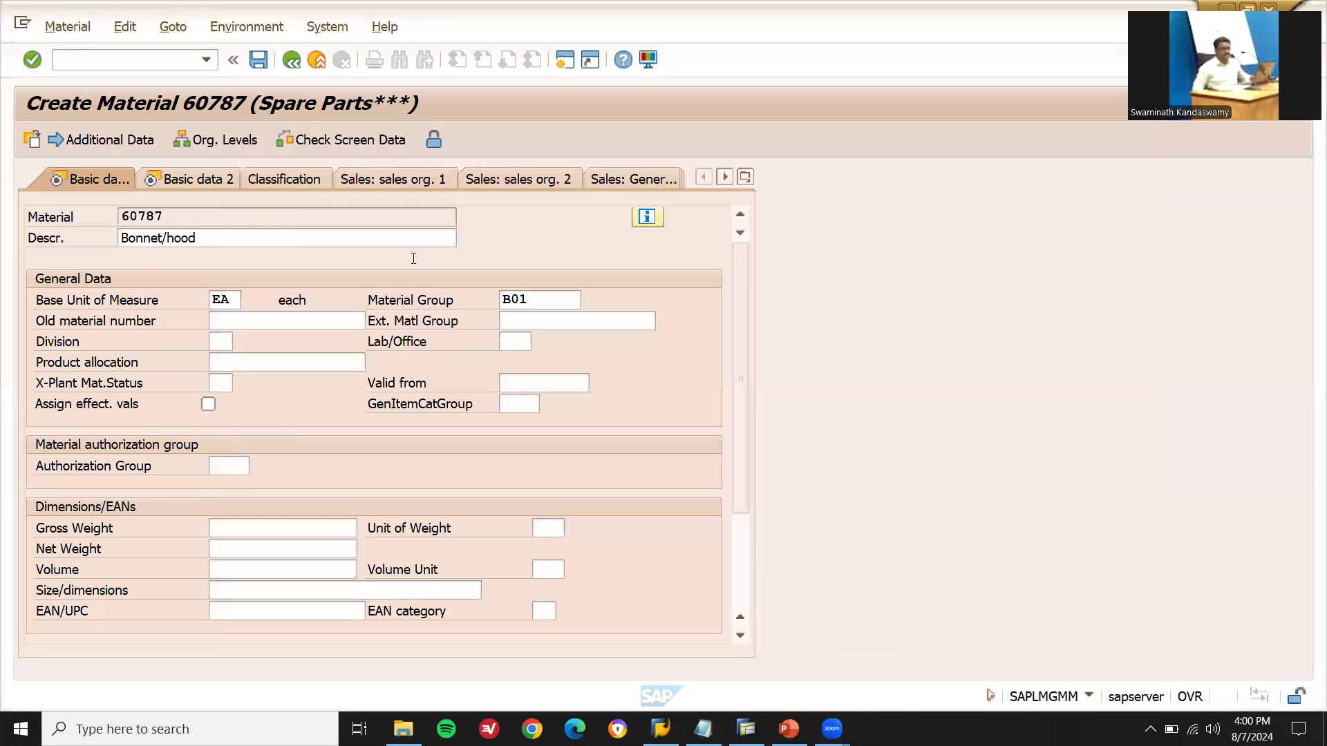
key("ctrl+a")
key("ctrl+v")
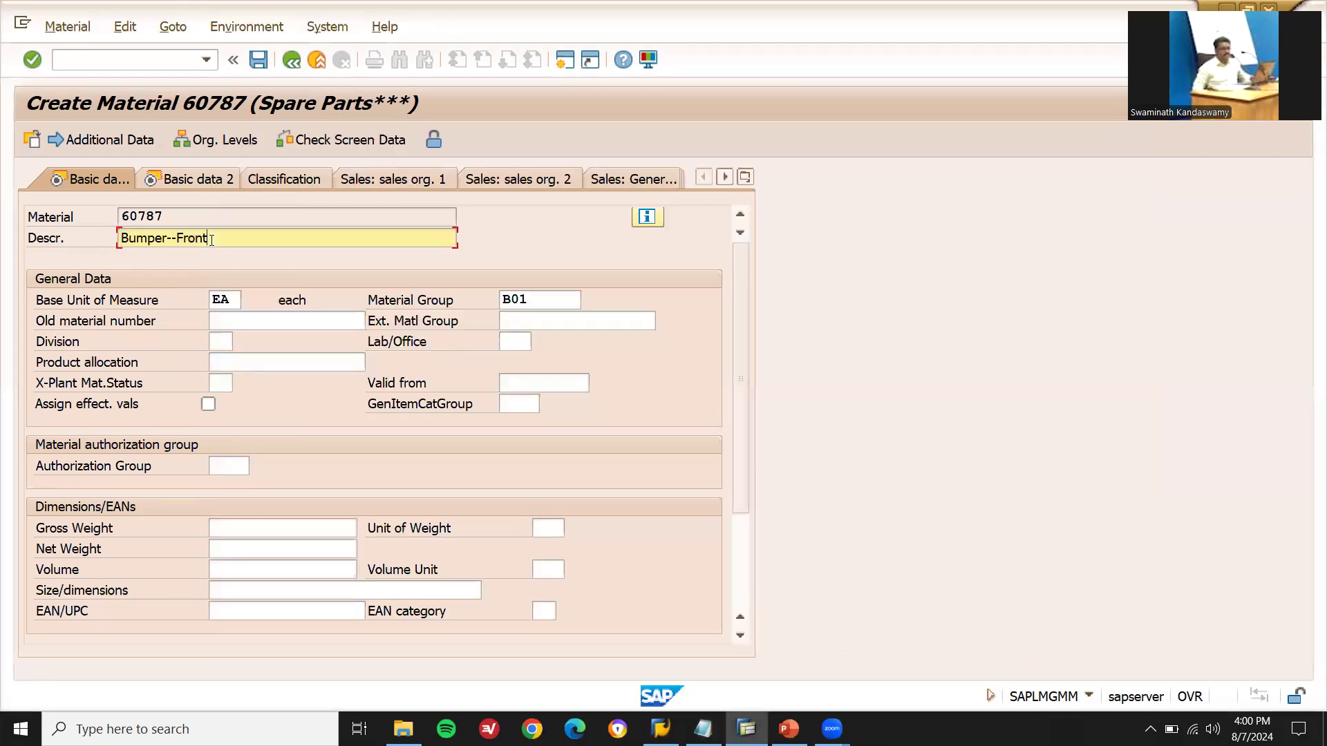
Accept the copied data in every selected view up to Accounting 2 and save the Bumper--Front material
key("Return")
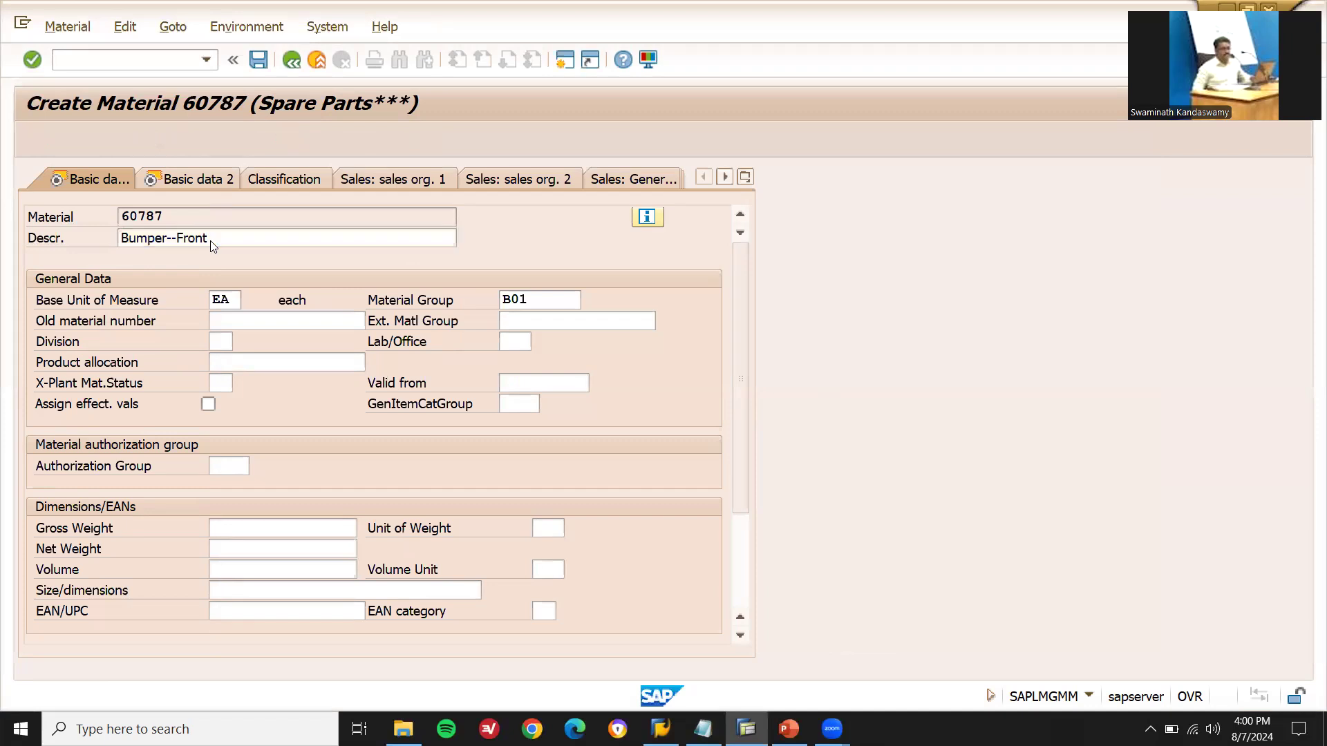
key("Return")
key("Return")
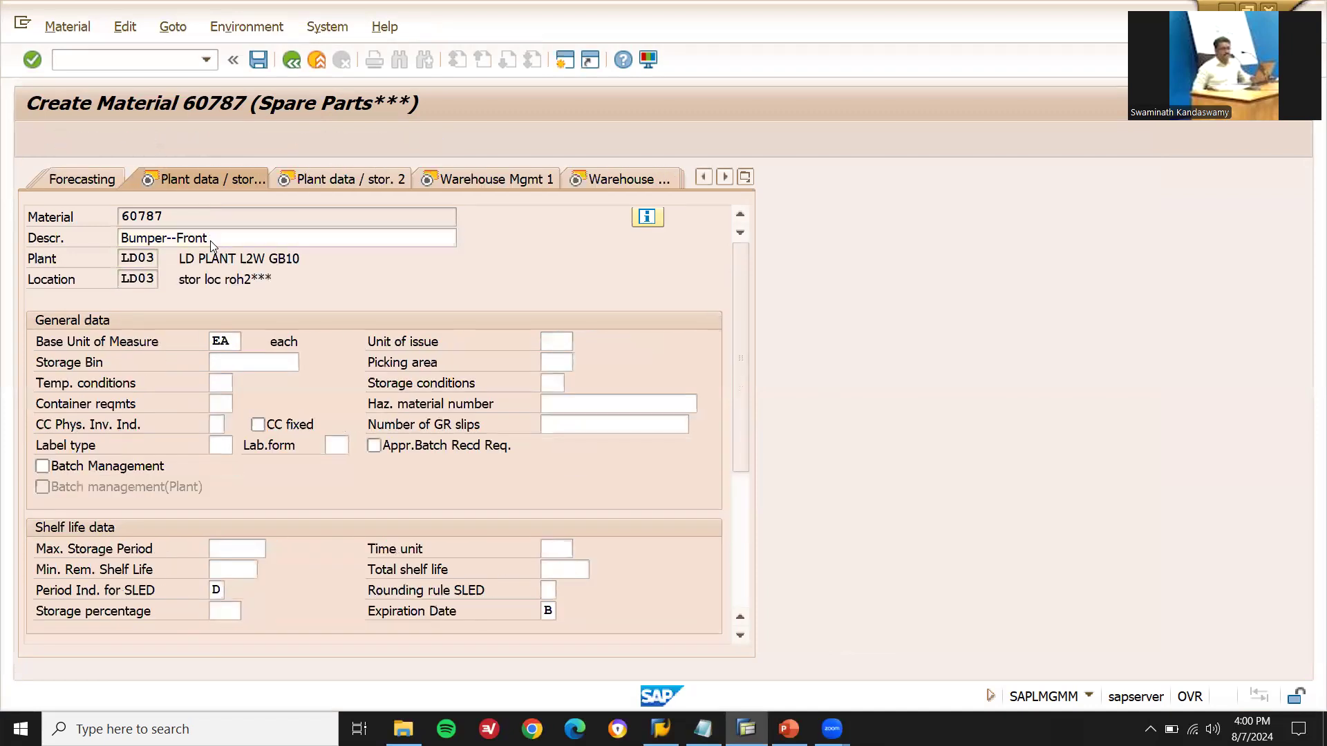
key("Return")
key("Return")
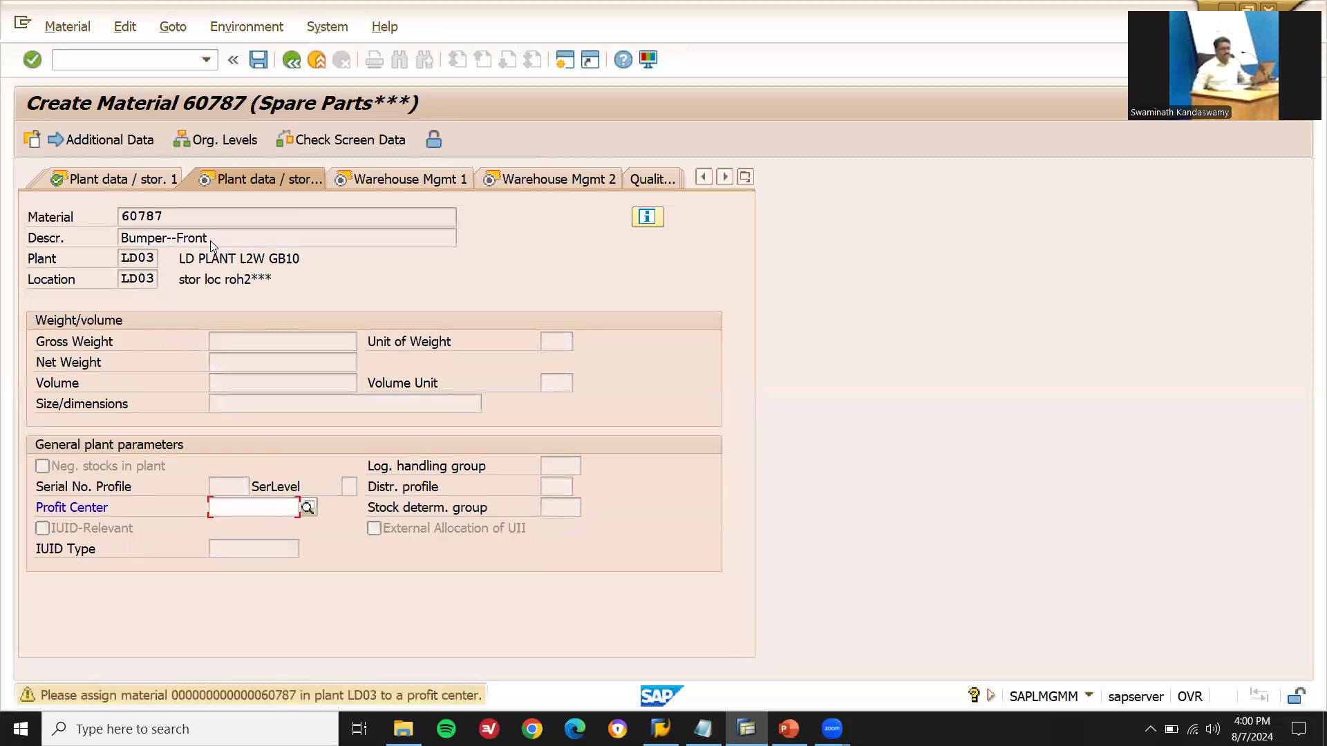
key("Return")
key("Return")
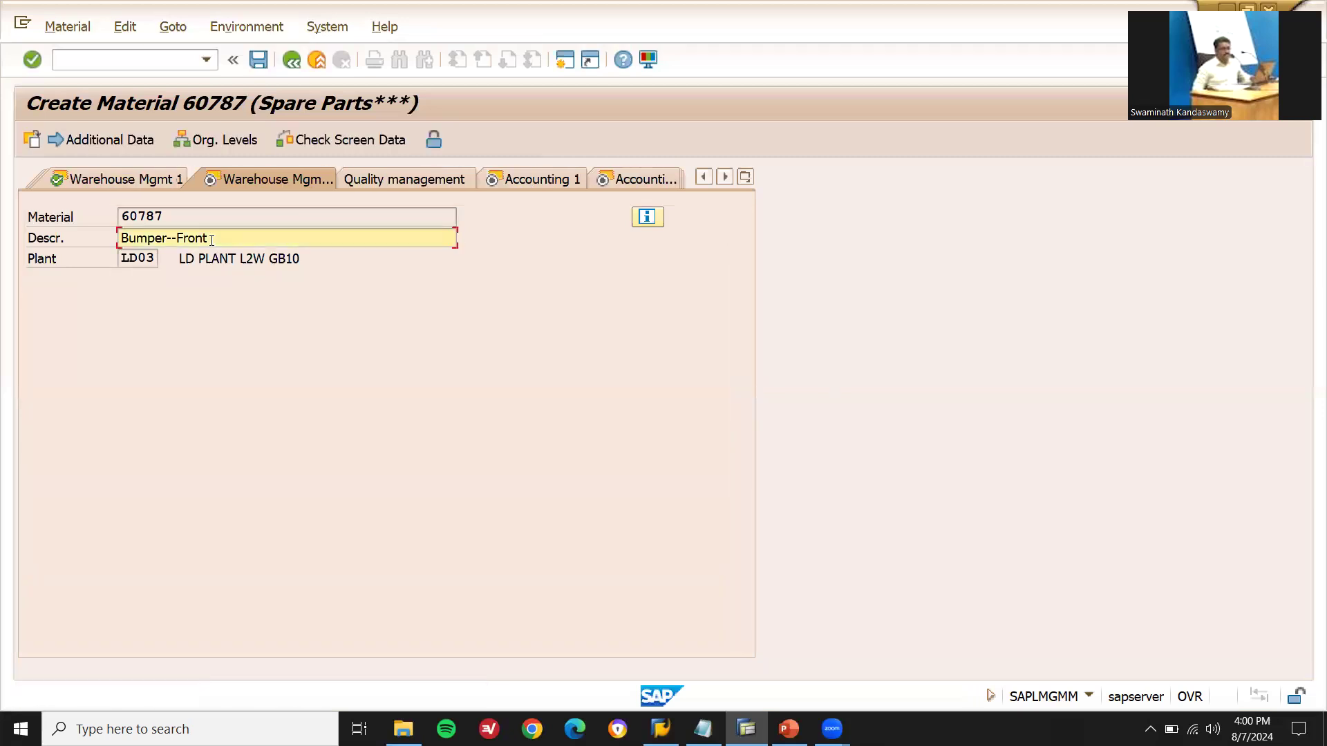
key("Return")
key("Return")
key("Return")
key("Return")
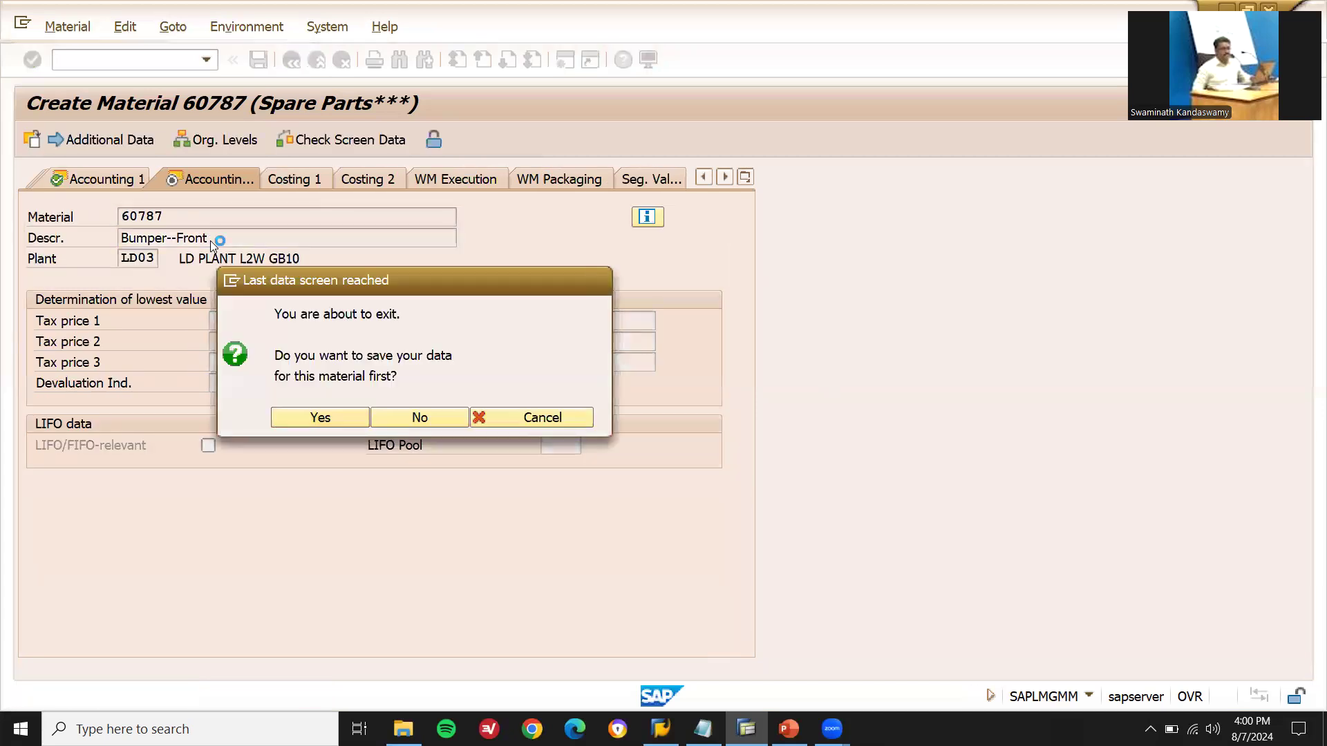
key("Return")
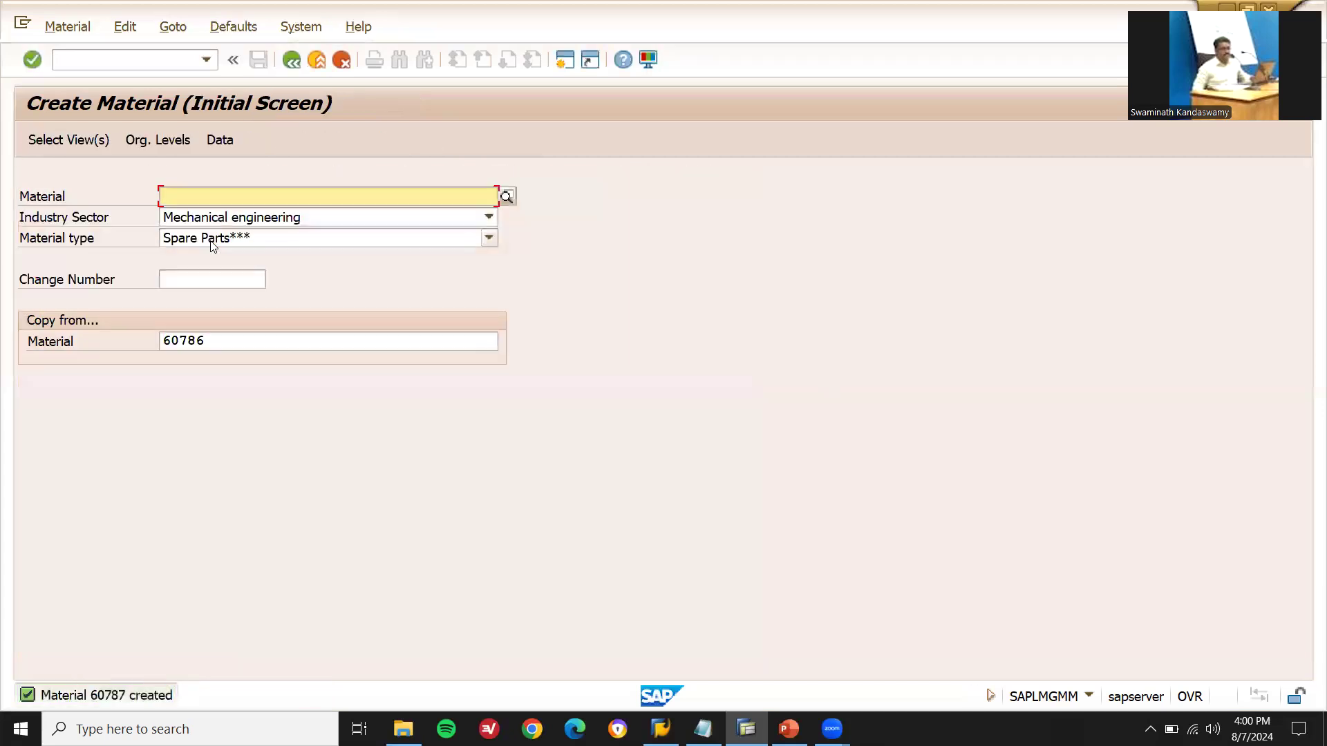
Check the next component in the Notepad list, then start another material copied from 60786 with the default views
key("alt+Tab")
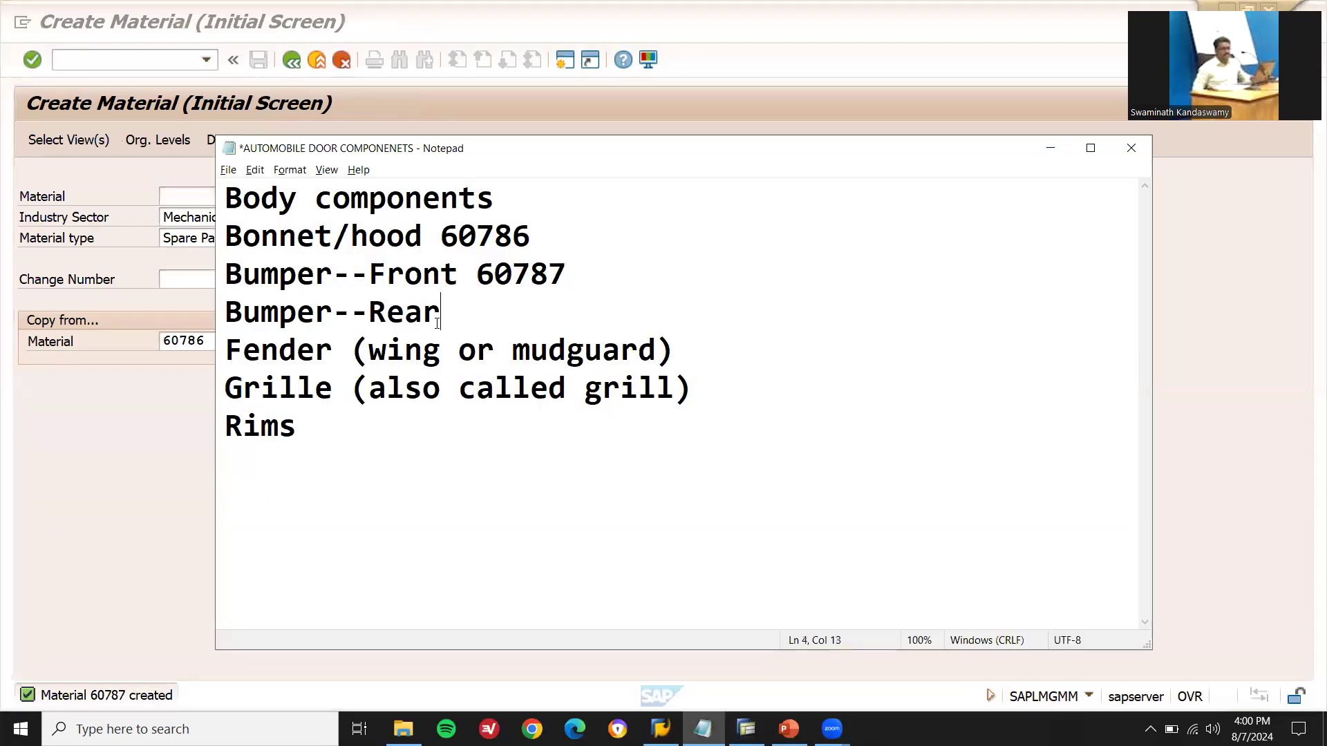
key("alt+Tab")
key("Return")
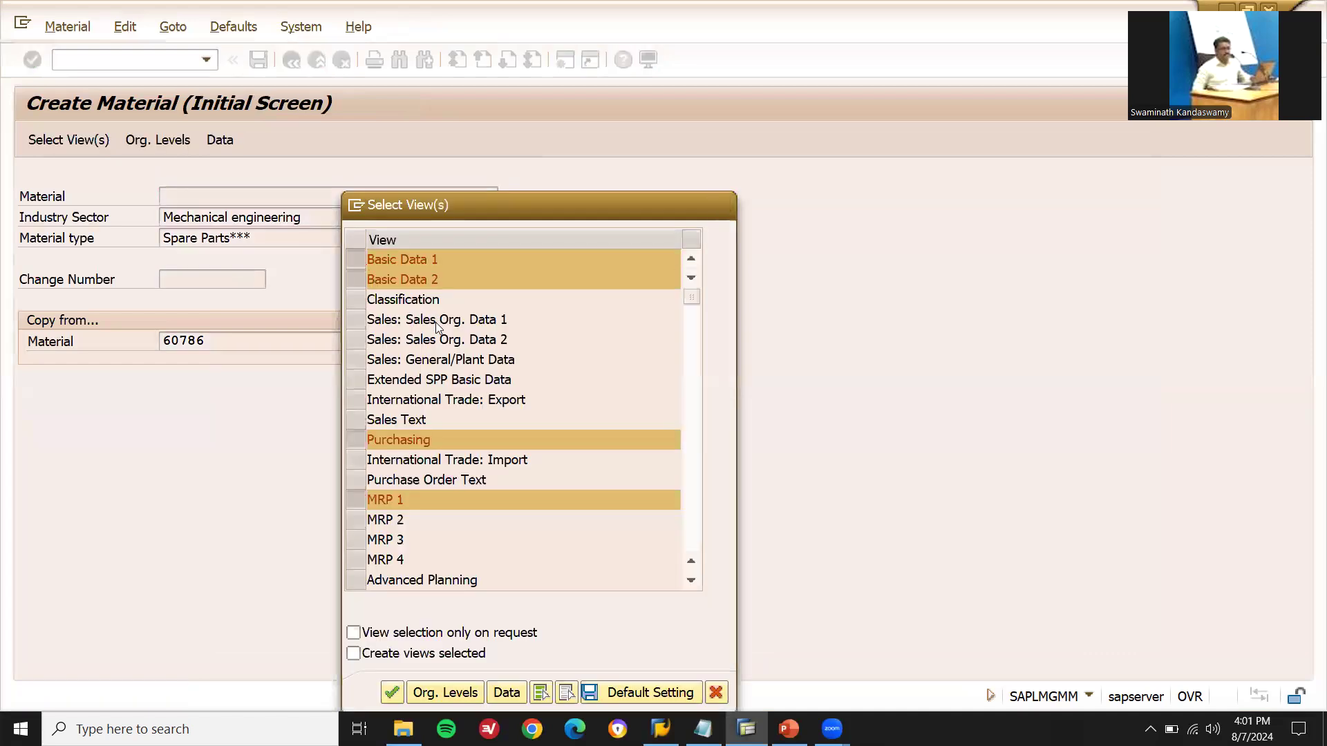
key("Return")
Enter LD03 as the plant and as the storage location for the third material
type("LD03")
key("Tab")
key("Down")
key("Tab")
key("Tab")
key("Tab")
Copy from plant and storage location LD03, save the organizational levels as the default setting and open the material's basic data
key("Down")
key("Return")
key("Tab")
key("Down")
key("Return")
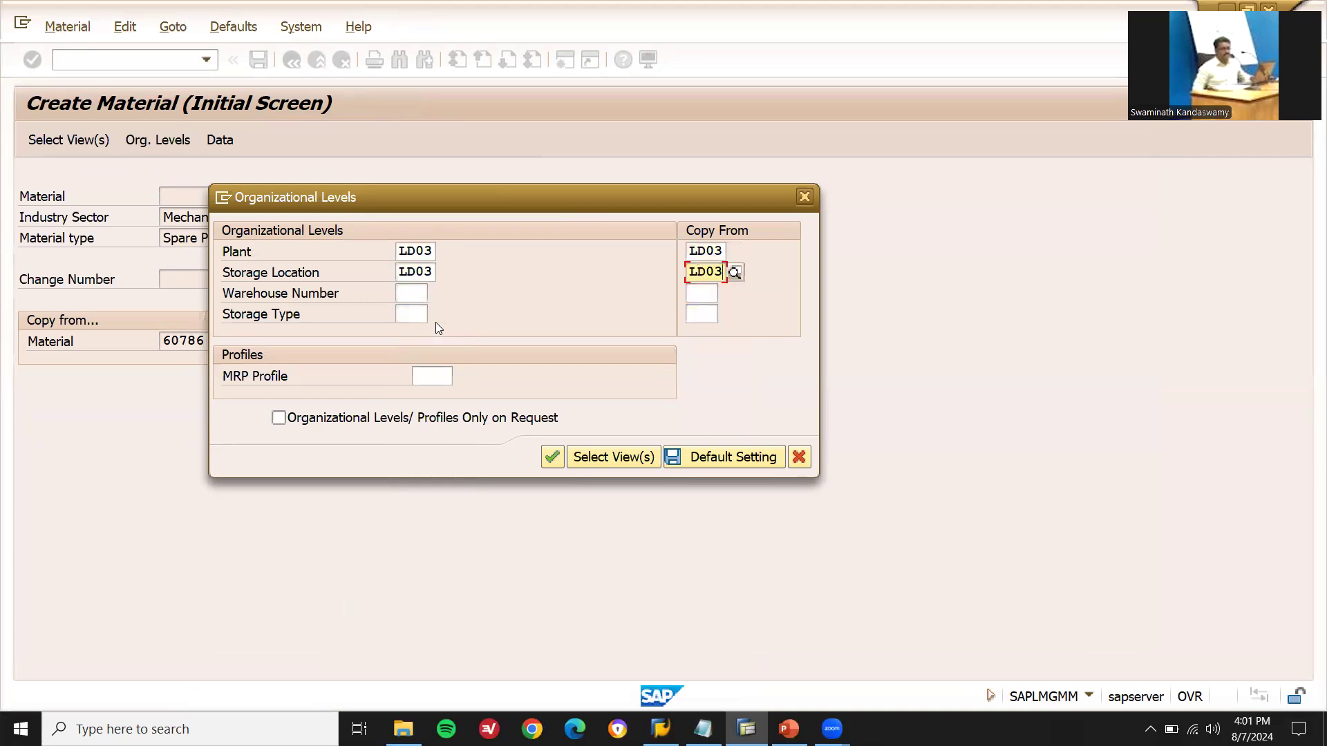
left_click(705, 457)
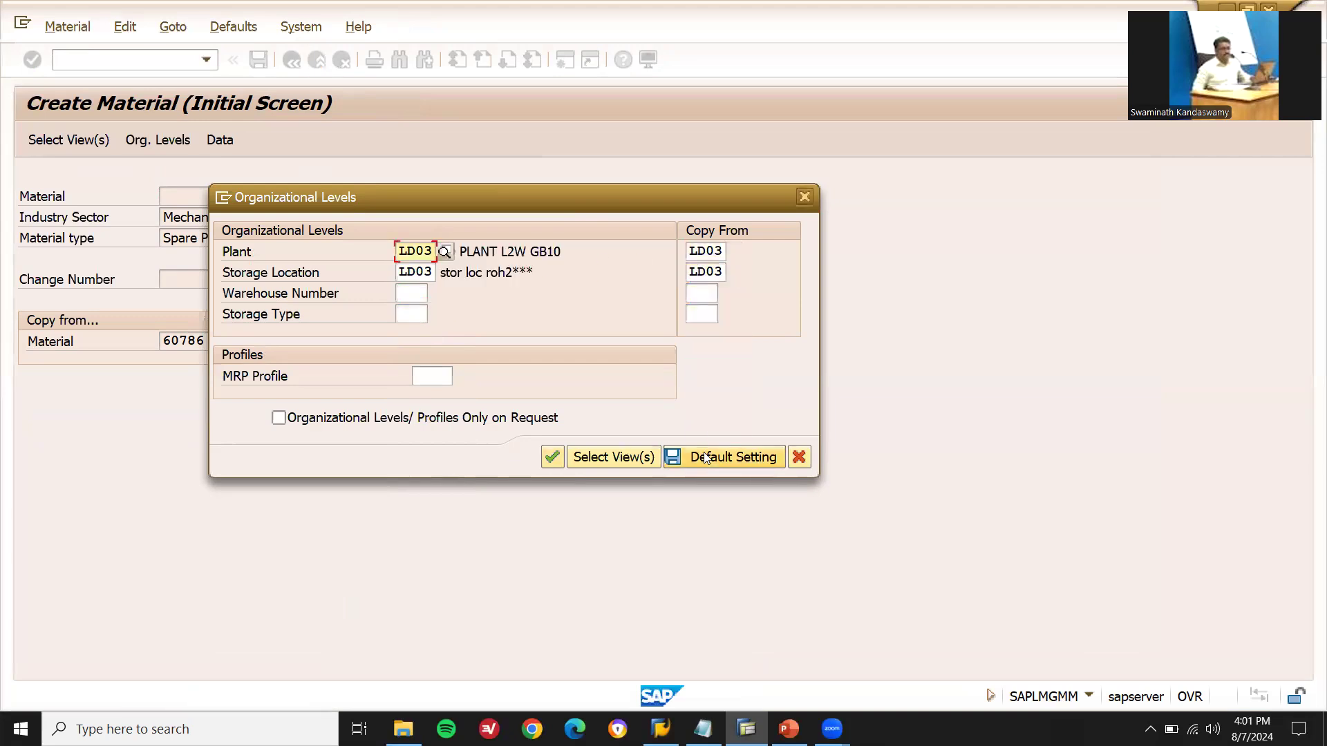
left_click(705, 457)
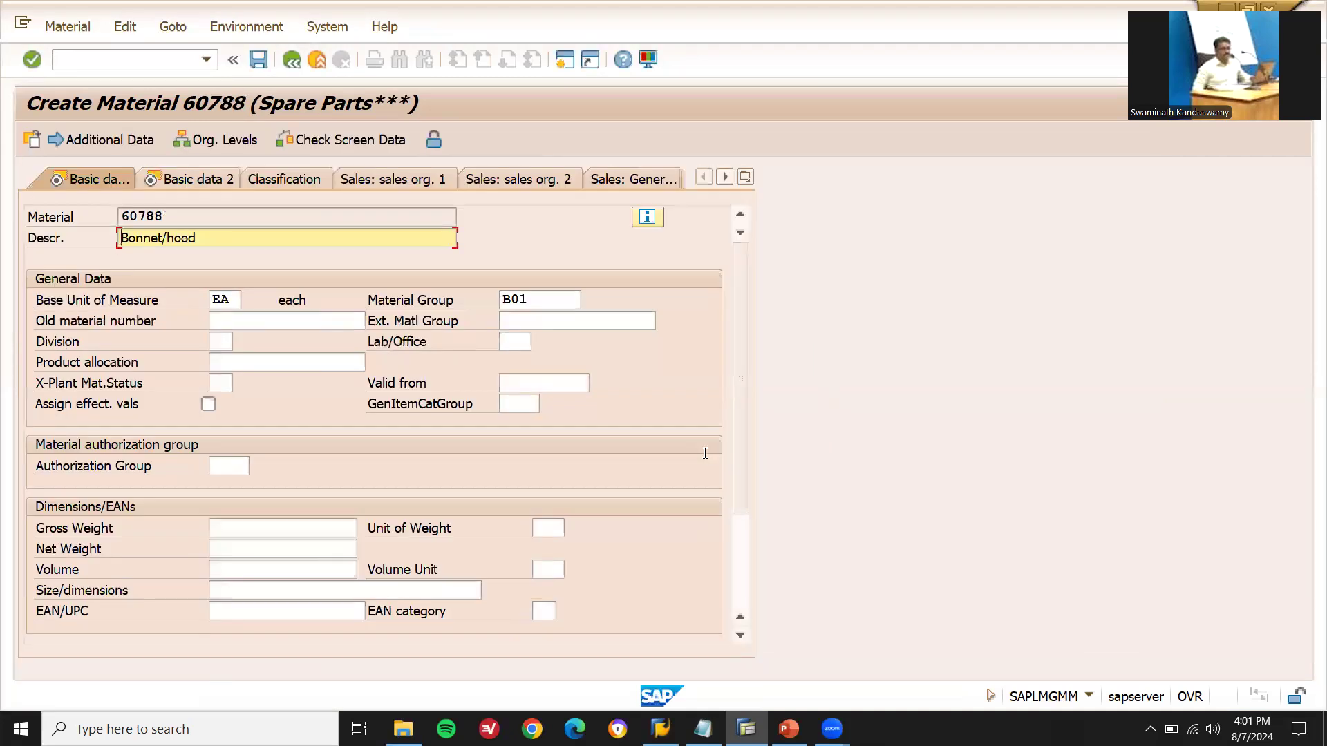
Copy the name Bumper--Rear from the Notepad list and set it as the new SAP material's description, replacing Bonnet/hood
key("alt+Tab")
key("shift+Home")
key("ctrl+c")
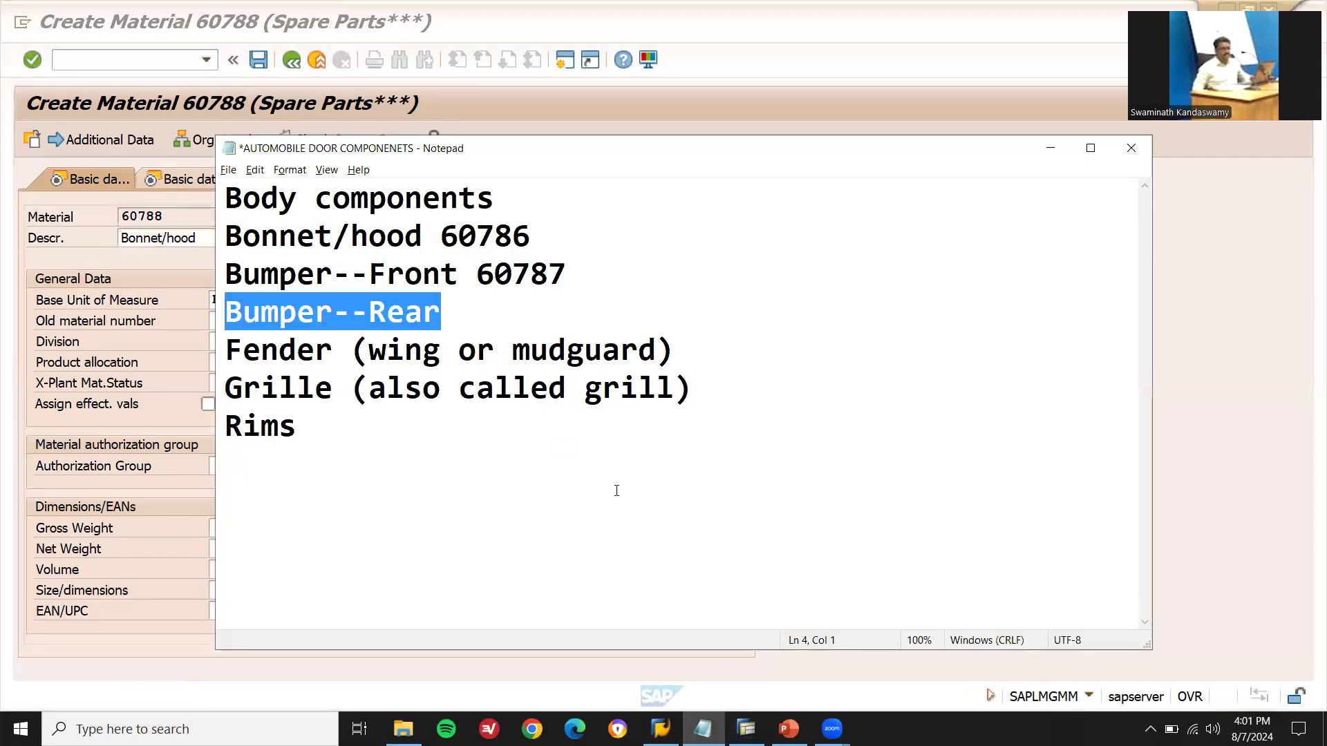
key("alt+Tab")
left_click(330, 240)
key("shift+Home")
key("ctrl+v")
key("Return")
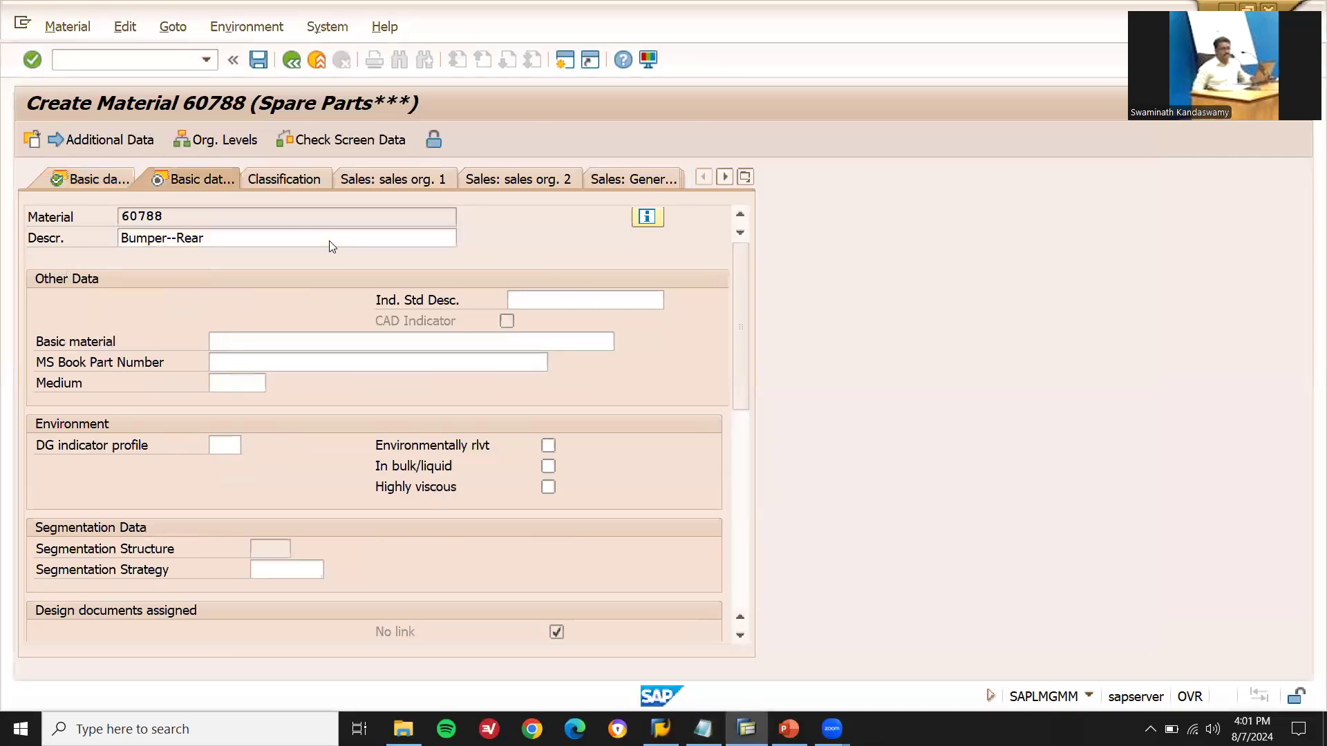
Accept the copied data in the remaining selected views through Accounting 2 and save the Bumper--Rear material
key("Return")
key("Return")
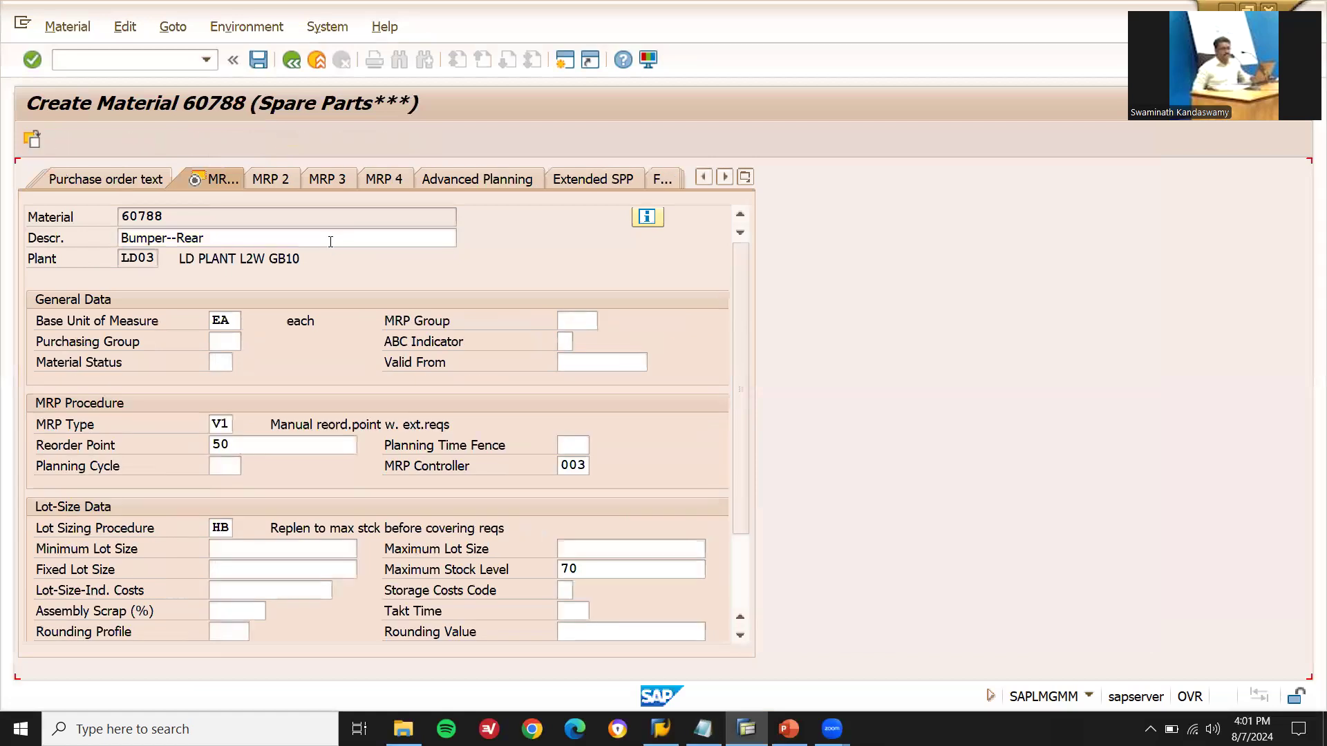
key("Return")
key("Return")
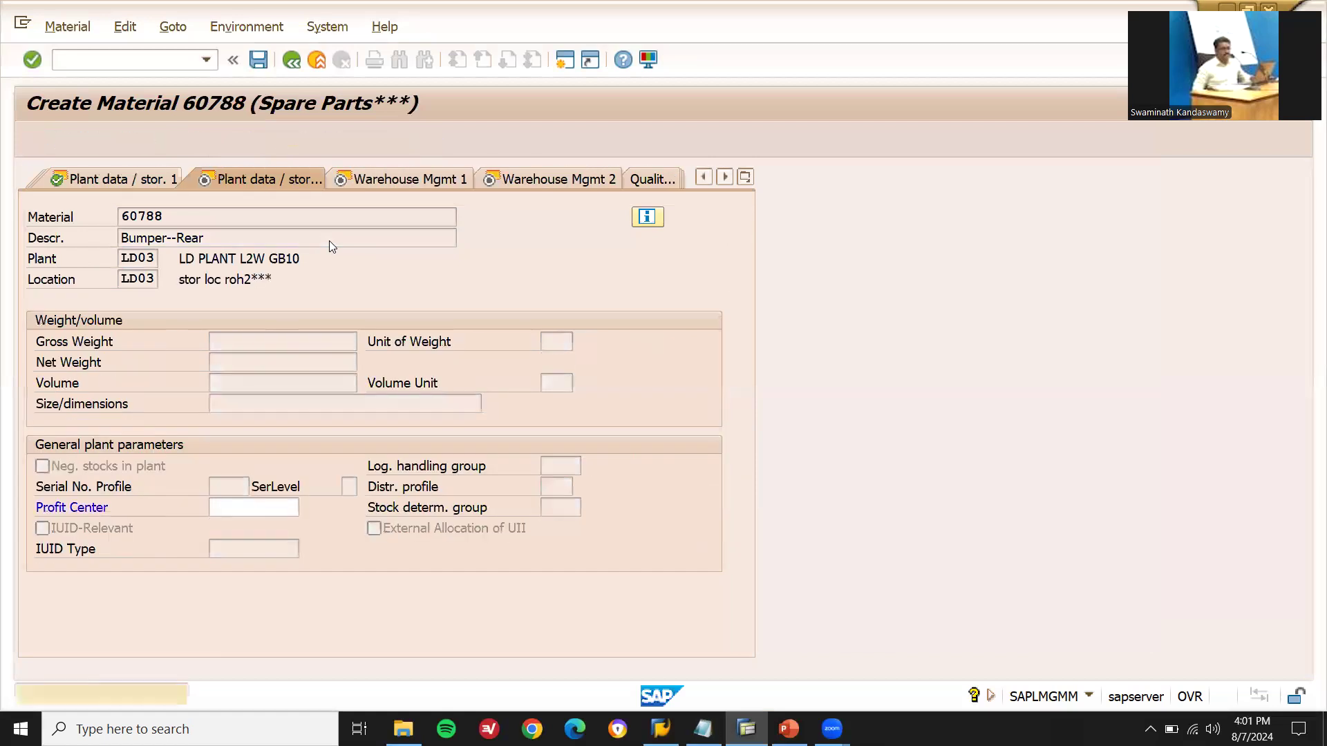
key("Return")
key("Return")
key("Return")
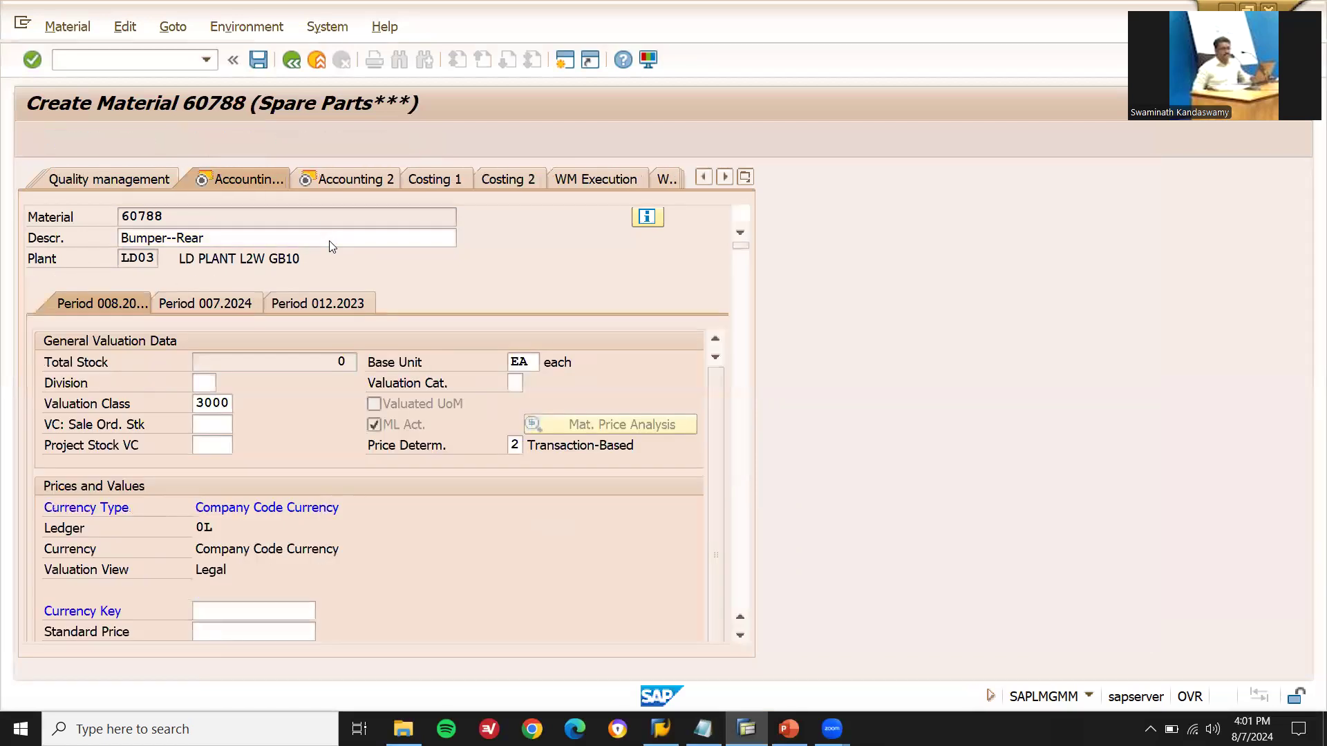
key("Return")
key("Return")
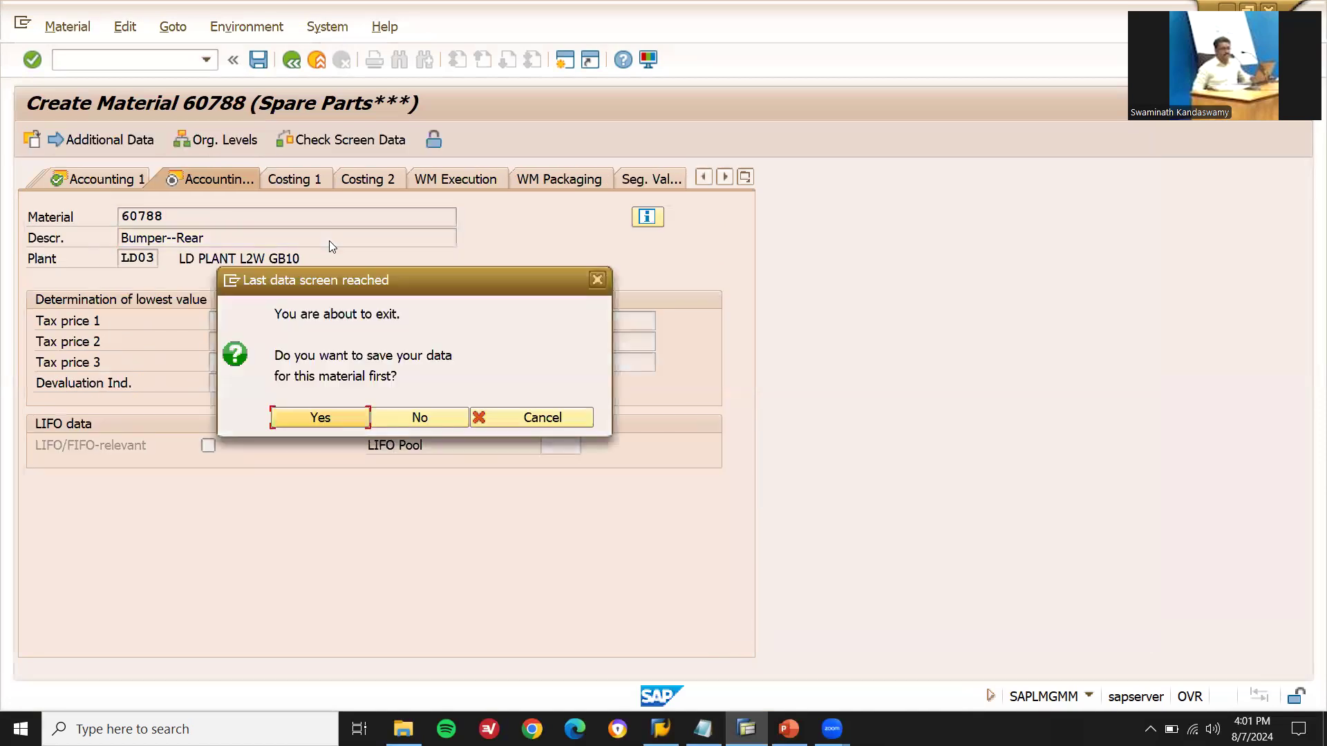
key("Return")
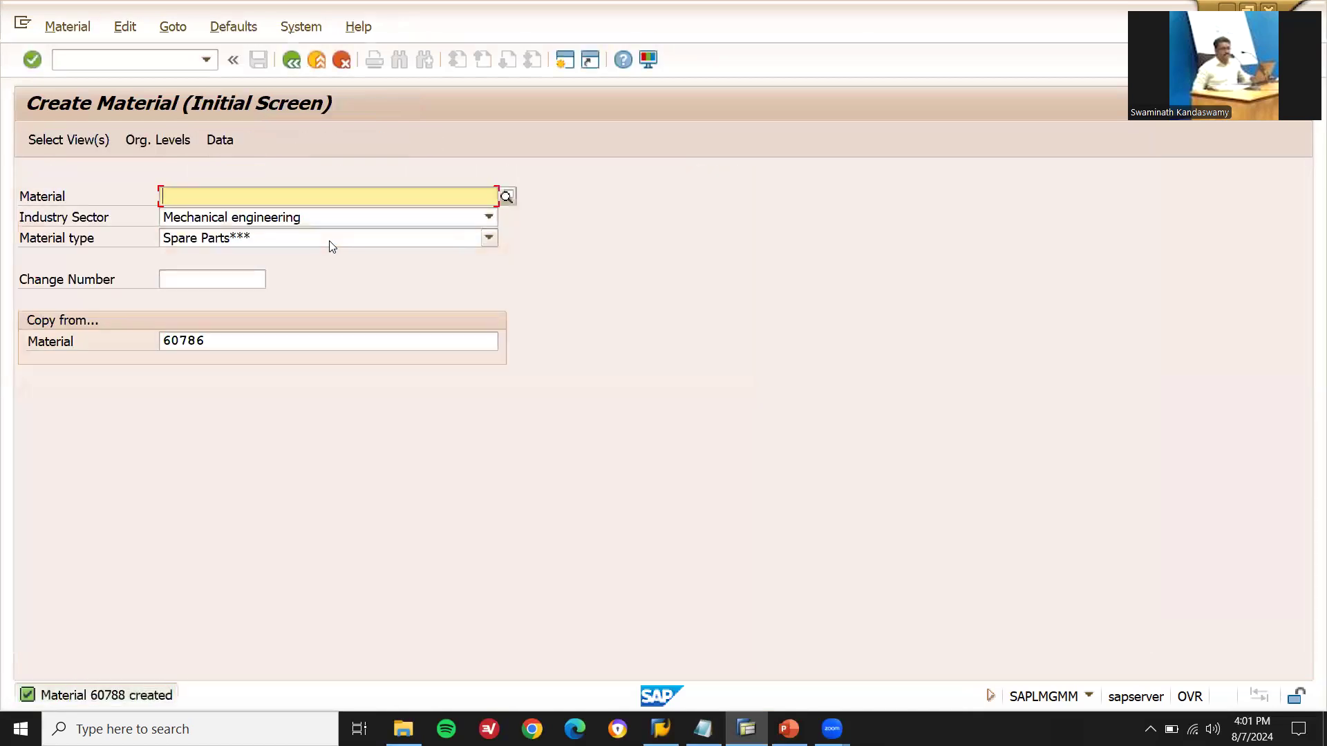
Record 60788 beside Bumper--Rear in the Notepad list and copy the name Fender (wing or mudguard)
key("alt+Tab")
left_click(512, 313)
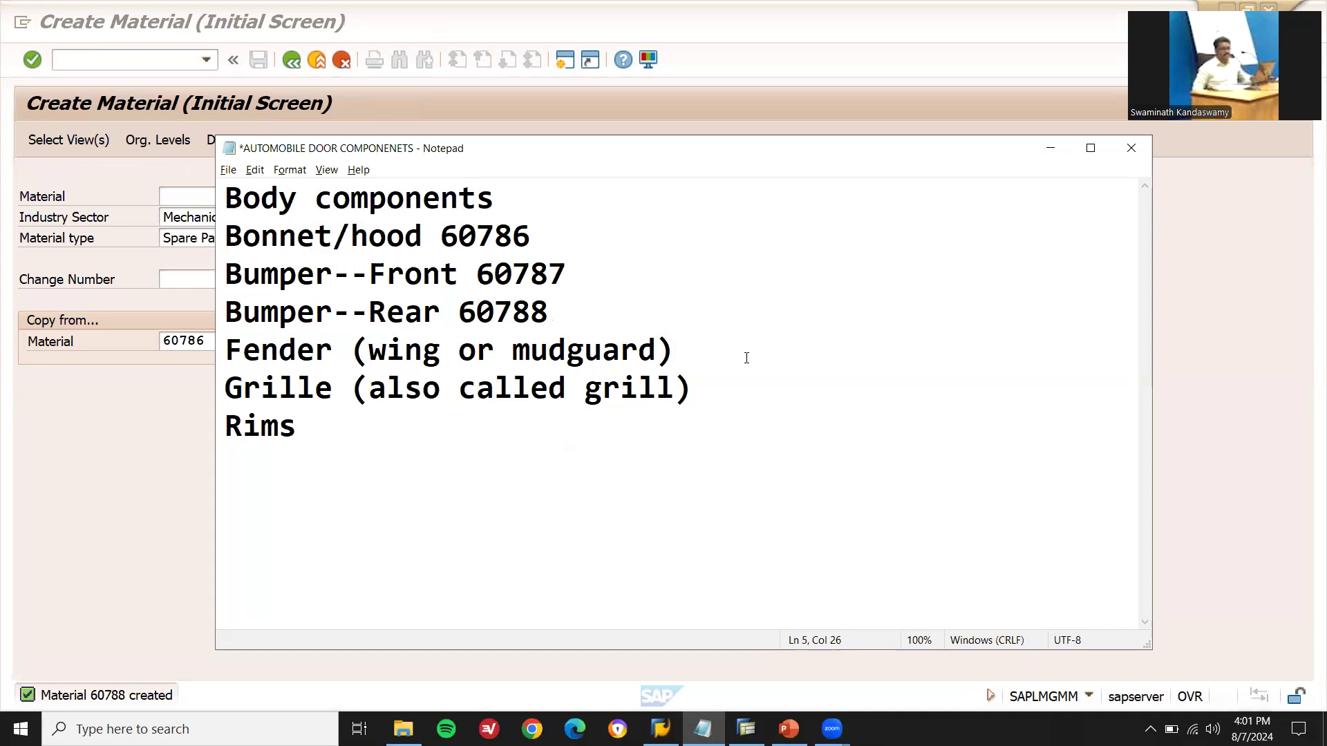
key("shift+Home")
key("ctrl+c")
key("alt+Tab")
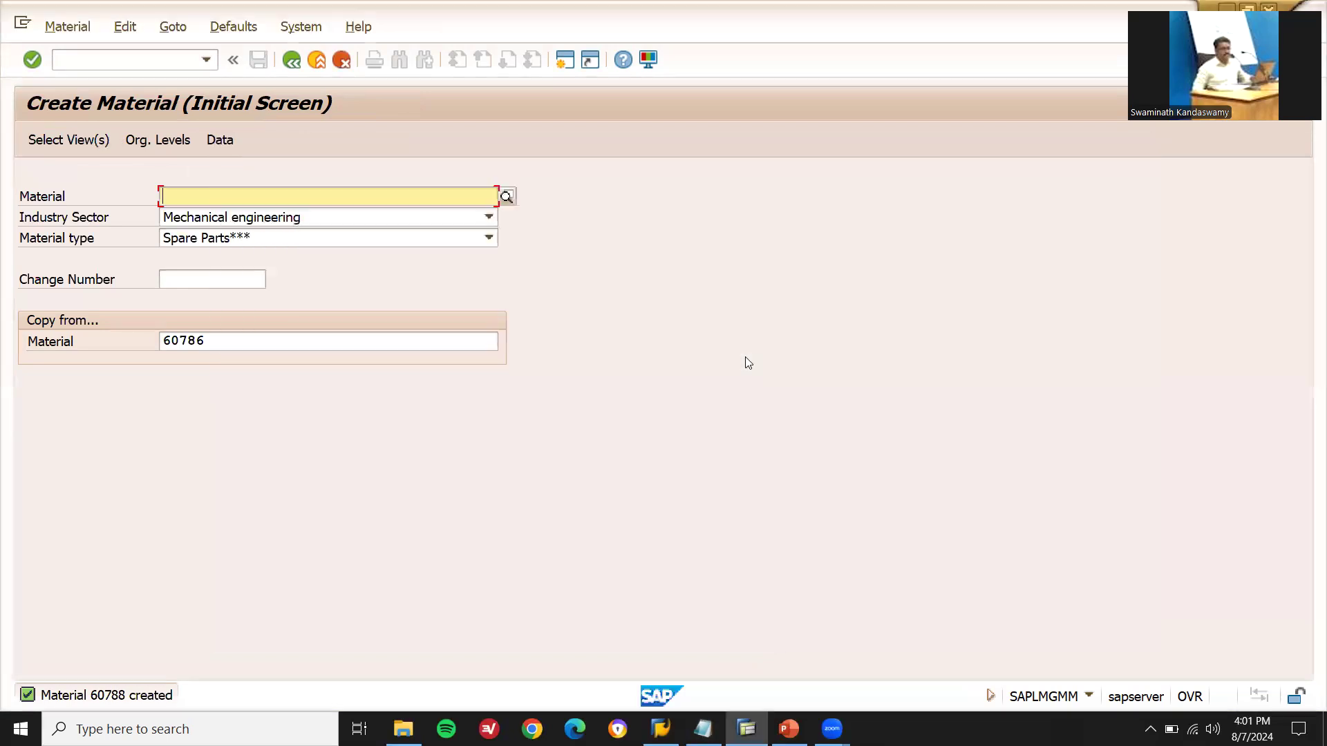
Start a material copied from 60786 with the default views and LD03 levels, and describe it as Fender (wing or mudguard)
key("Return")
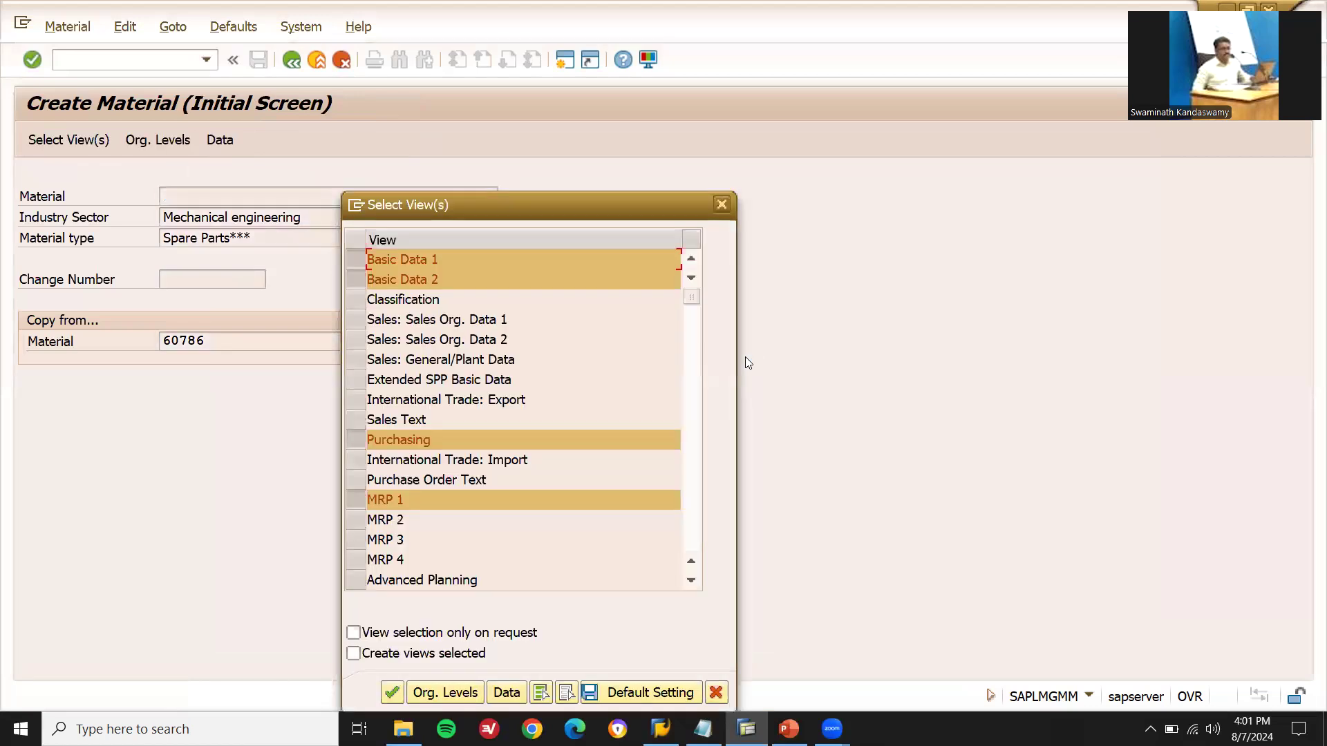
key("Return")
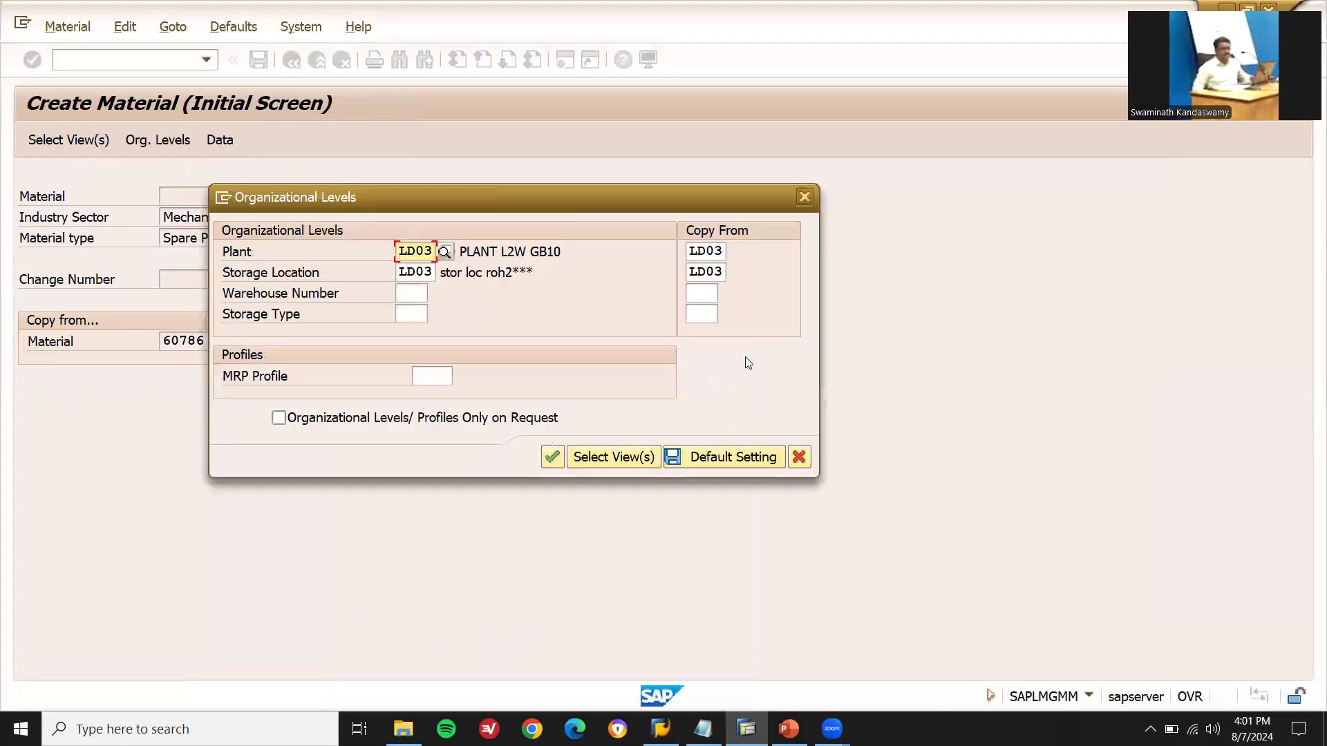
key("Return")
key("ctrl+v")
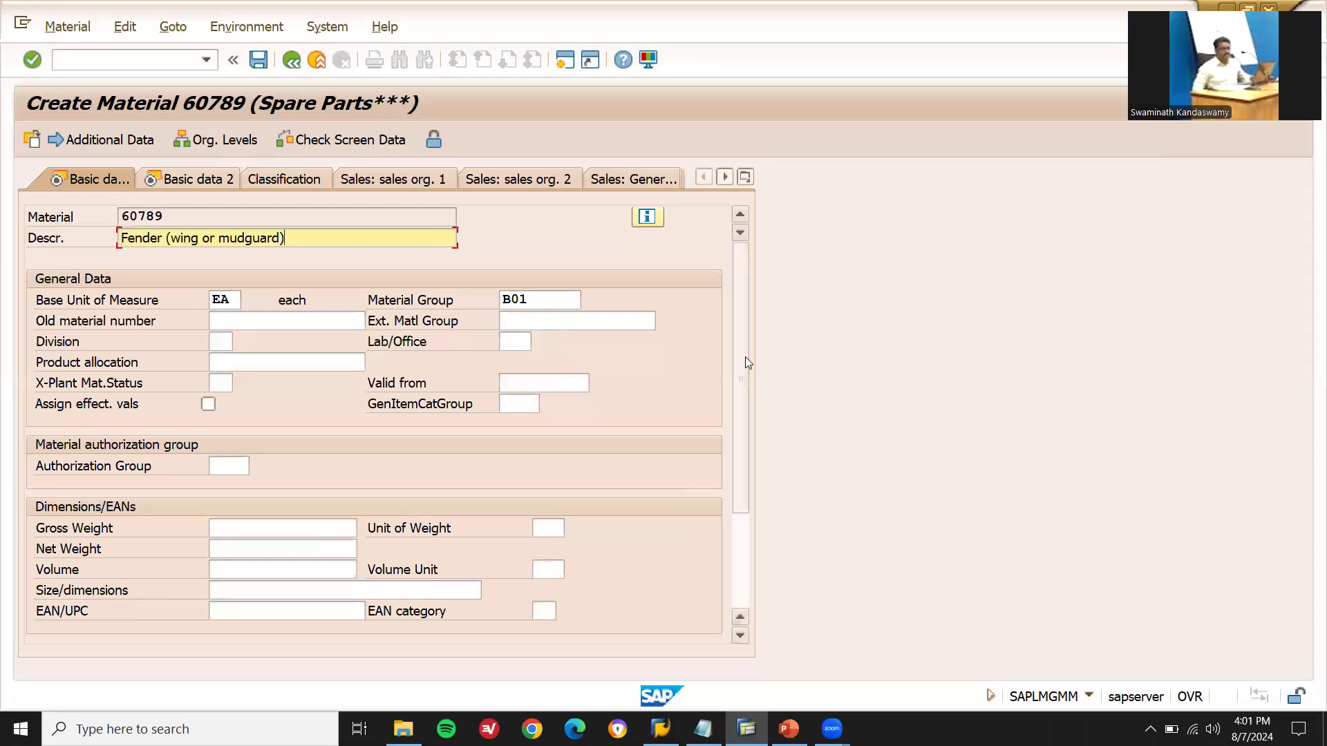
Accept the copied data in every selected view up to Accounting 2 and save the Fender (wing or mudguard) material
key("Return")
key("Return")
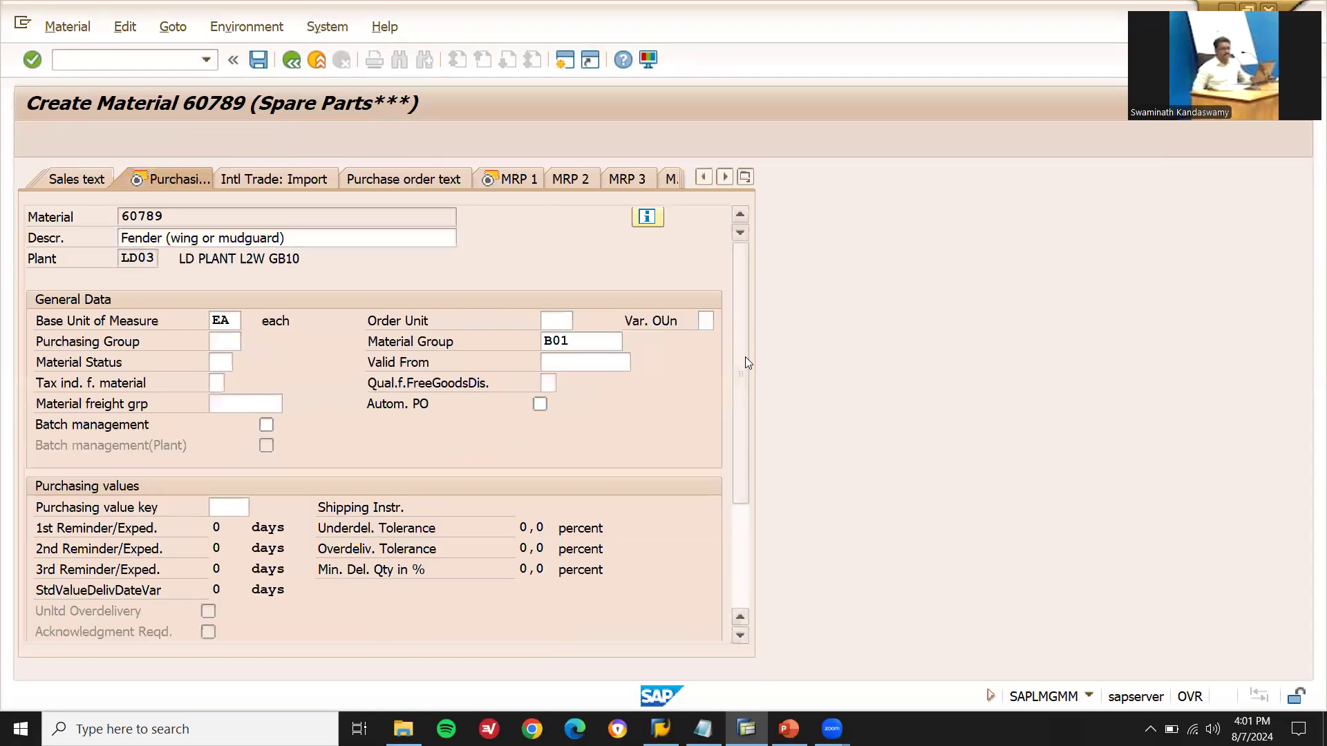
key("Return")
key("Return")
key("Return")
key("Return")
key("Return")
key("Return")
key("Return")
key("Return")
key("Return")
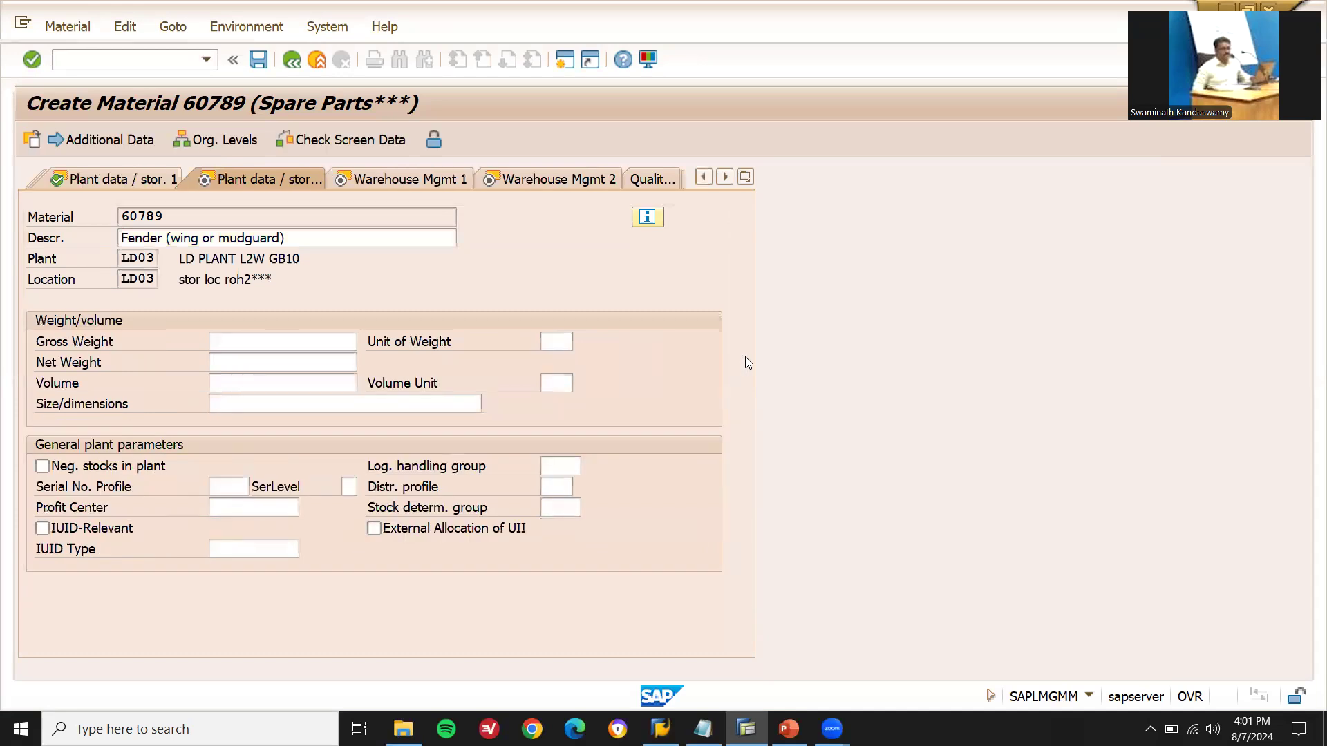
key("Return")
key("Return")
key("Return")
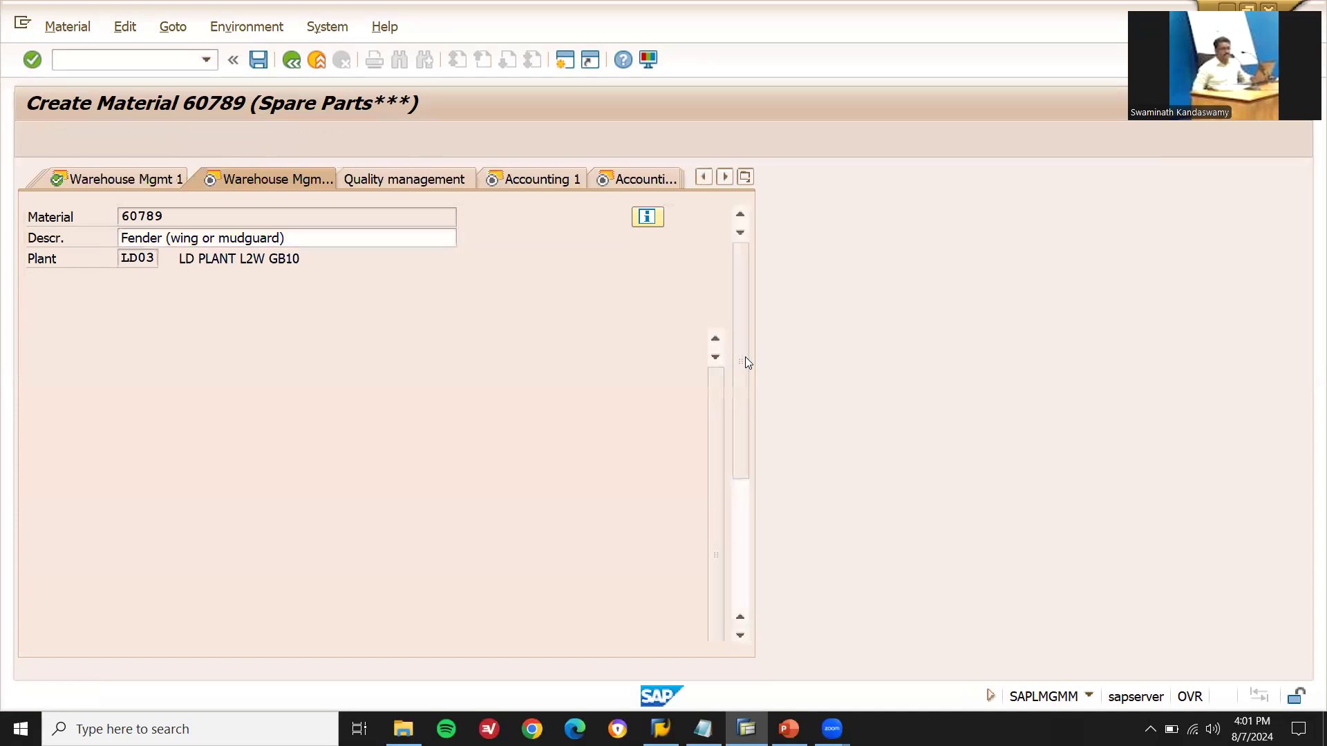
key("Return")
key("Return")
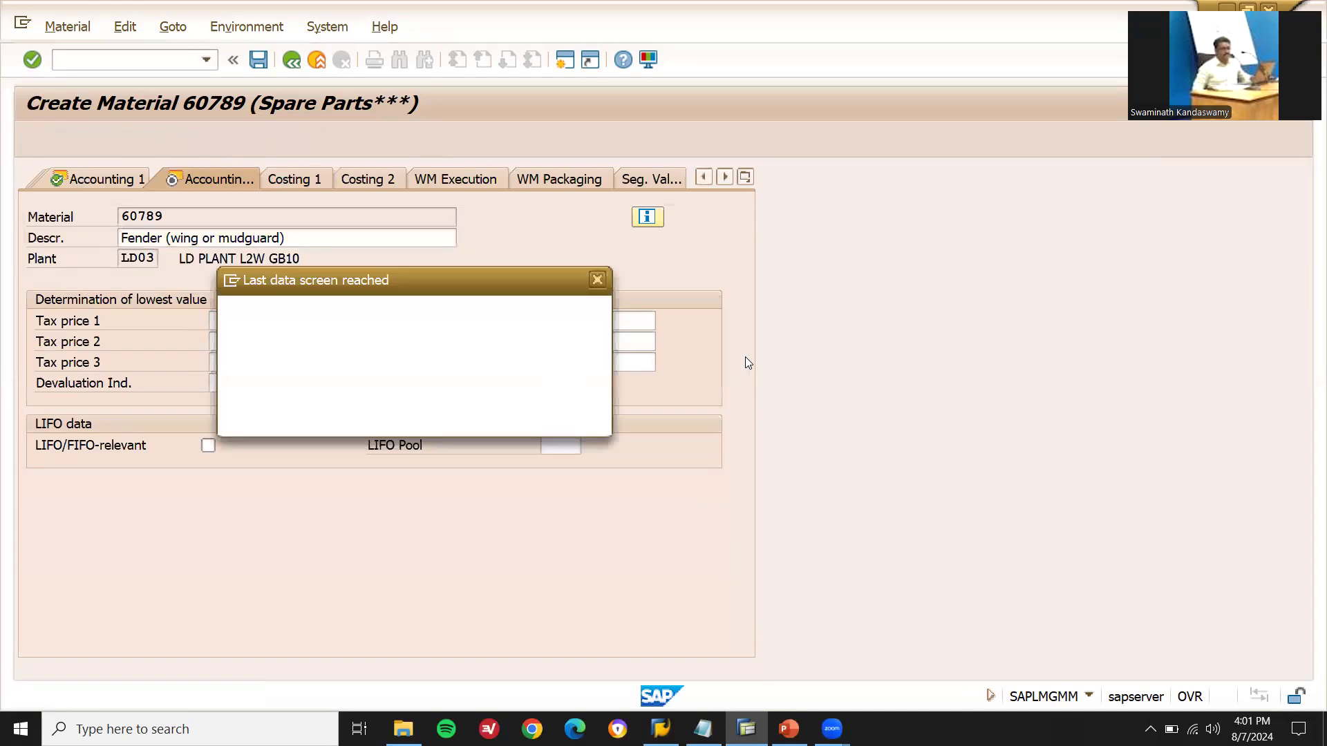
key("Return")
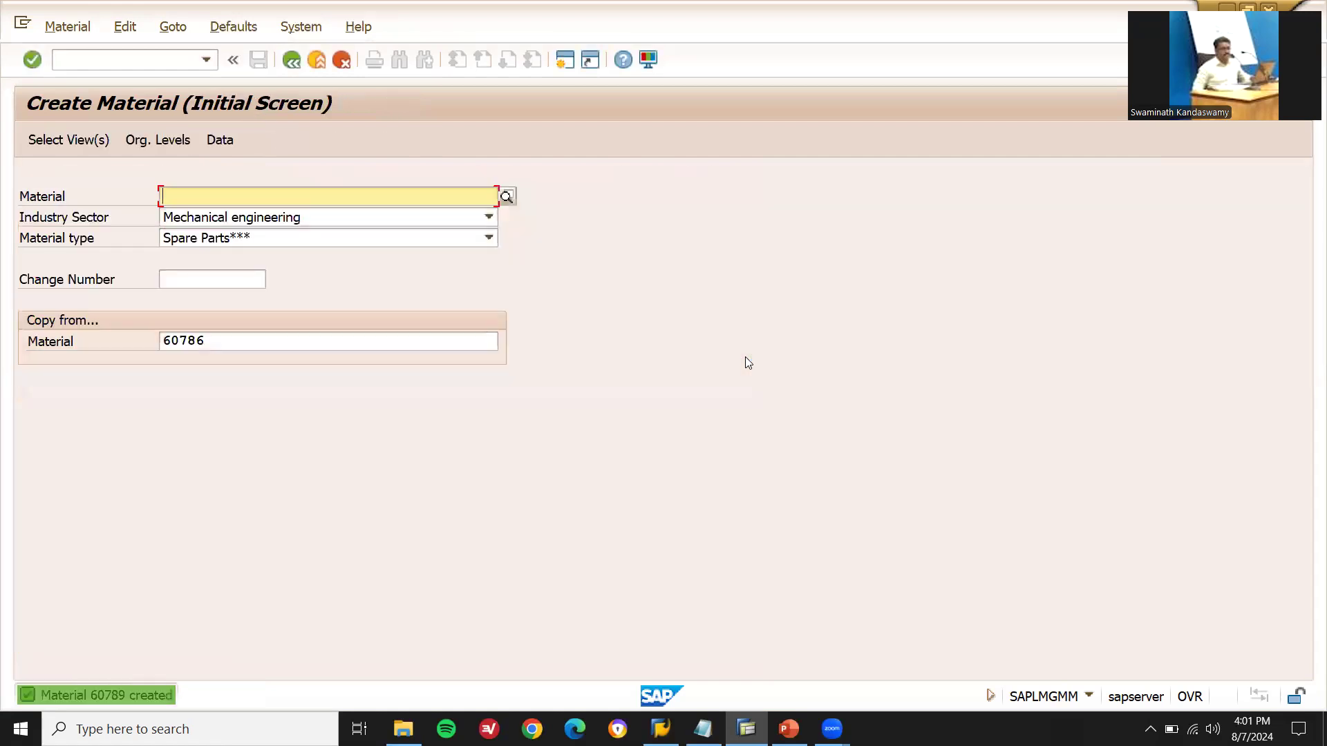
Record 60789 beside Fender (wing or mudguard) in the Notepad list and return to SAP
key("alt+Tab")
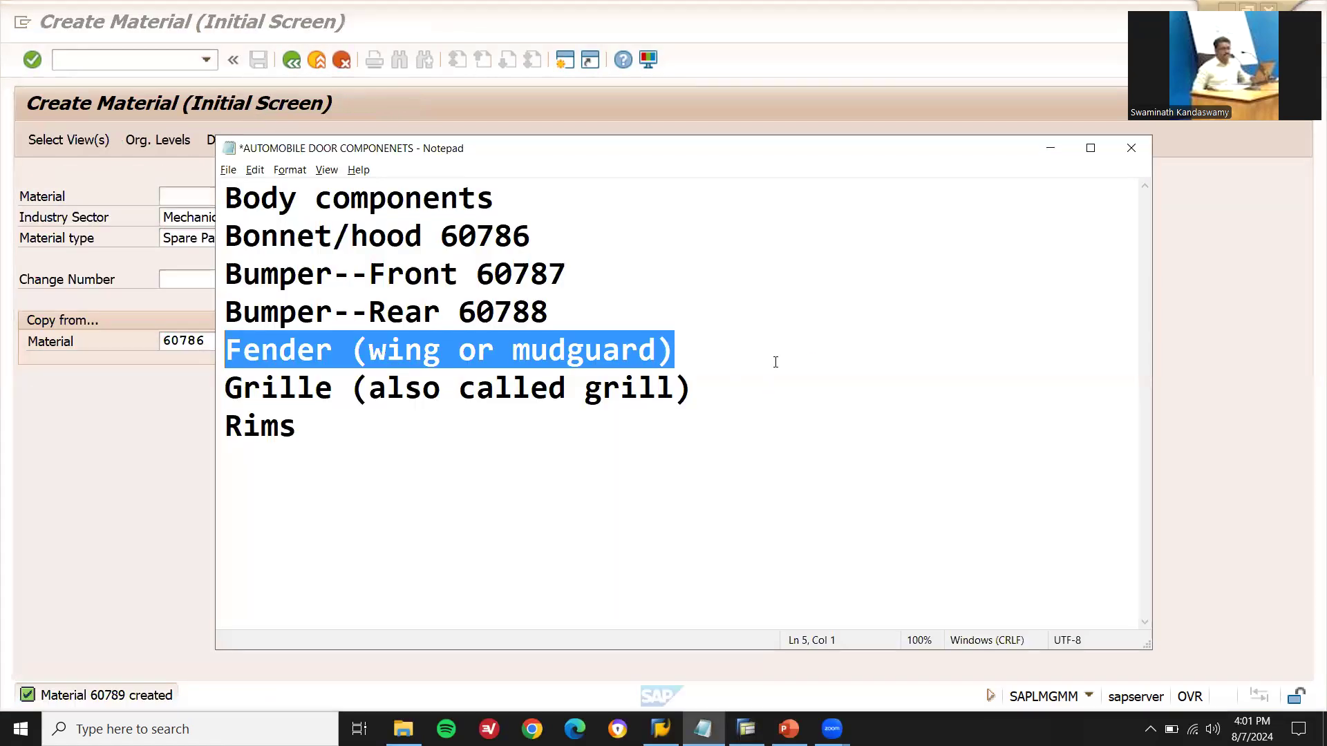
left_click(775, 362)
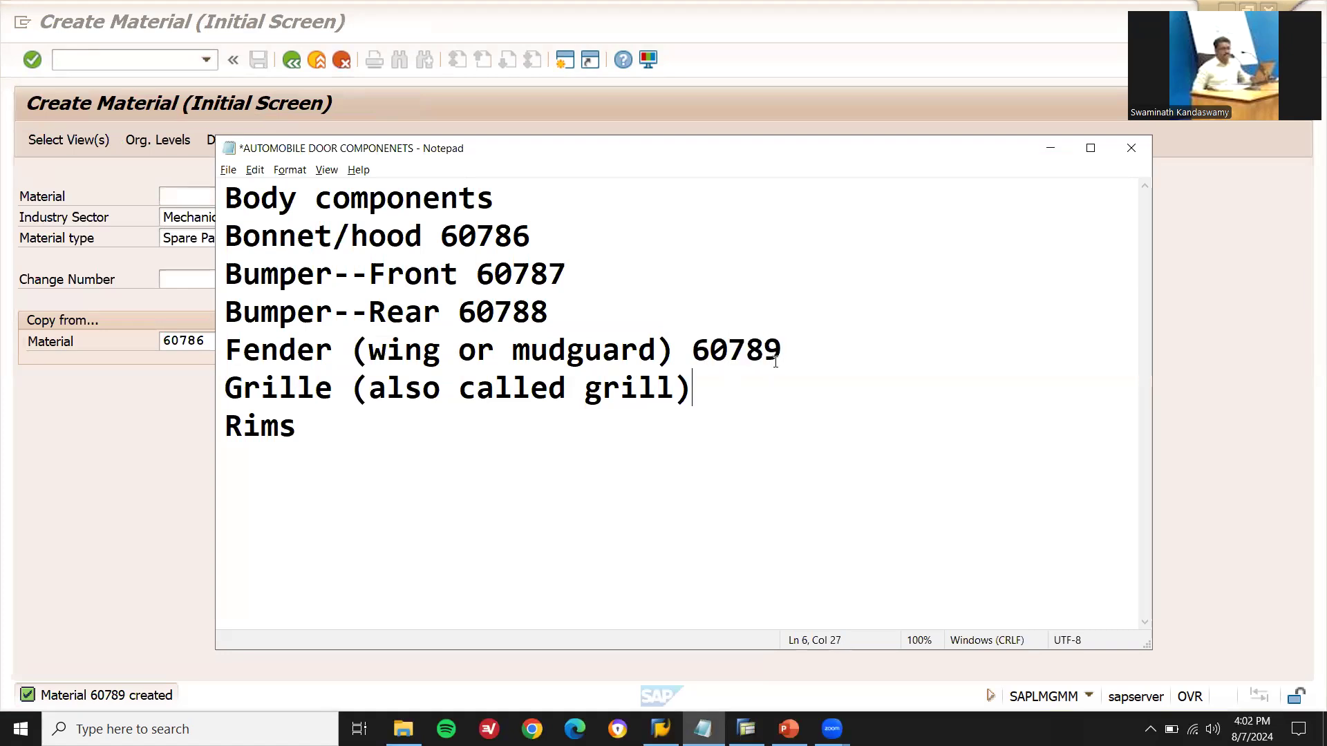
key("alt+Tab")
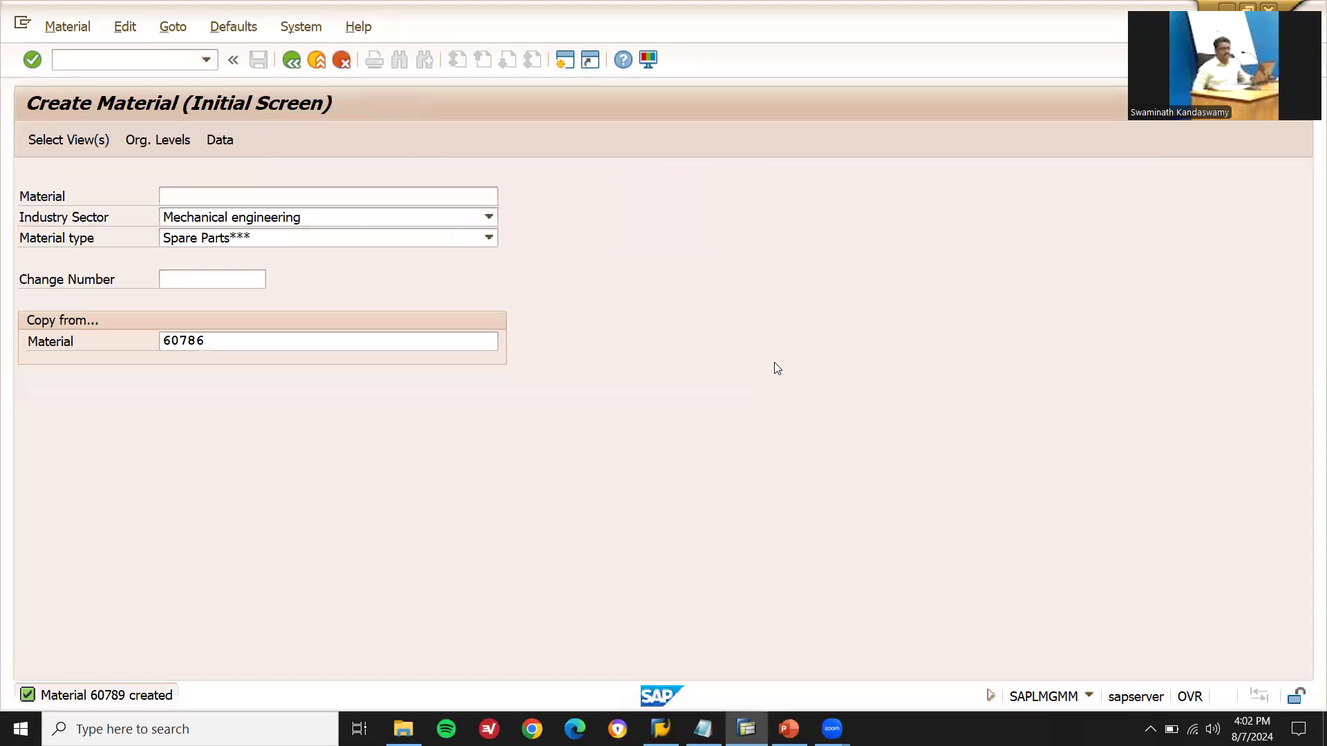
Start another material copied from 60786 with the default views and LD03 levels, using Grille (also called grill) from Notepad as its description
key("Return")
key("Return")
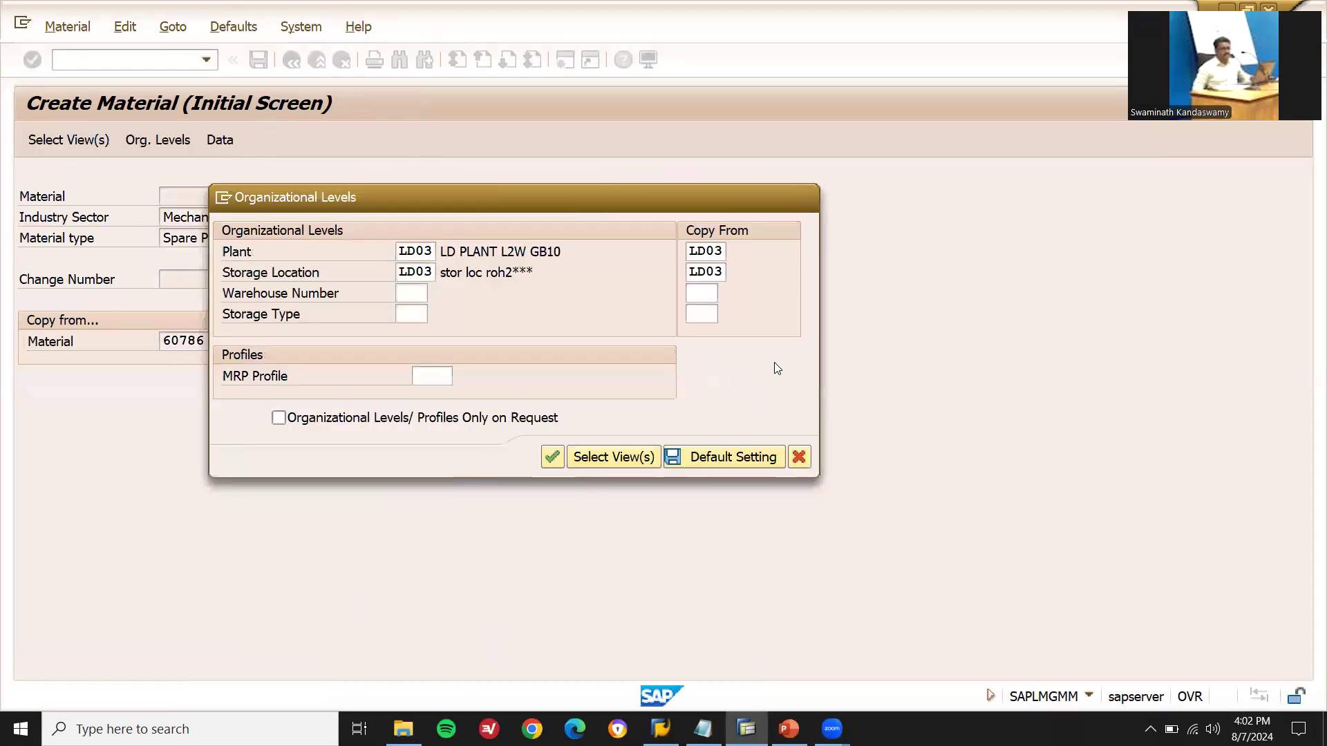
key("Return")
key("alt+Tab")
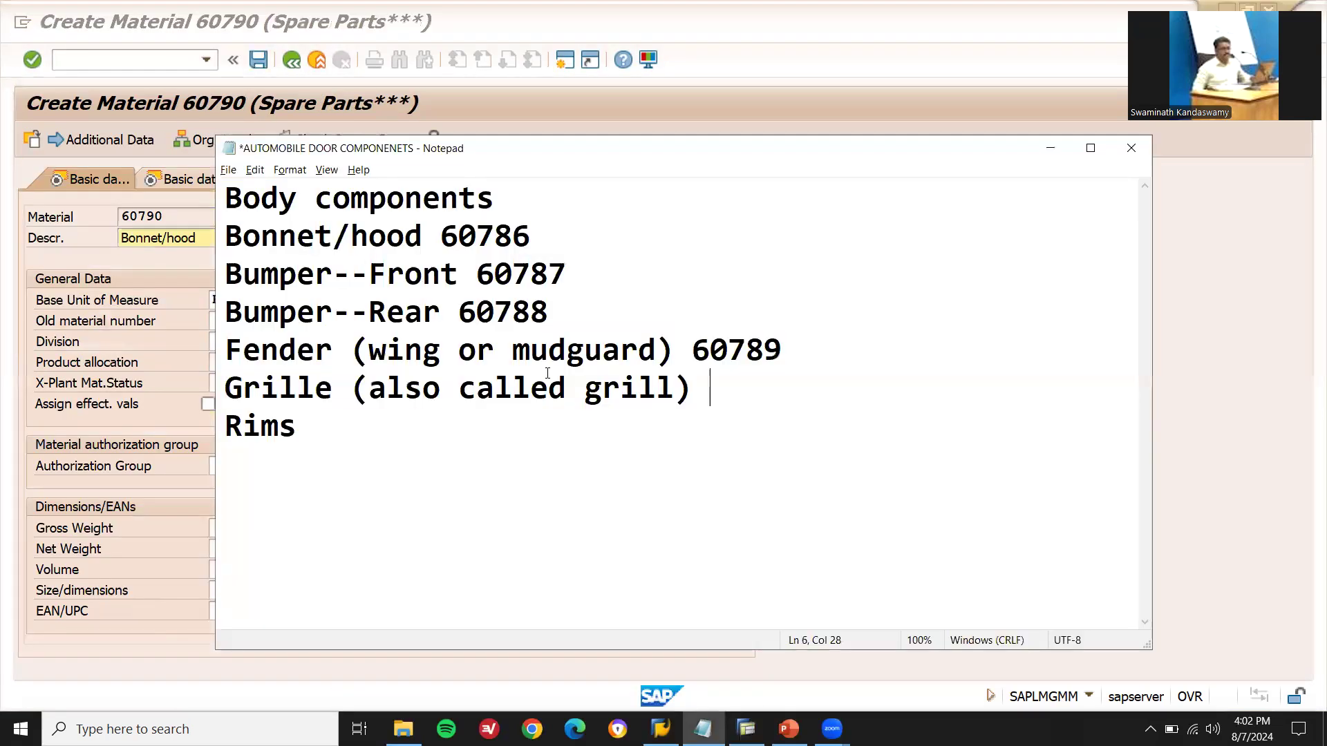
key("shift+Home")
key("ctrl+c")
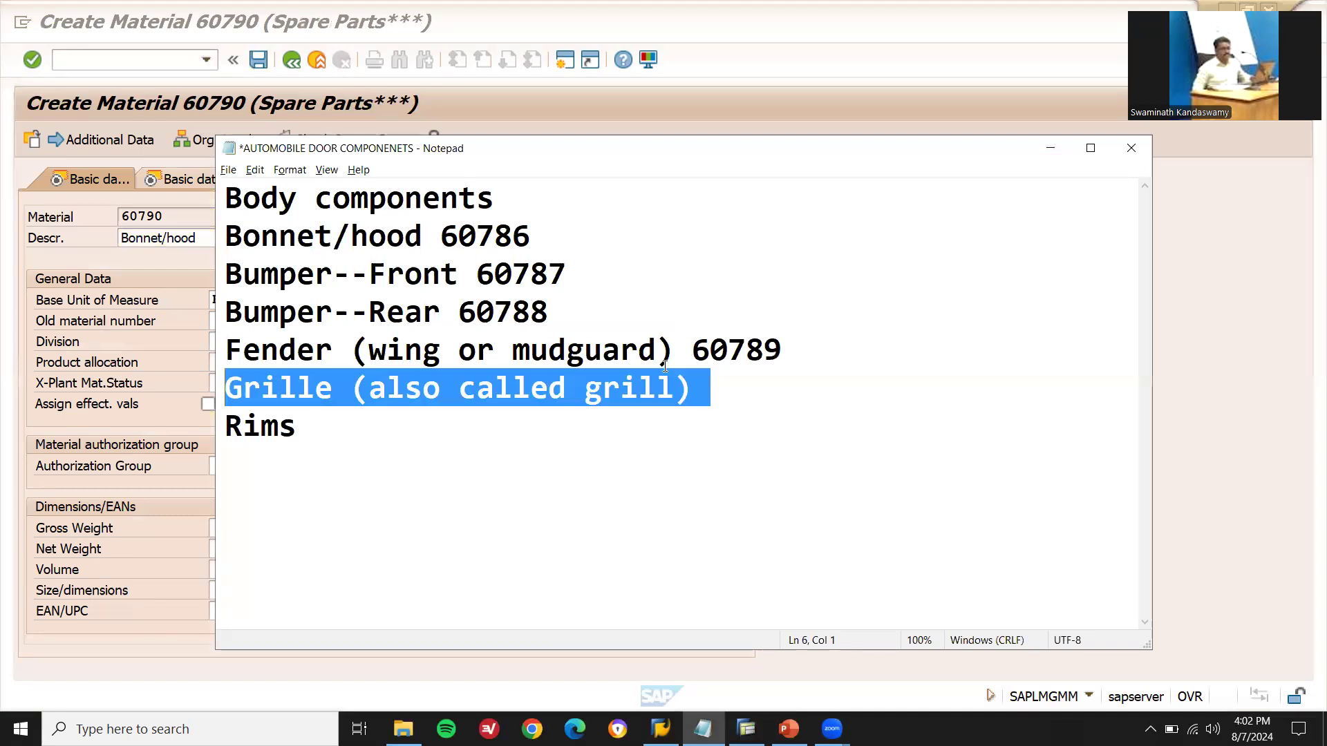
key("alt+Tab")
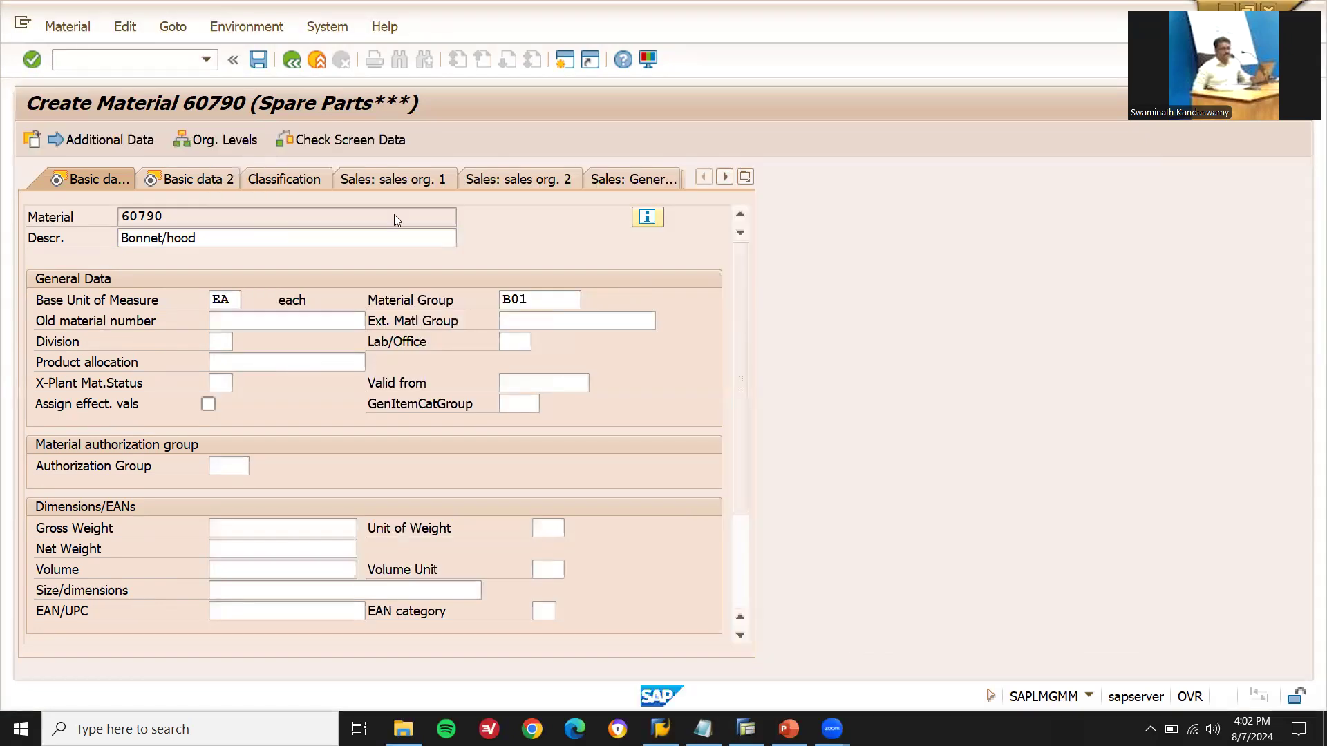
key("ctrl+a")
key("ctrl+v")
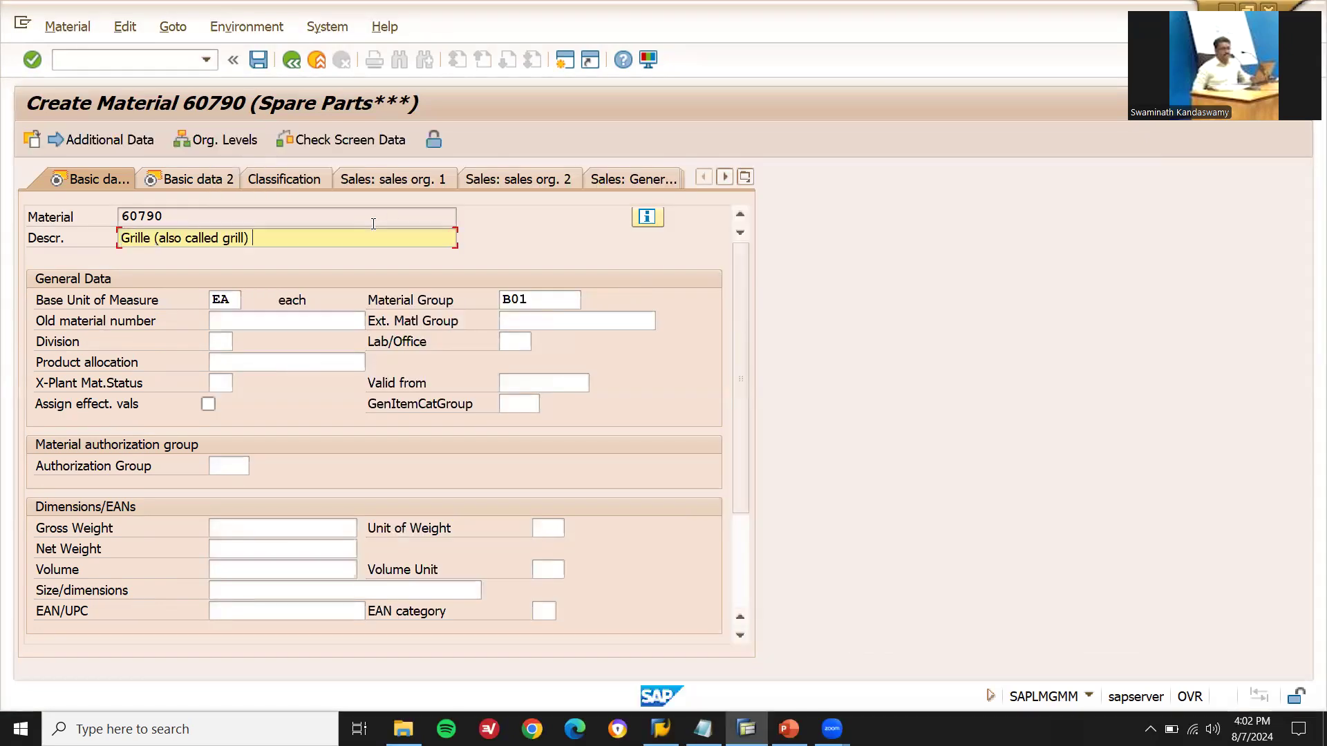
Accept the copied data in every selected view up to Accounting 2 and save the Grille (also called grill) material
key("Return")
key("Return")
key("Return")
key("Return")
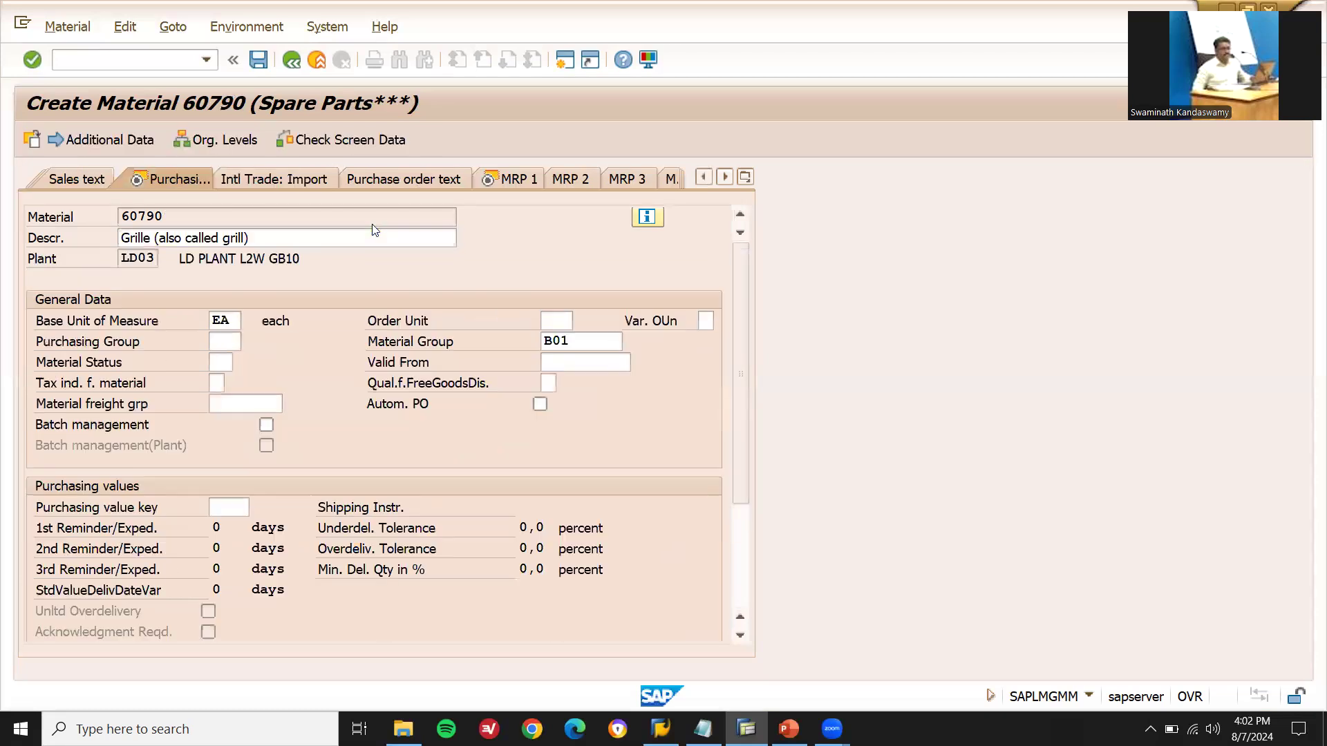
key("Return")
key("Return")
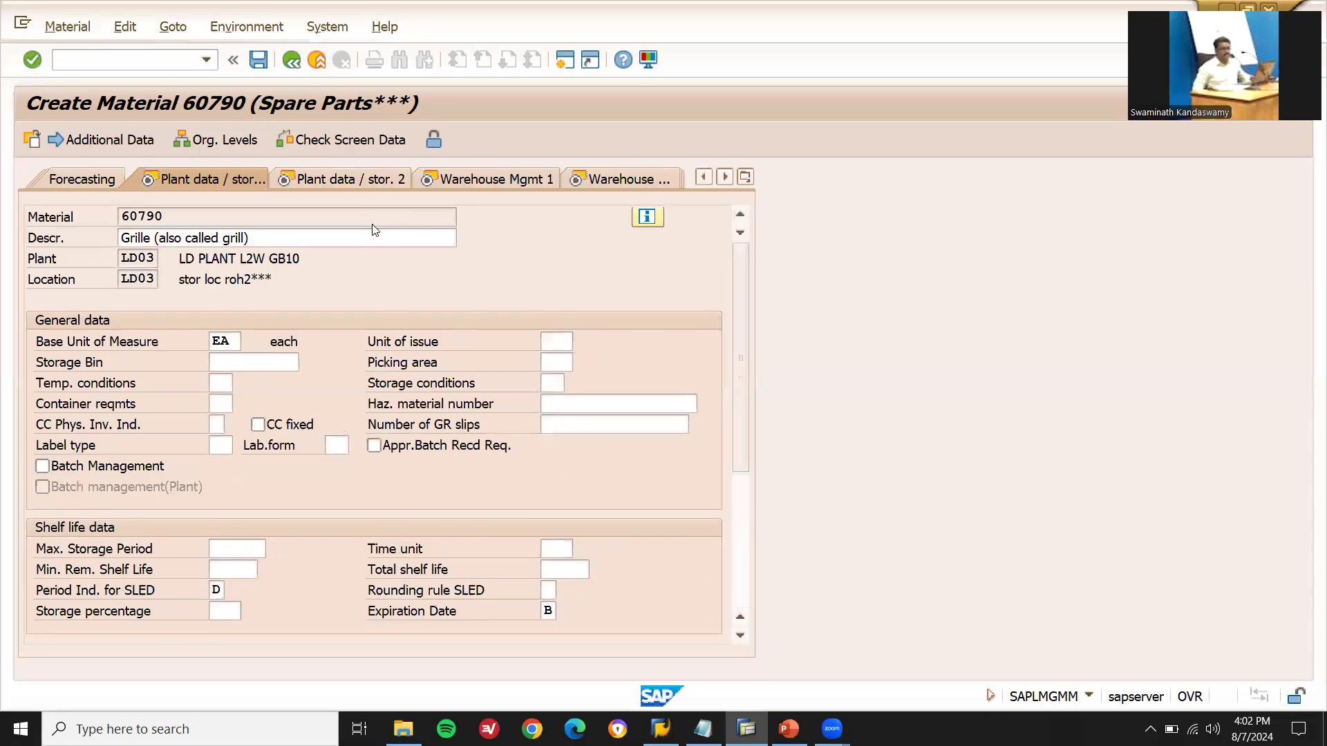
key("Return")
key("Return")
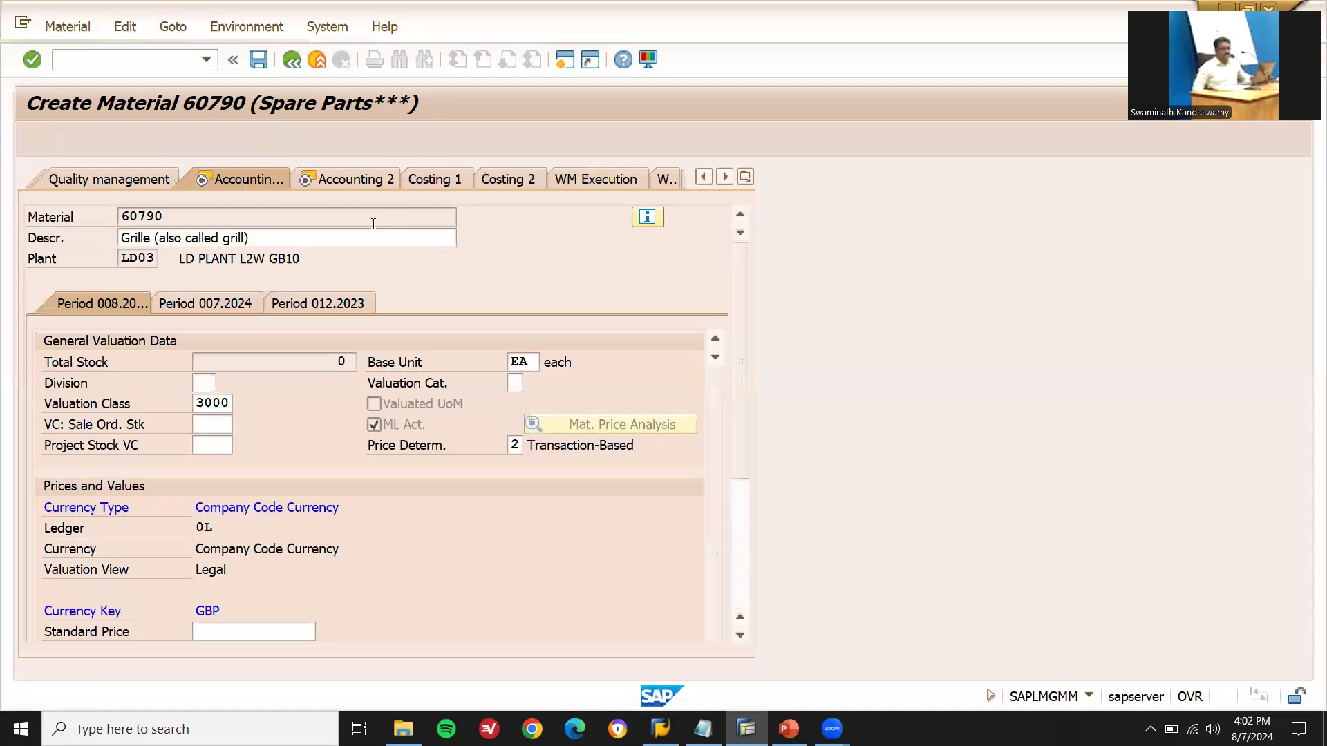
key("Return")
key("Return")
key("Return")
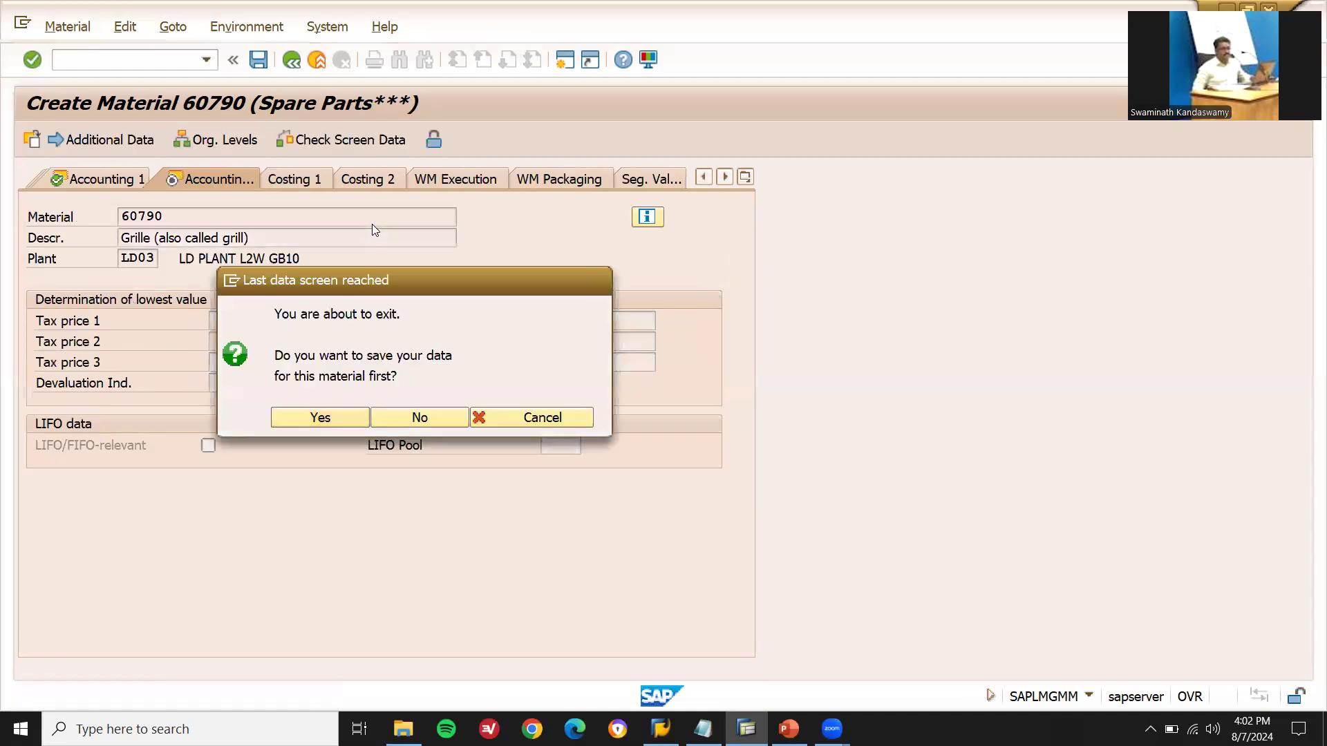
key("Return")
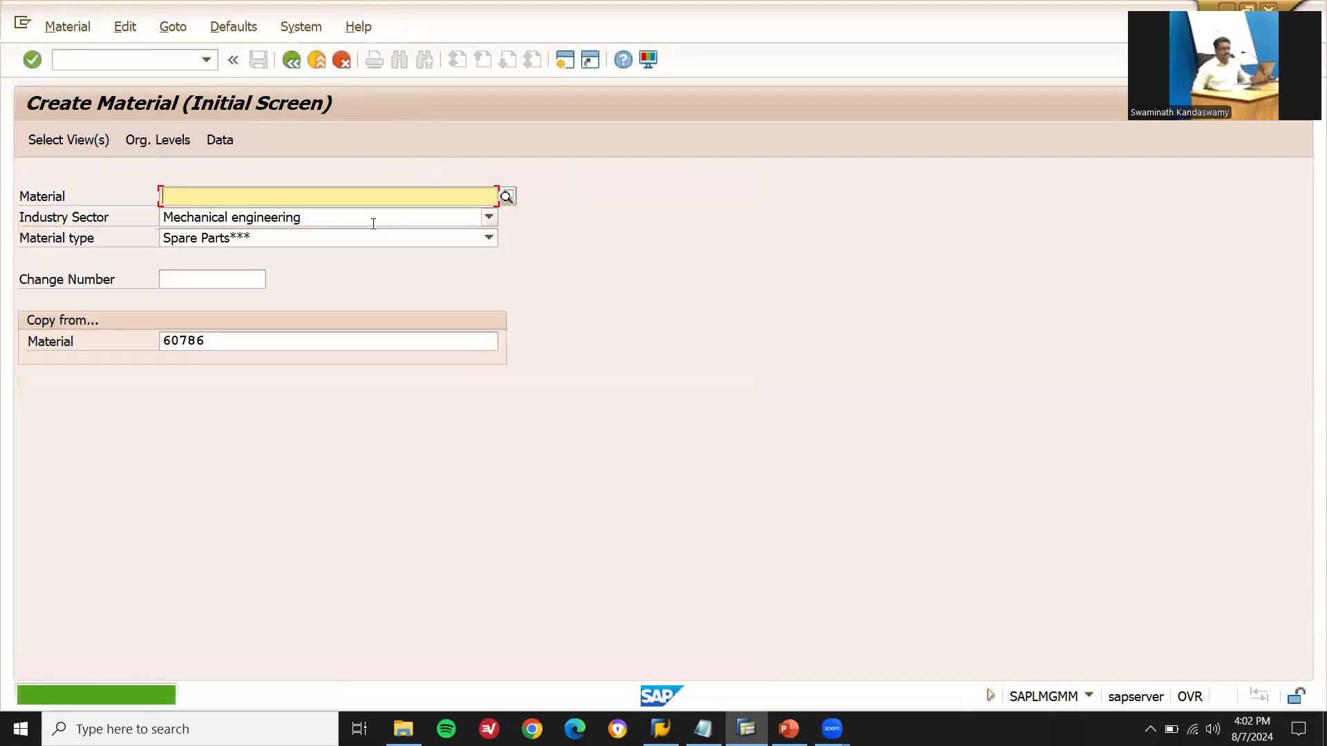
Record 60790 beside Grille (also called grill) in the Notepad list and return to SAP
key("alt+Tab")
key("End")
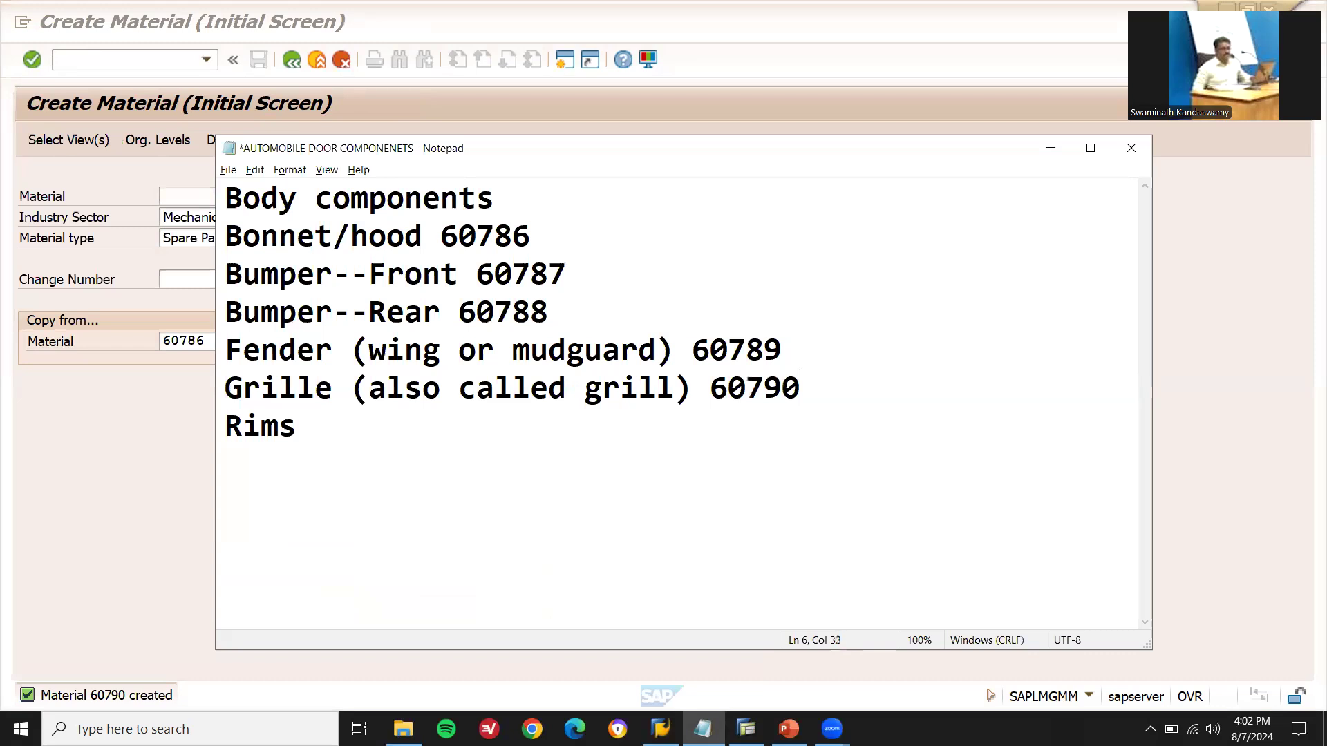
key("alt+Tab")
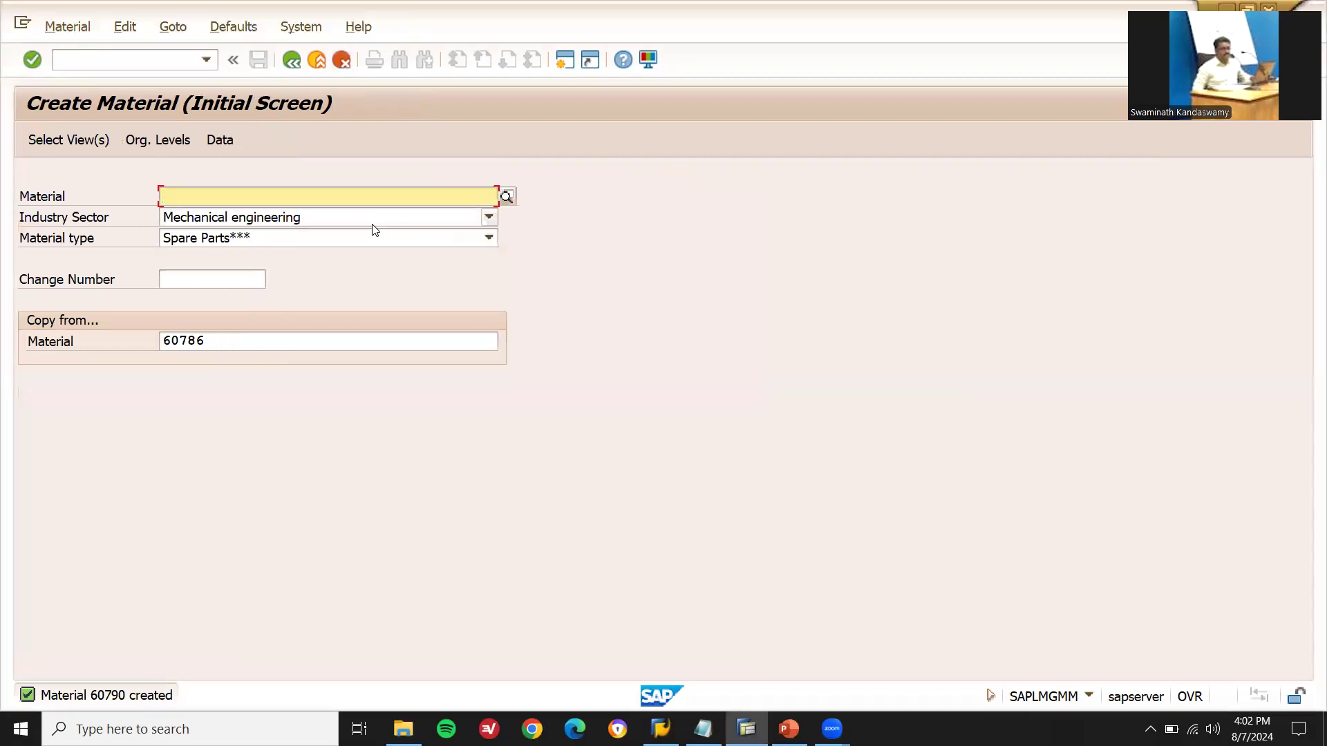
Start the last material copied from 60786 with the default views and LD03 levels, and set its description to RIMS
key("Return")
key("Return")
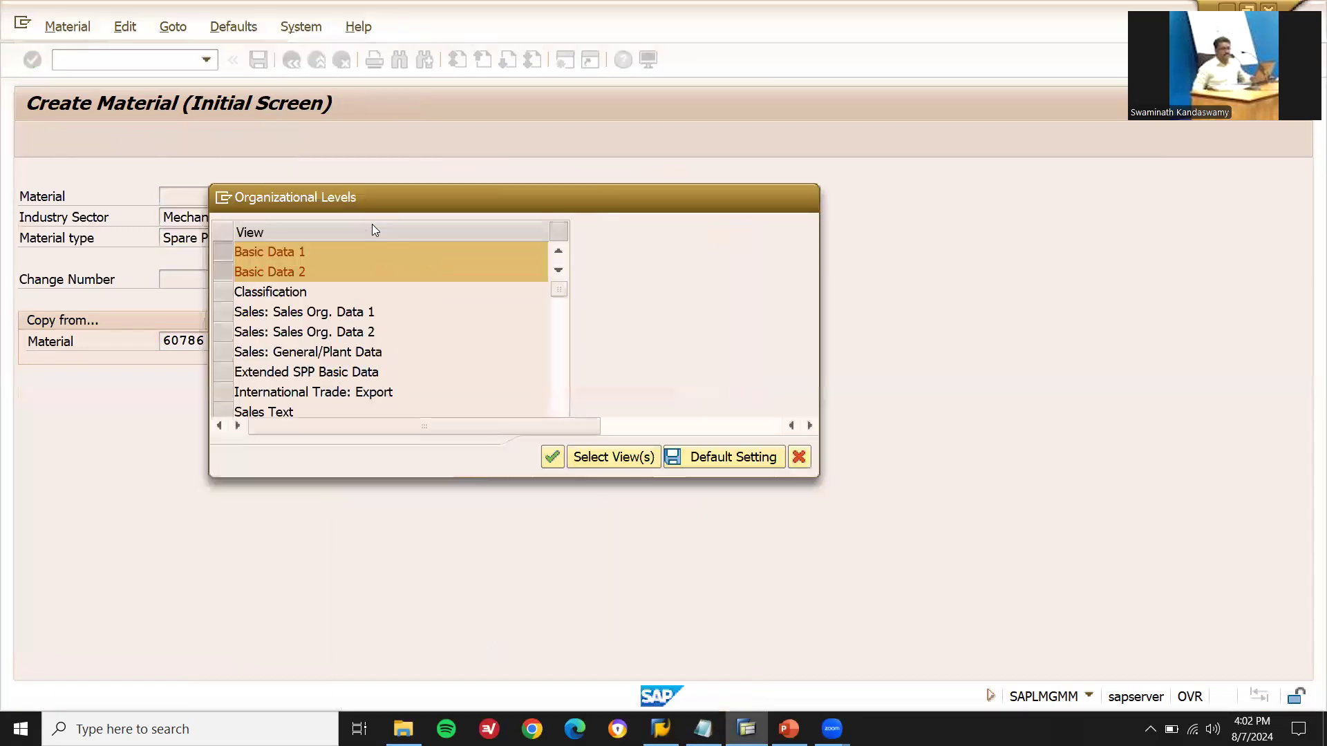
key("Return")
key("shift+End")
type("R")
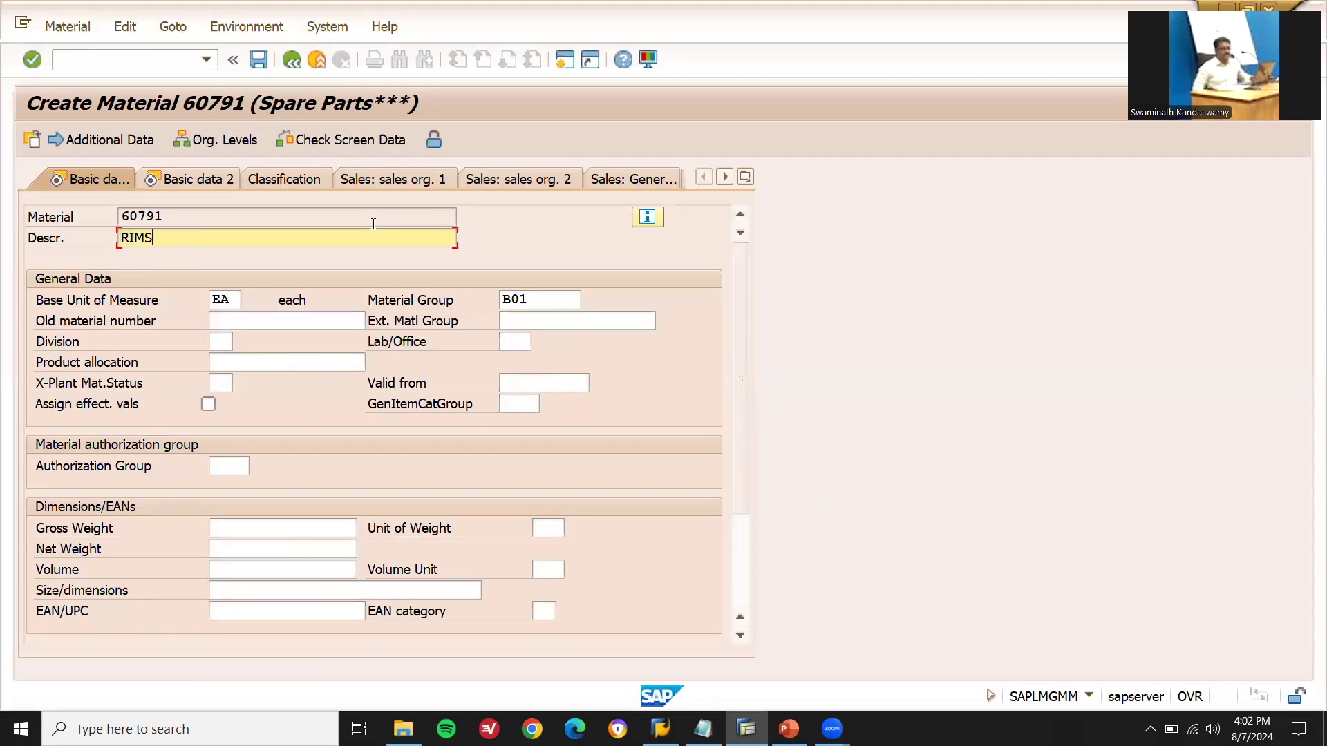
key("Return")
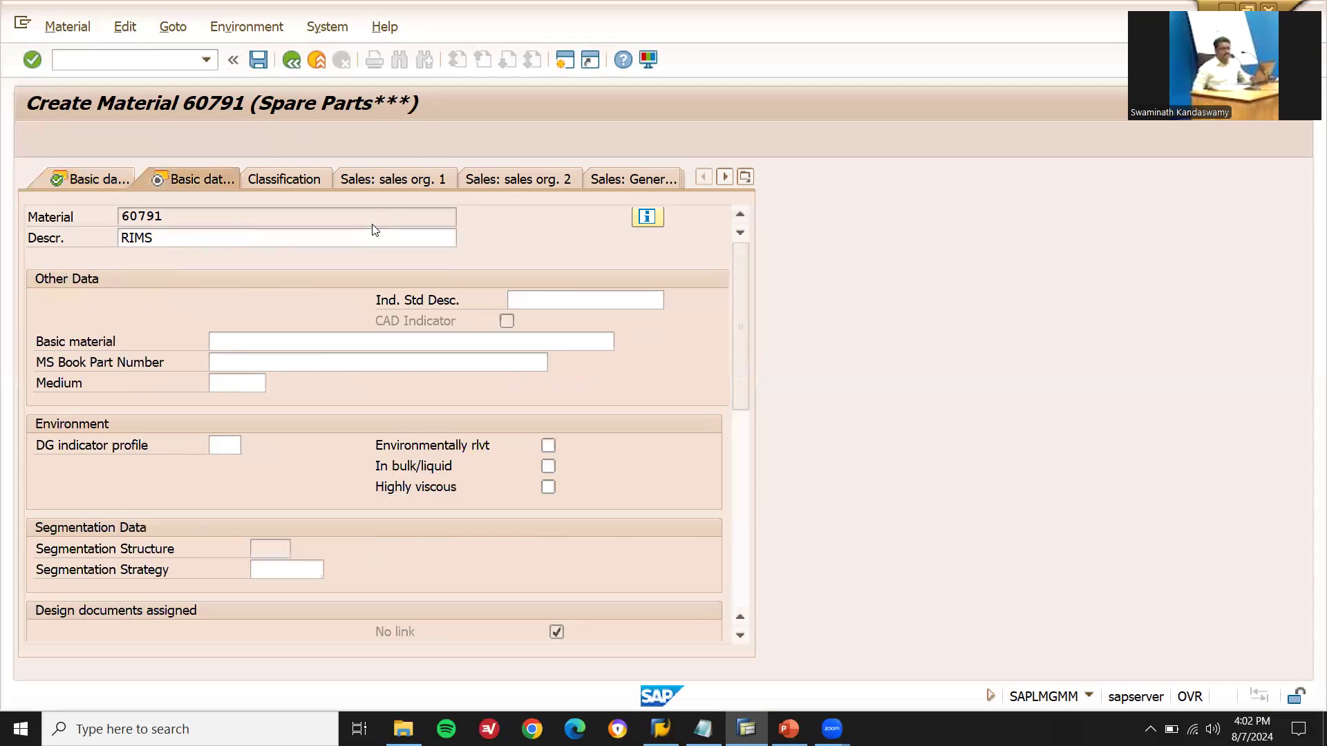
Accept the copied data in every selected view up to Accounting 2 and save the RIMS material
key("Return")
key("Return")
key("Return")
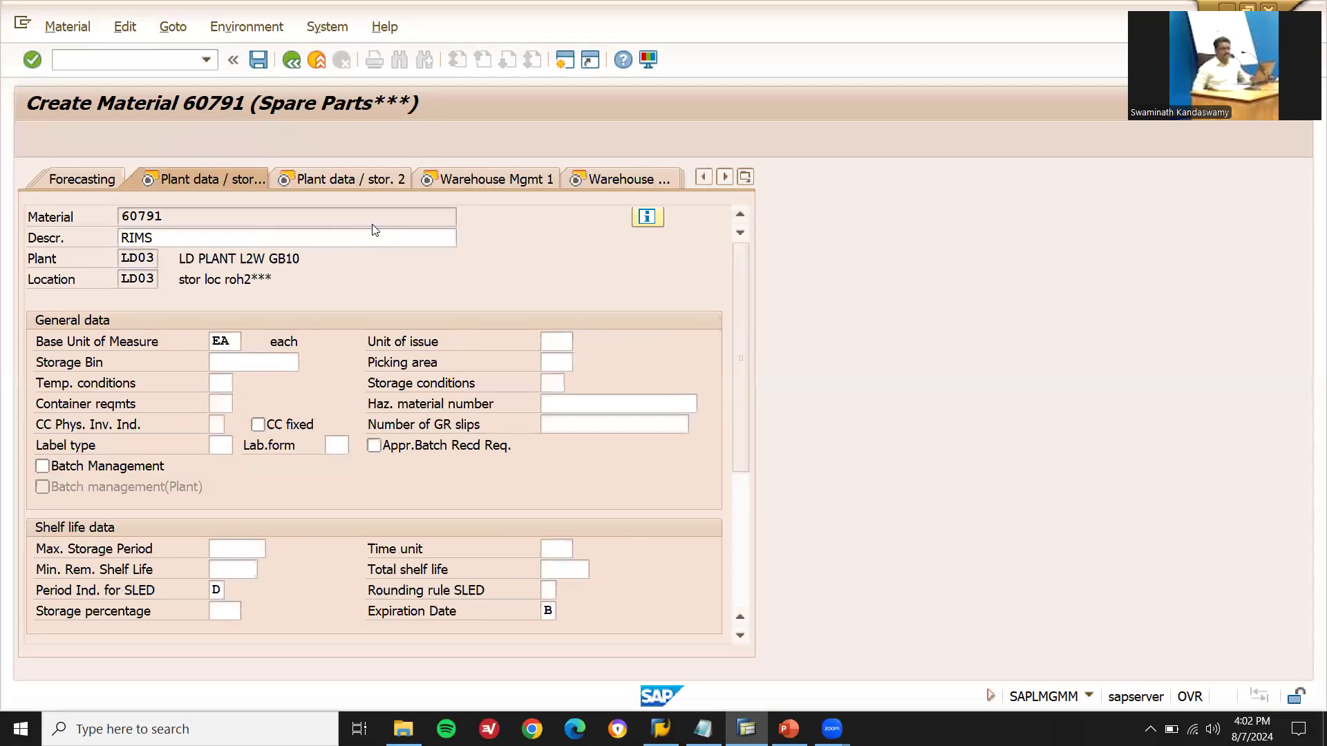
key("Return")
key("Return")
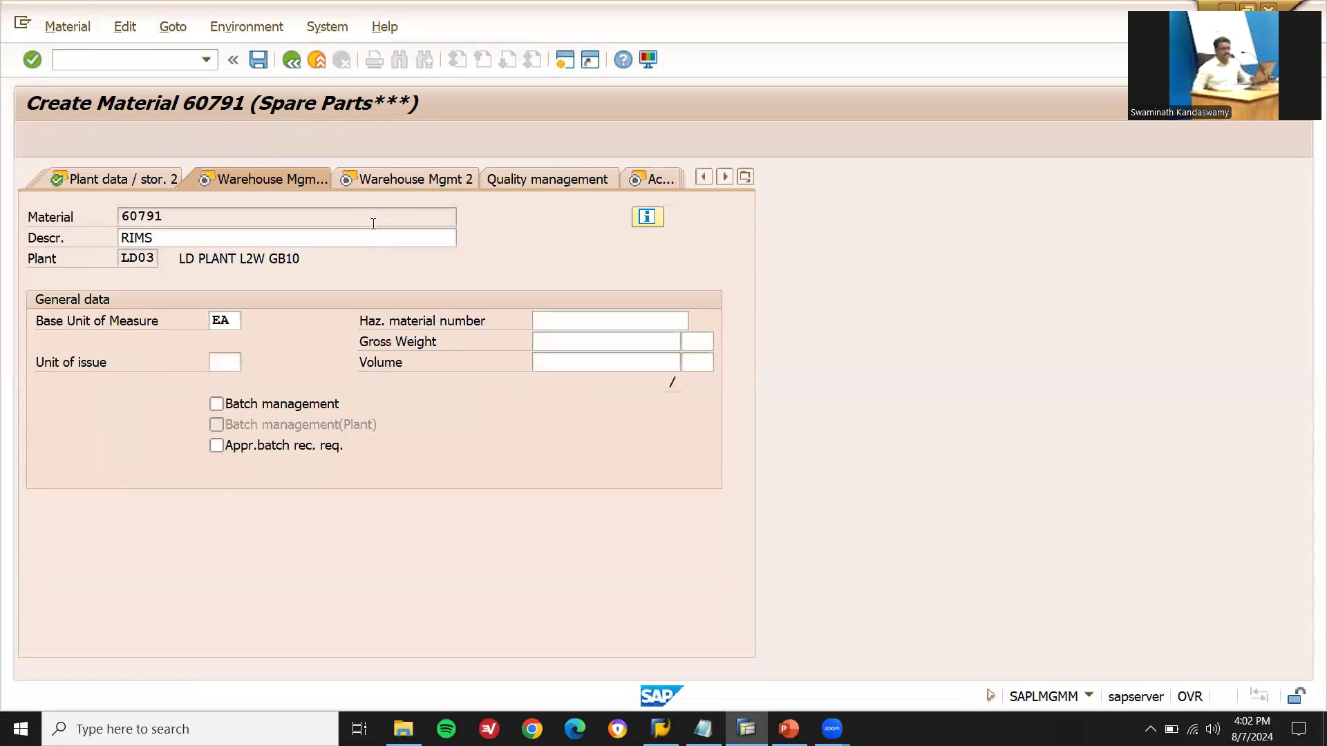
key("Return")
key("Return")
key("Return")
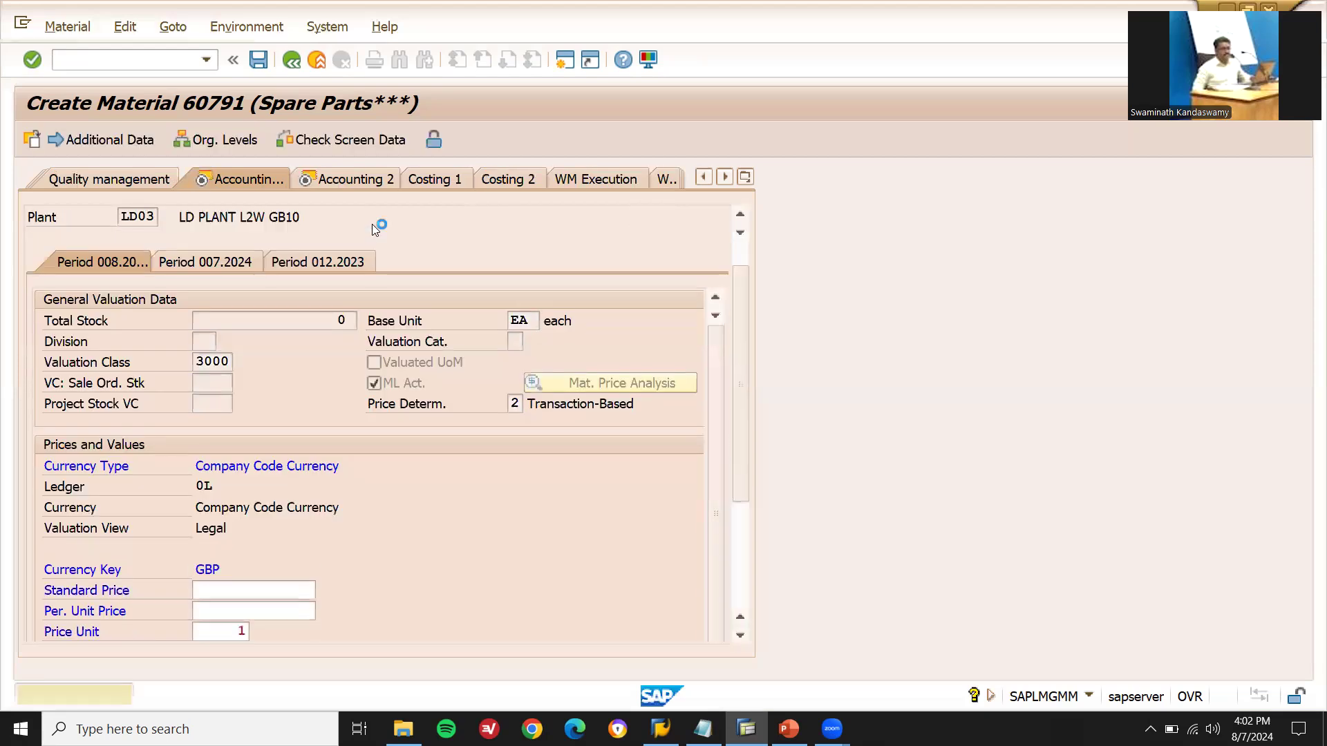
key("Return")
key("Return")
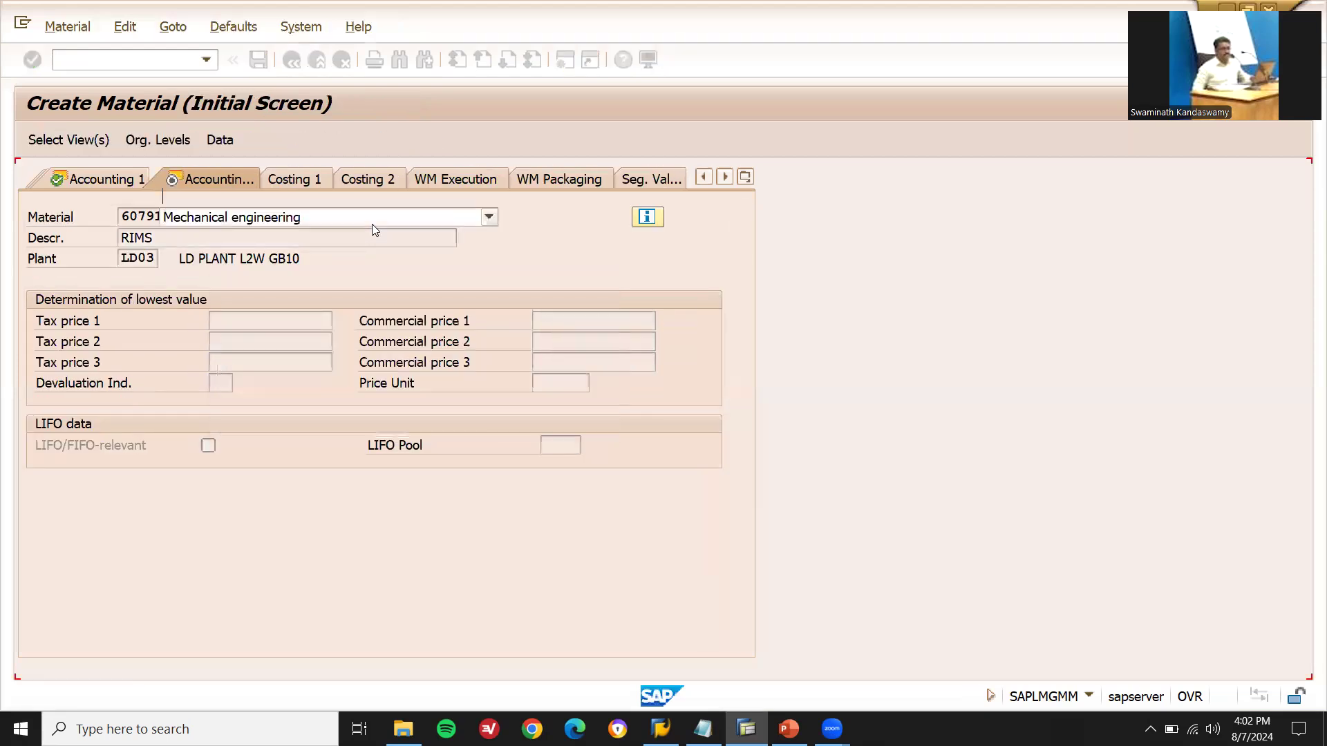
Record 60791 beside Rims in the Notepad list, return to SAP and leave material creation
key("alt+Tab")
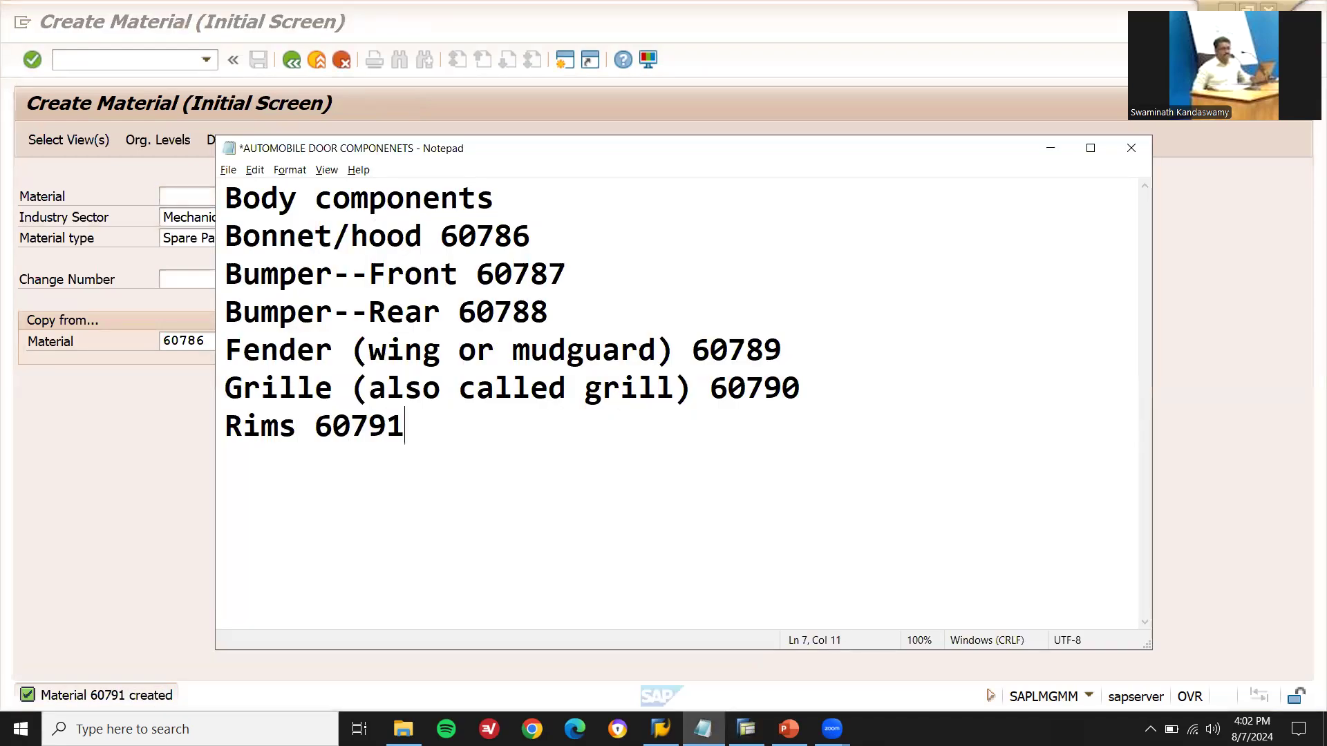
key("alt+Tab")
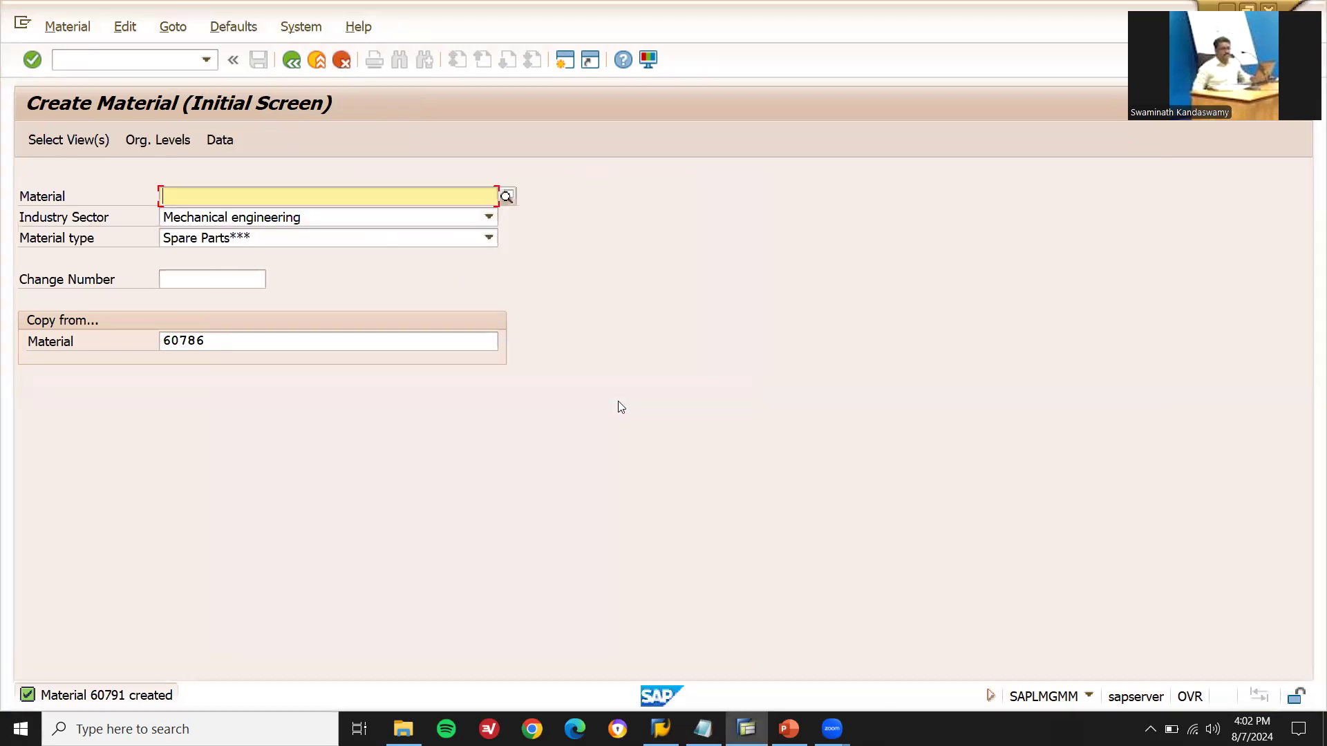
left_click(318, 61)
Execute an MRP Run for plant LD03 with Create purchase req. set to 1 (Purchase requisitions)
type("MD")
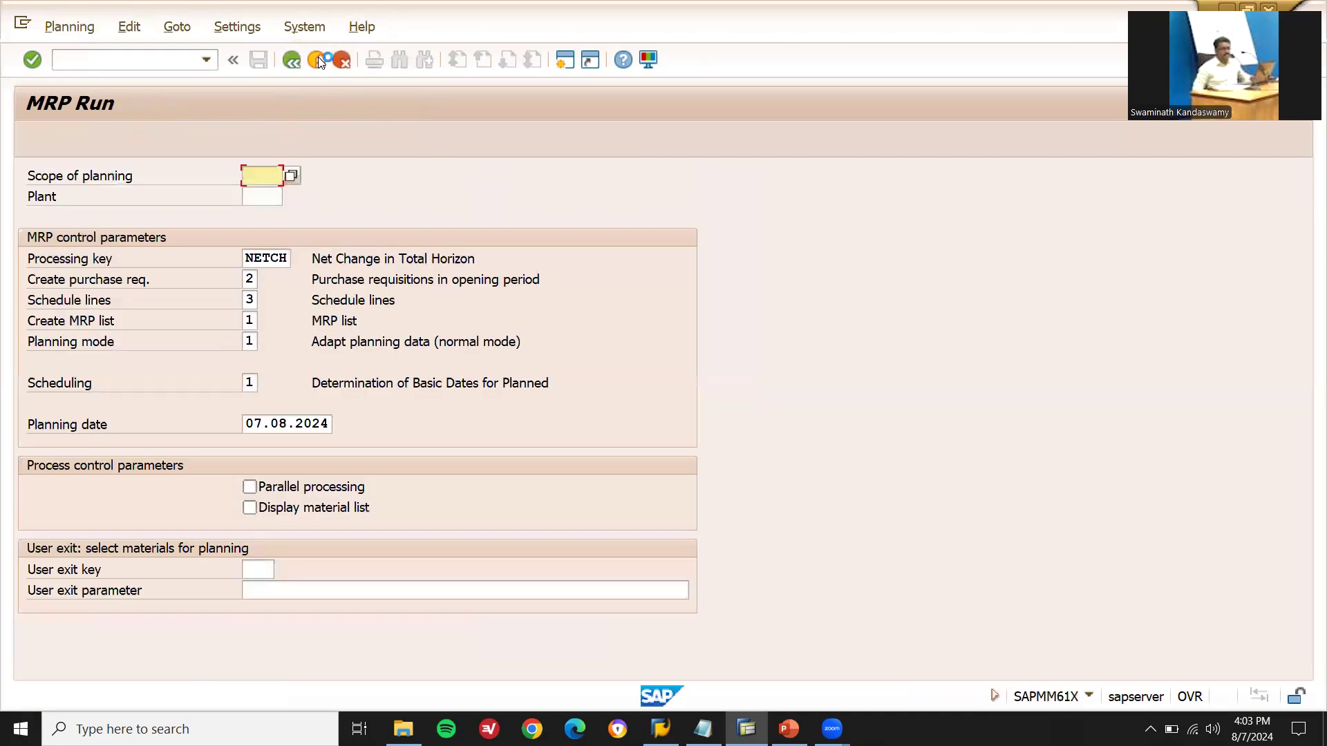
left_click(269, 198)
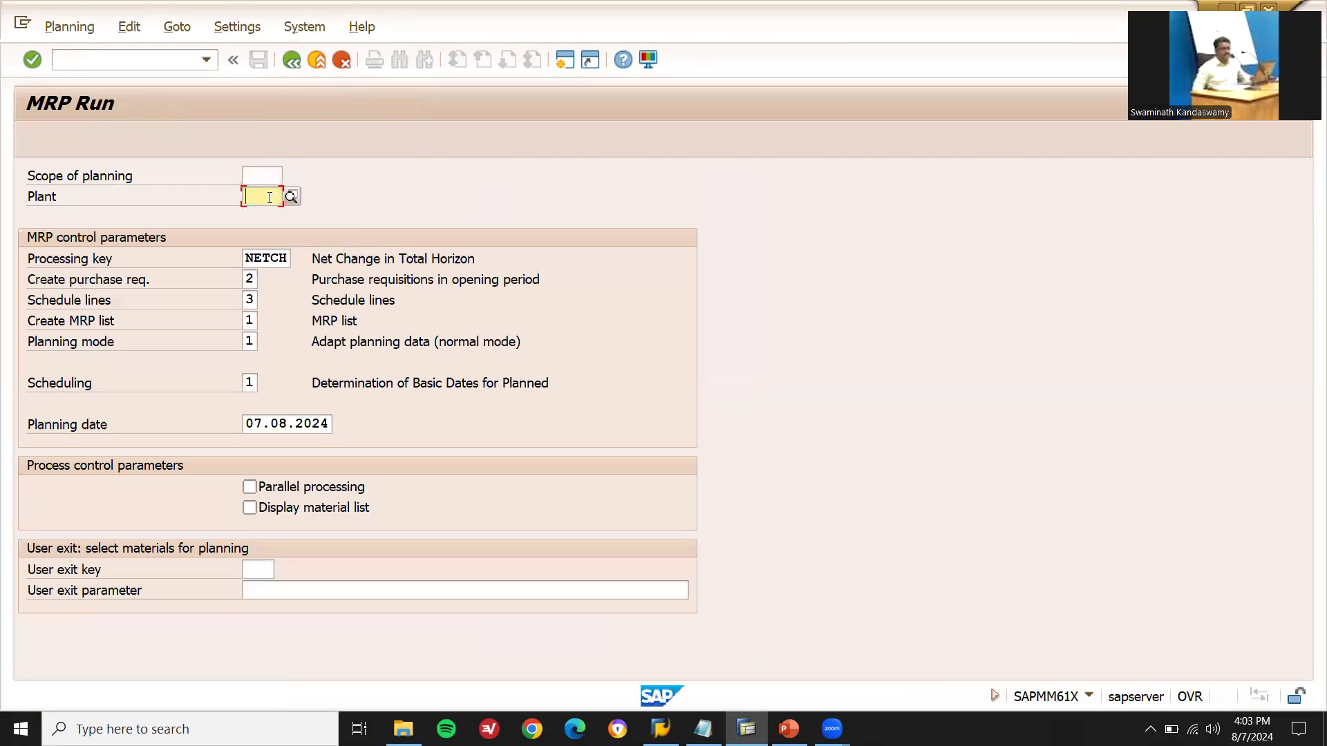
type("LD03")
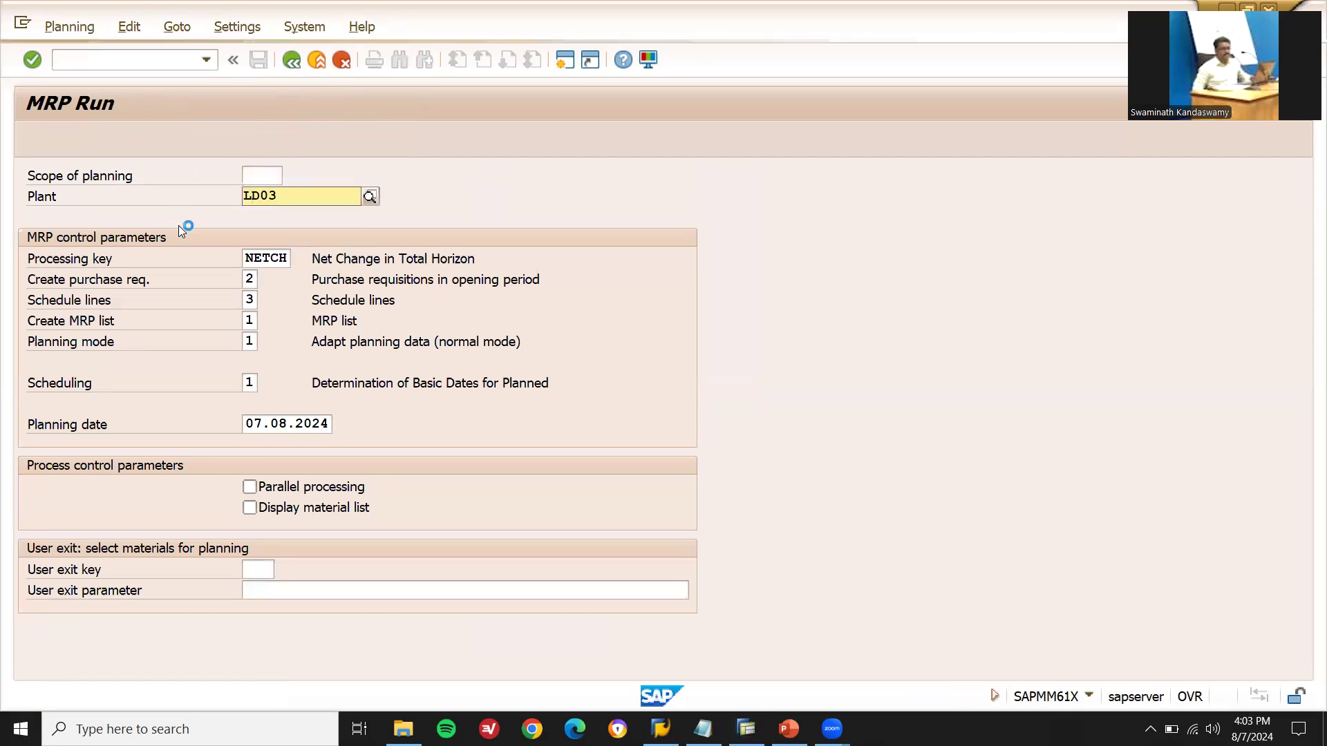
left_click(273, 238)
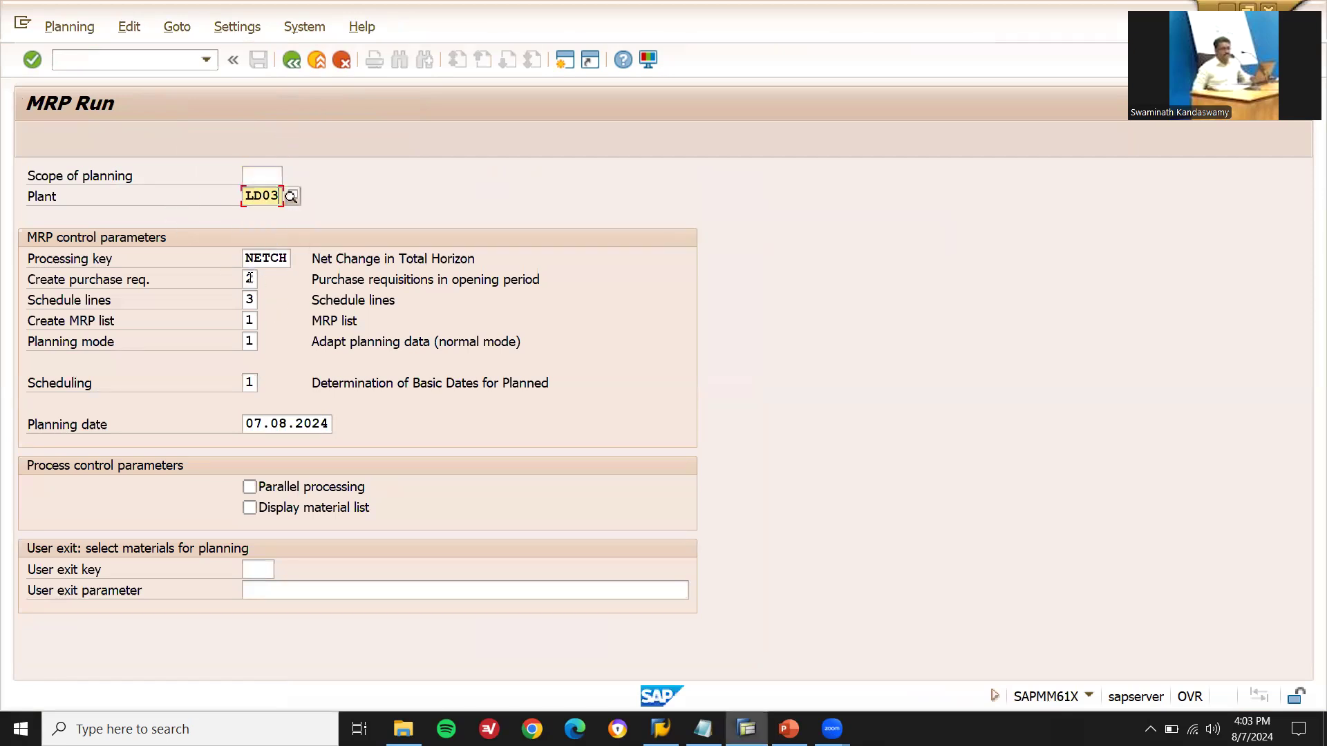
left_click(251, 278)
left_click(270, 285)
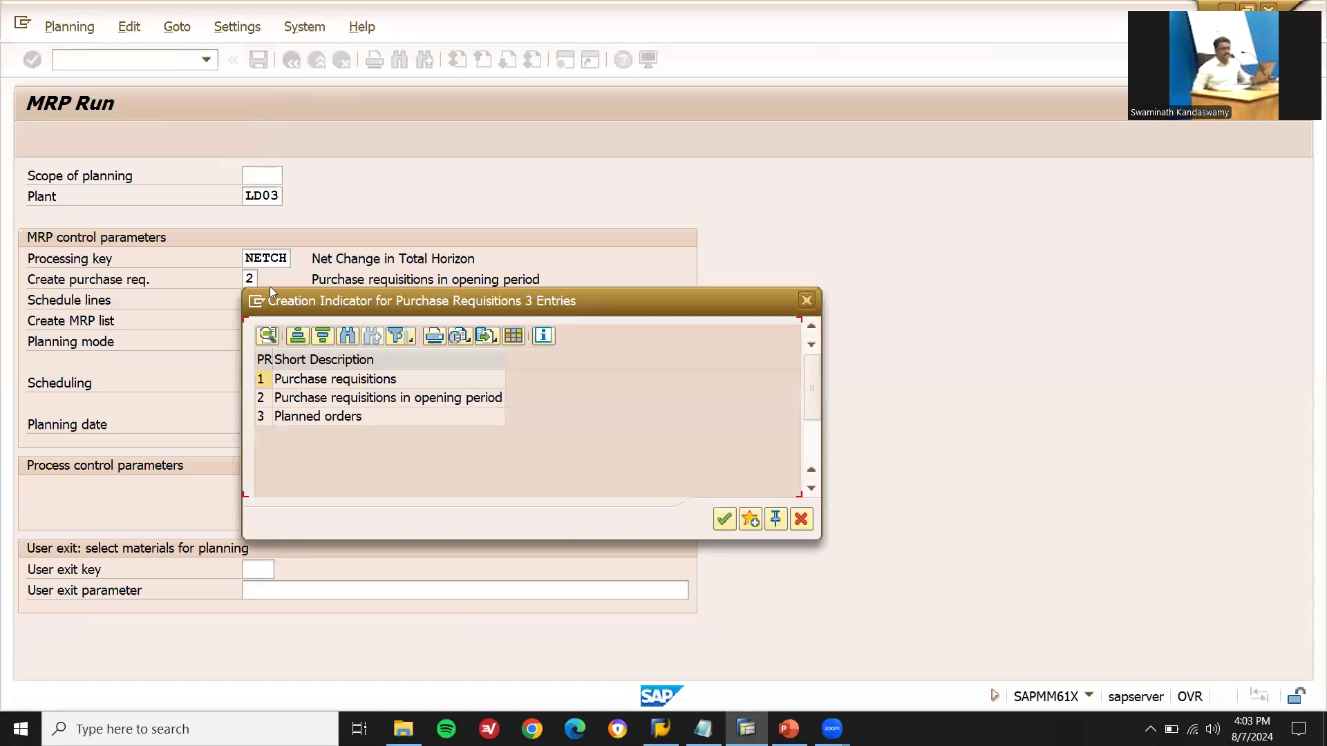
double_click(267, 382)
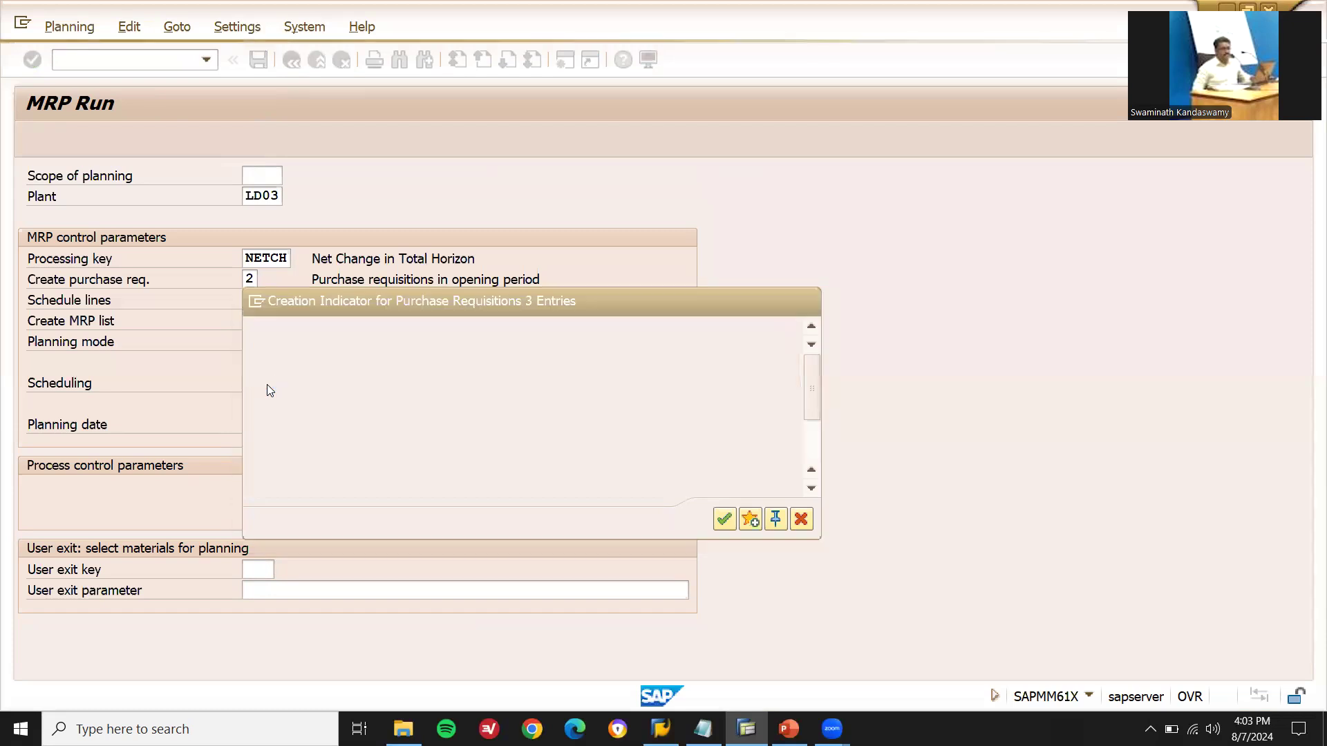
key("Return")
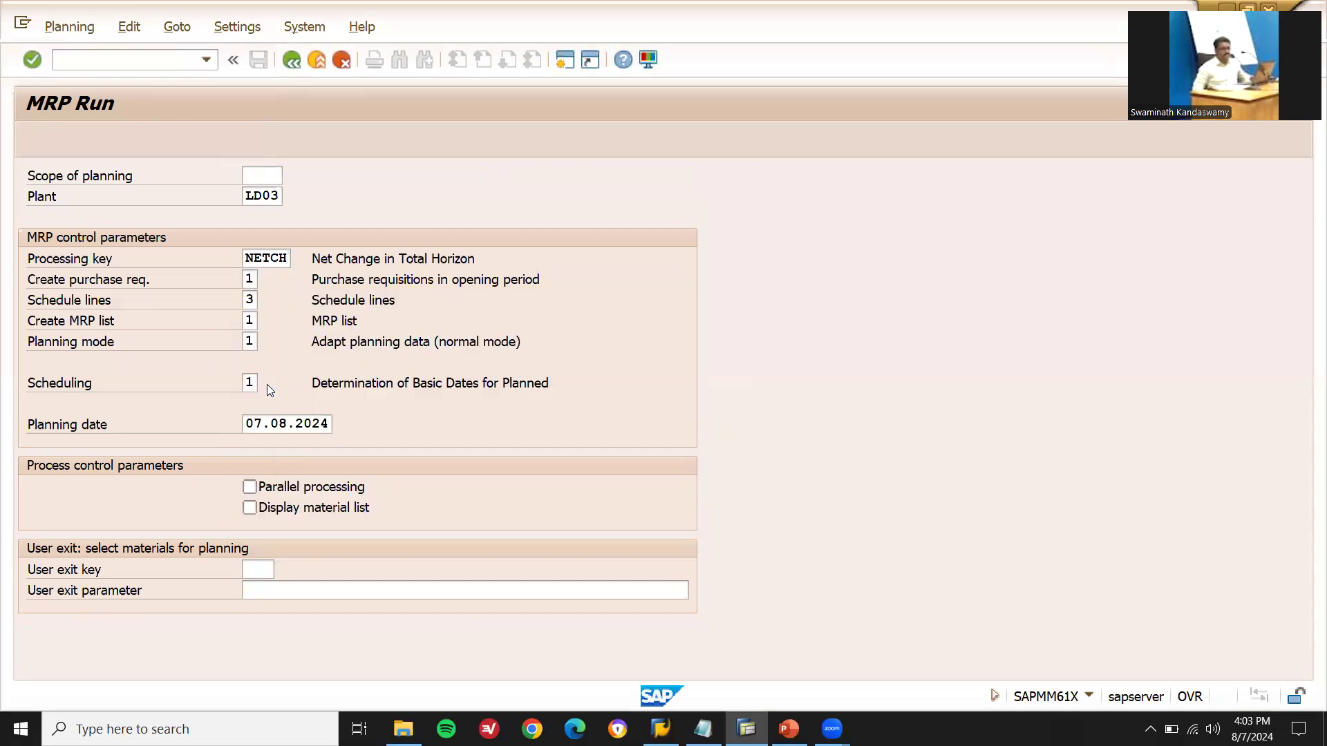
key("Return")
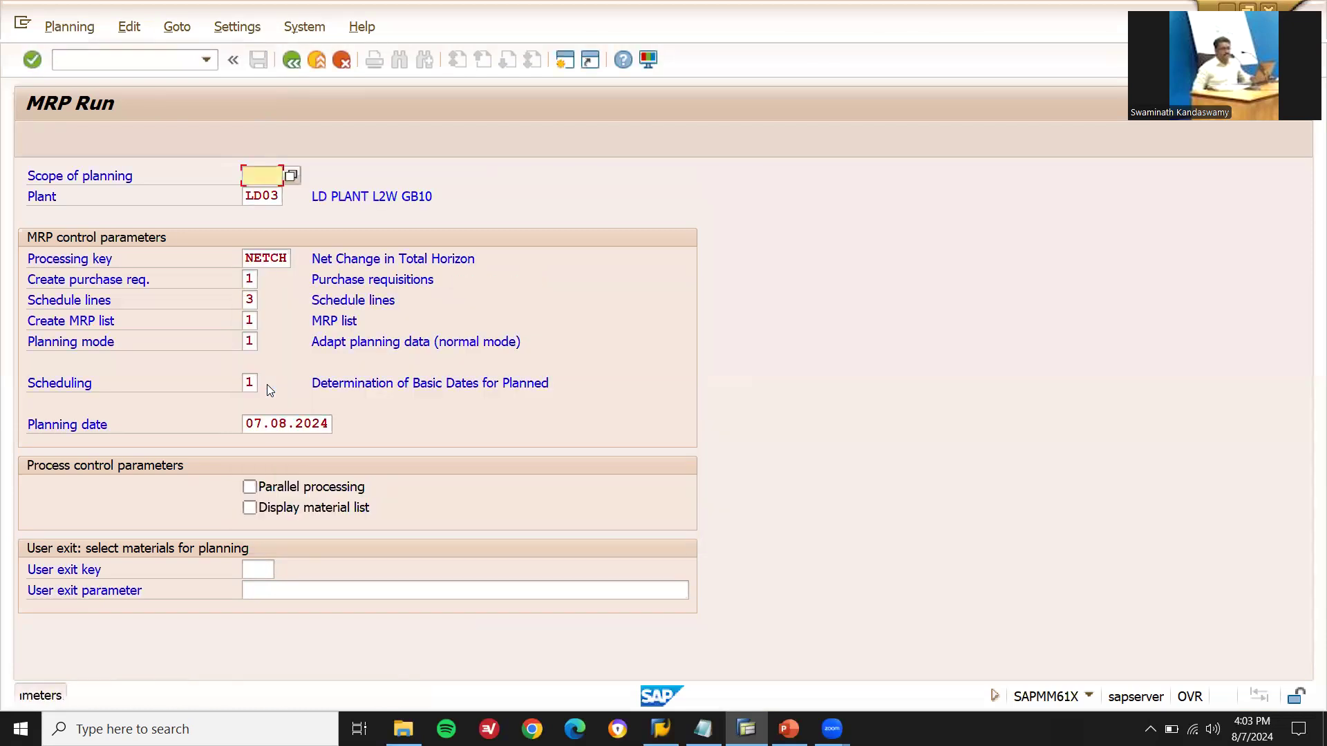
key("Return")
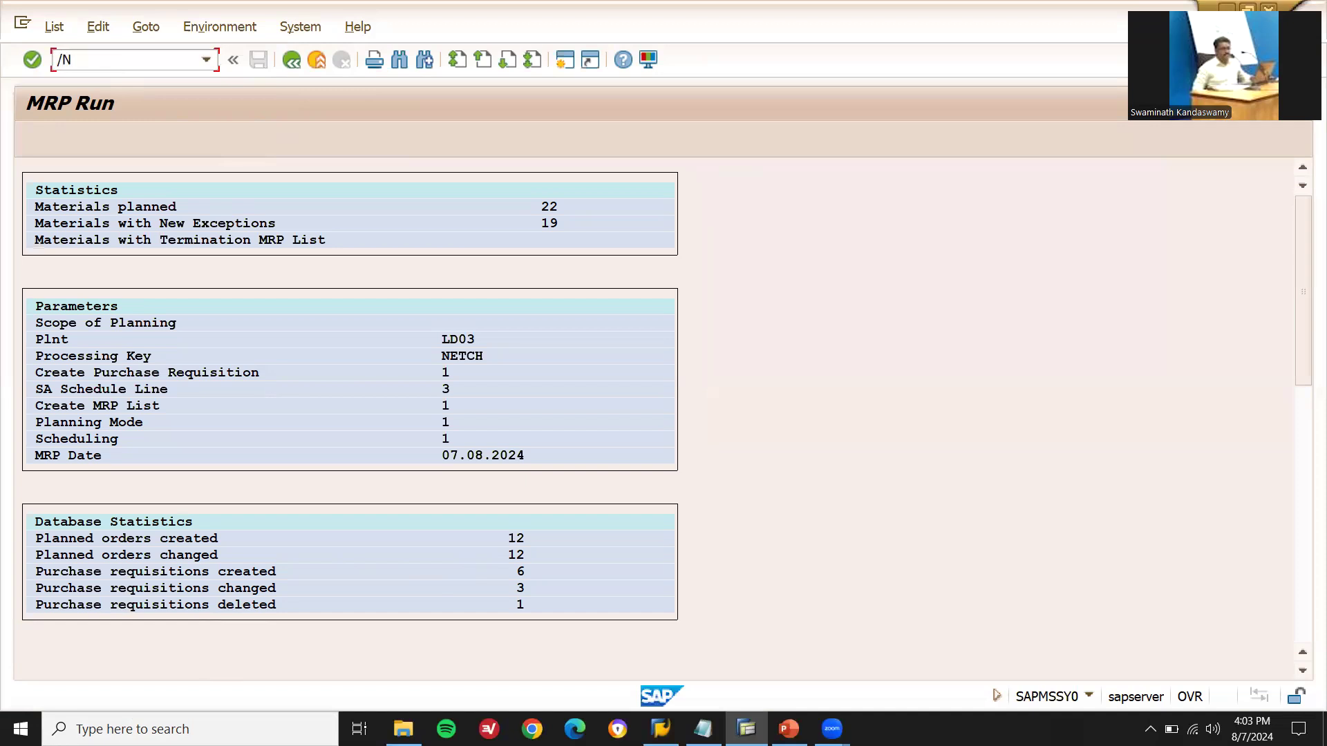
Leave the MRP results and display the Stock/Requirements List for material 60791 in plant LD03
key("Return")
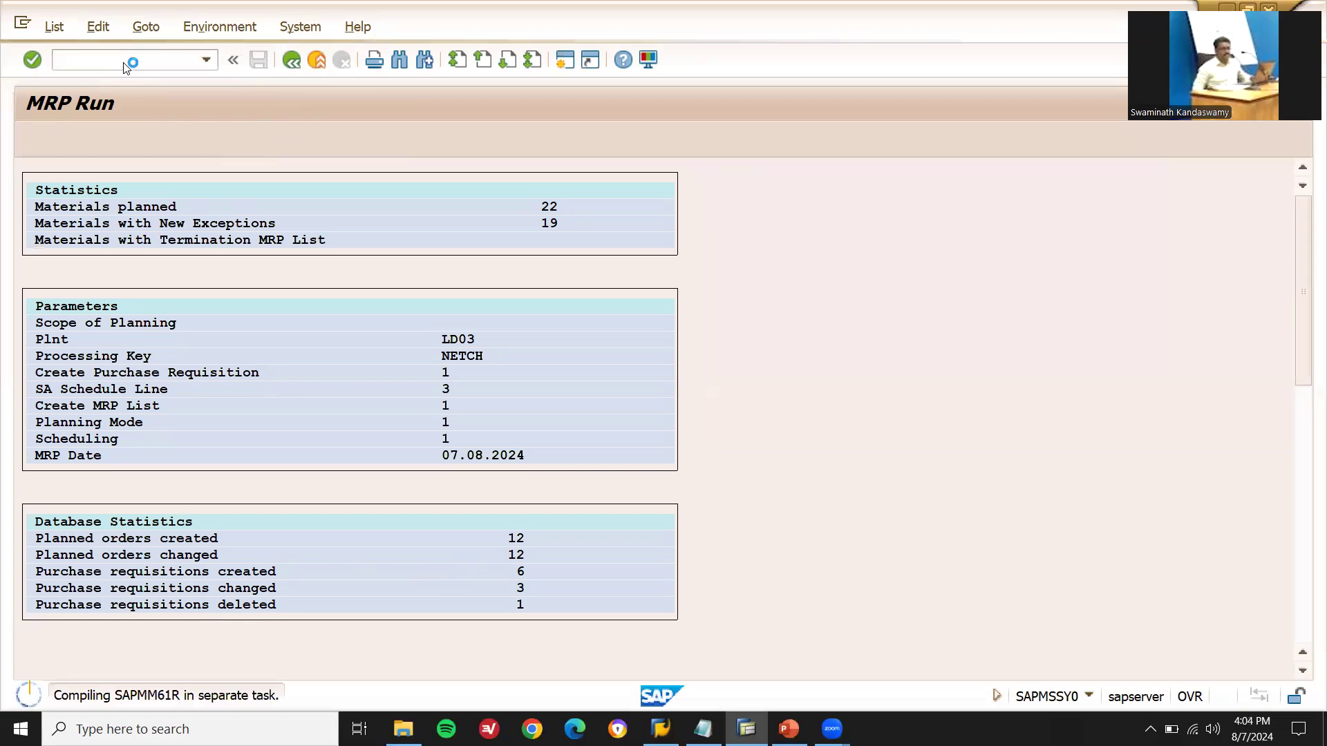
key("F3")
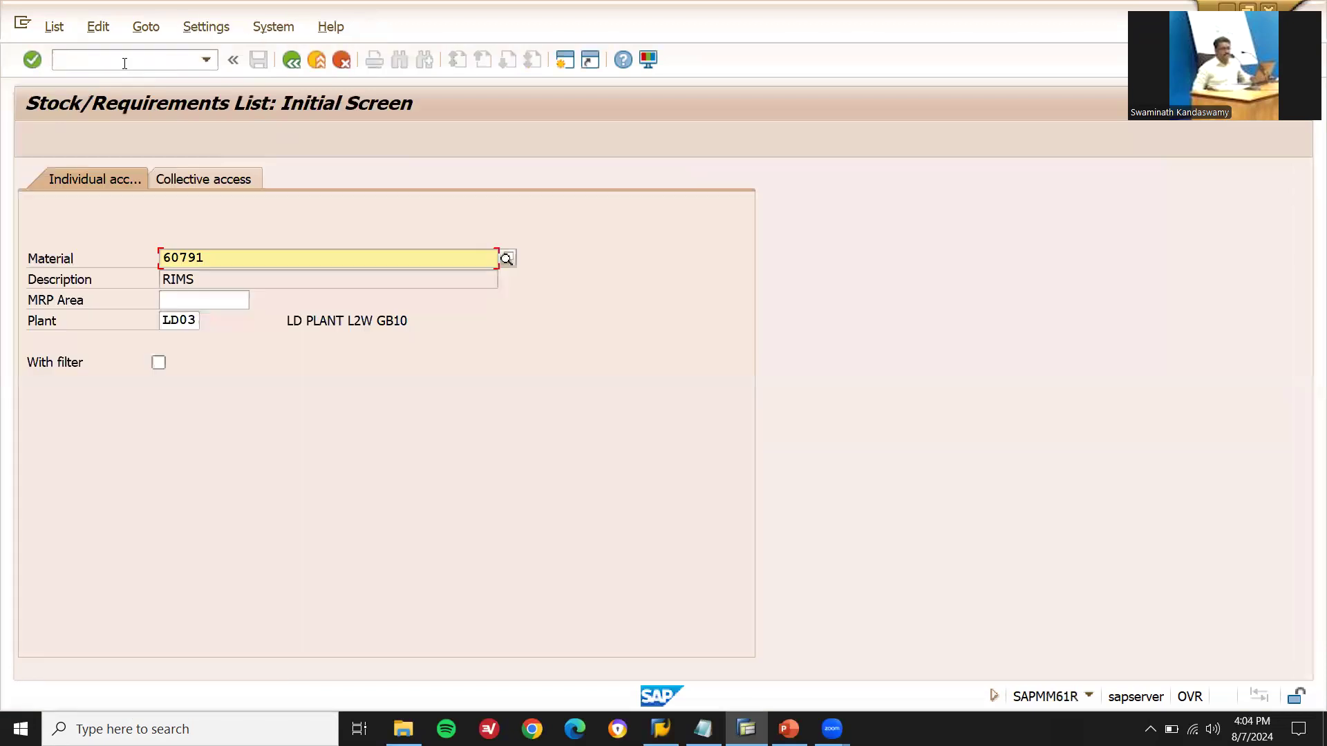
key("Return")
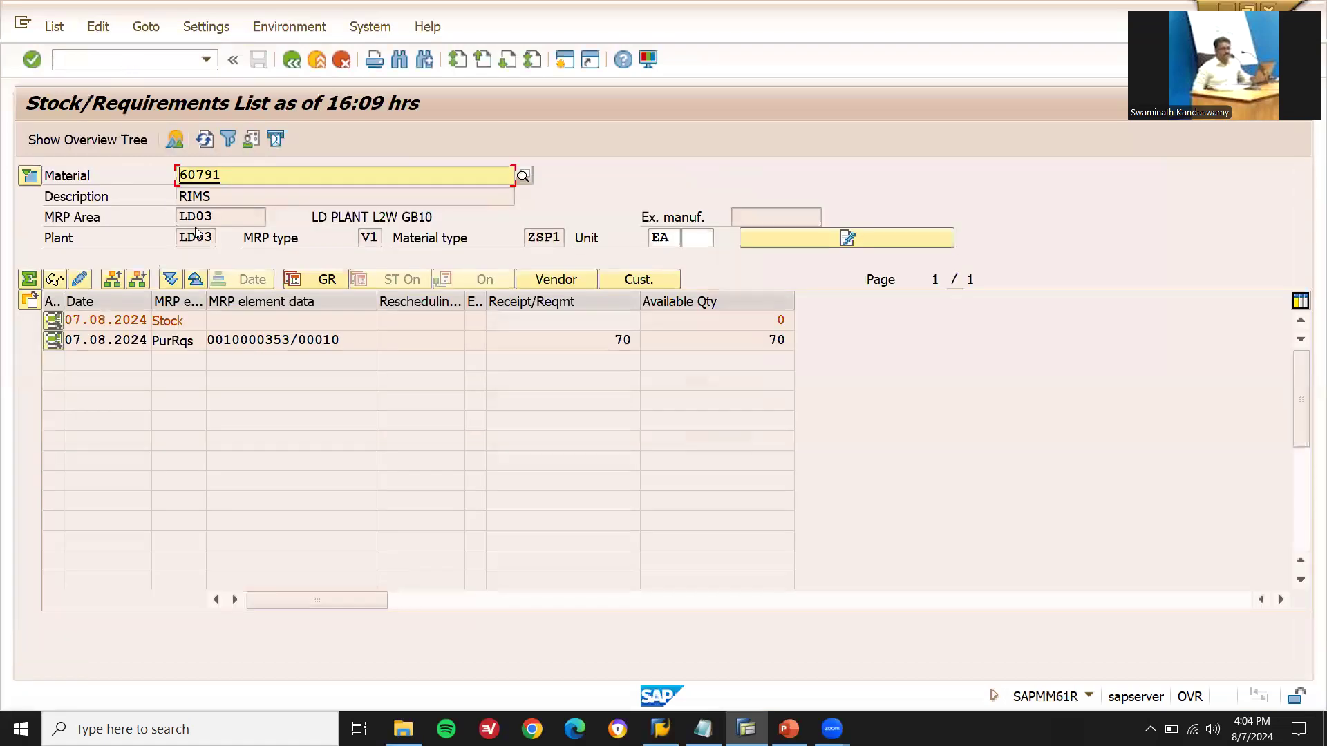
Copy the purchase requisition number without leading zeros, record it as PR 10000353 on the Rims line in Notepad, and return to SAP
left_click(222, 339)
left_click_drag(222, 340, 291, 339)
key("ctrl+c")
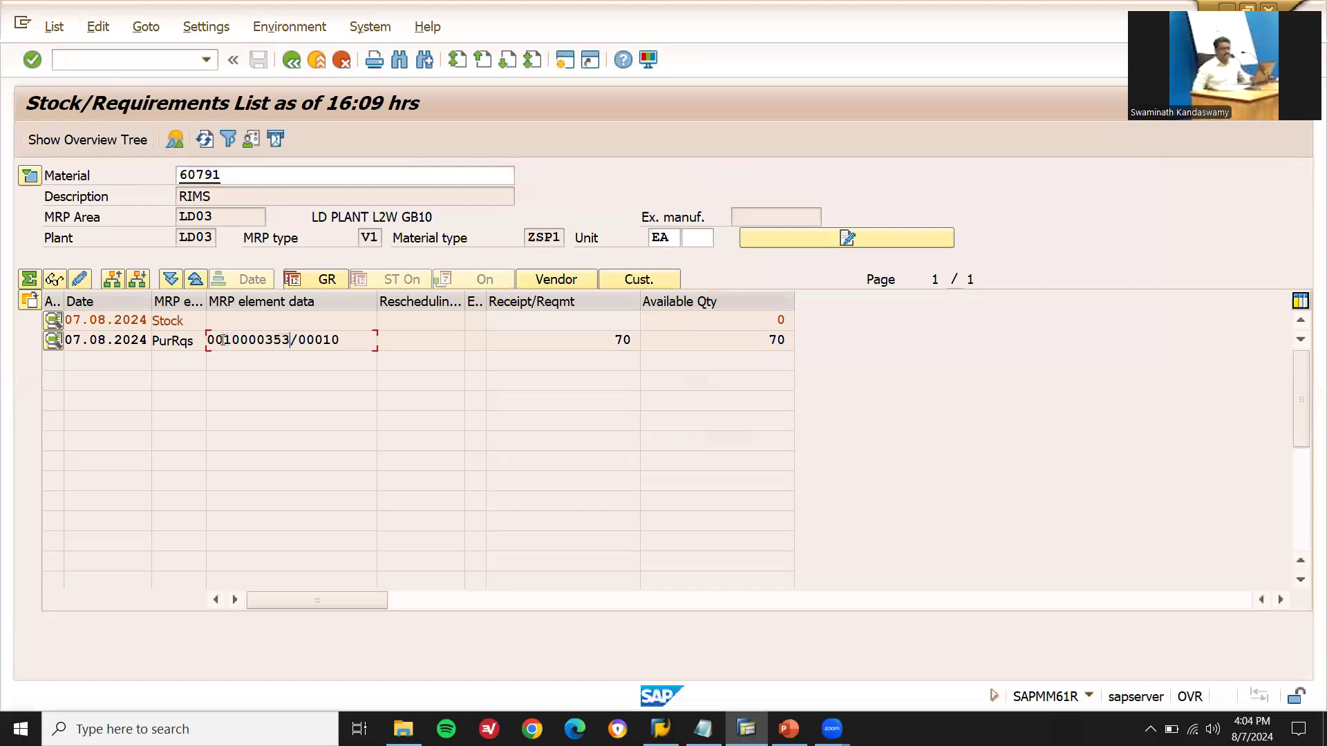
key("alt+Tab")
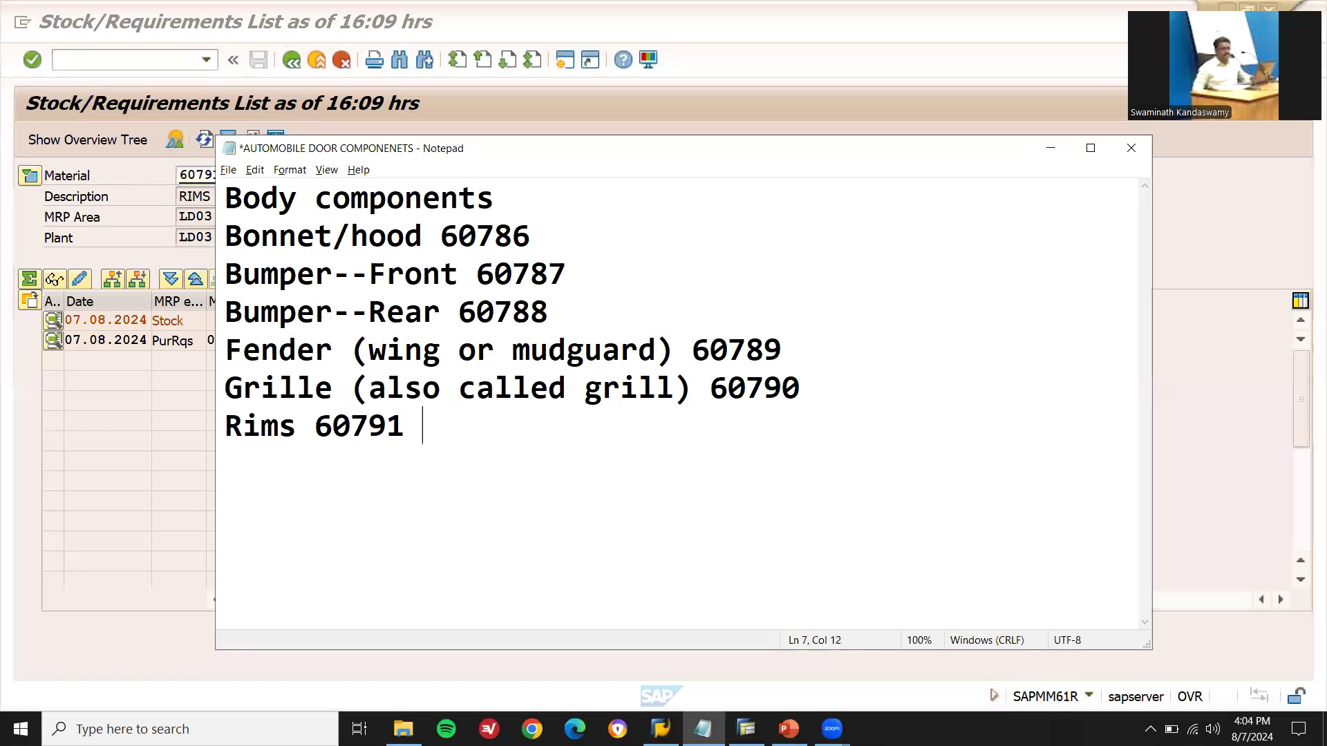
type("PR")
key("ctrl+v")
key("alt+Tab")
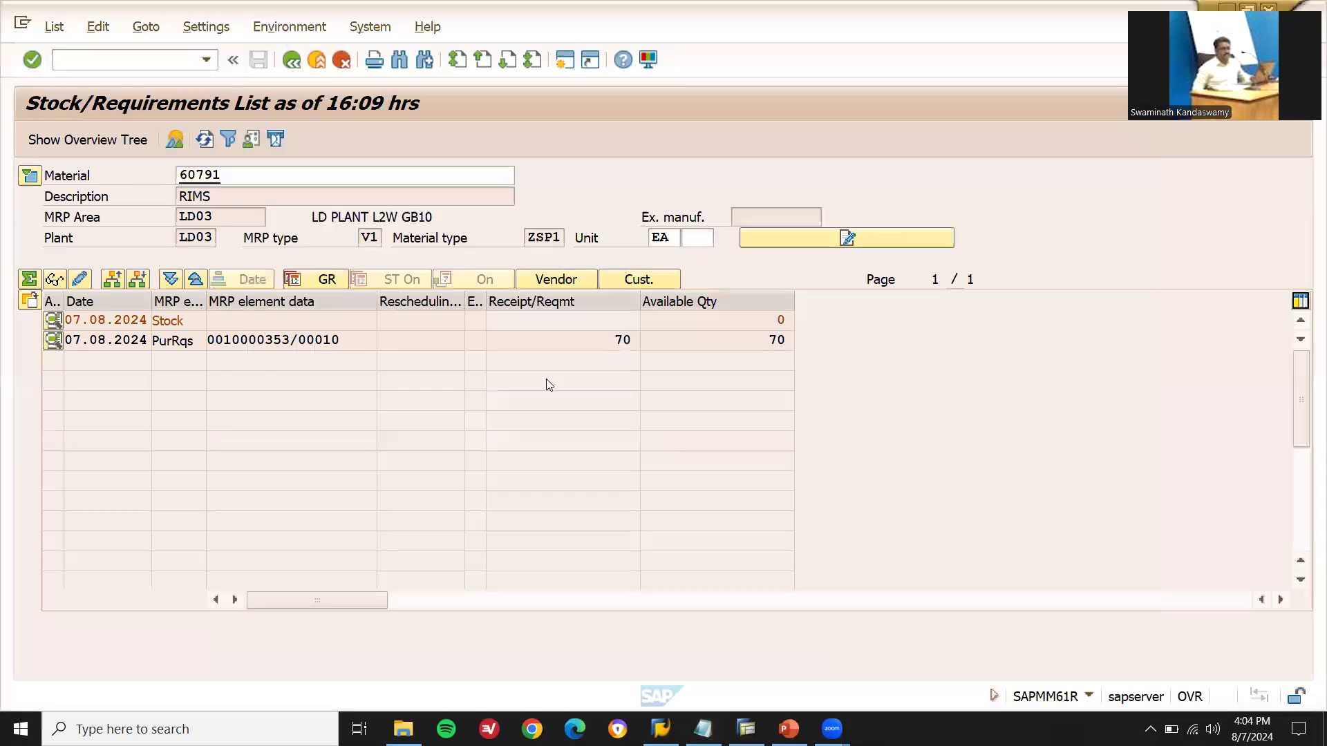
Switch the Stock/Requirements List to the Grille material, 60790
left_click(455, 177)
key("BackSpace")
type("0")
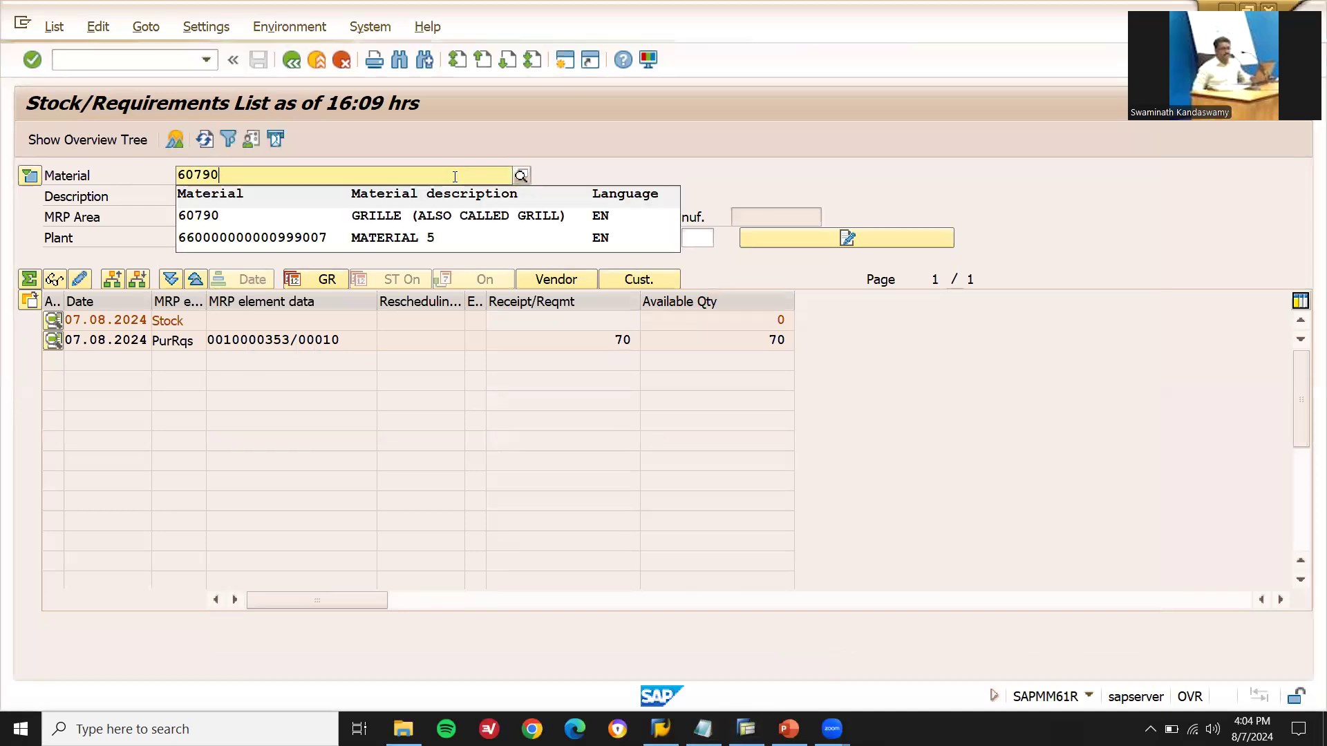
key("Return")
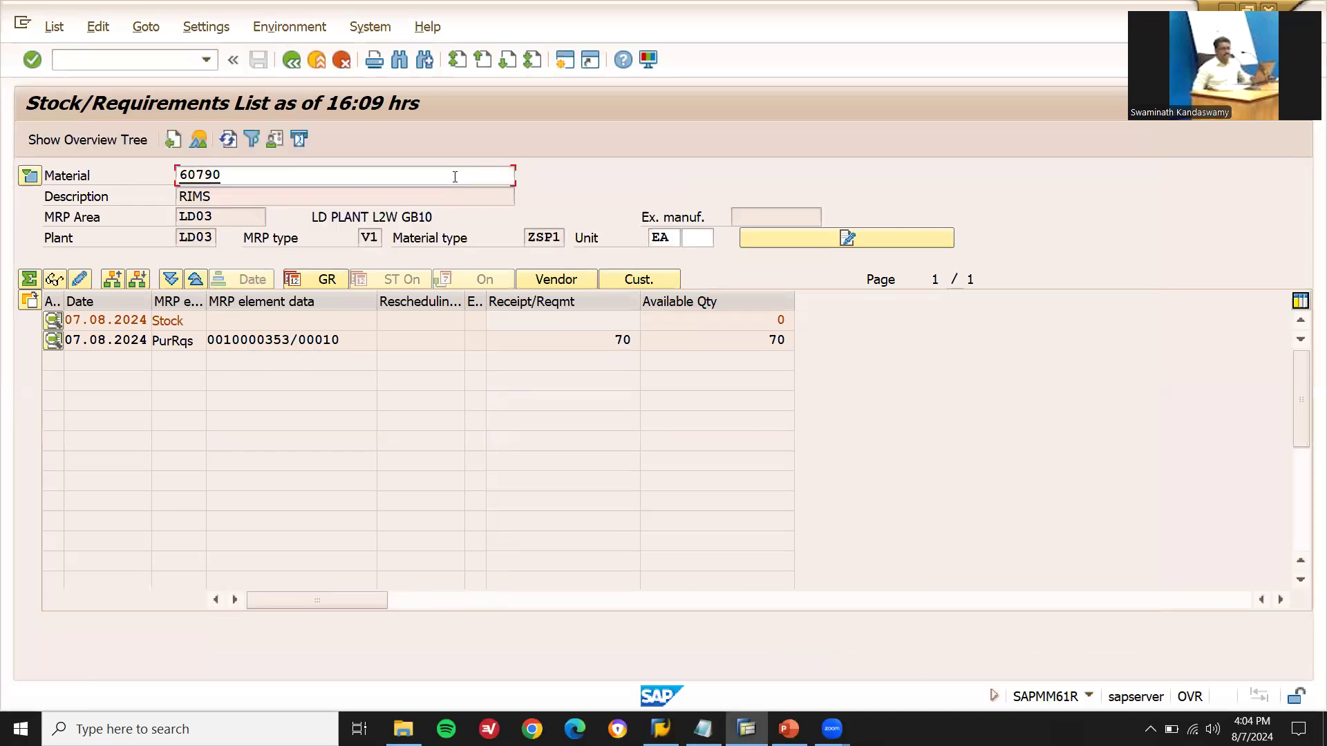
Reuse the Rims PR entry on the Grille line in Notepad, changing it to PR 10000352
key("alt+Tab")
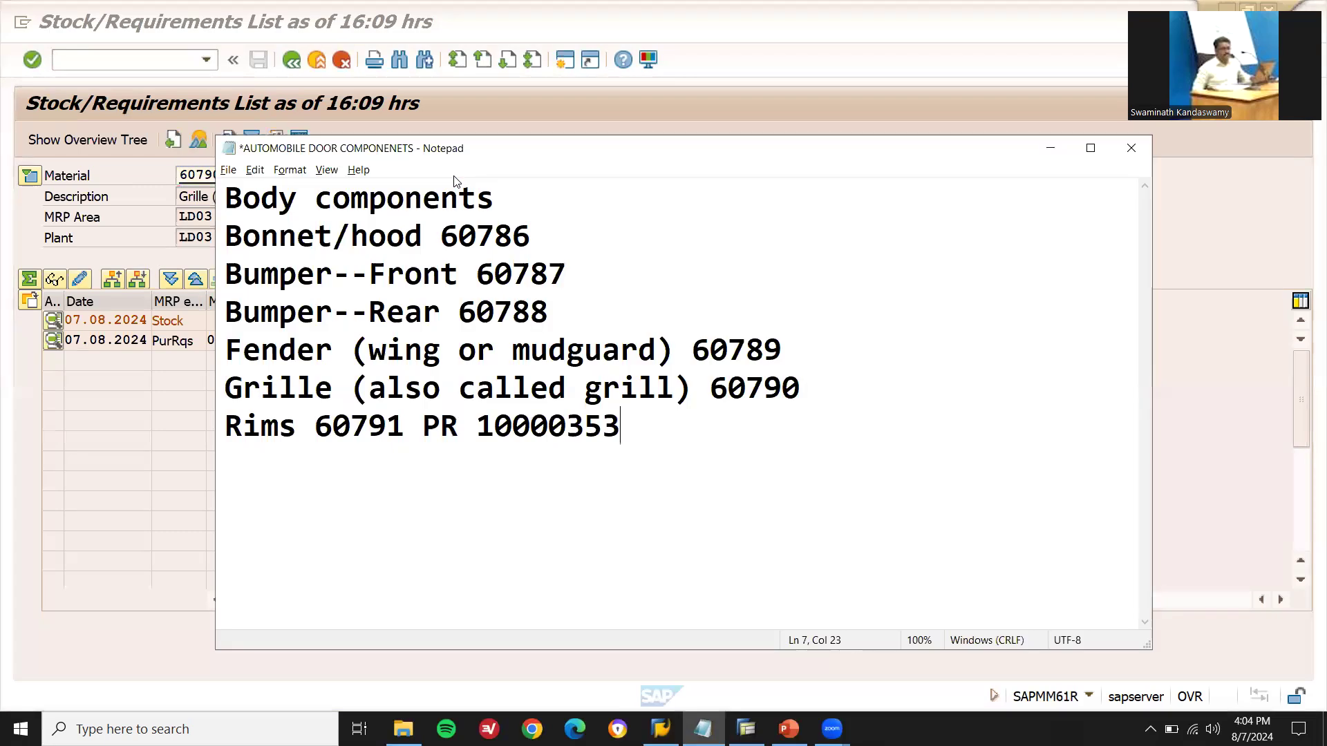
left_click(426, 426)
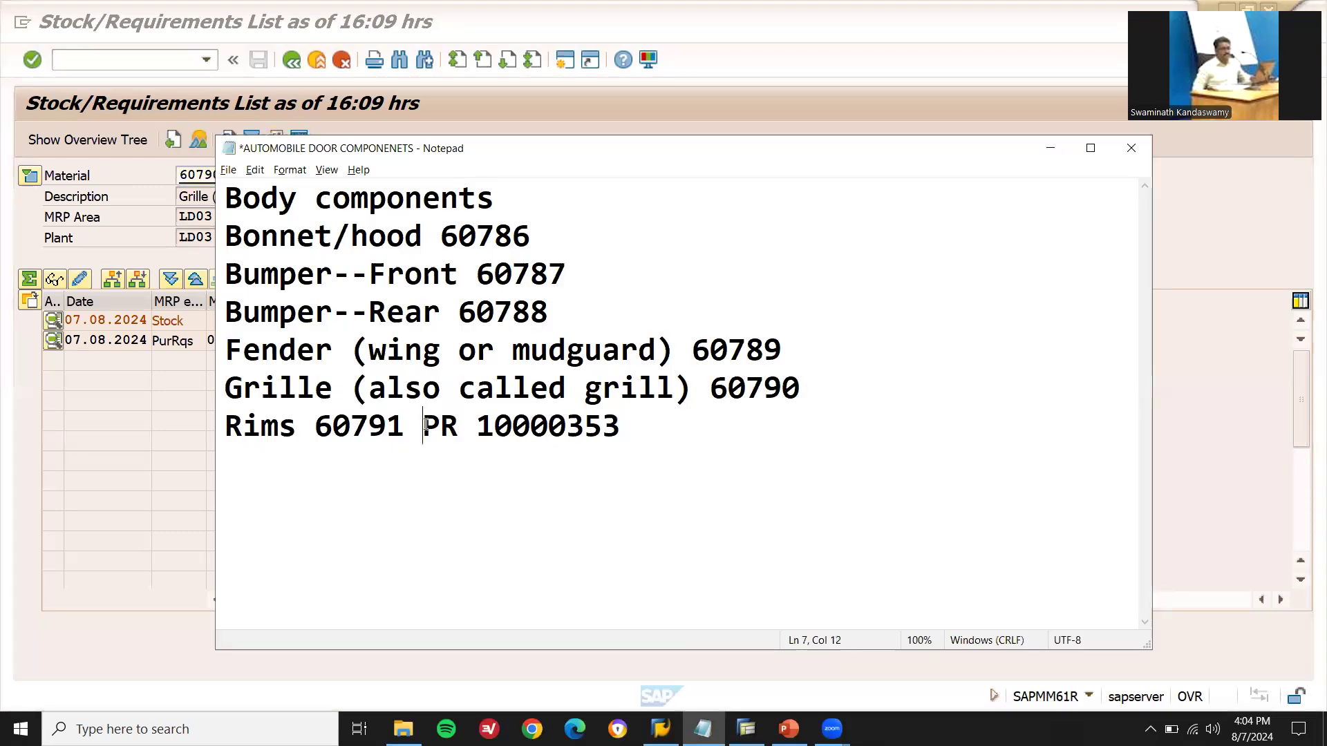
key("shift+End")
left_click(831, 380)
key("ctrl+v")
key("BackSpace")
type("2")
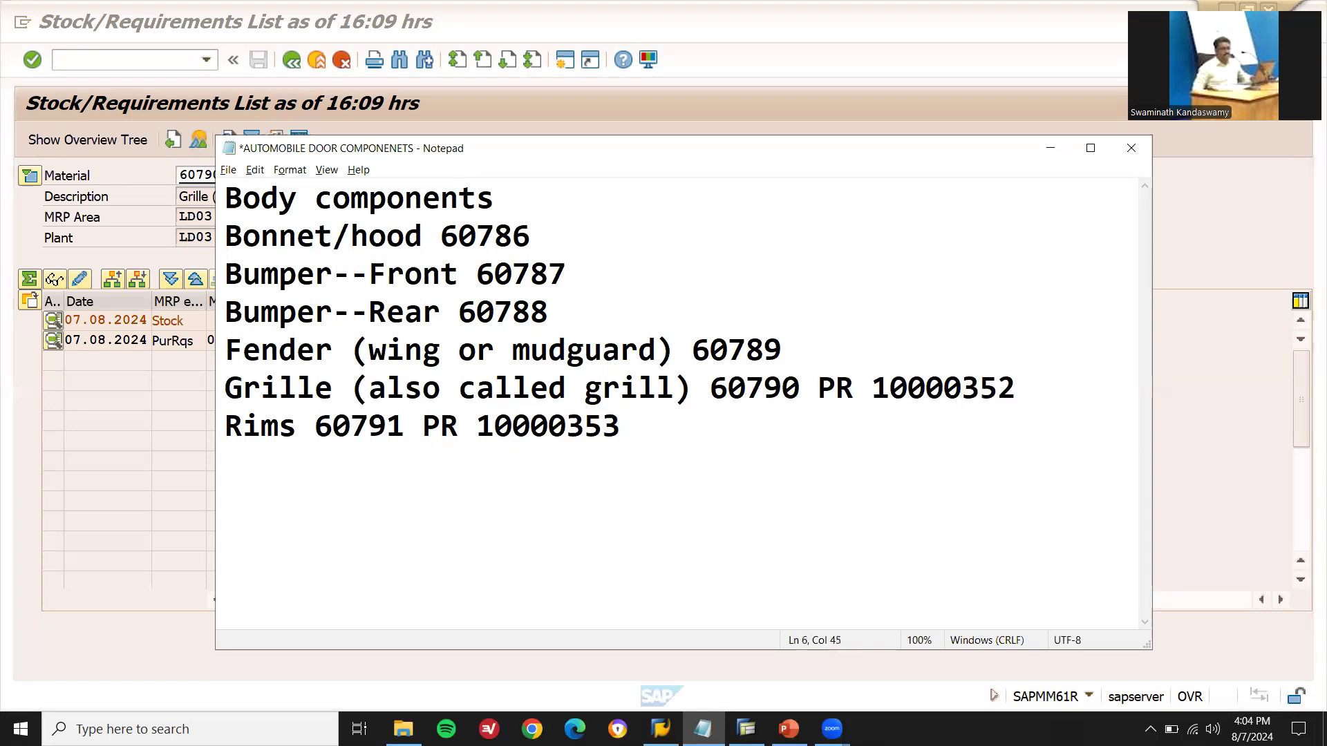
Display the Stock/Requirements List in SAP for the Fender material, 60789, using its number from Notepad, and return to Notepad
key("alt+Tab")
key("alt+Tab")
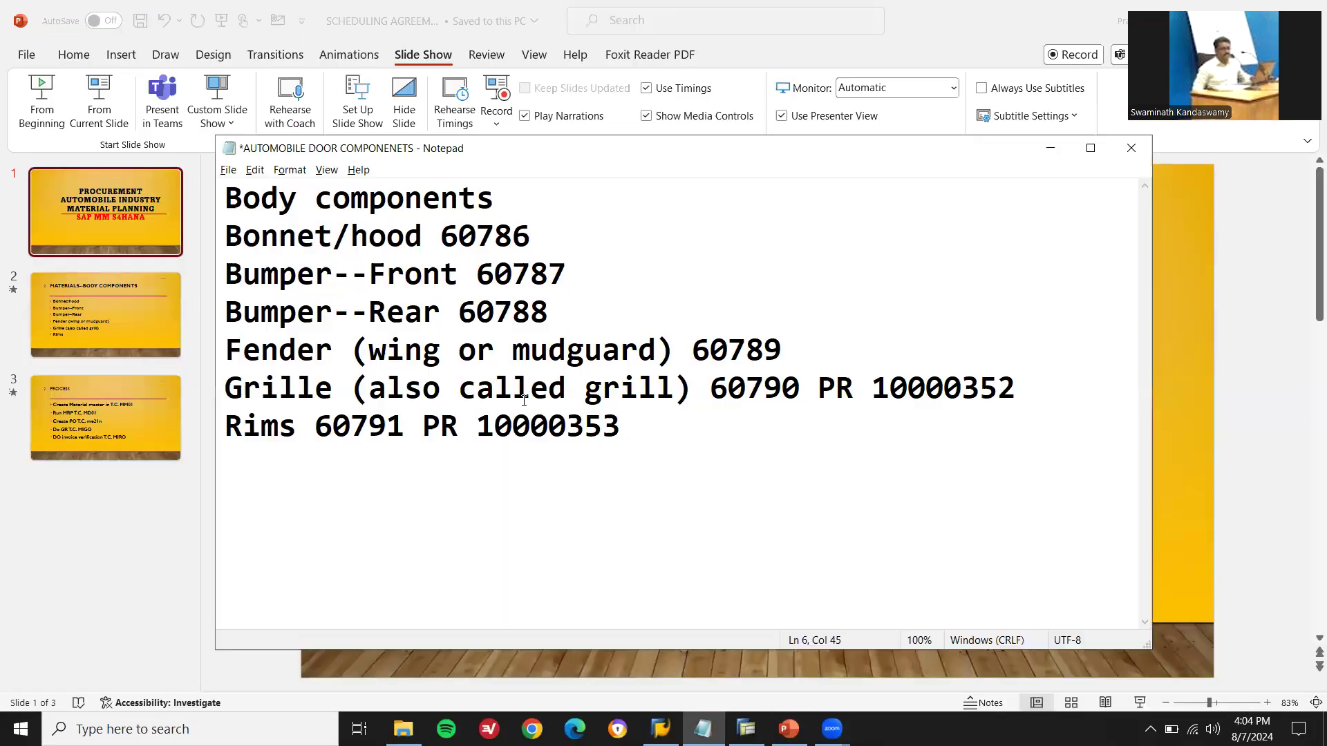
double_click(765, 349)
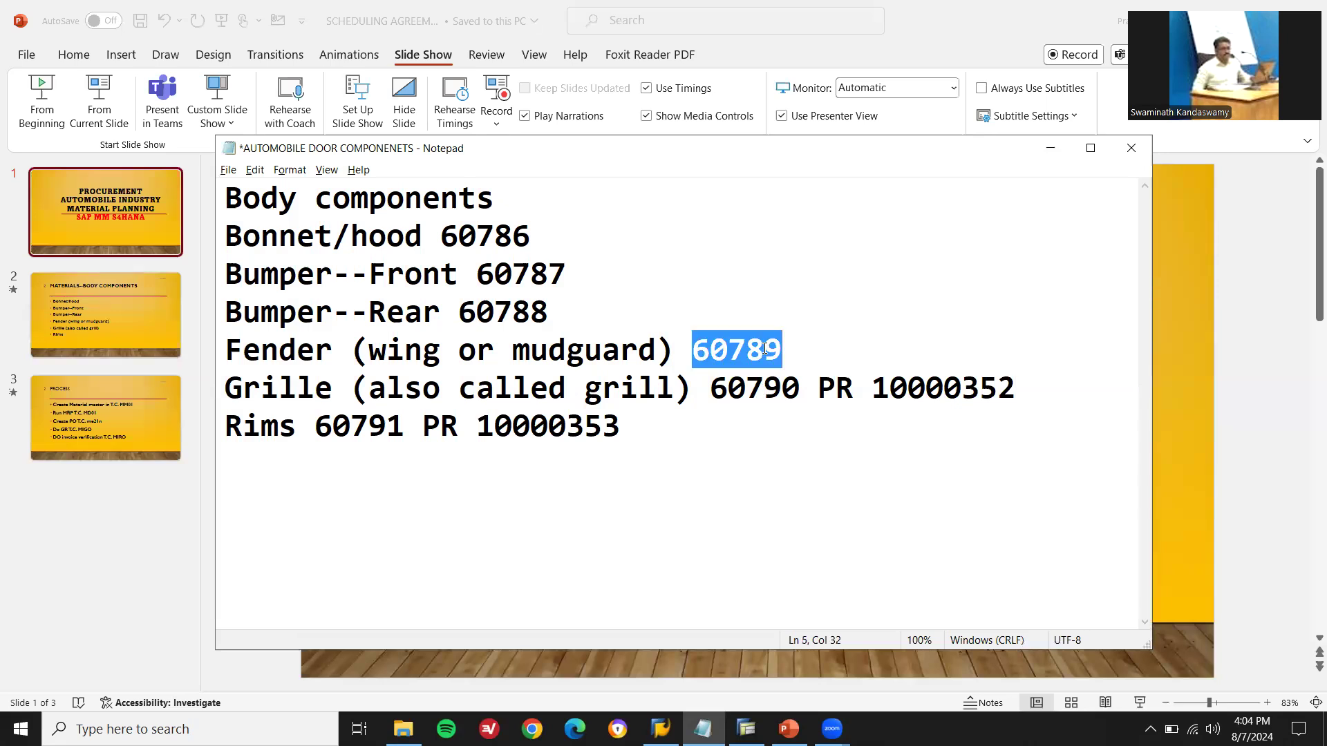
key("alt+Tab")
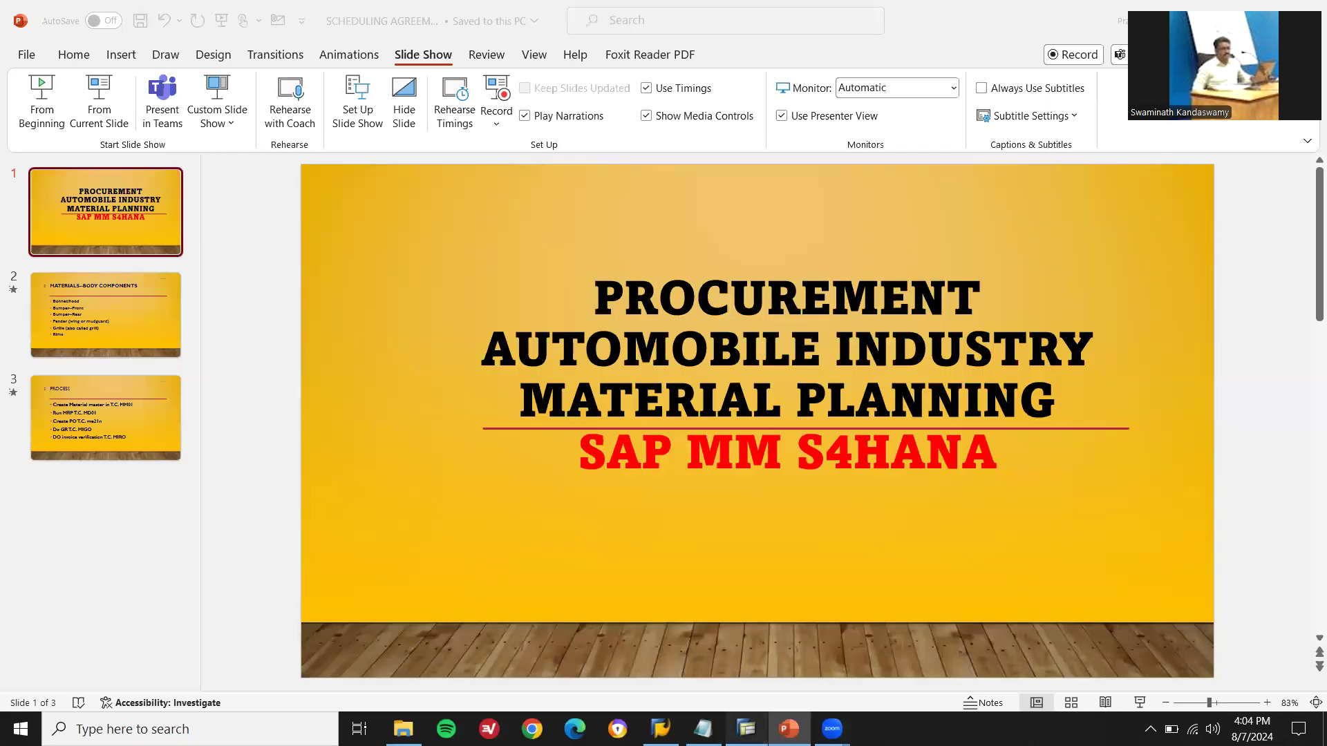
key("alt+Tab")
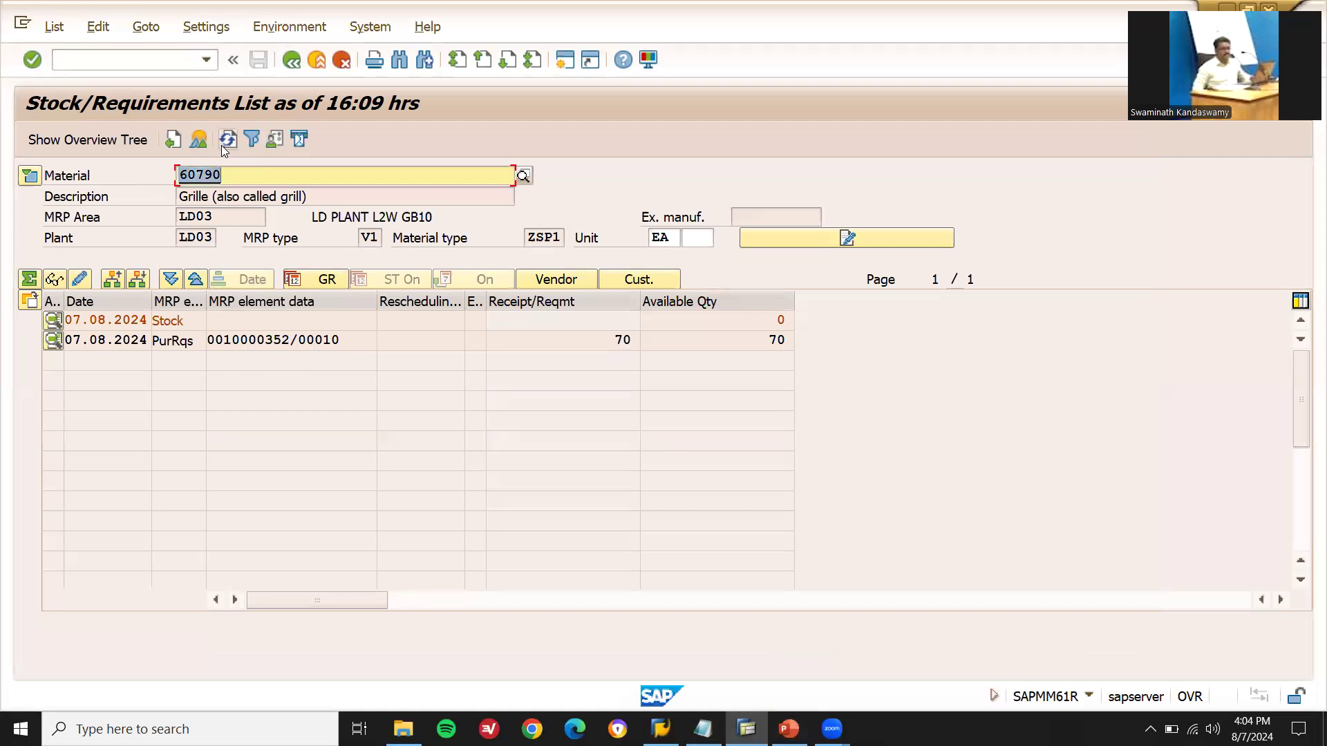
key("Return")
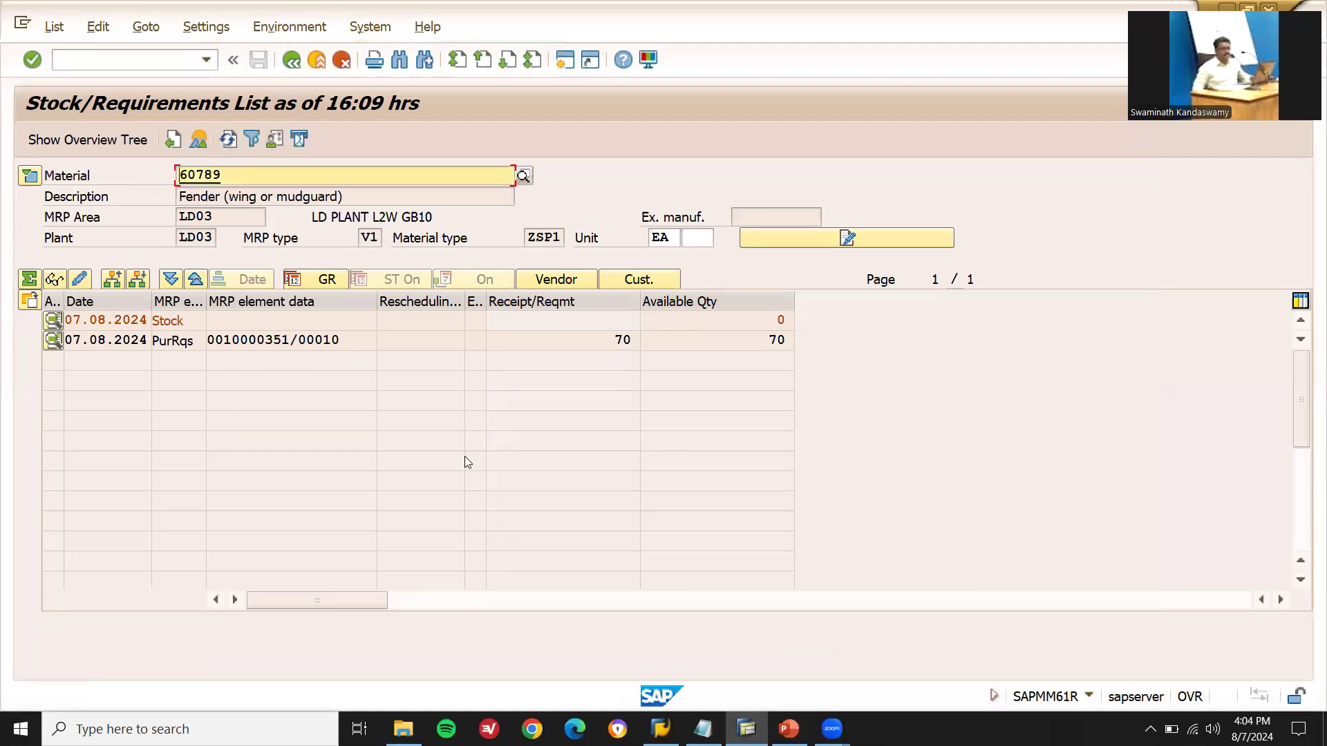
key("alt+Tab")
key("alt+Tab")
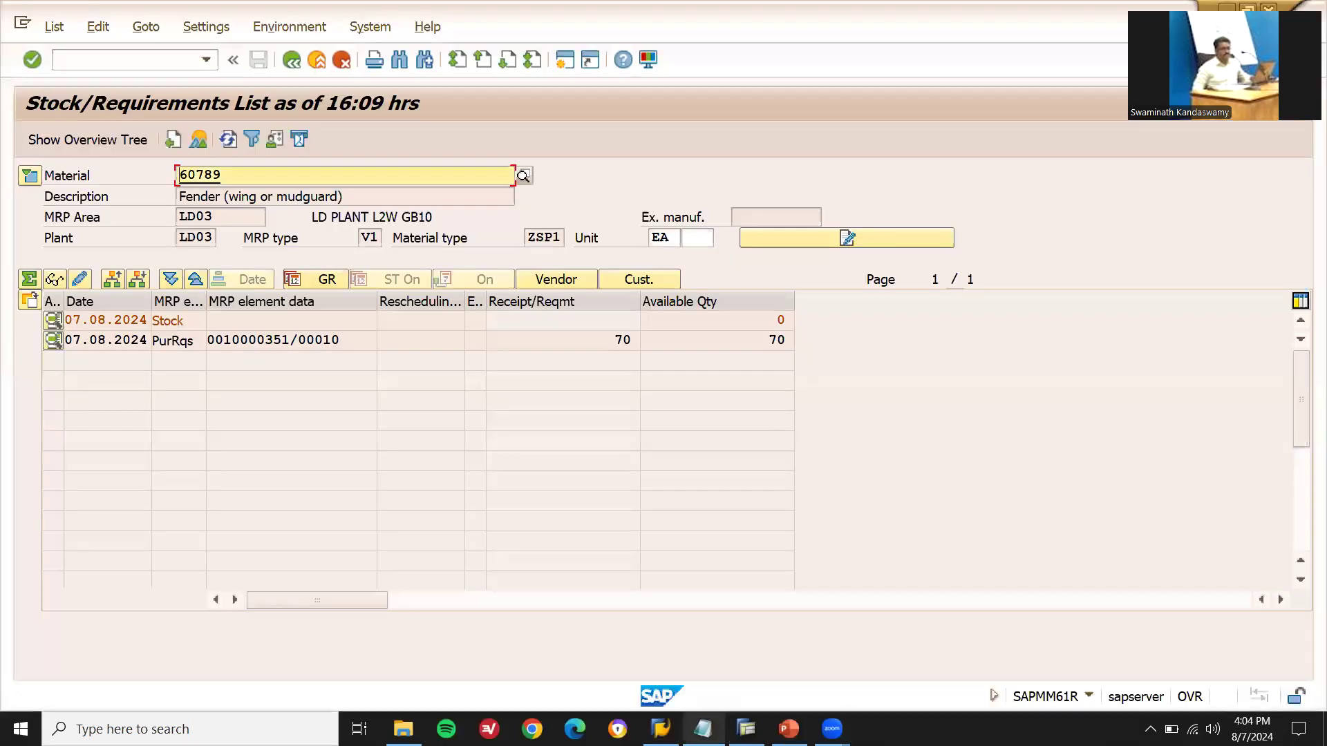
key("alt+Tab")
left_click(794, 347)
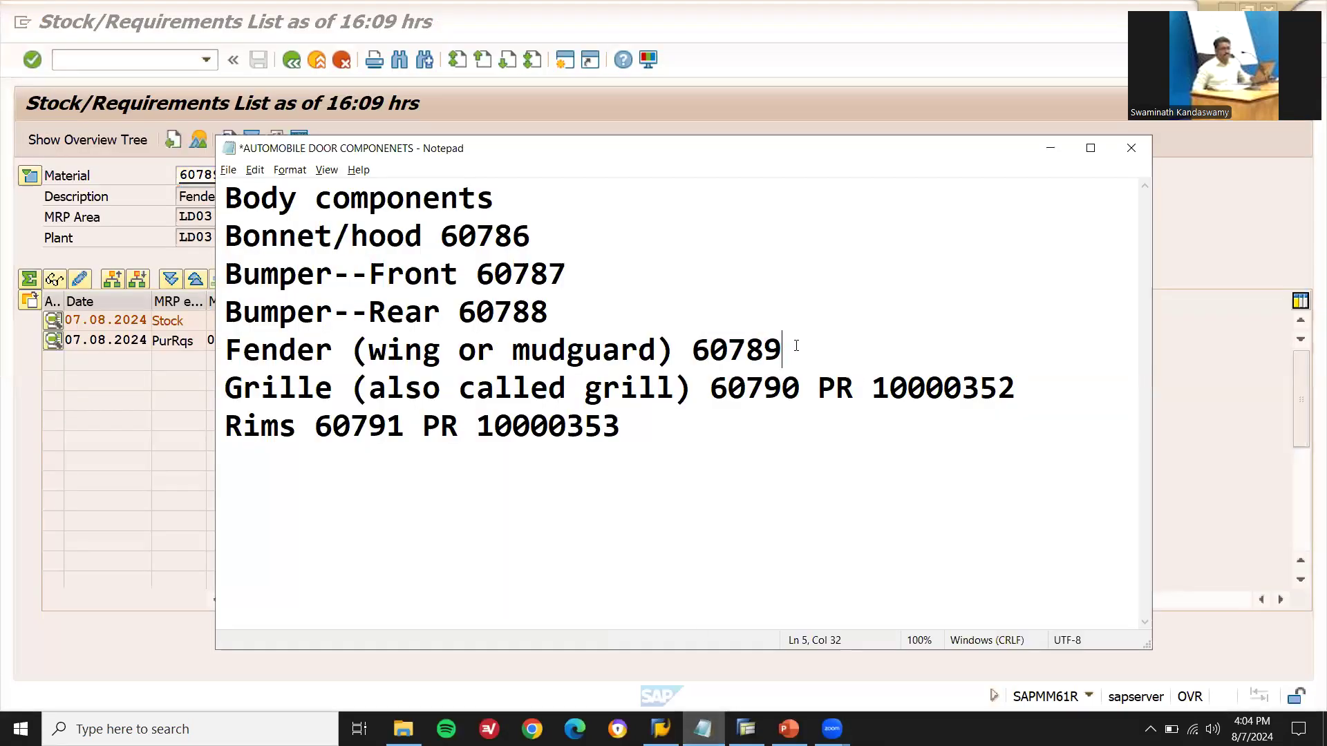
key("ctrl+v")
key("BackSpace")
key("BackSpace")
key("BackSpace")
key("BackSpace")
key("BackSpace")
Reuse the Grille PR entry on the Fender line in Notepad, changing it to PR 10000351, and return to SAP
key("shift+End")
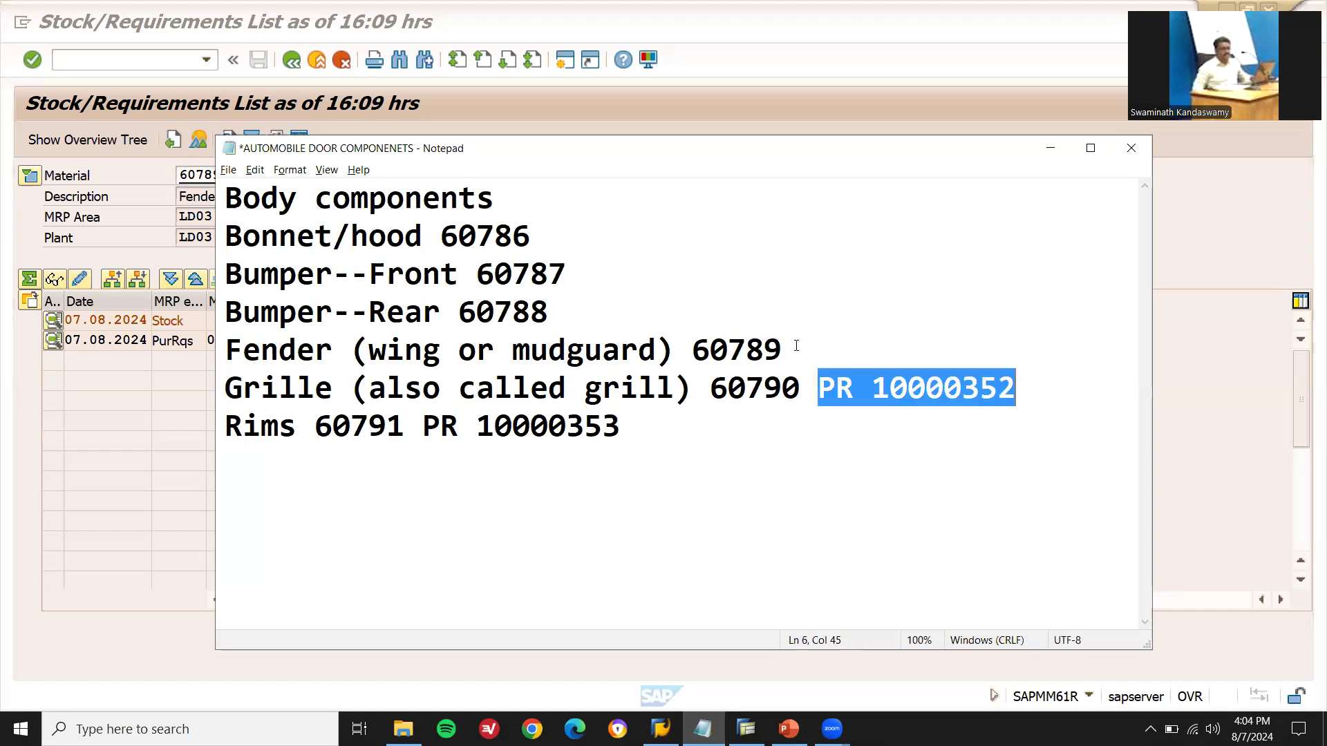
key("ctrl+c")
left_click(796, 345)
key("ctrl+v")
key("BackSpace")
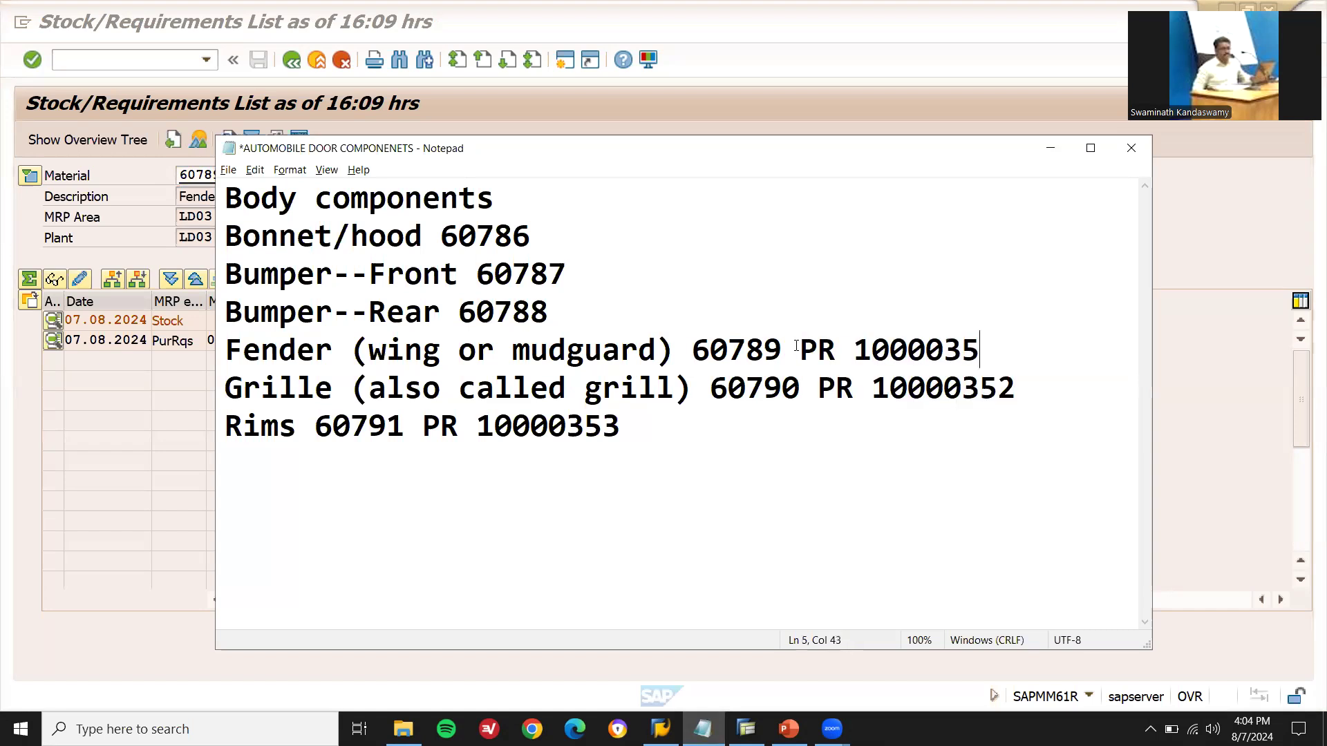
type("1")
key("Up")
key("alt+Tab")
key("alt+Tab")
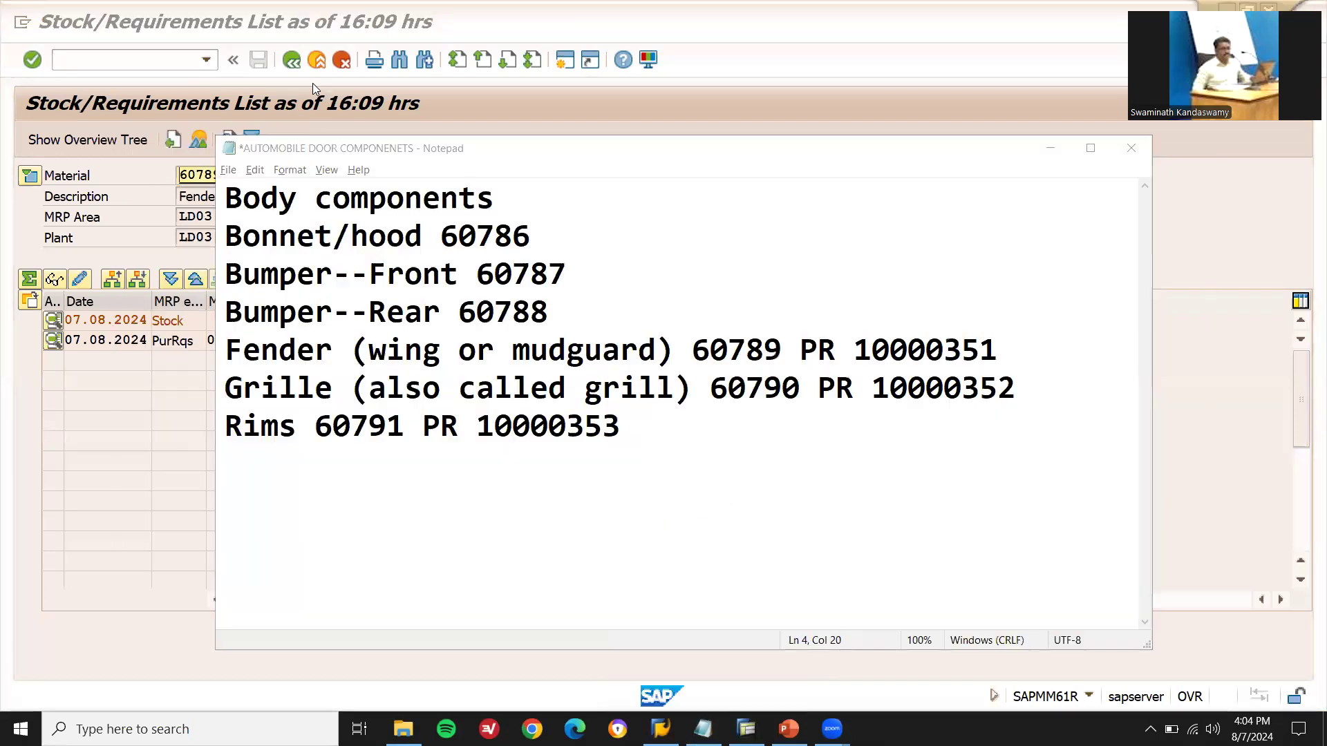
Switch the Stock/Requirements List to the Bumper--Rear material, 60788, and return to Notepad
left_click(206, 178)
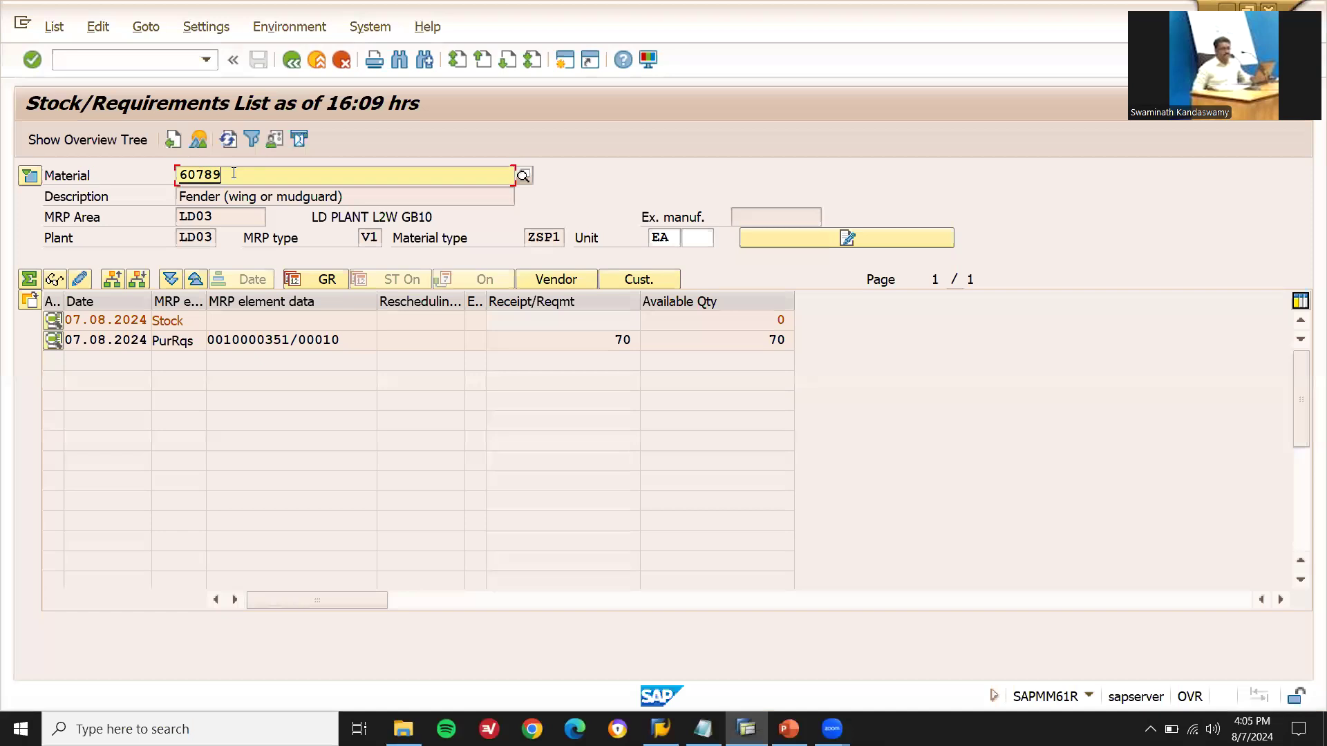
key("BackSpace")
key("BackSpace")
type("88")
key("Return")
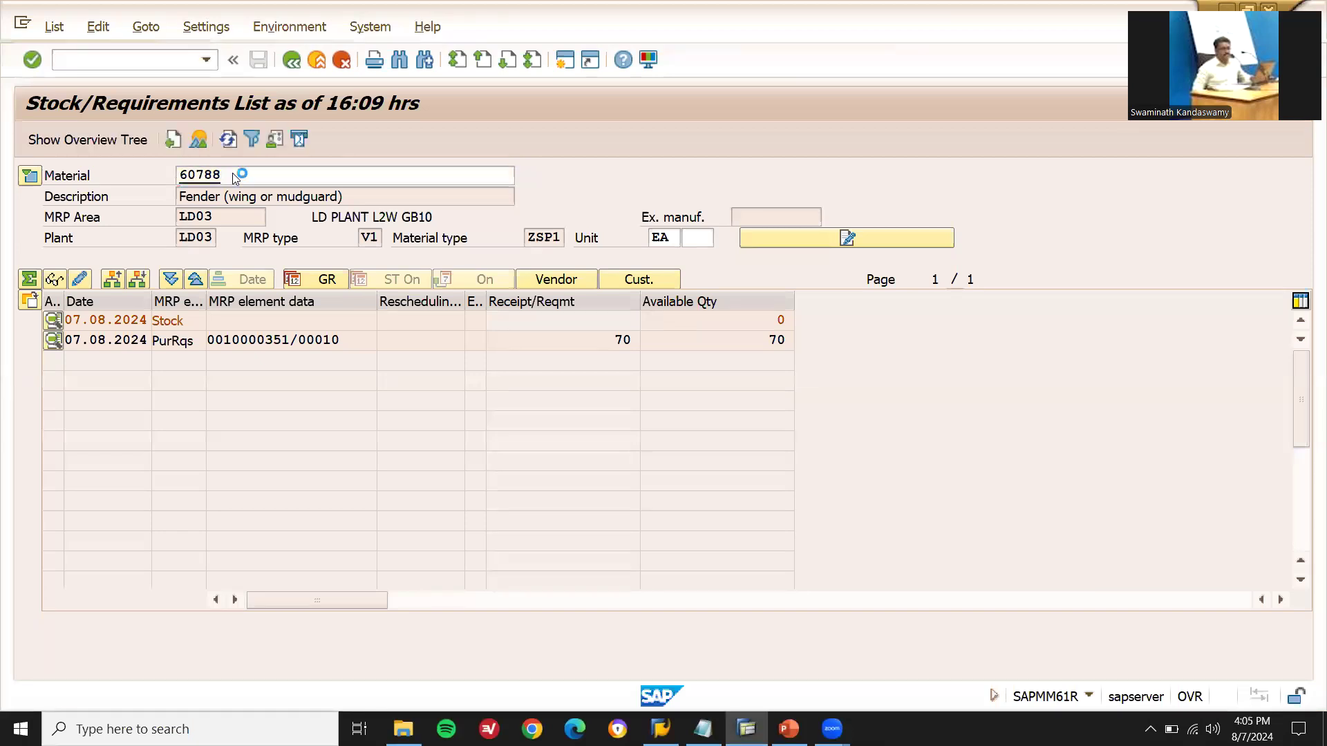
key("alt+Tab")
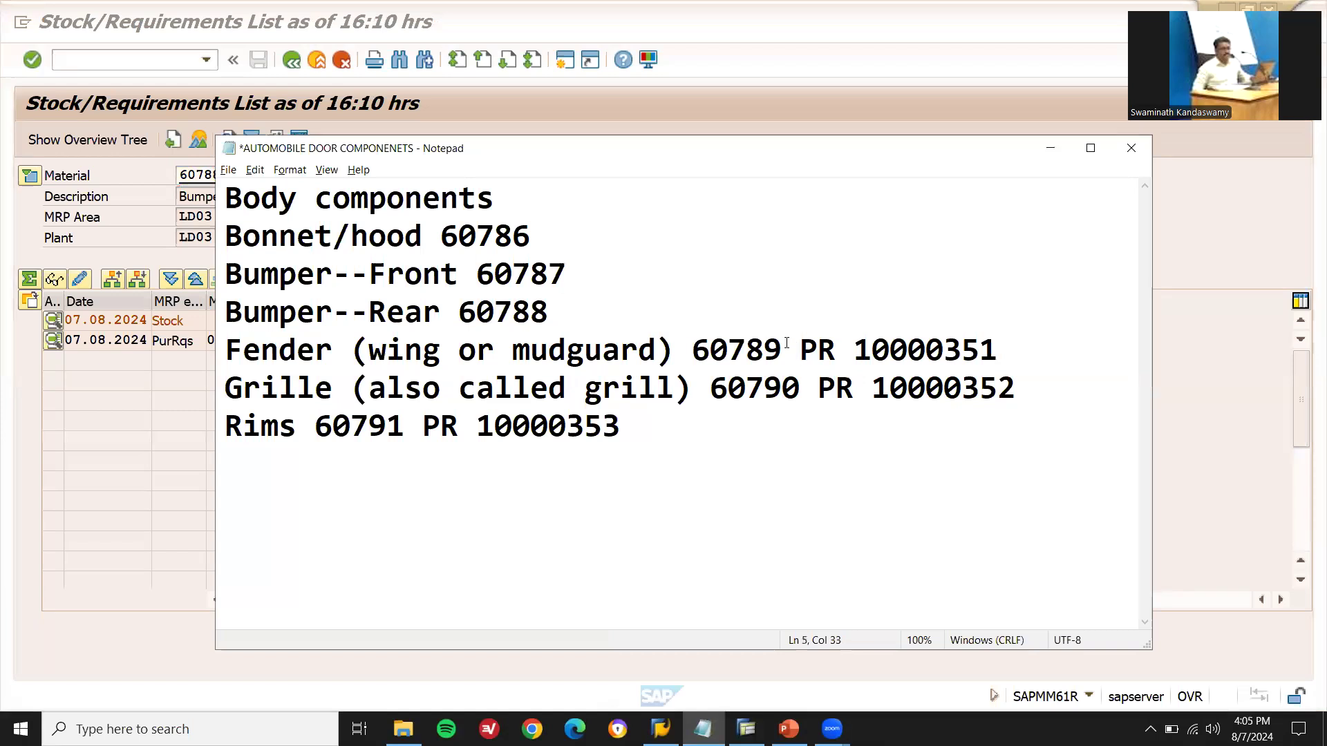
Add the copied PR entry to the Bumper--Rear line in Notepad, changing it to PR 10000350
left_click(732, 311)
key("ctrl+v")
key("Up")
left_click(798, 324)
key("BackSpace")
type("0")
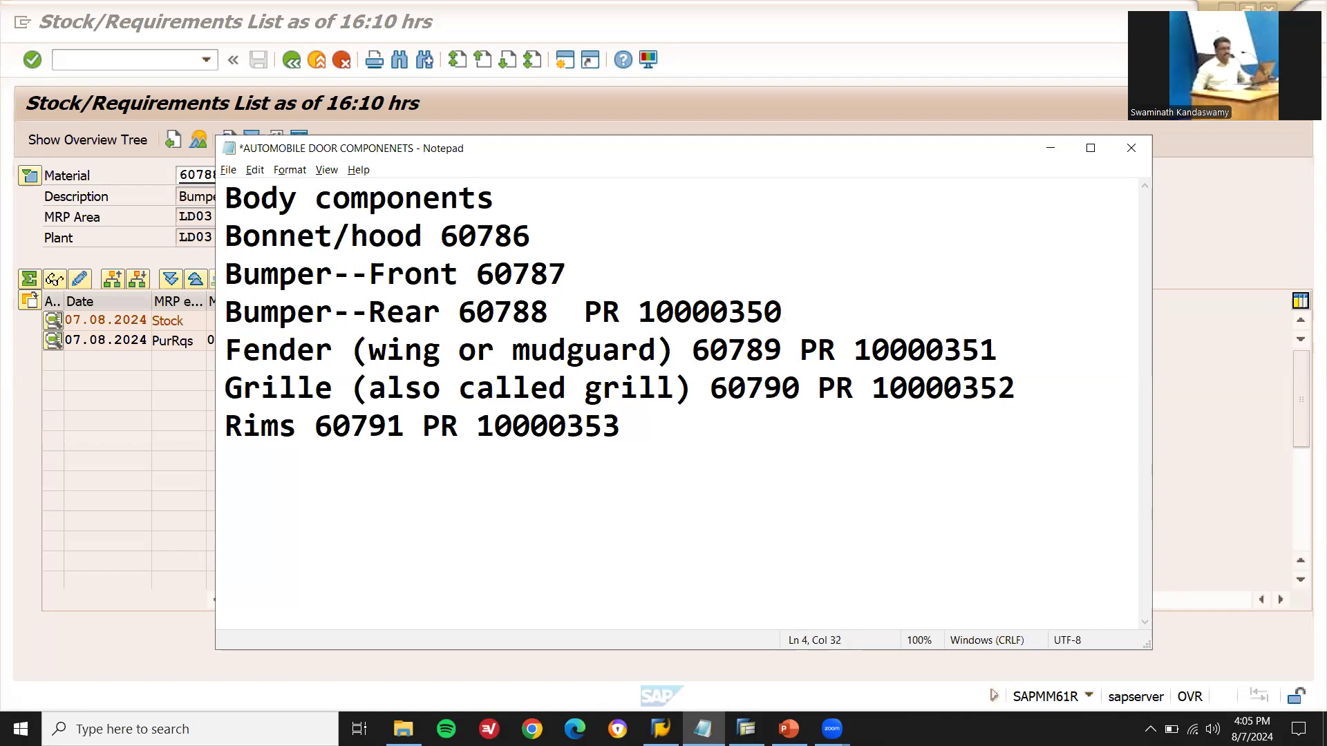
Display the Stock/Requirements List in SAP for the Bumper--Front material, 60787, and return to Notepad
key("alt+Tab")
key("BackSpace")
type("7")
key("Return")
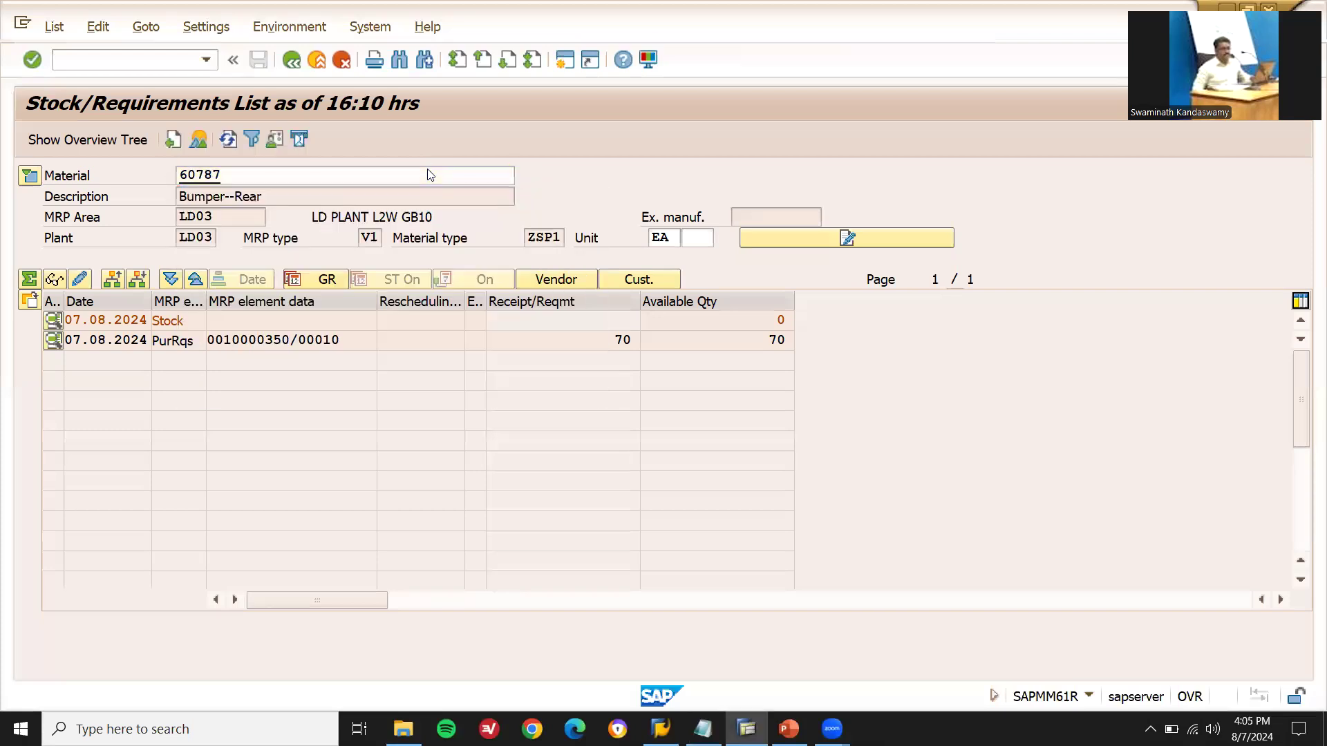
key("alt+Tab")
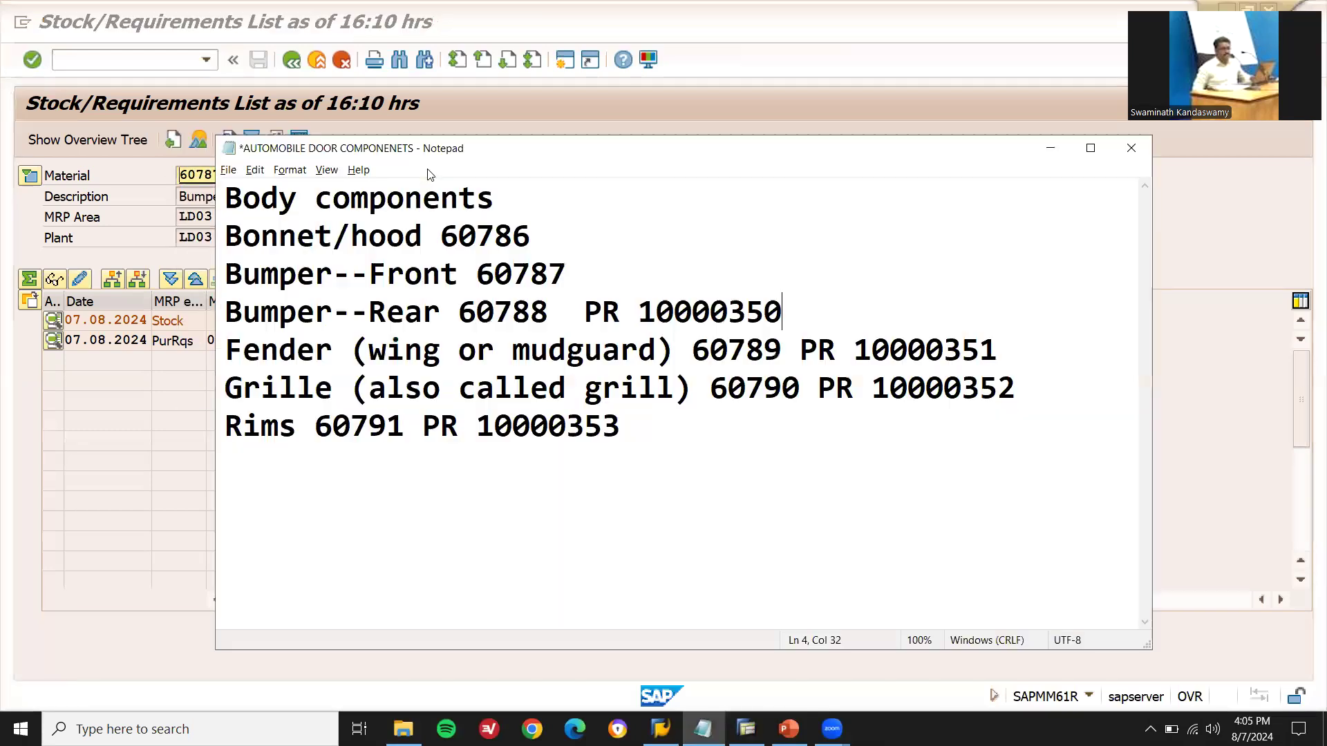
Add the copied PR entry to the Bumper--Front line in Notepad, changing it to PR 10000349
key("ctrl+v")
key("BackSpace")
key("BackSpace")
type("49")
Add the copied PR entry to the Bonnet/hood line in Notepad, changing it to PR 10000348, and return to SAP
left_click(548, 236)
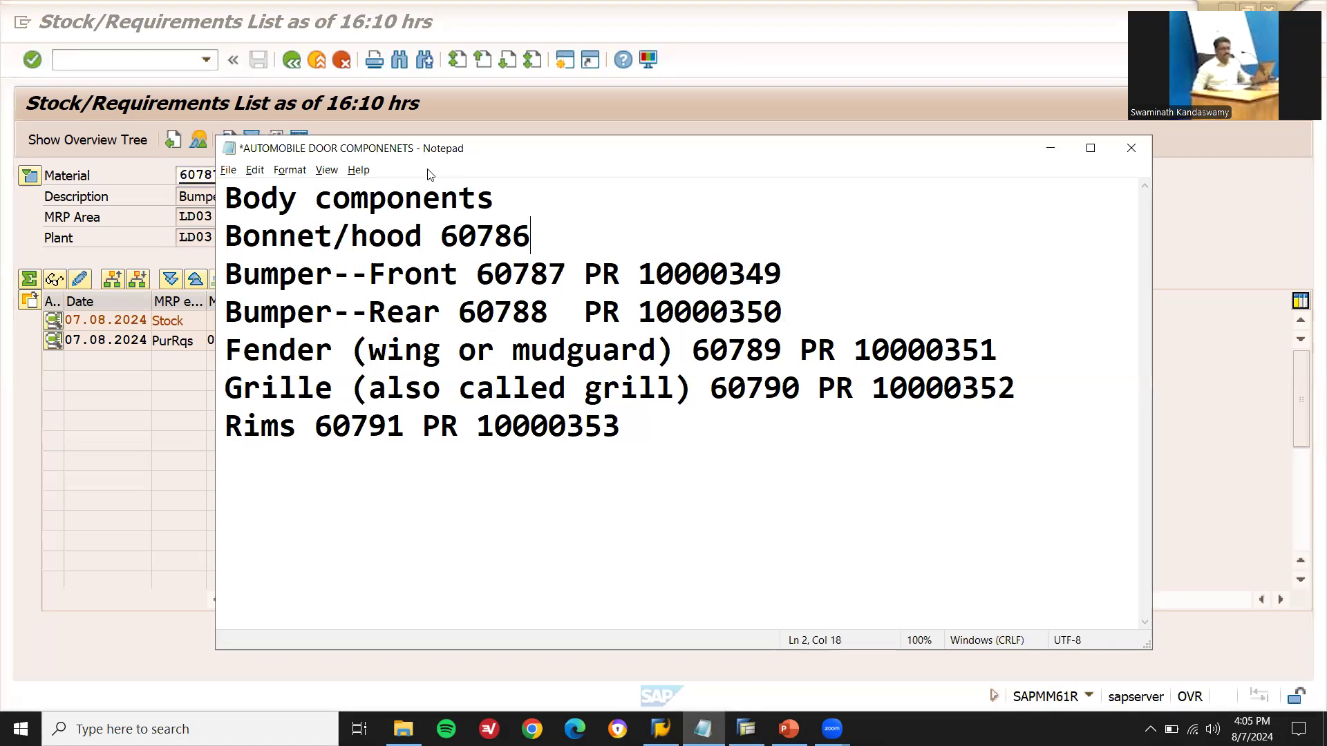
key("ctrl+v")
key("BackSpace")
key("BackSpace")
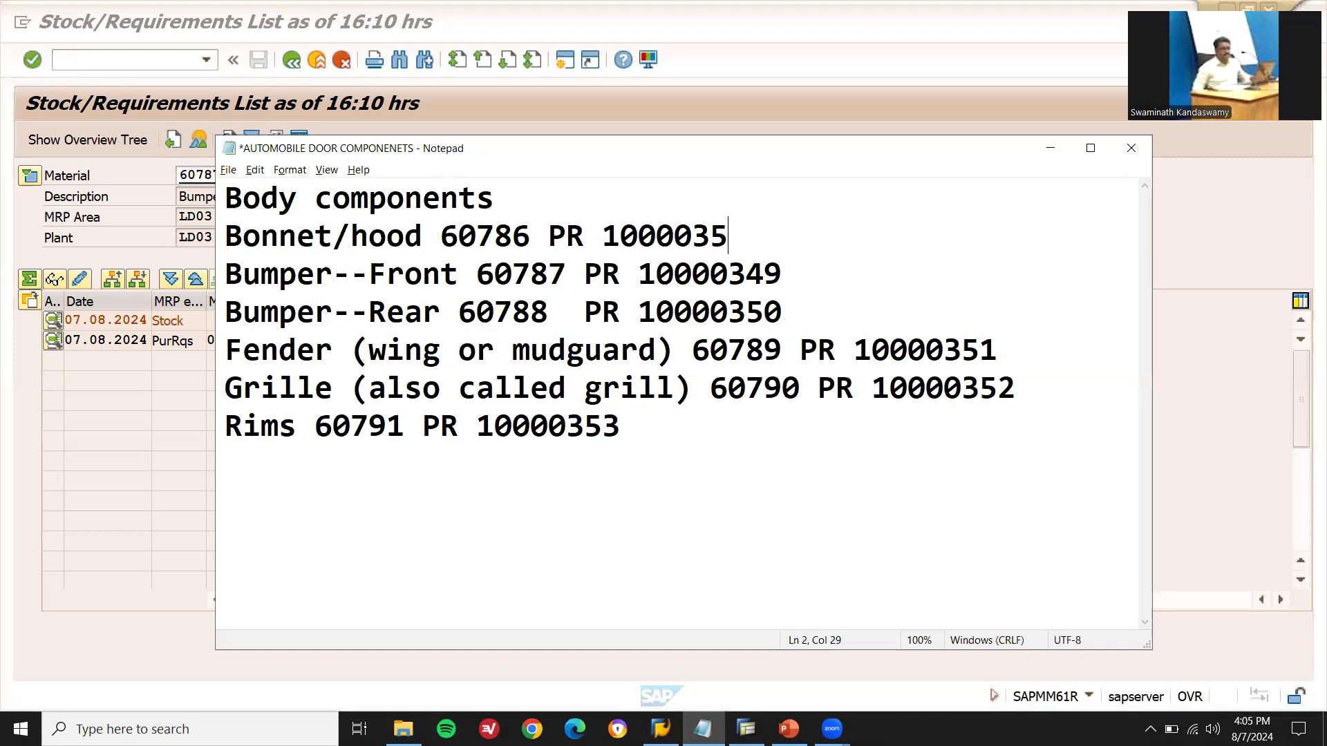
type("48")
key("alt+Tab")
Switch the Stock/Requirements List to the Bonnet/hood material, 60786, to check its purchase requisition
left_click(261, 174)
key("BackSpace")
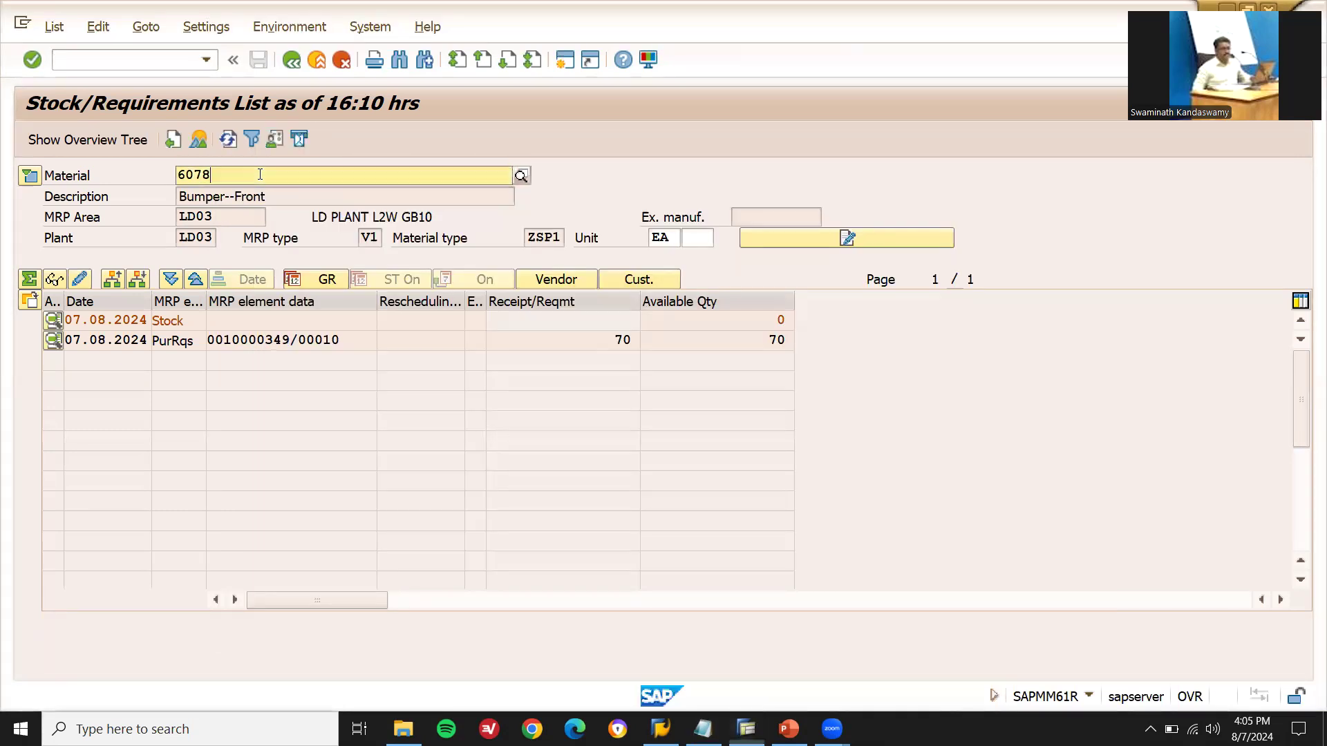
type("6")
left_click(260, 175)
key("BackSpace")
type("7")
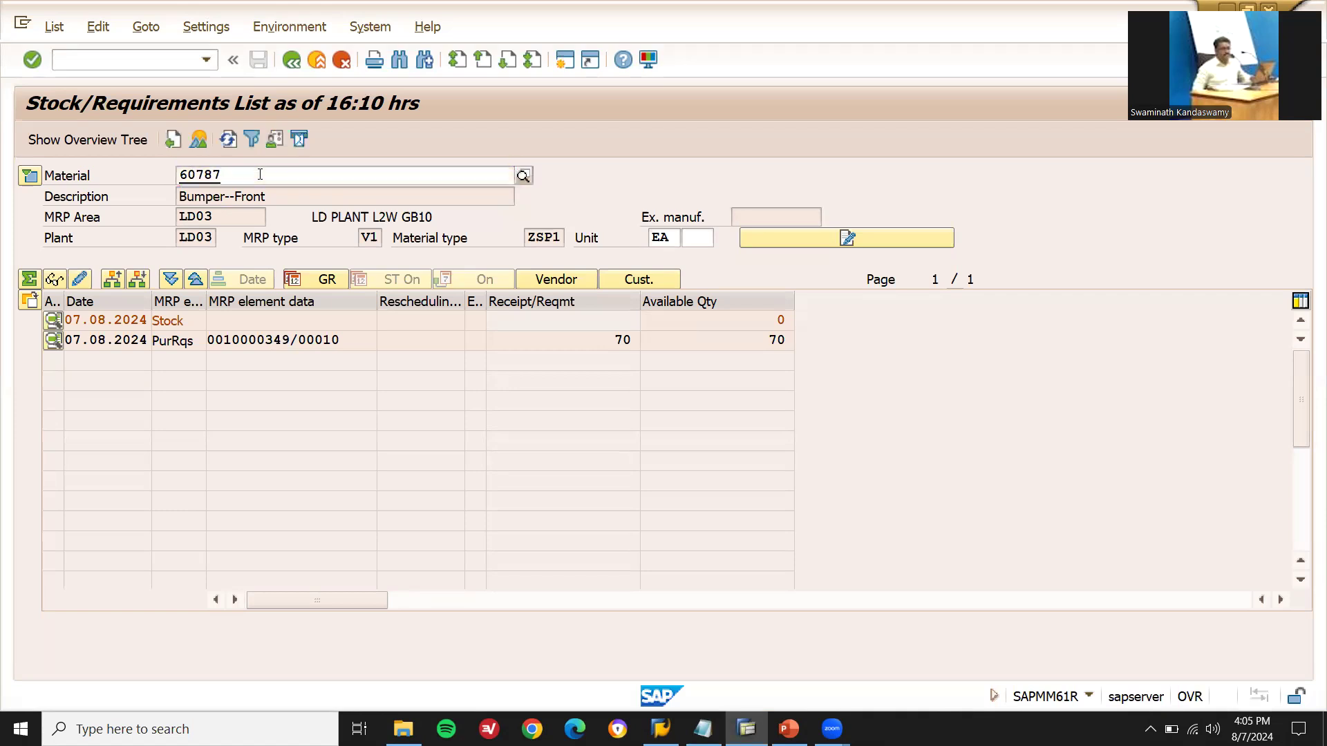
key("BackSpace")
type("6")
key("Return")
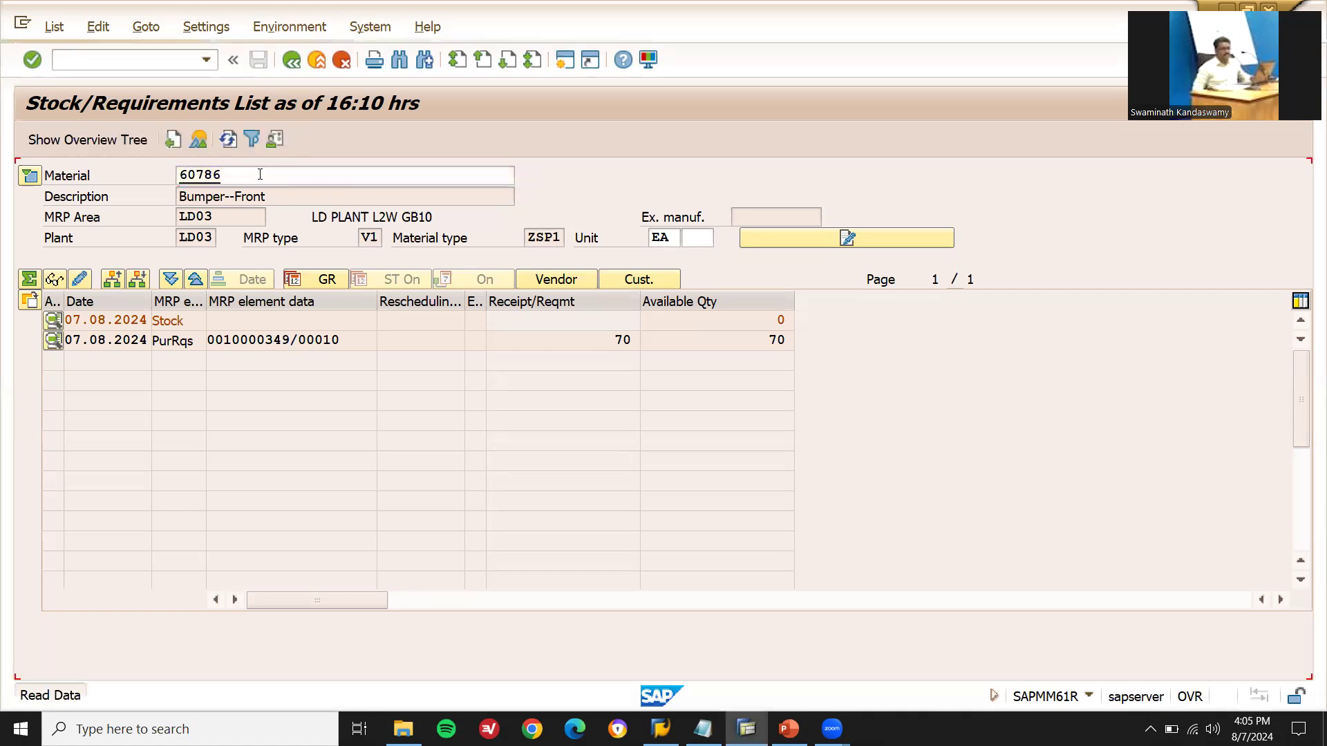
Leave the list, open purchase order creation with ME21N, and show my purchase requisitions in the Document Overview
key("F3")
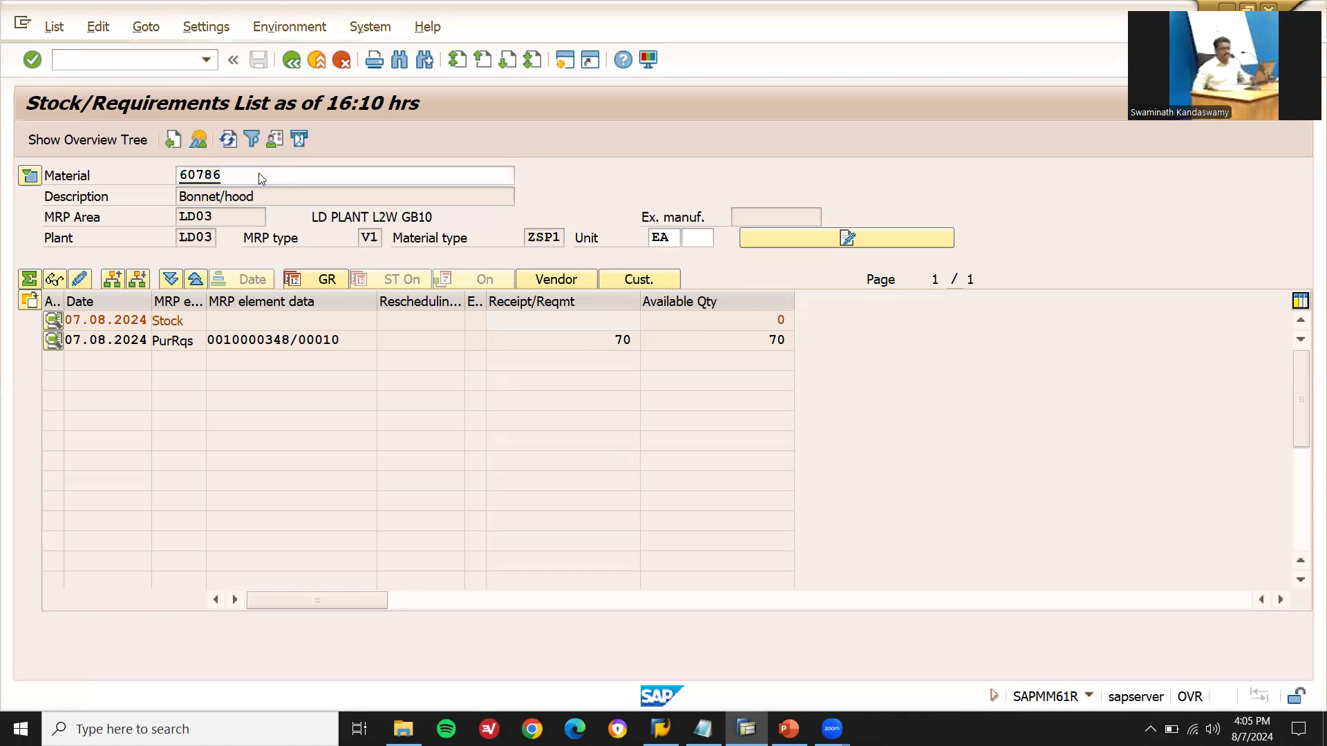
key("F3")
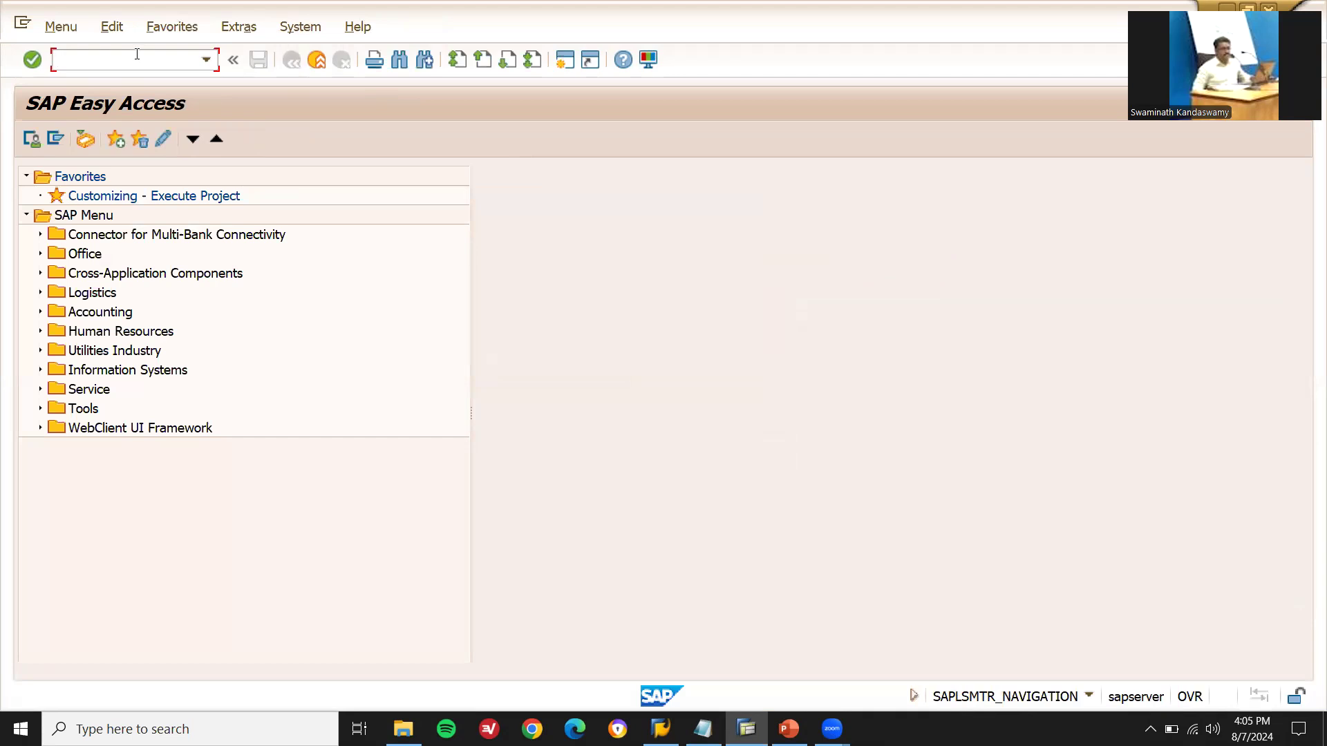
type("ME21N")
key("Return")
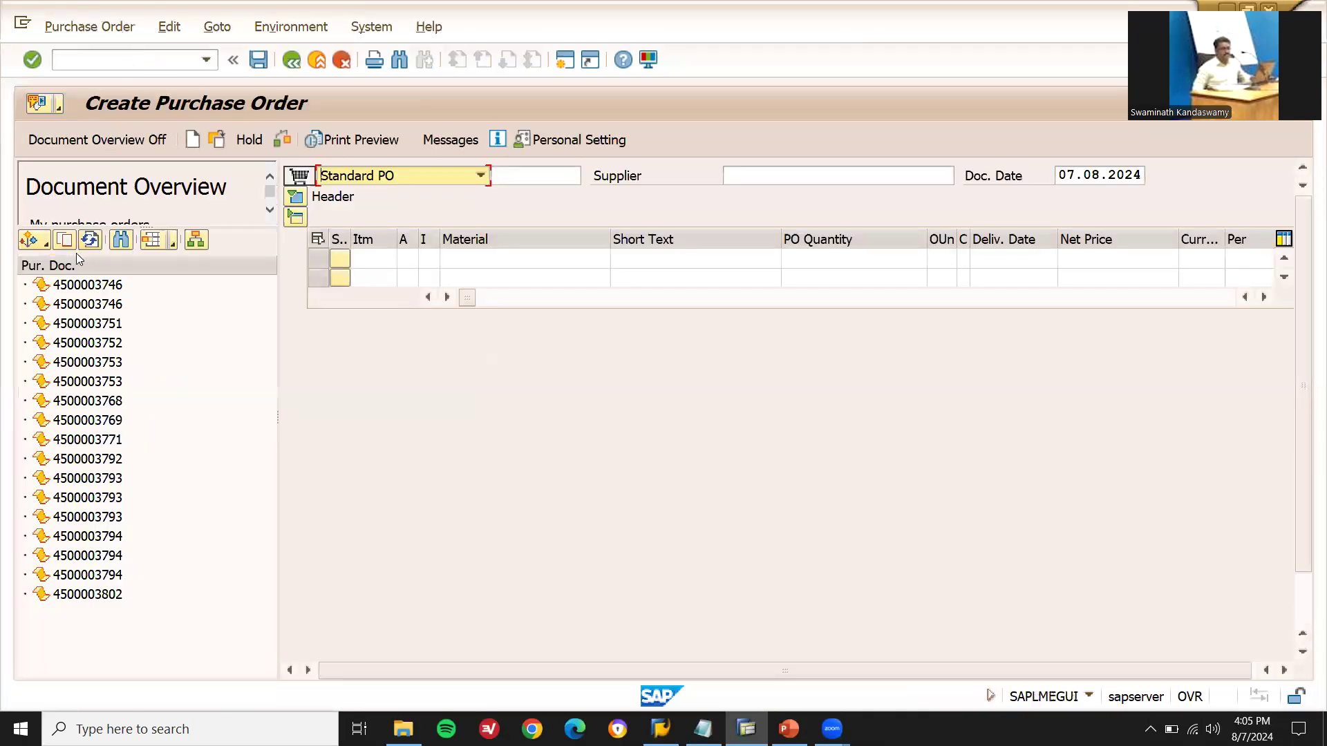
left_click(47, 243)
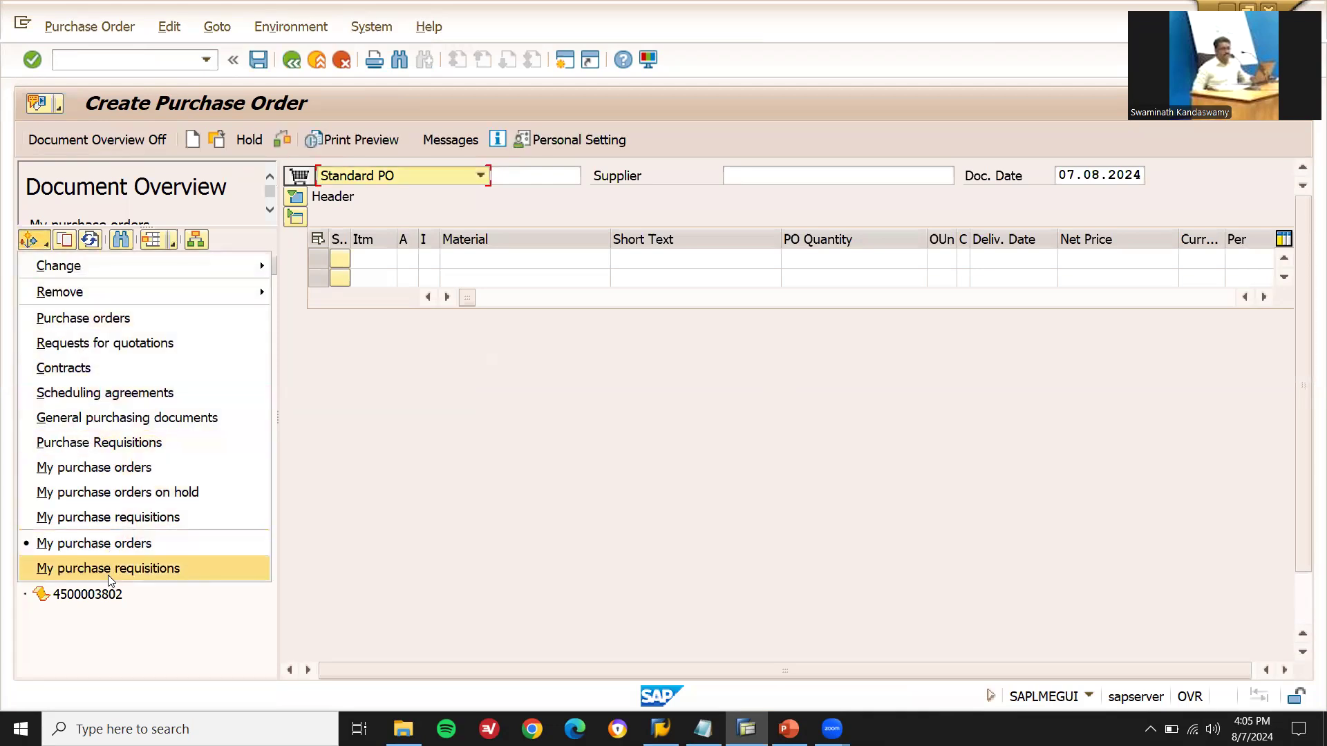
left_click(108, 568)
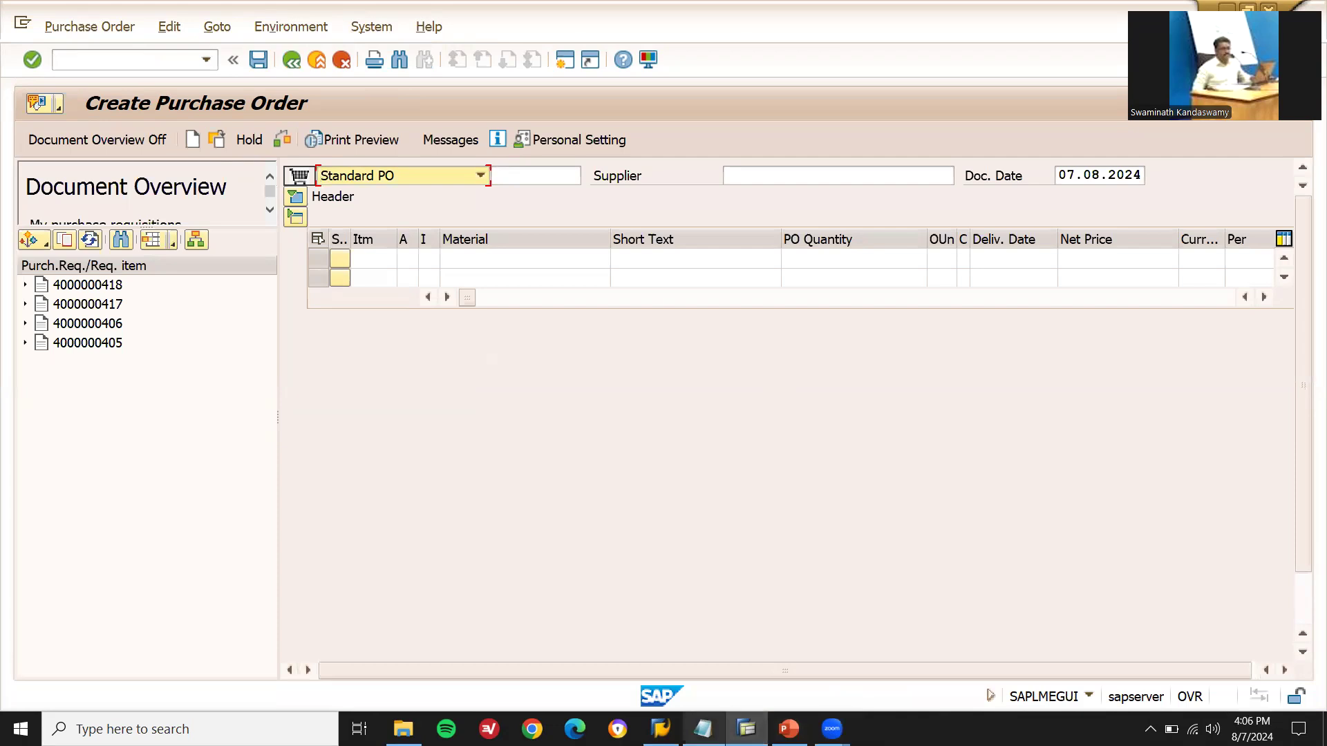
Check the recorded PR numbers in Notepad and reload my purchase requisitions in the Document Overview
left_click(703, 729)
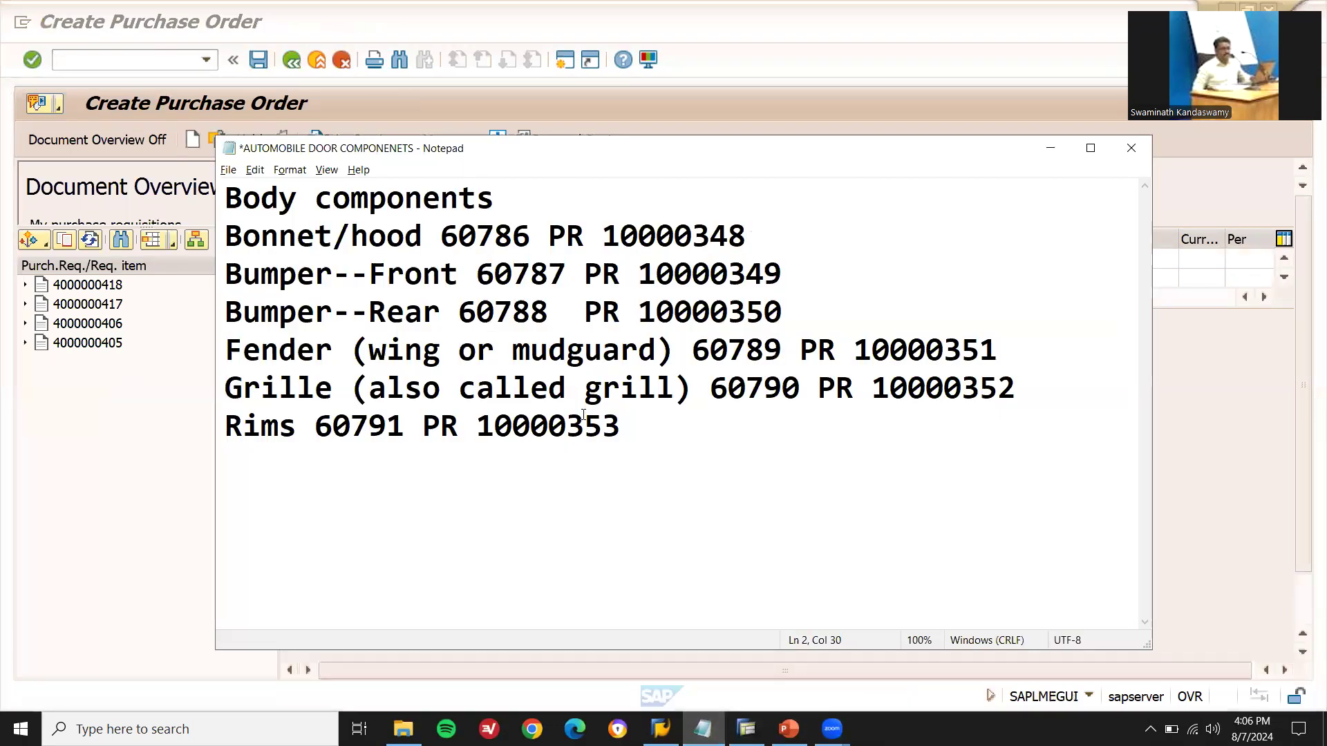
left_click(48, 242)
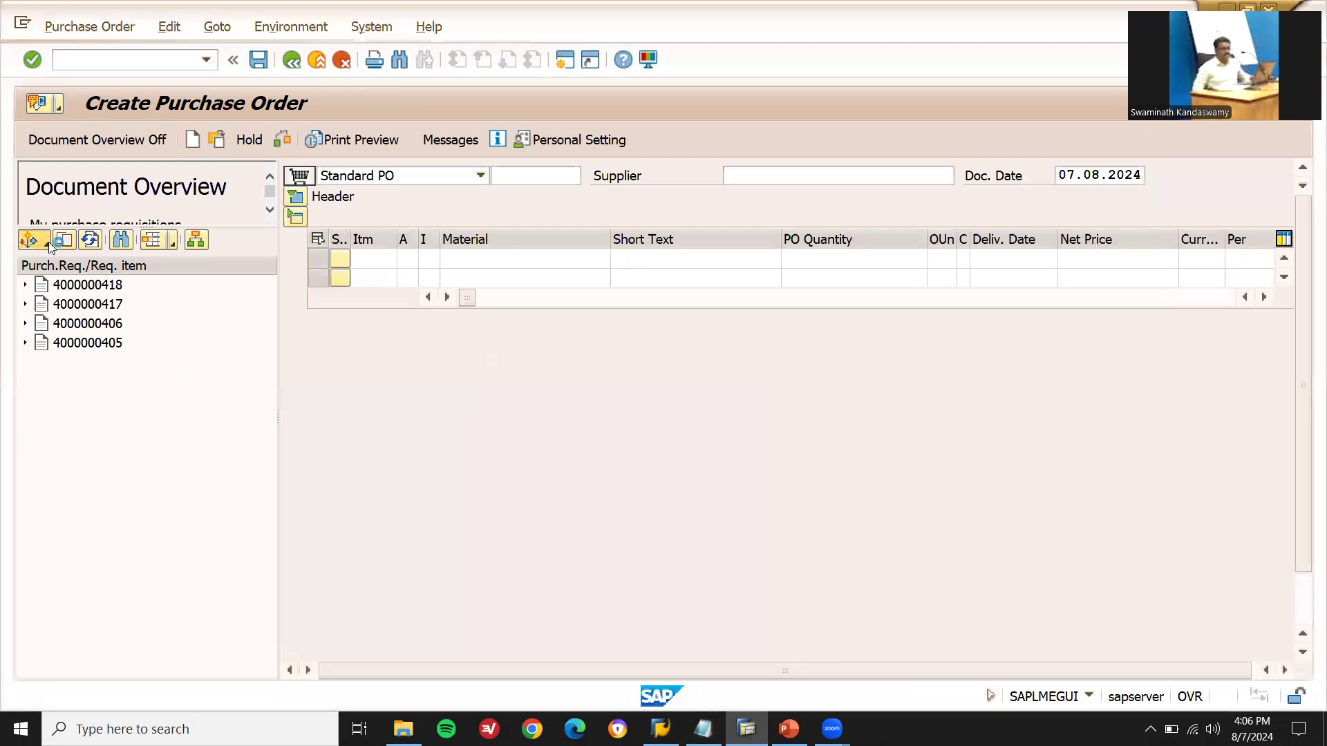
left_click(47, 241)
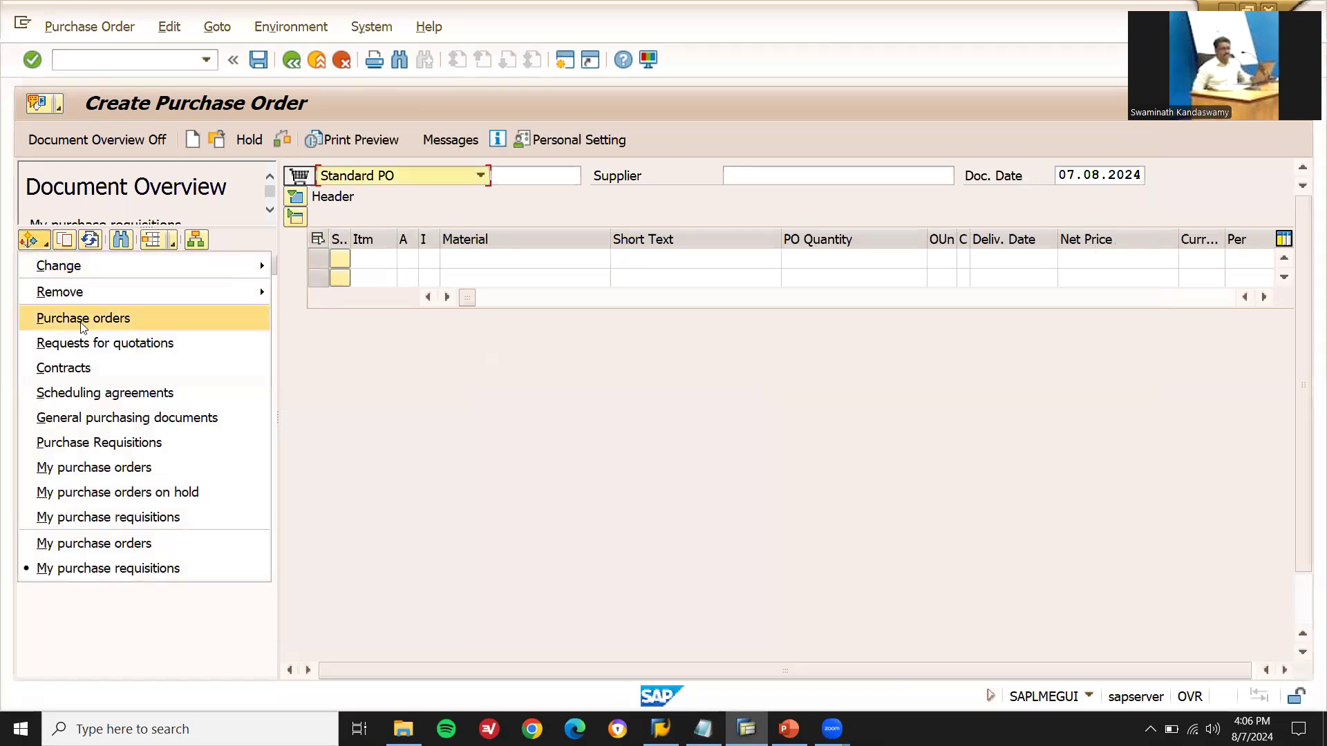
left_click(140, 519)
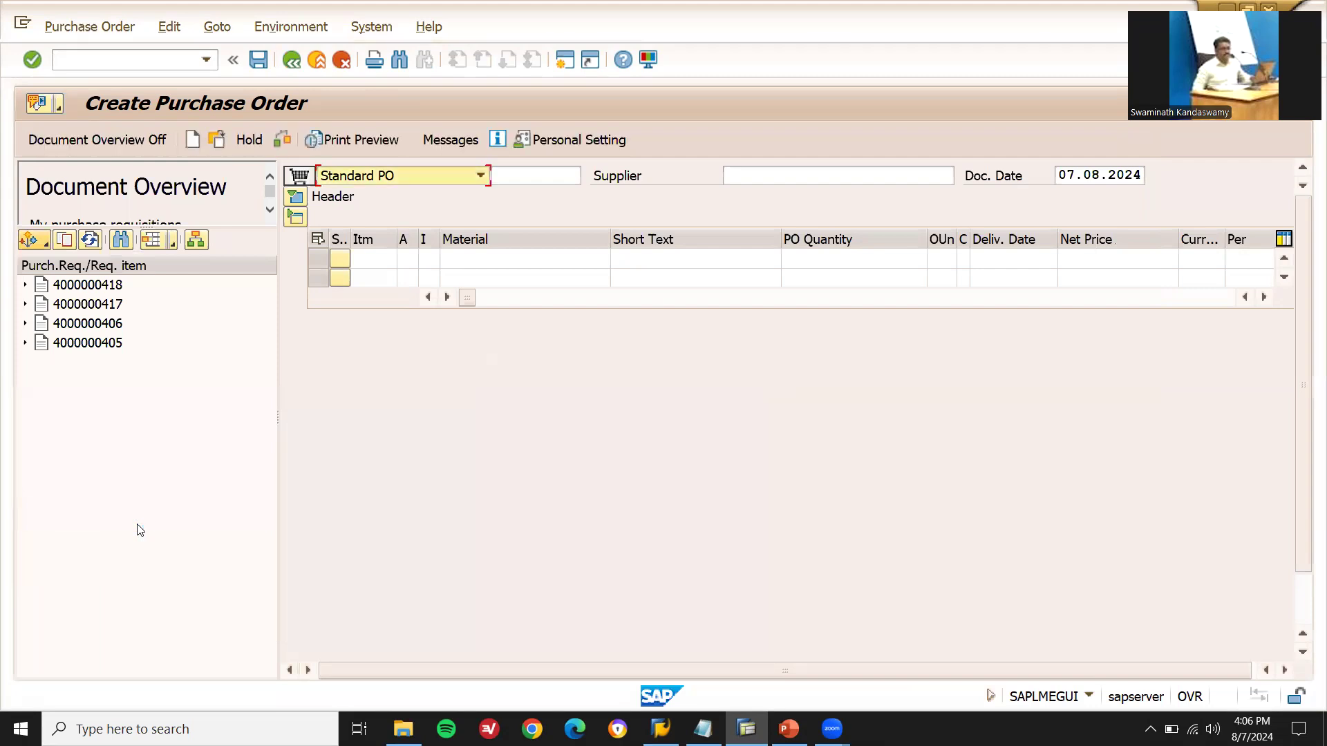
Run the Purchase Requisitions selection for the Document Overview with the material filter cleared
left_click(44, 238)
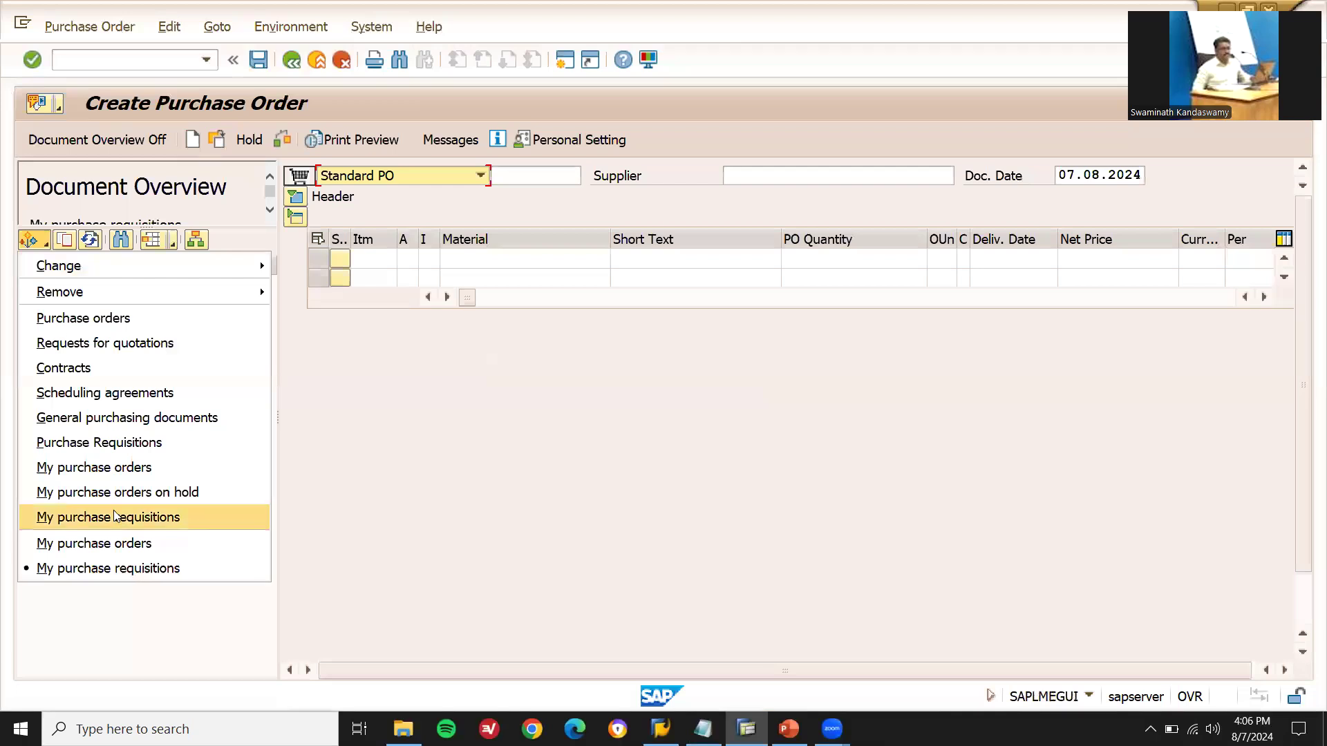
left_click(119, 446)
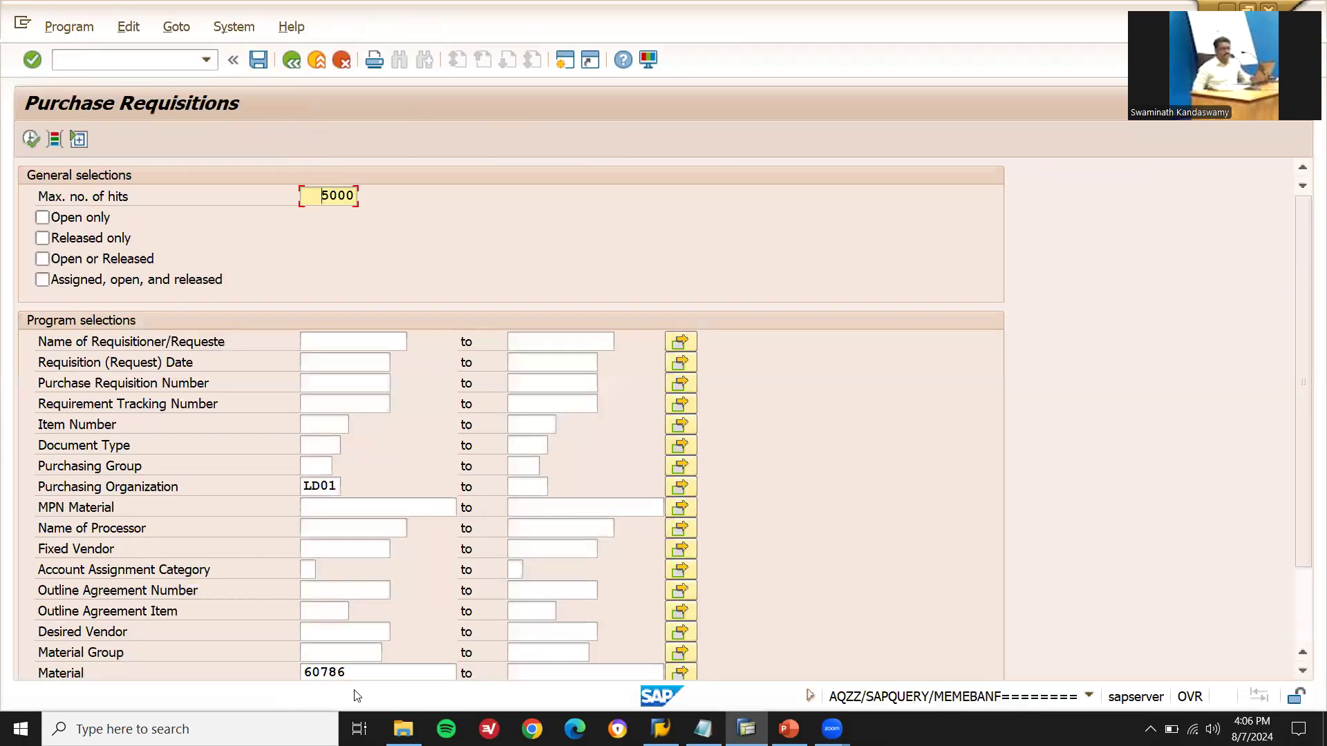
double_click(365, 672)
scroll(367, 676, "down", 1)
type("6")
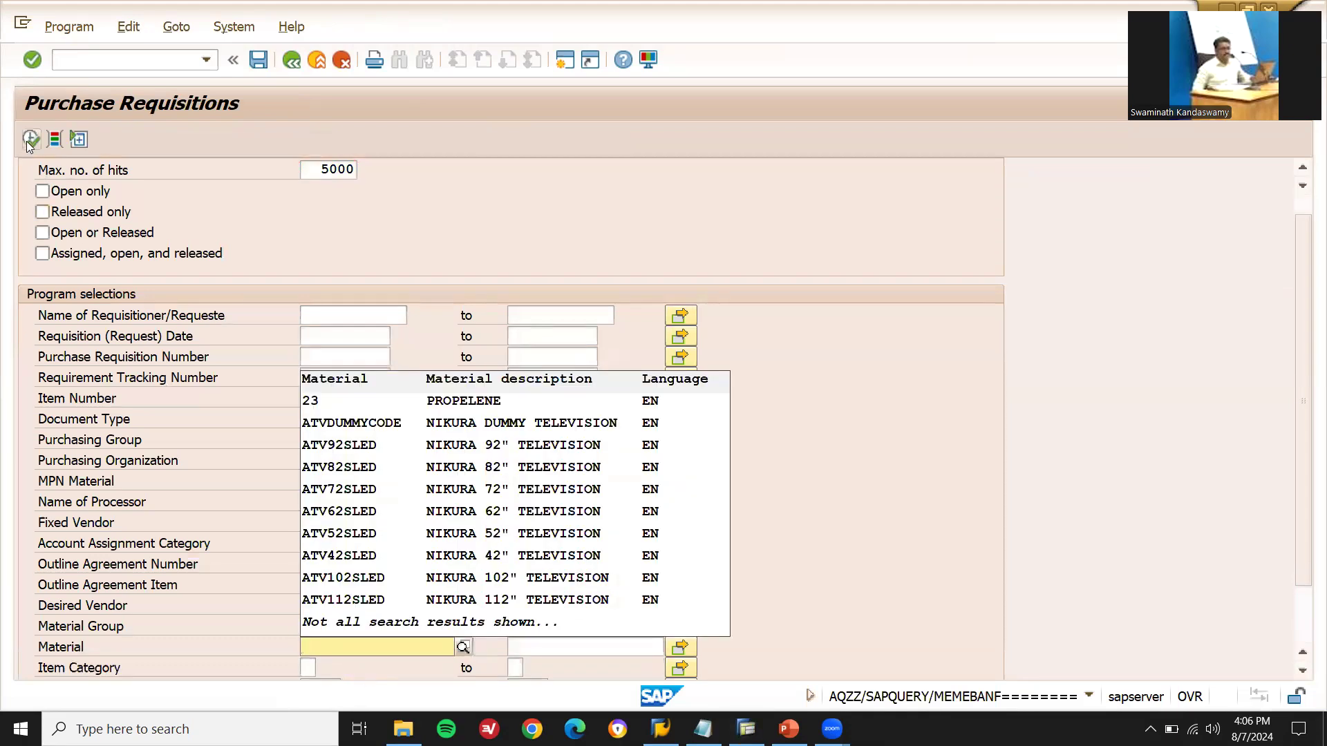
left_click(28, 139)
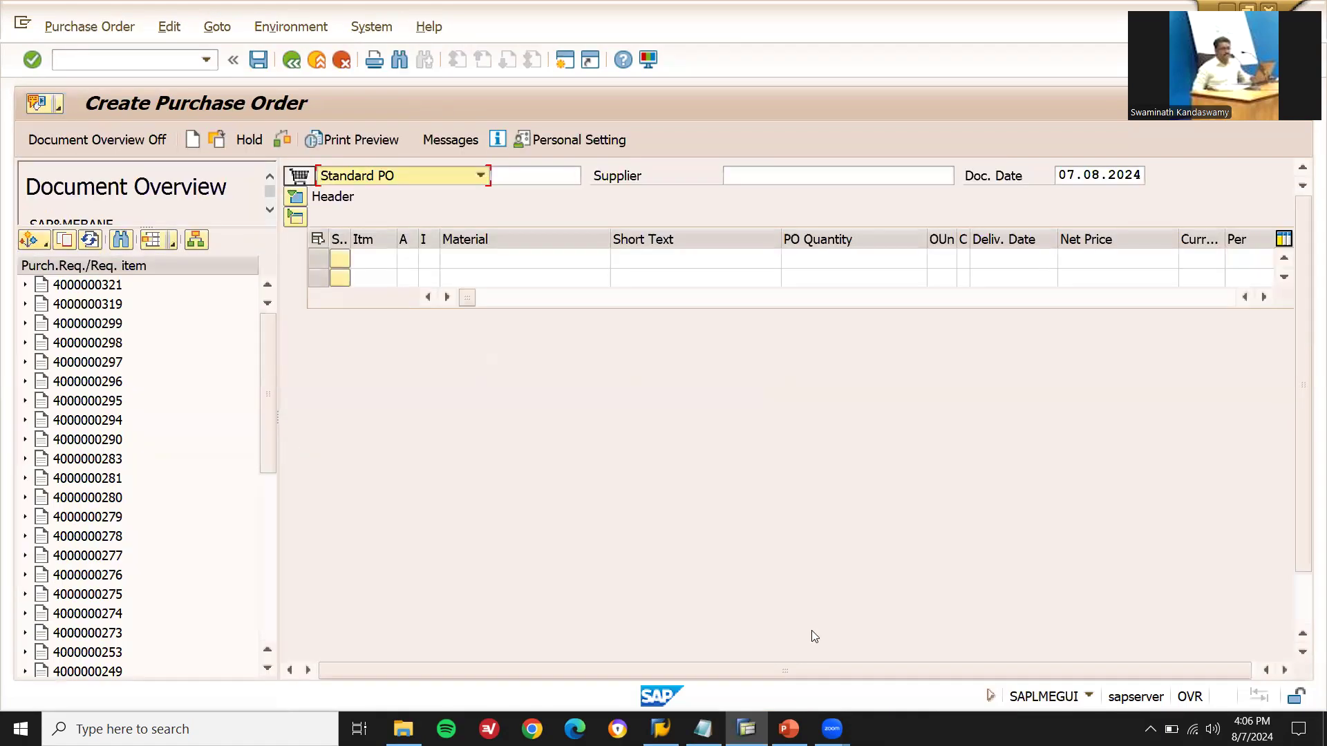
Compare the listed requisitions with the PR numbers in Notepad, and set the Document Overview back to my purchase requisitions
left_click_drag(272, 443, 269, 390)
key("alt+Tab")
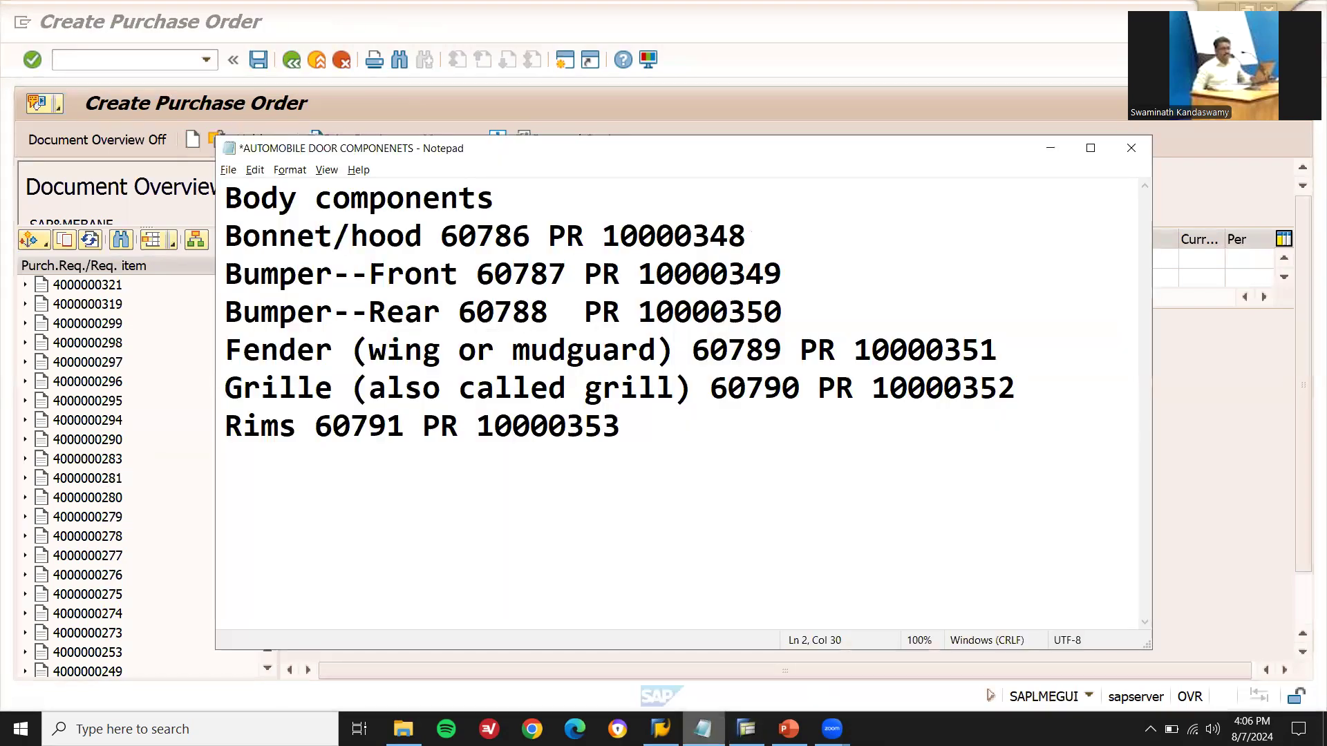
key("alt+Tab")
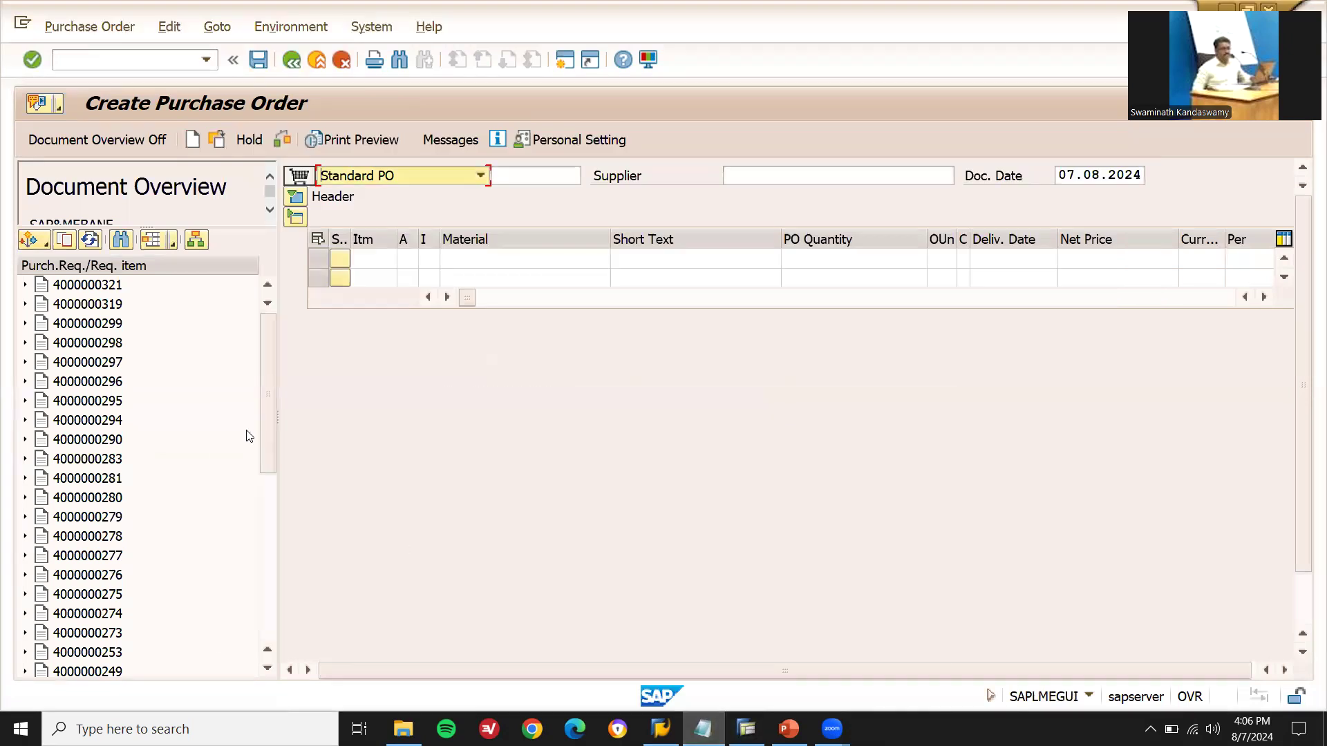
left_click_drag(260, 429, 271, 369)
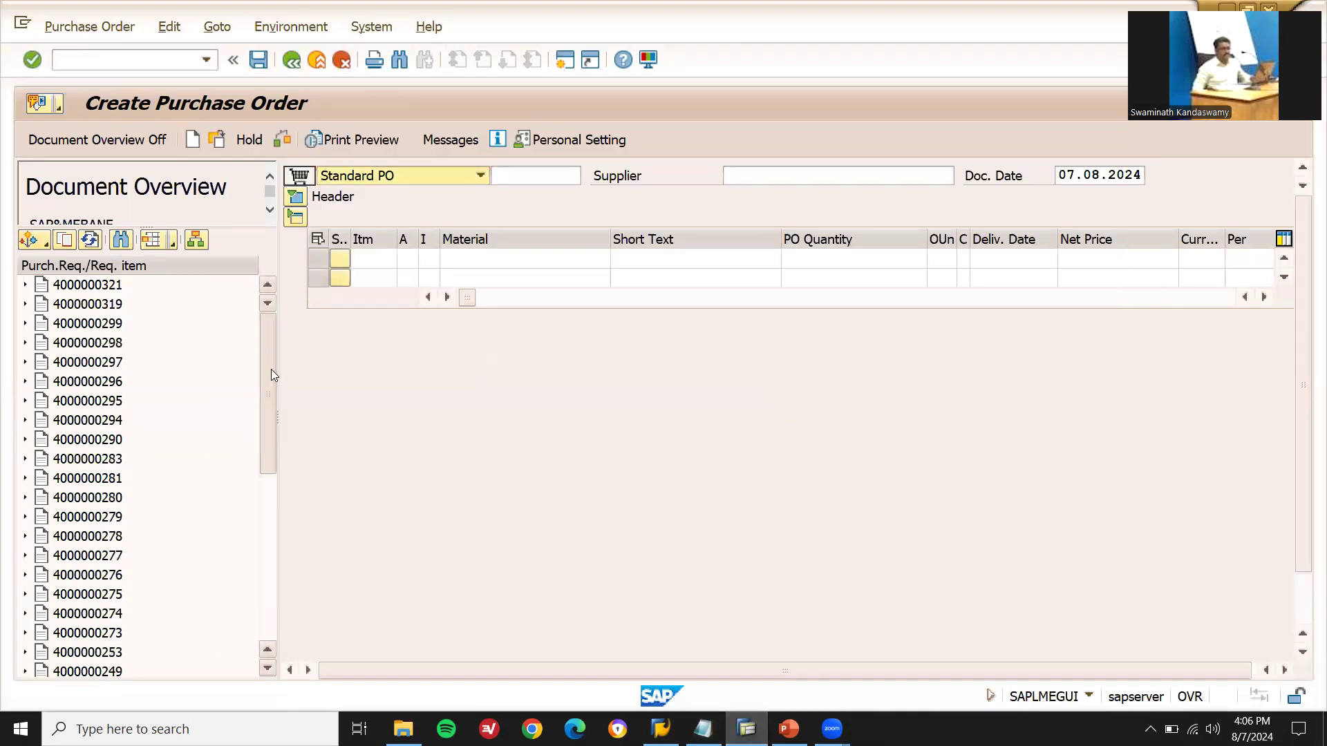
left_click(47, 241)
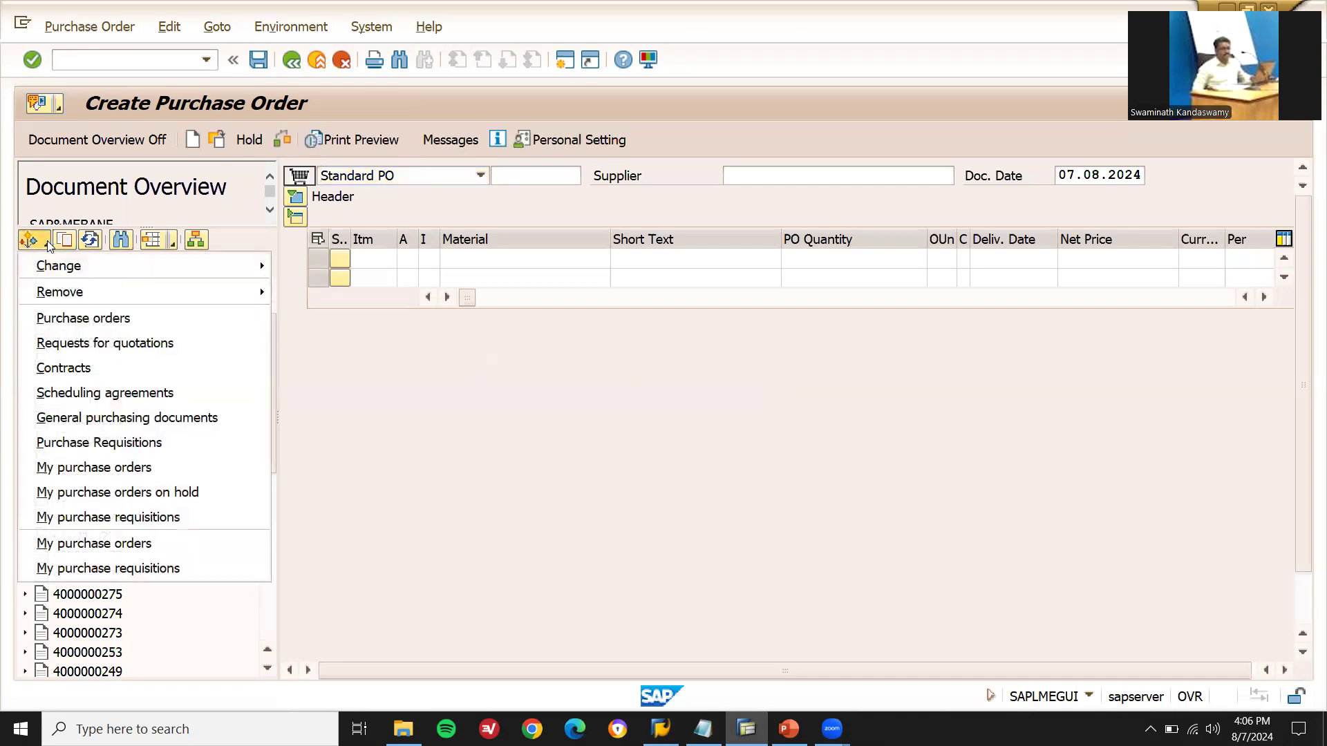
left_click(98, 521)
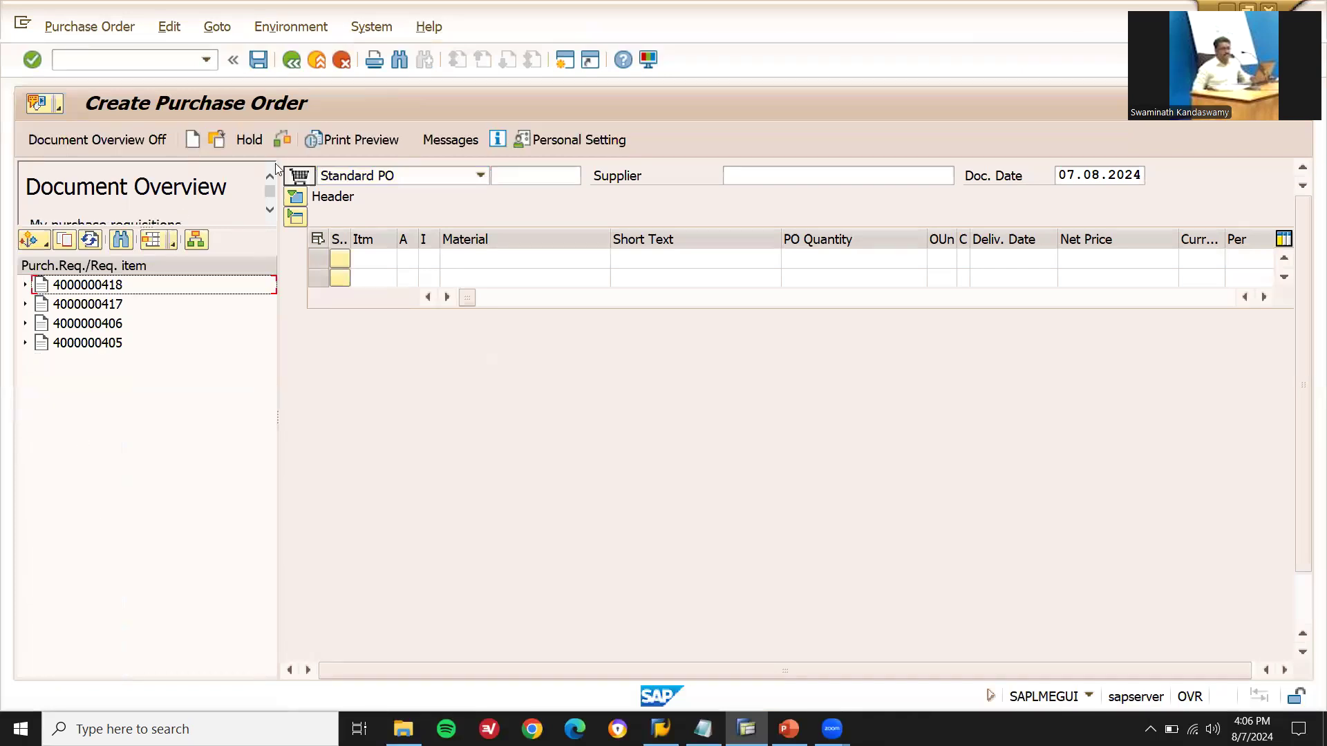
Display the MD04 Stock/Requirements List for the Bonnet/hood material, 60786, in plant LD03, and return to SAP Easy Access
left_click(153, 62)
type("/NMD04")
key("Return")
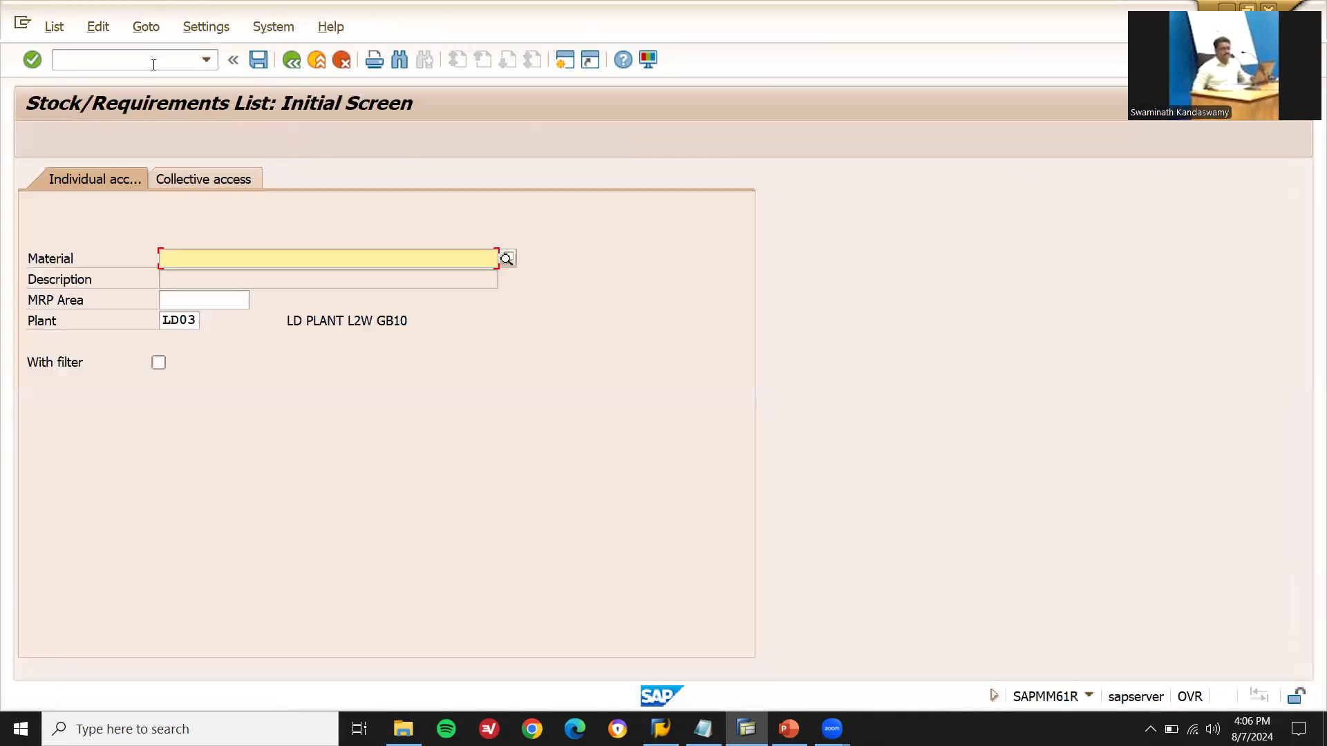
key("Down")
key("Down")
key("Return")
key("Return")
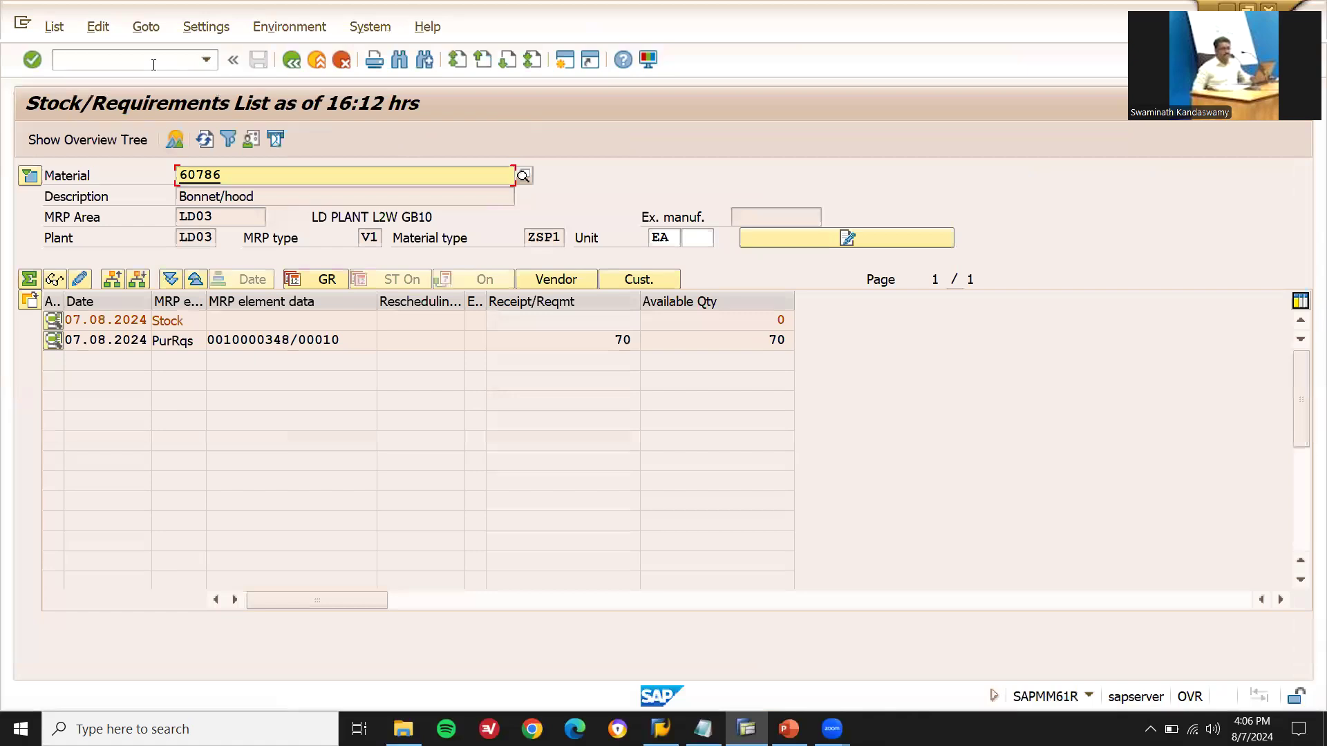
key("F3")
key("F3")
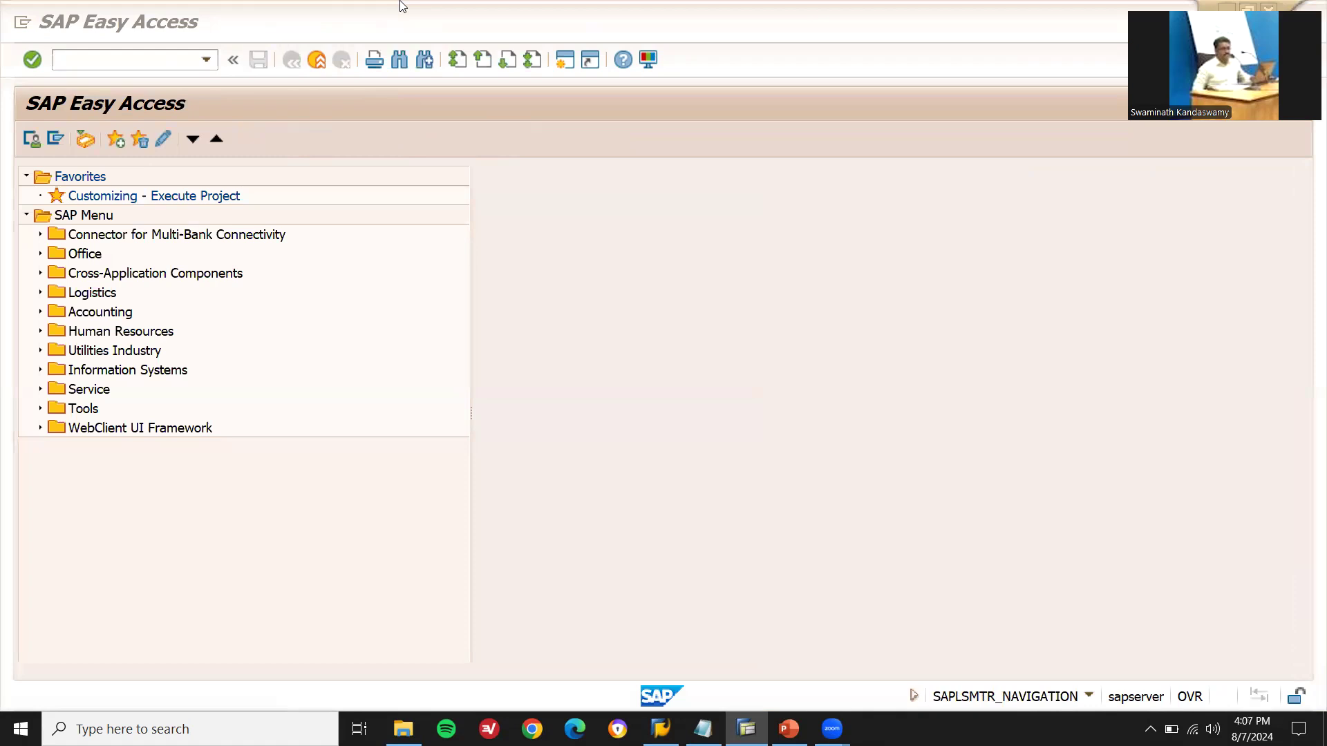
Reload the Document Overview of the purchase order with the Purchase Requisitions selection for plant LD03
key("alt+Tab")
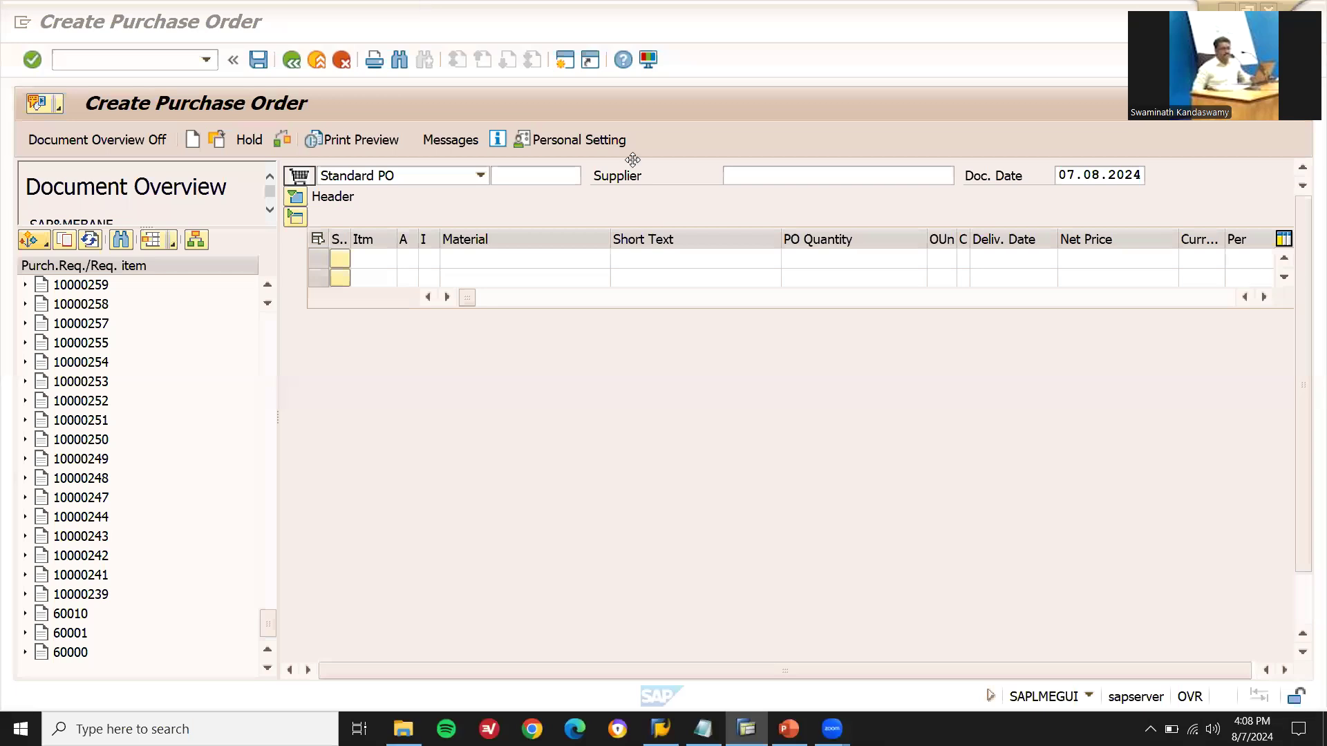
left_click(44, 240)
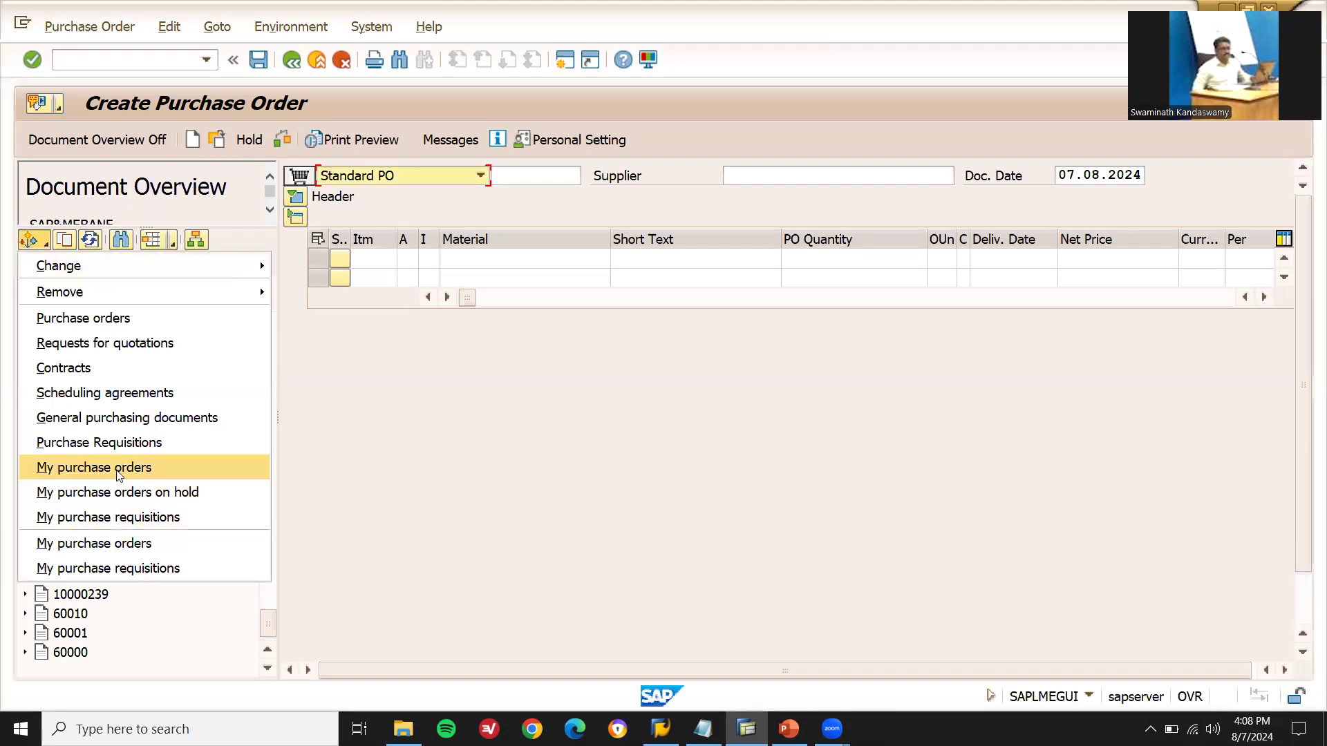
left_click(118, 446)
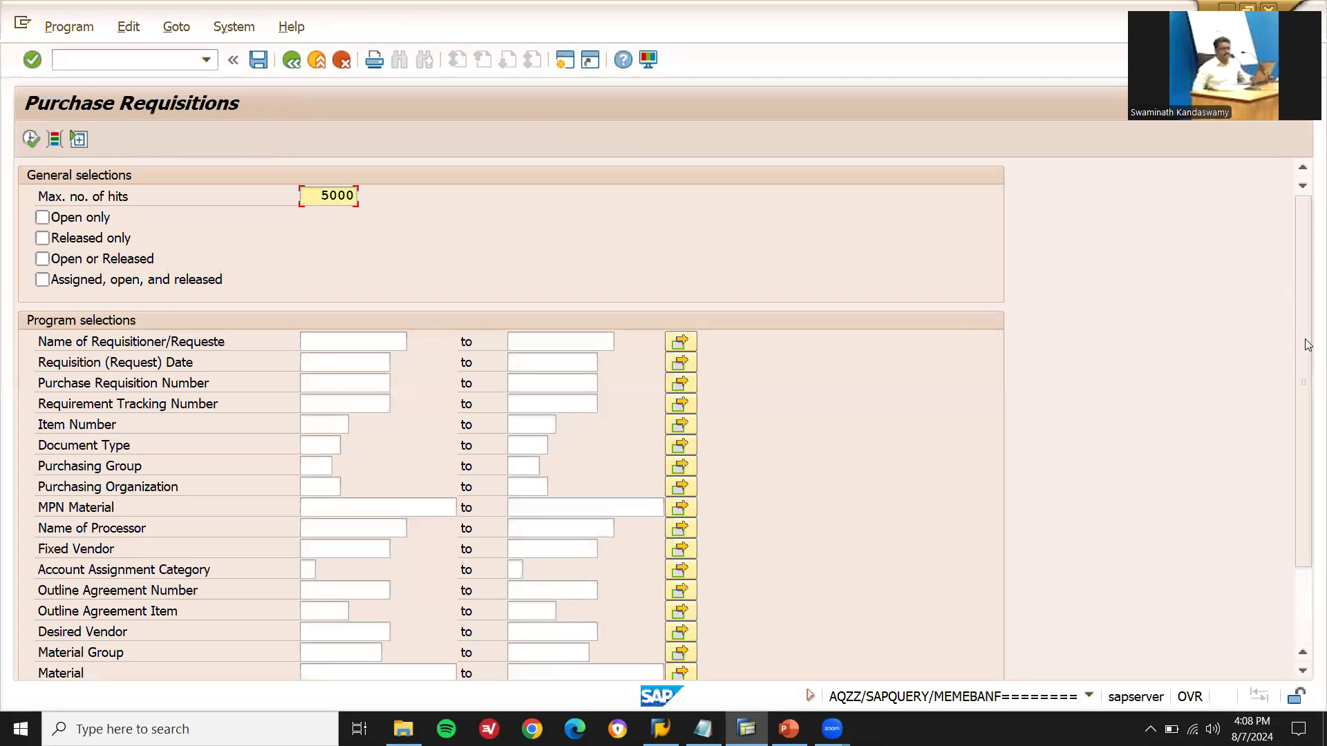
scroll(1308, 345, "down", 3)
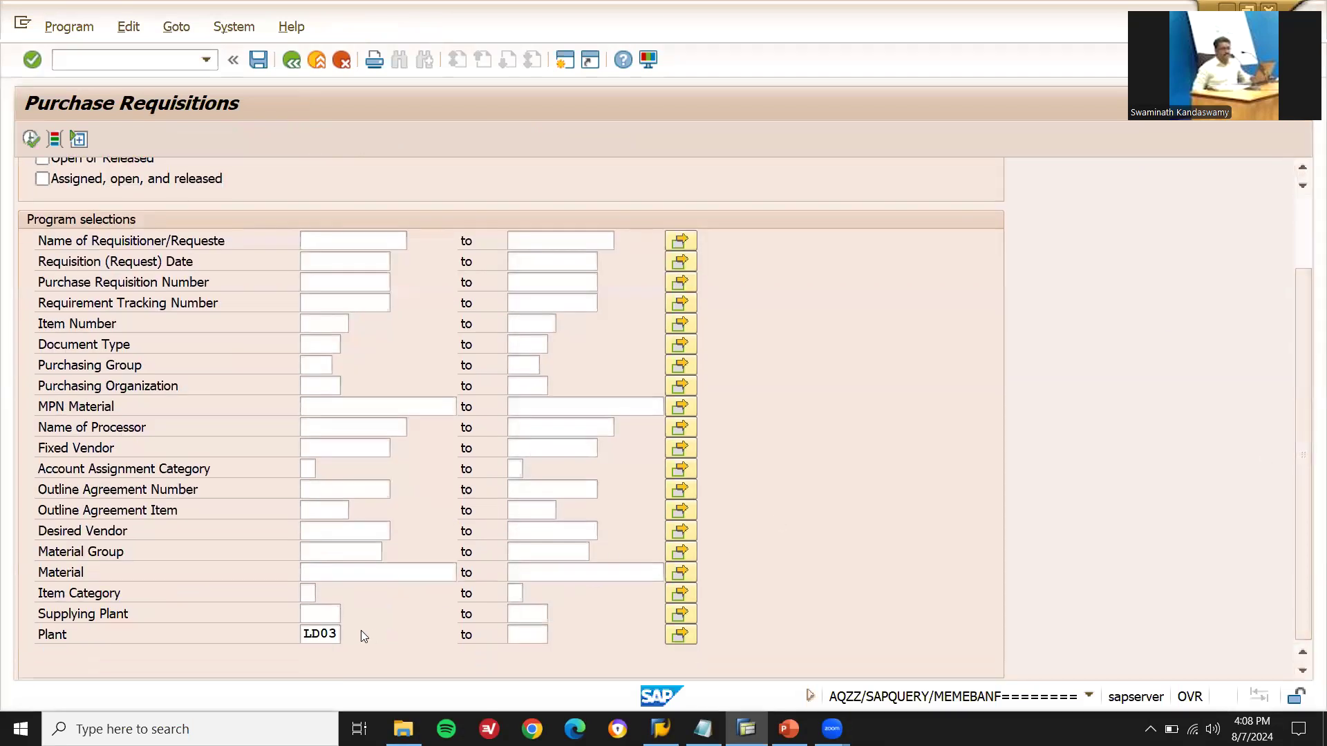
left_click(305, 634)
left_click_drag(320, 635, 307, 634)
left_click(41, 139)
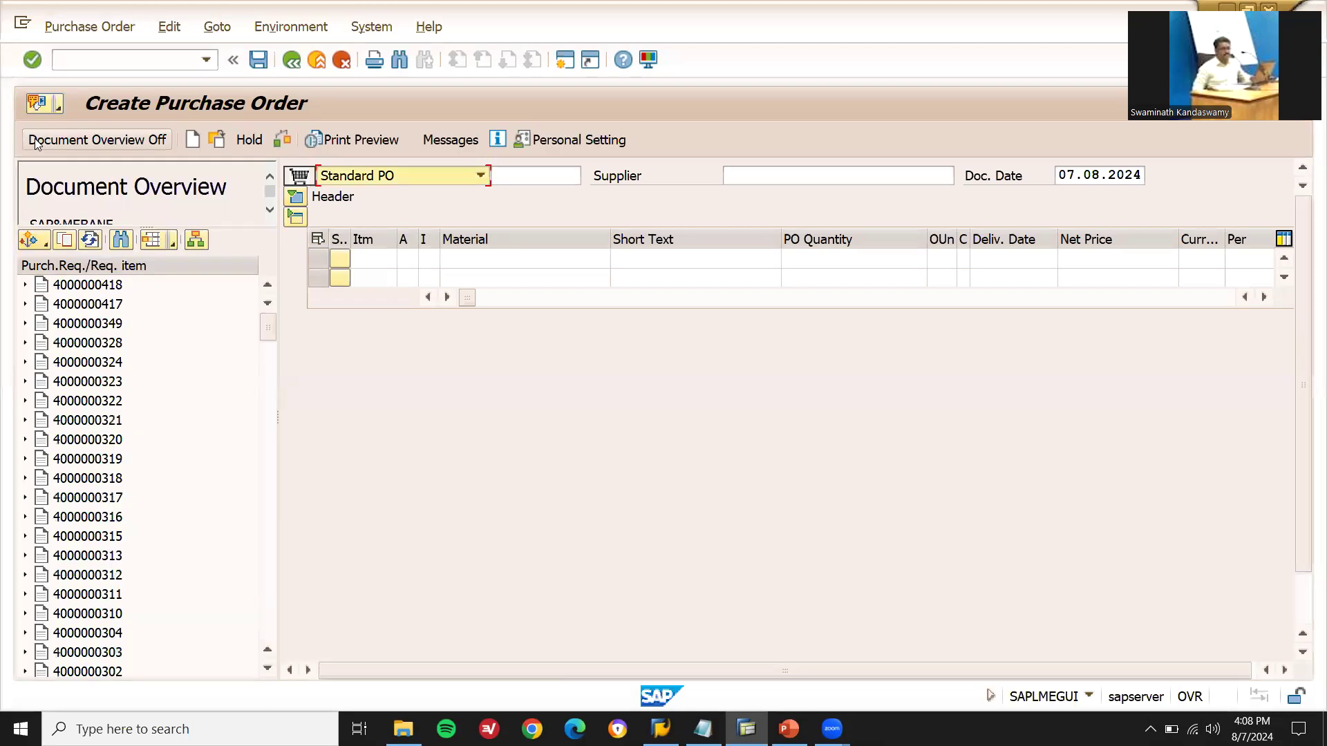
left_click_drag(265, 329, 285, 658)
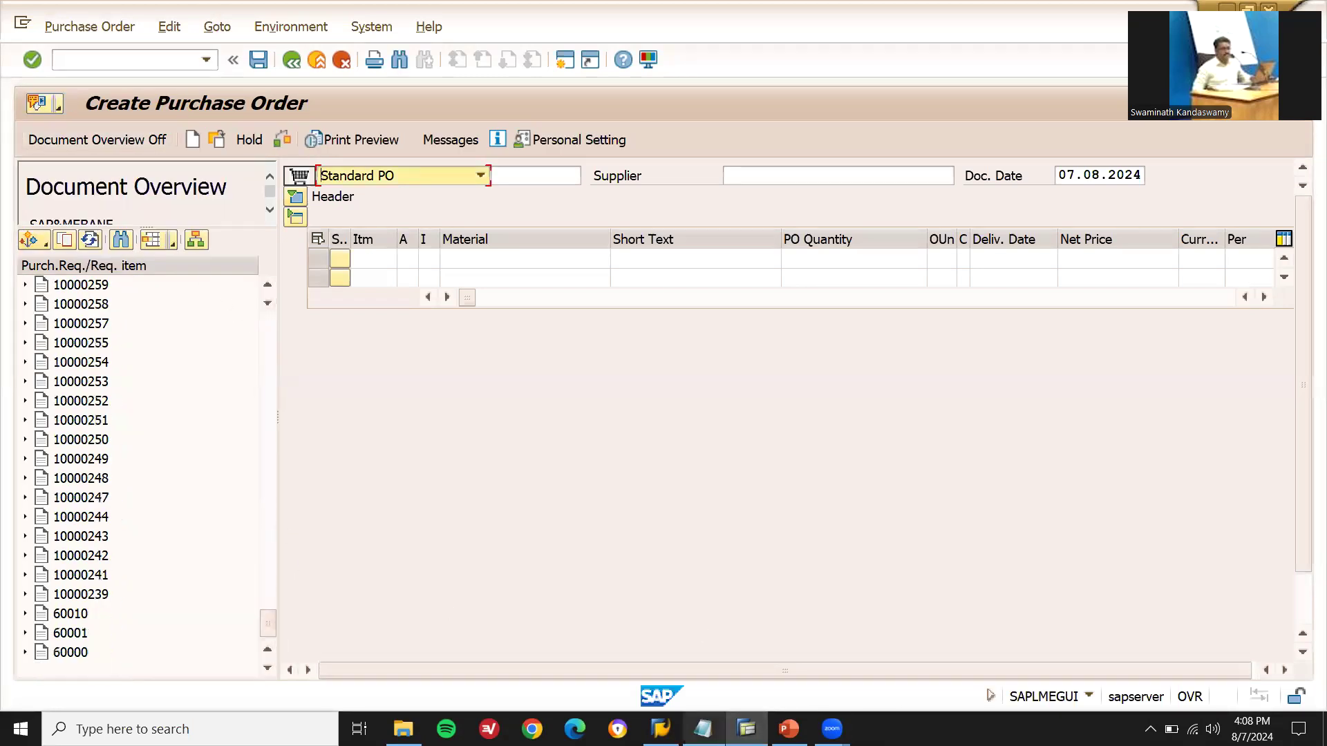
Check the PR number recorded for Rims in Notepad and locate requisition 10000353 in the Document Overview list
left_click(703, 729)
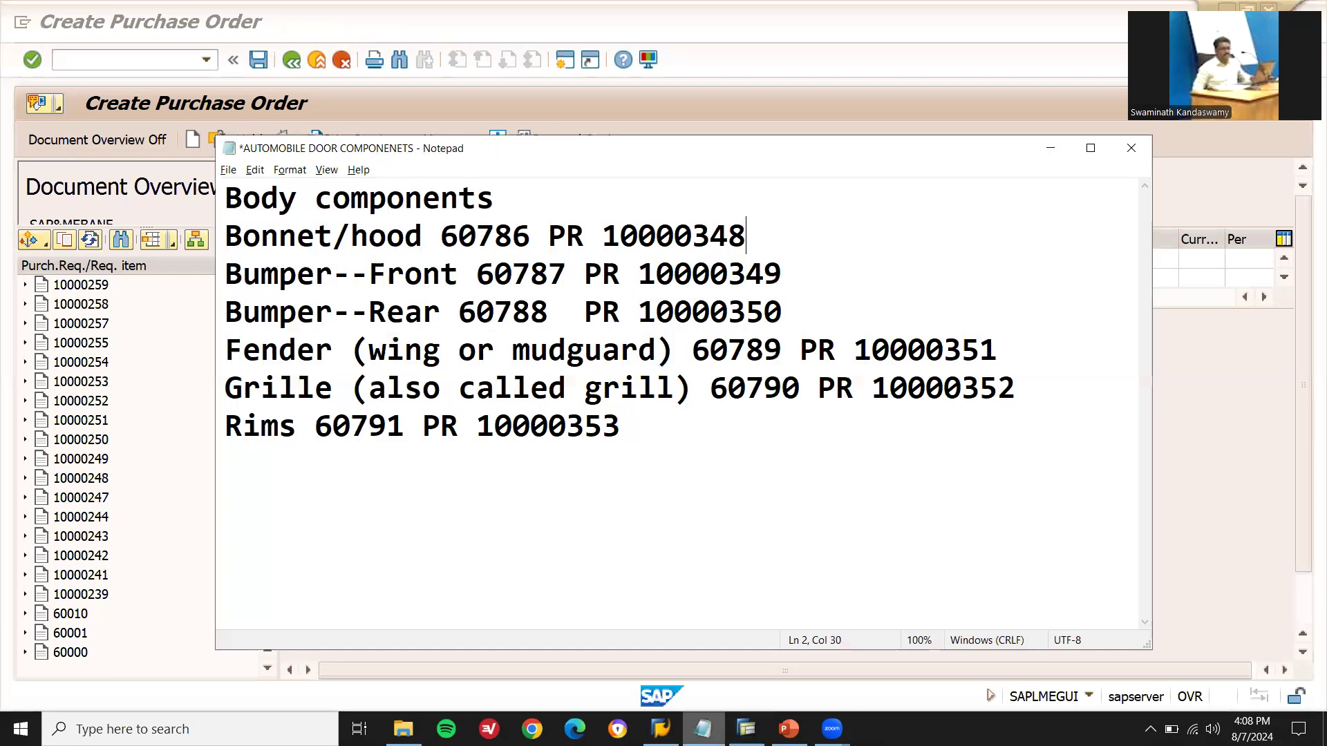
double_click(544, 423)
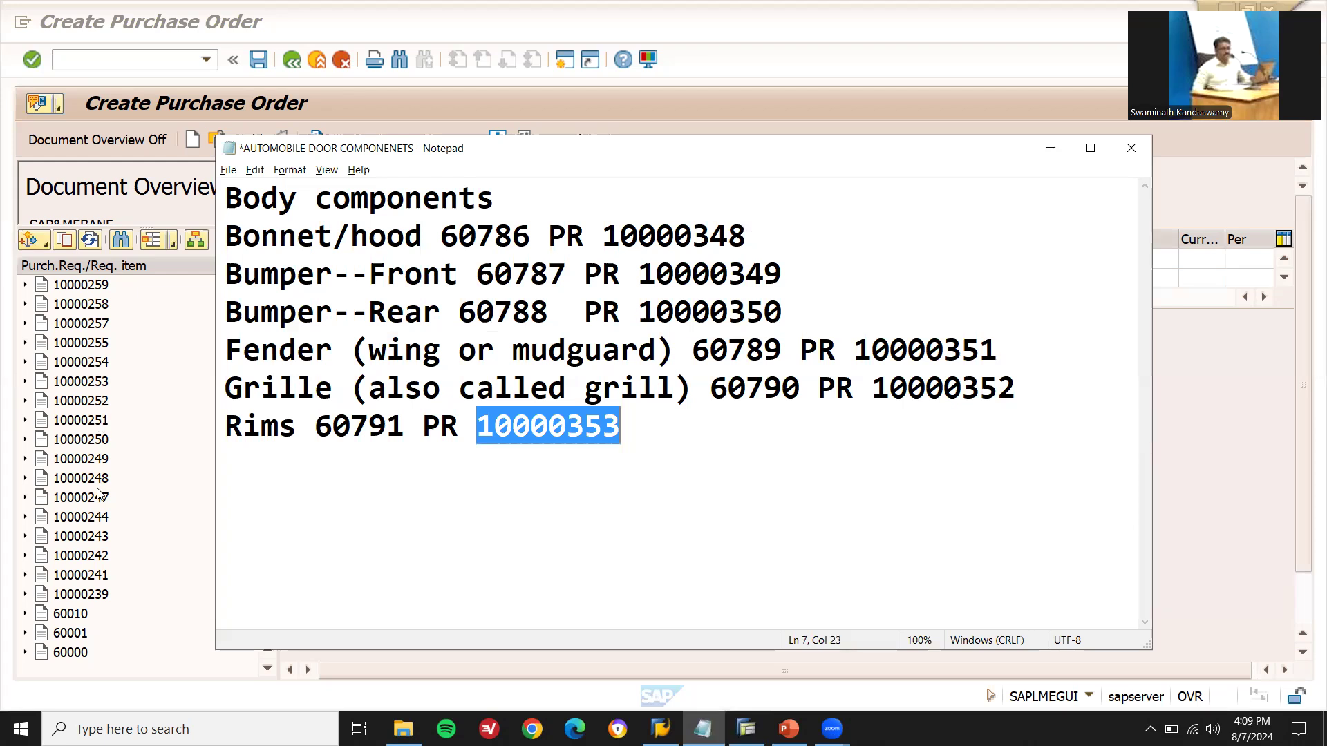
key("alt+Tab")
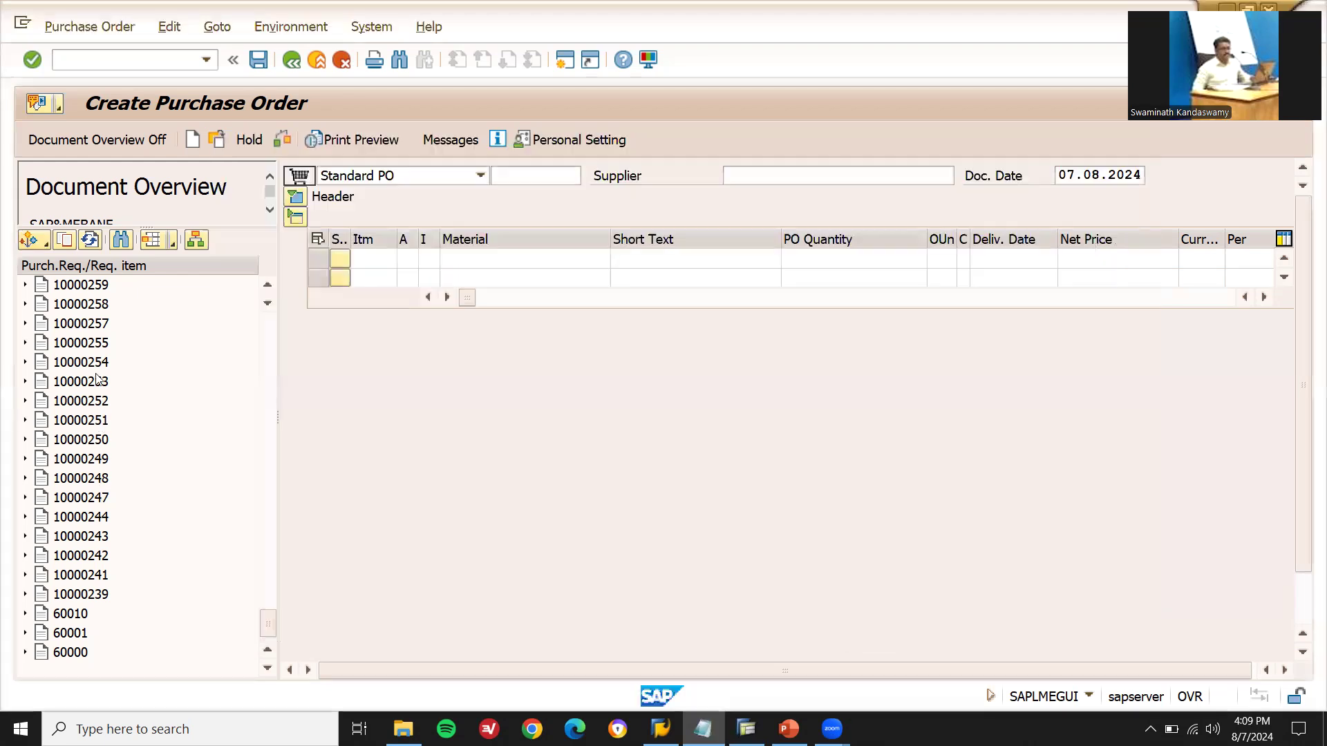
key("Up")
key("Up")
key("Up")
key("Up")
key("Up")
key("Up")
key("Up")
key("Up")
key("Up")
key("Up")
key("Up")
key("Up")
key("Up")
key("Up")
key("Up")
key("Up")
key("Up")
key("Up")
key("Up")
key("Up")
key("Up")
key("Up")
key("Up")
key("Up")
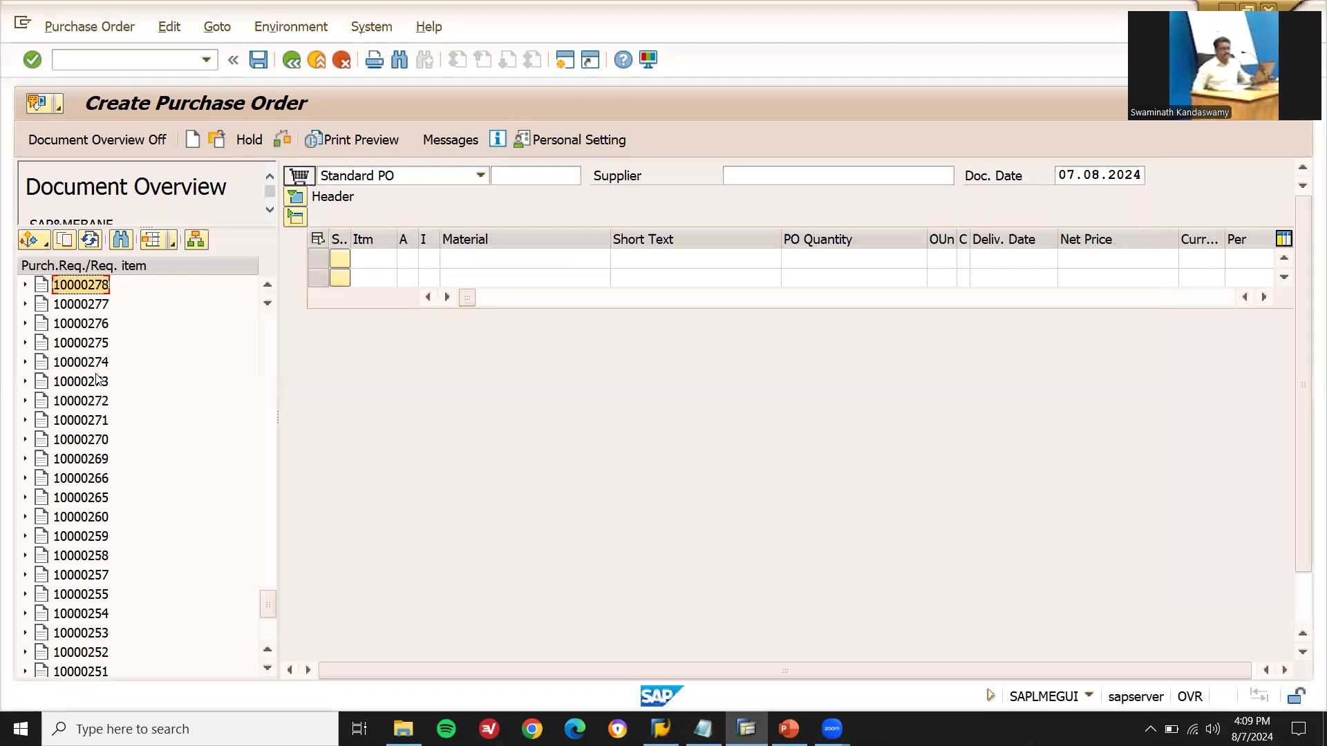
key("Up")
key("Up")
key("Up")
key("Up")
key("Up")
key("Up")
key("Up")
key("Up")
key("Up")
key("Up")
key("Up")
key("Up")
key("Up")
key("Up")
key("Up")
key("Up")
key("Up")
key("Up")
key("Up")
key("Up")
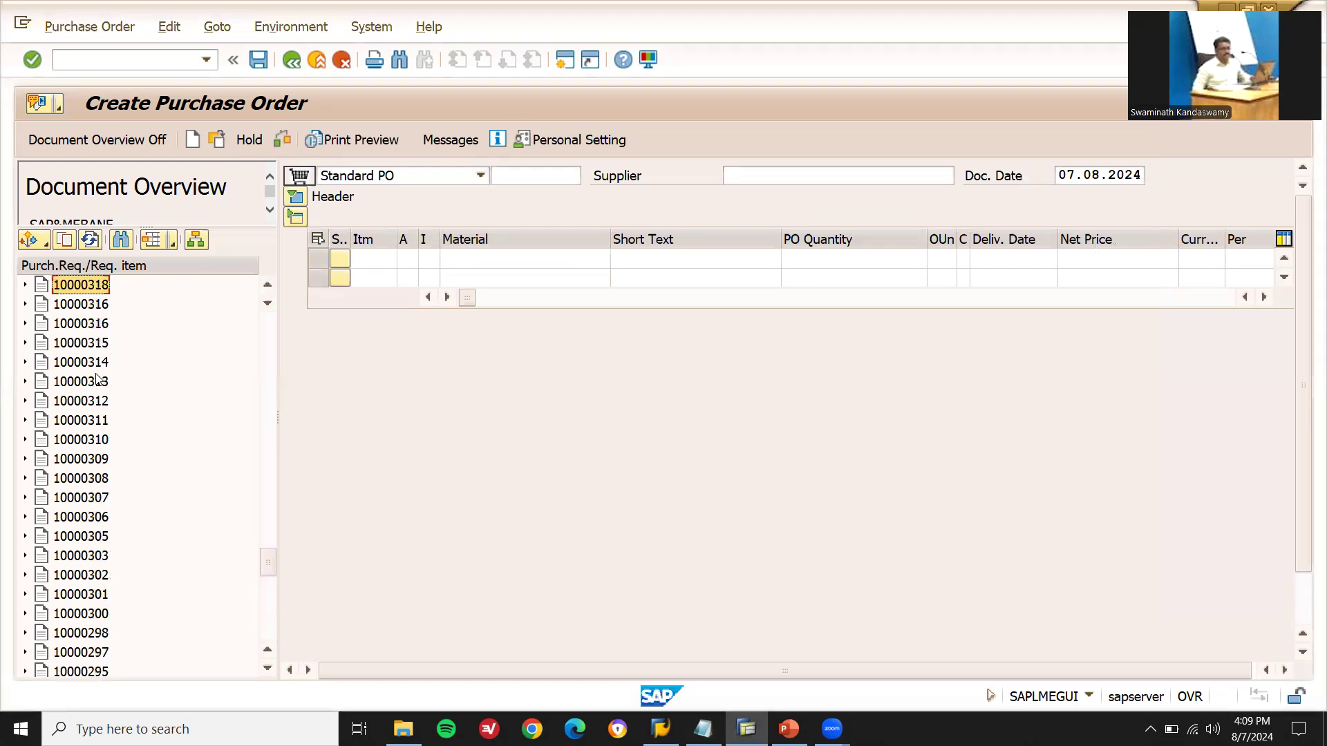
key("Down")
key("Down")
key("Down")
key("Down")
key("Down")
key("Down")
key("Down")
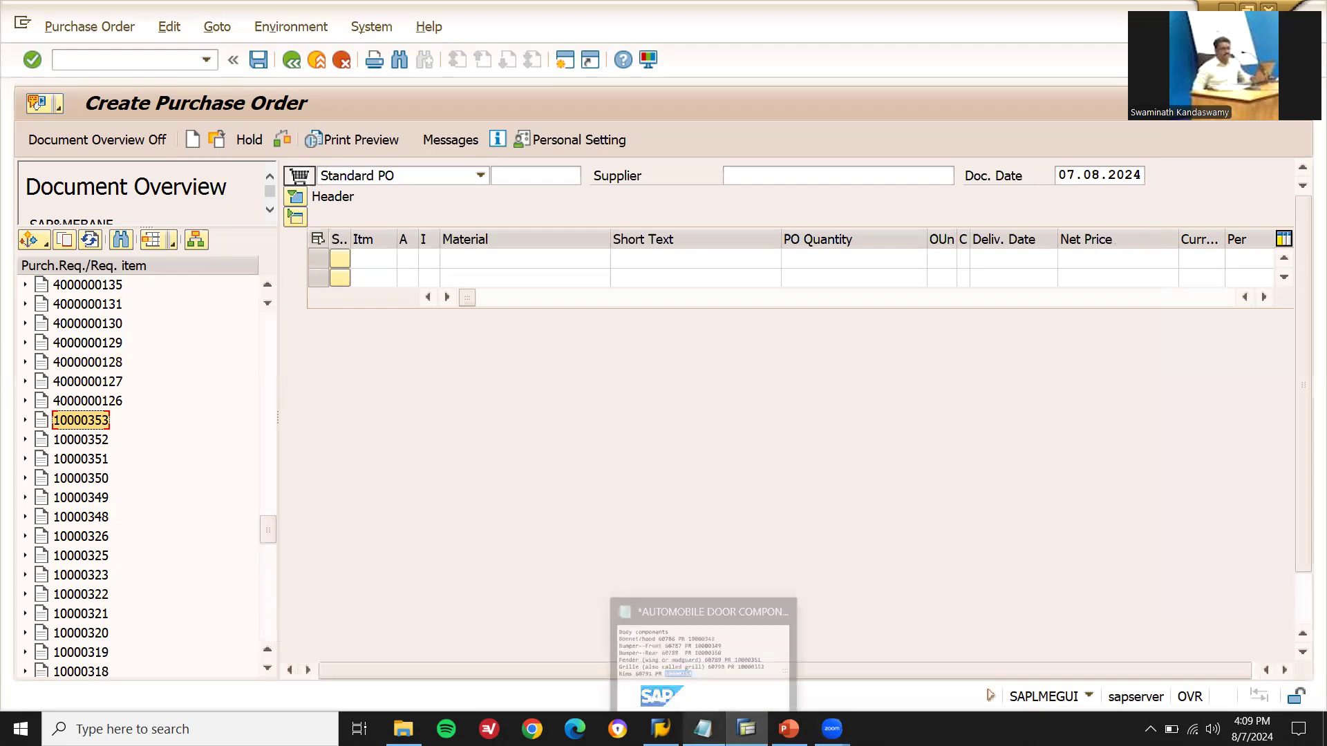
Check the Bonnet/hood PR number in Notepad and adopt requisitions 10000348, 10000349 and 10000350 into the purchase order
left_click(703, 729)
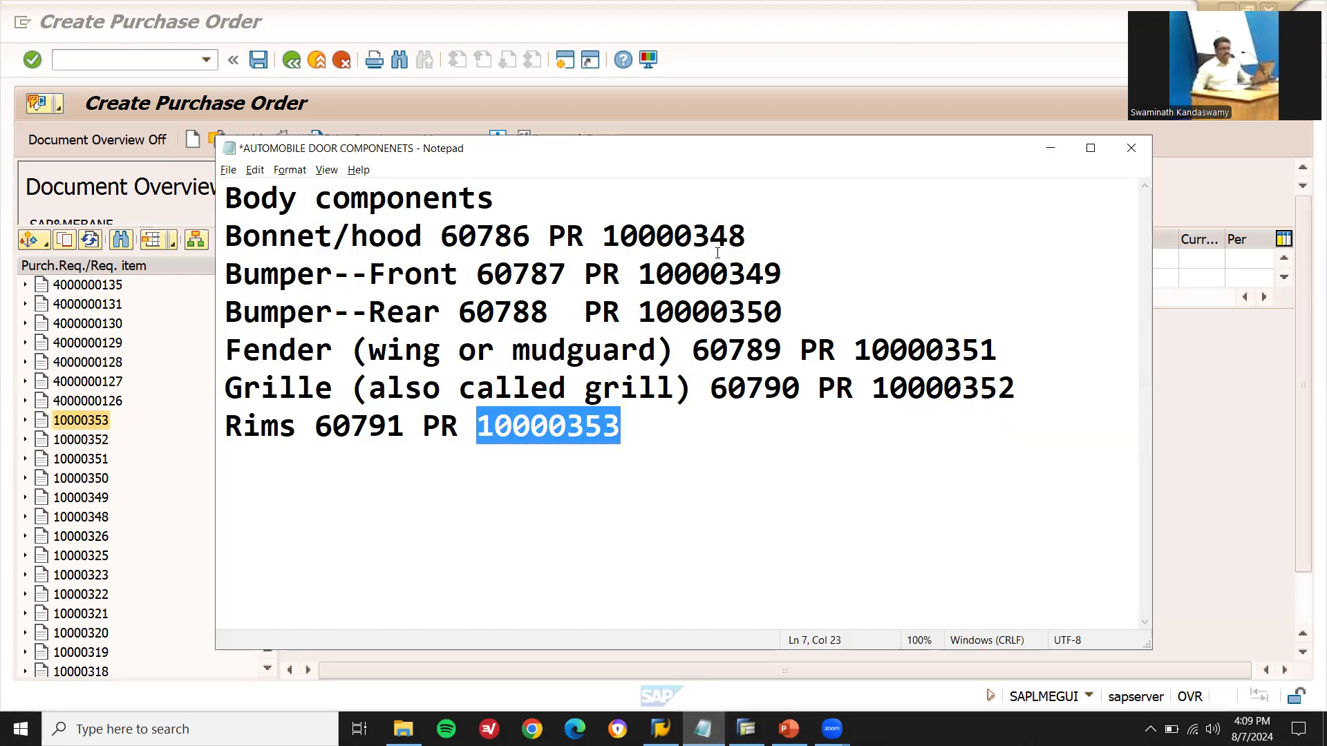
double_click(710, 233)
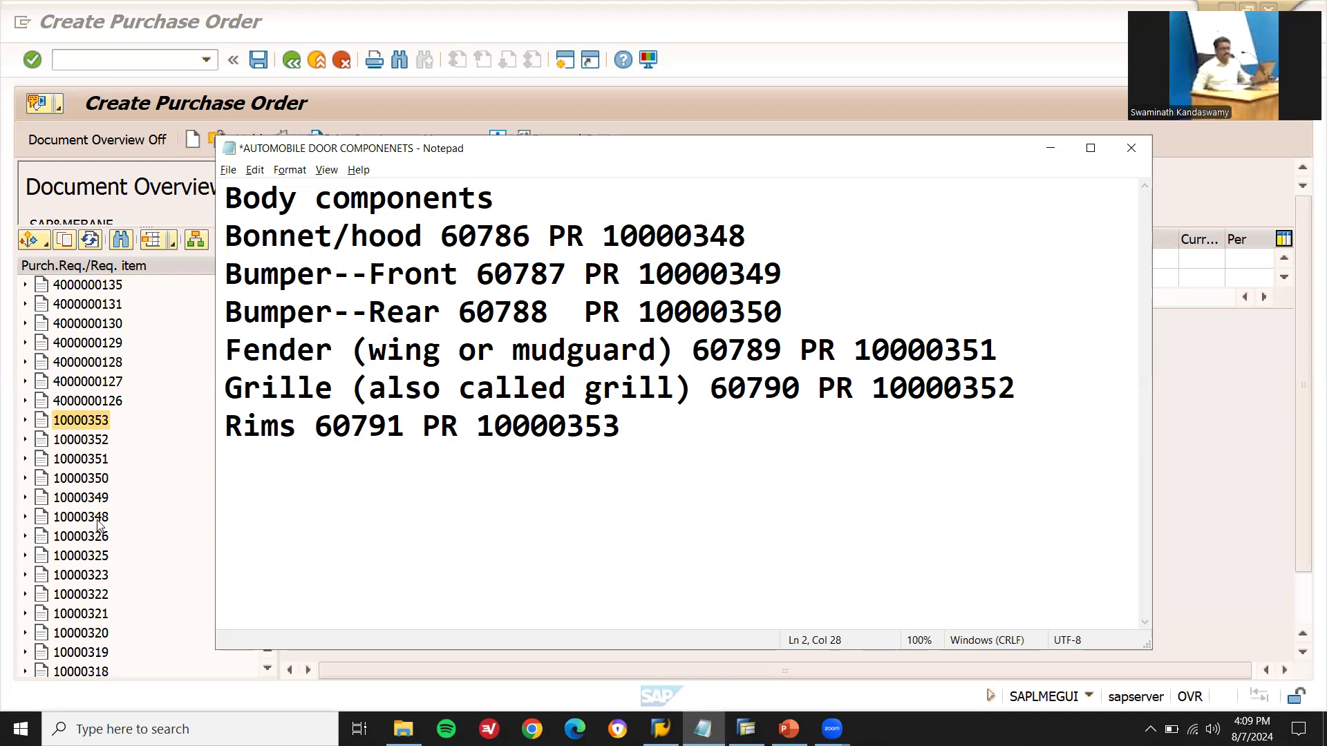
left_click(97, 518)
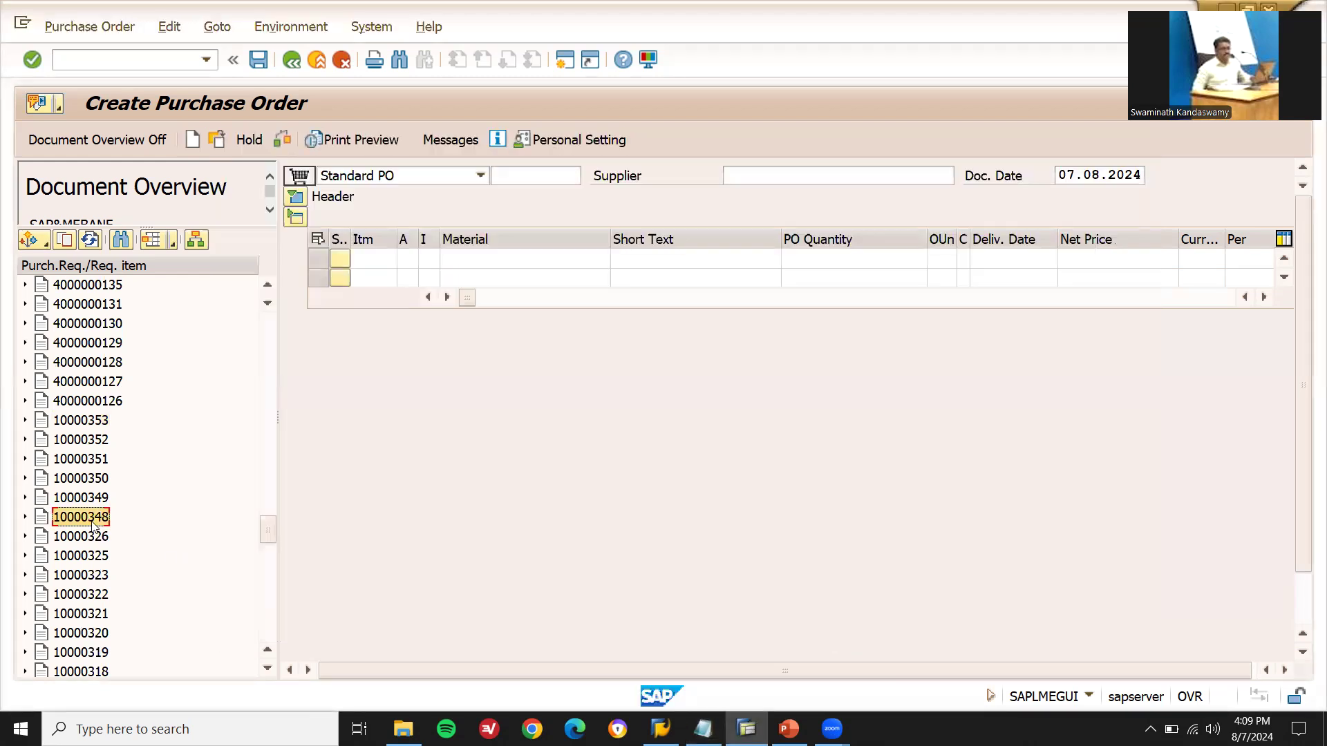
left_click(62, 239)
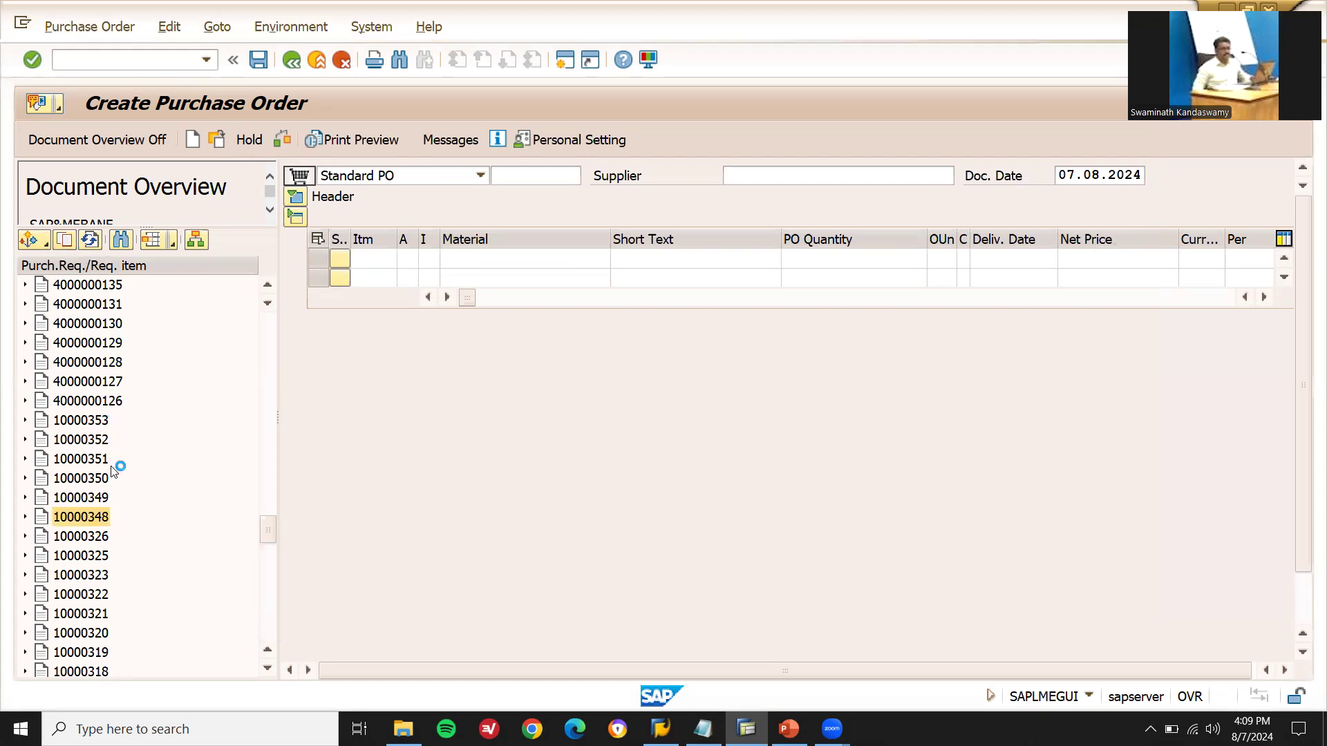
left_click(81, 498)
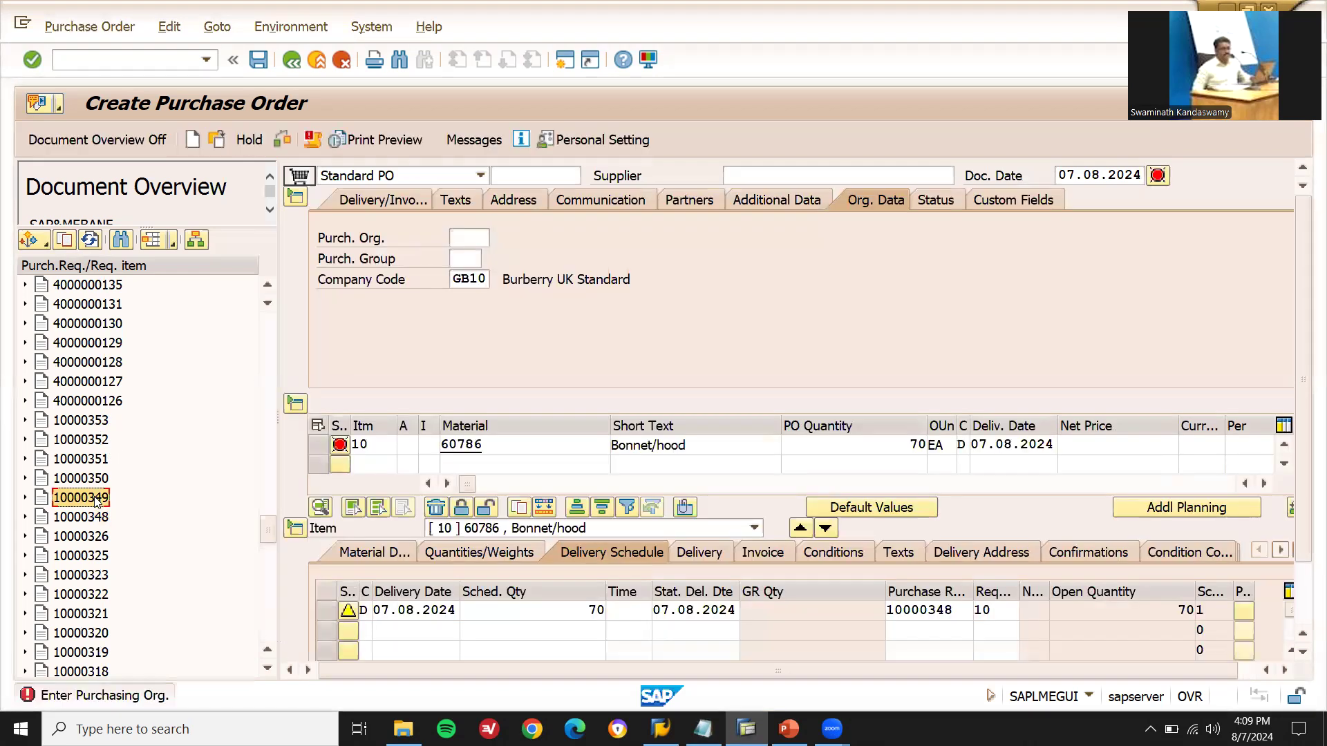
left_click(67, 239)
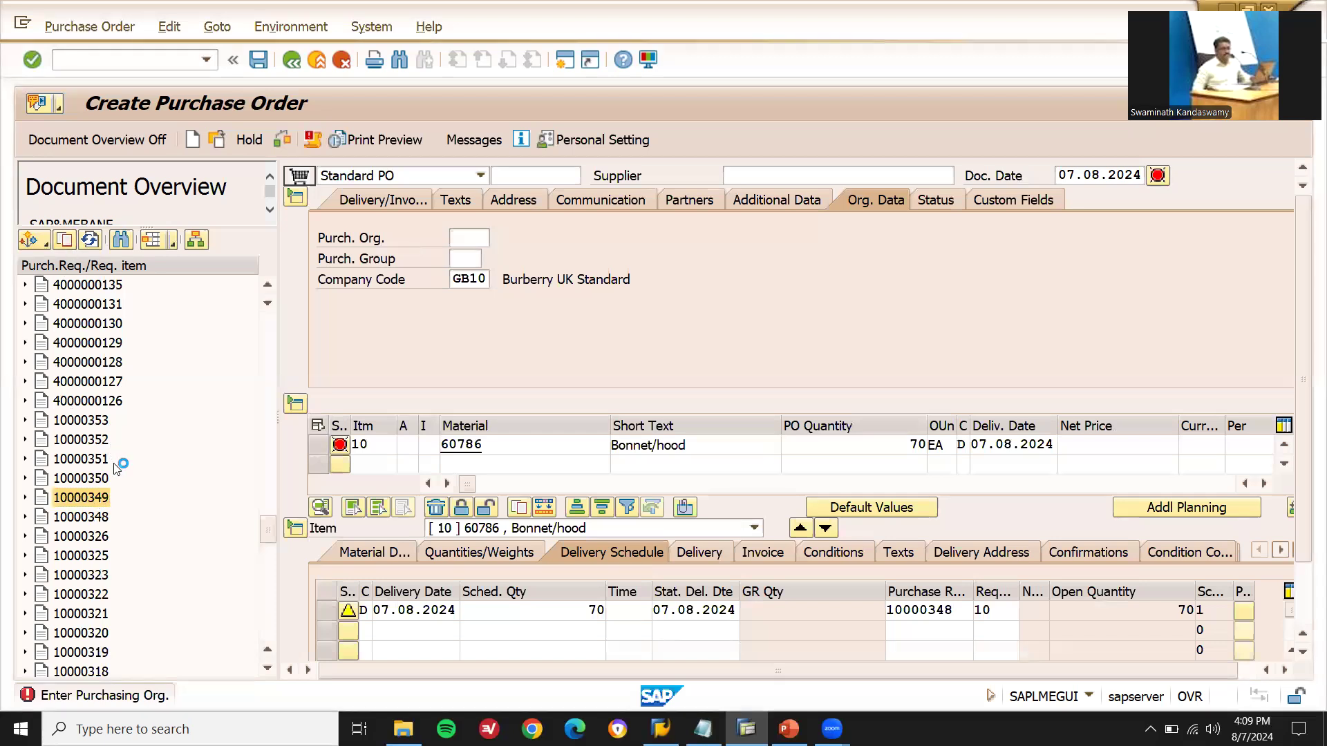
left_click(97, 480)
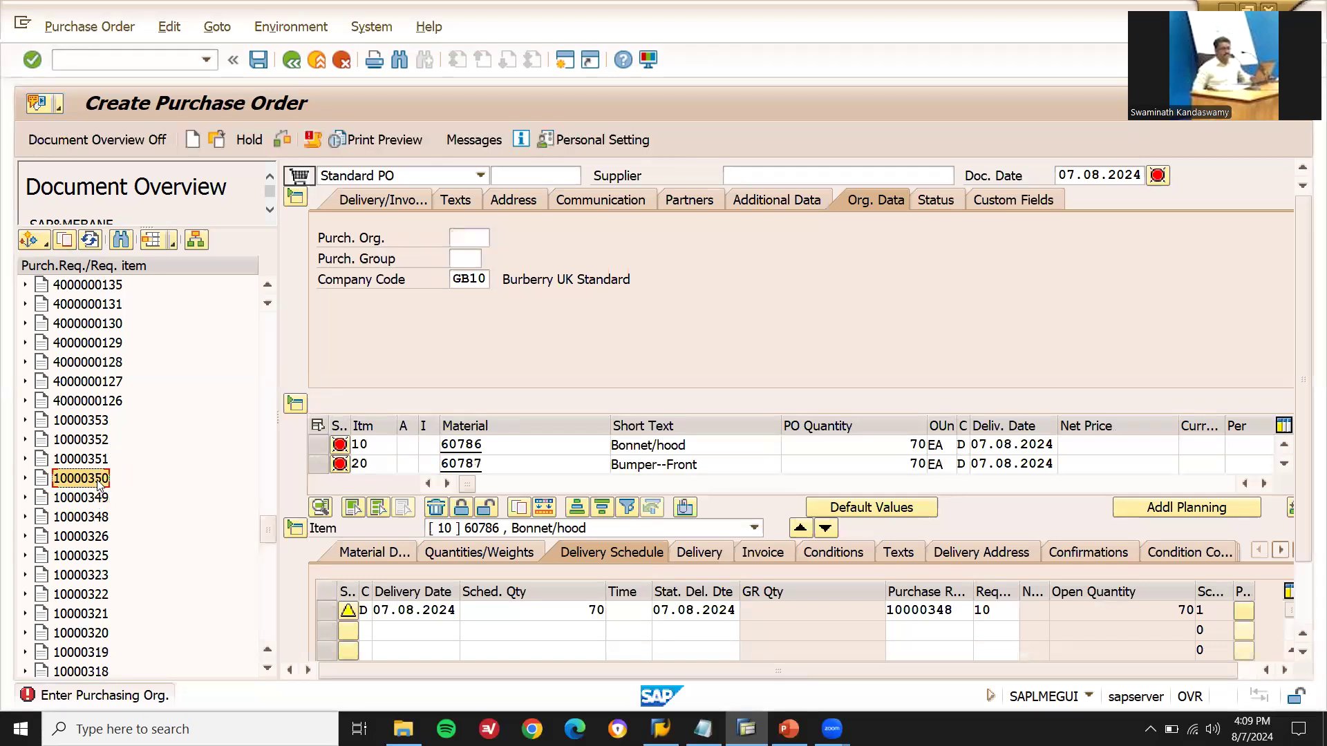
left_click(64, 242)
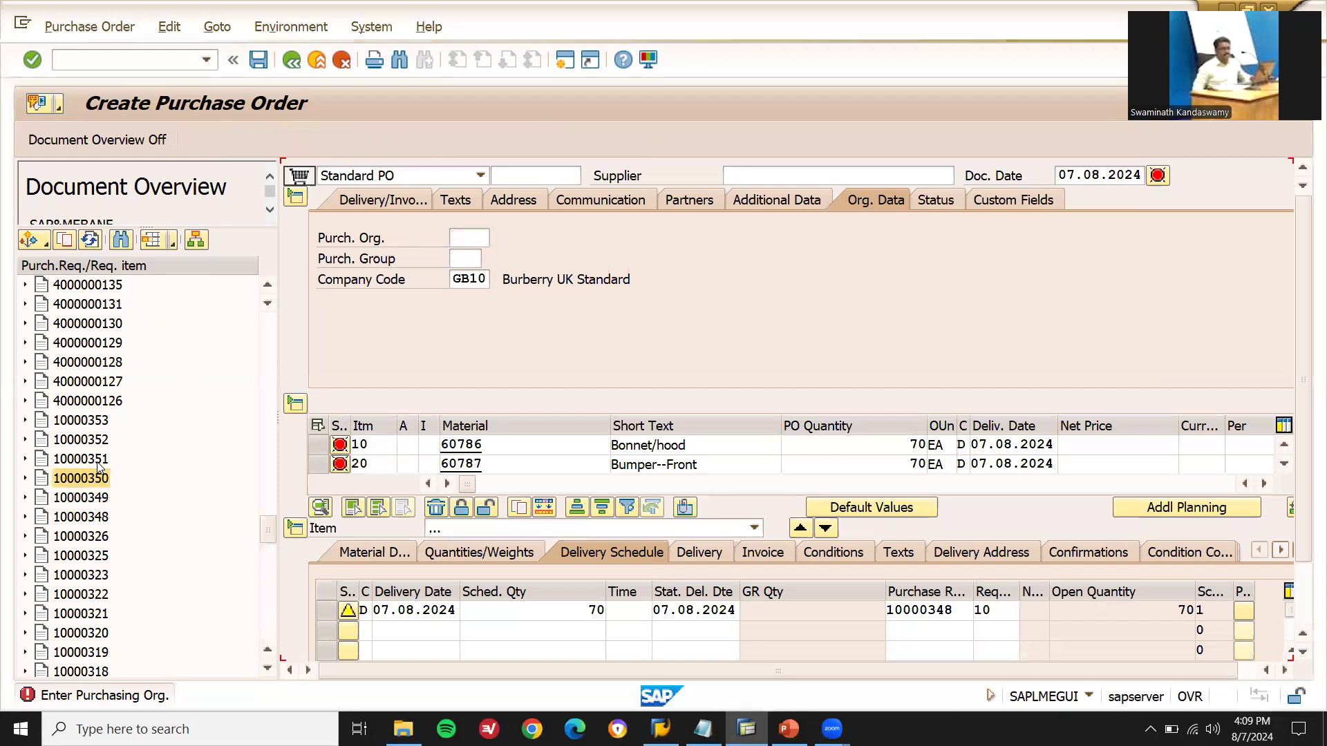
Adopt requisitions 10000351, 10000352 and 10000353 into the purchase order and glance at the recorded PR numbers in Notepad
left_click(97, 460)
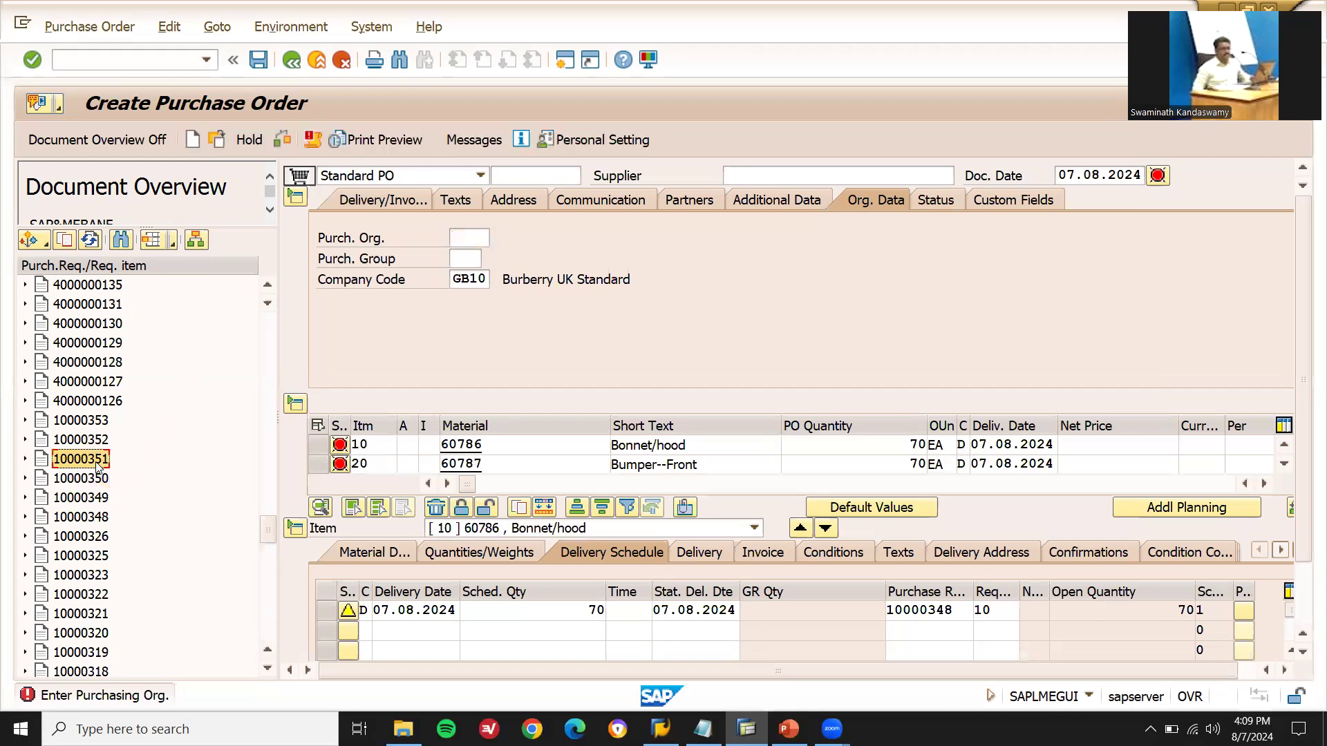
left_click(64, 242)
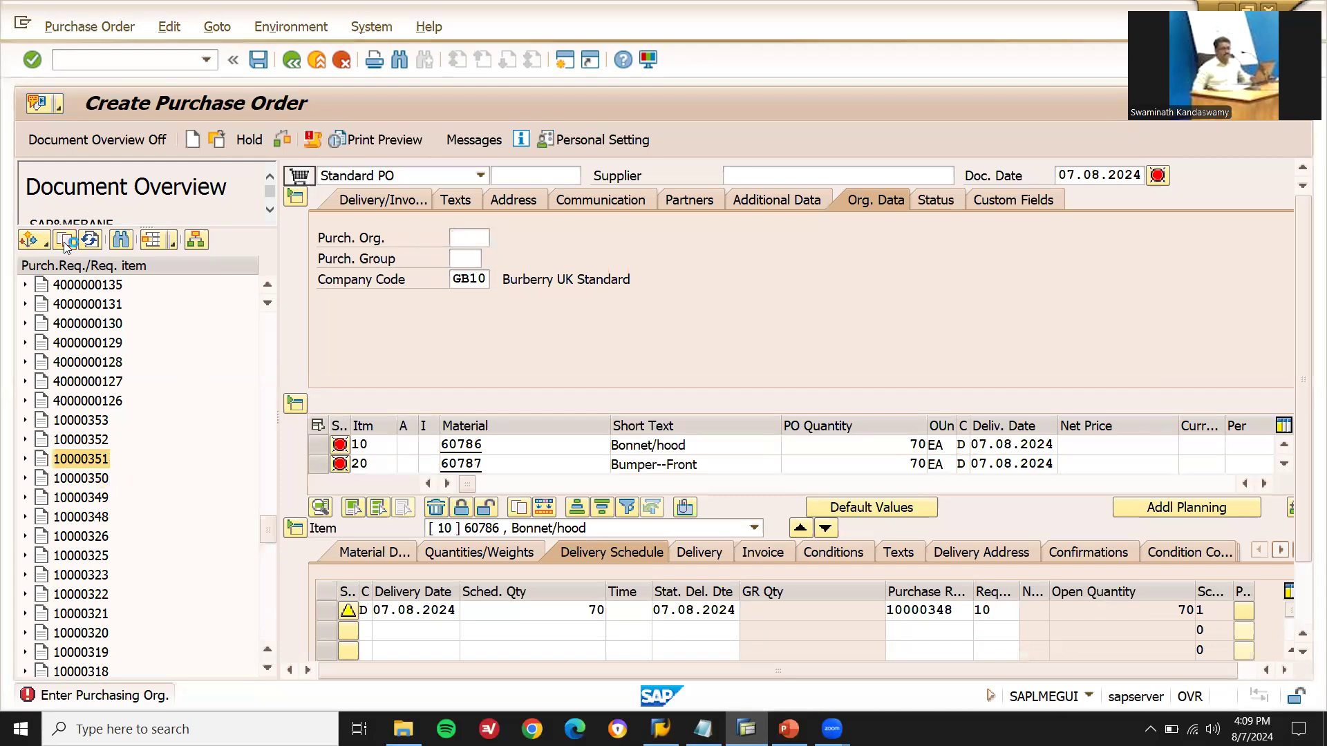
left_click(84, 442)
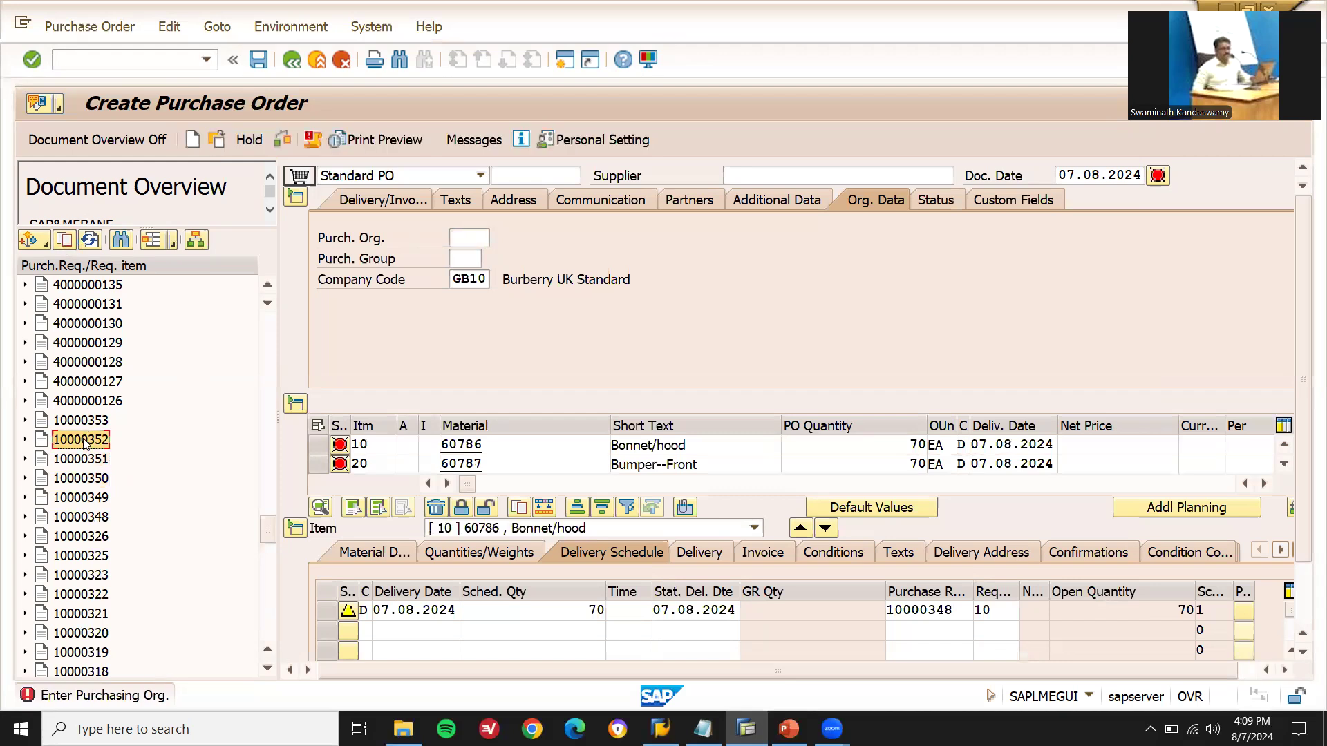
left_click(71, 242)
left_click(83, 421)
left_click(67, 238)
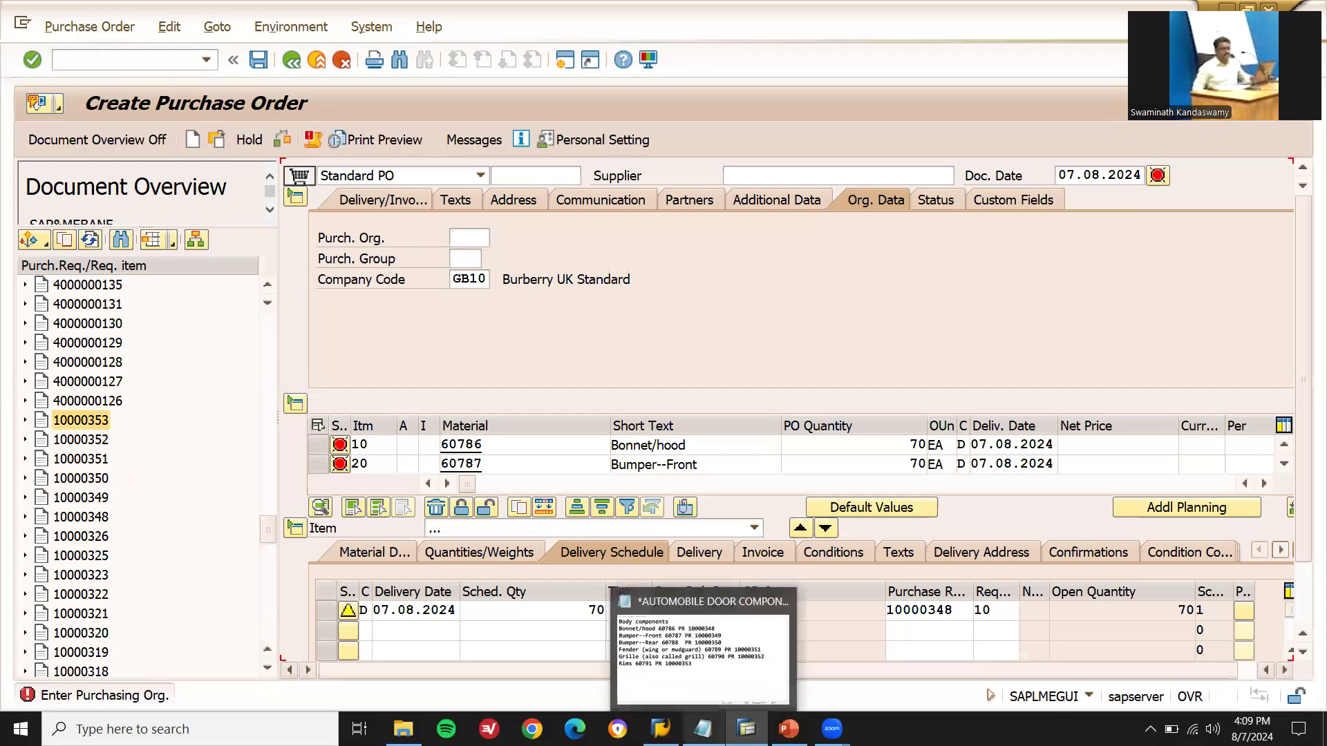
left_click(702, 729)
left_click(703, 729)
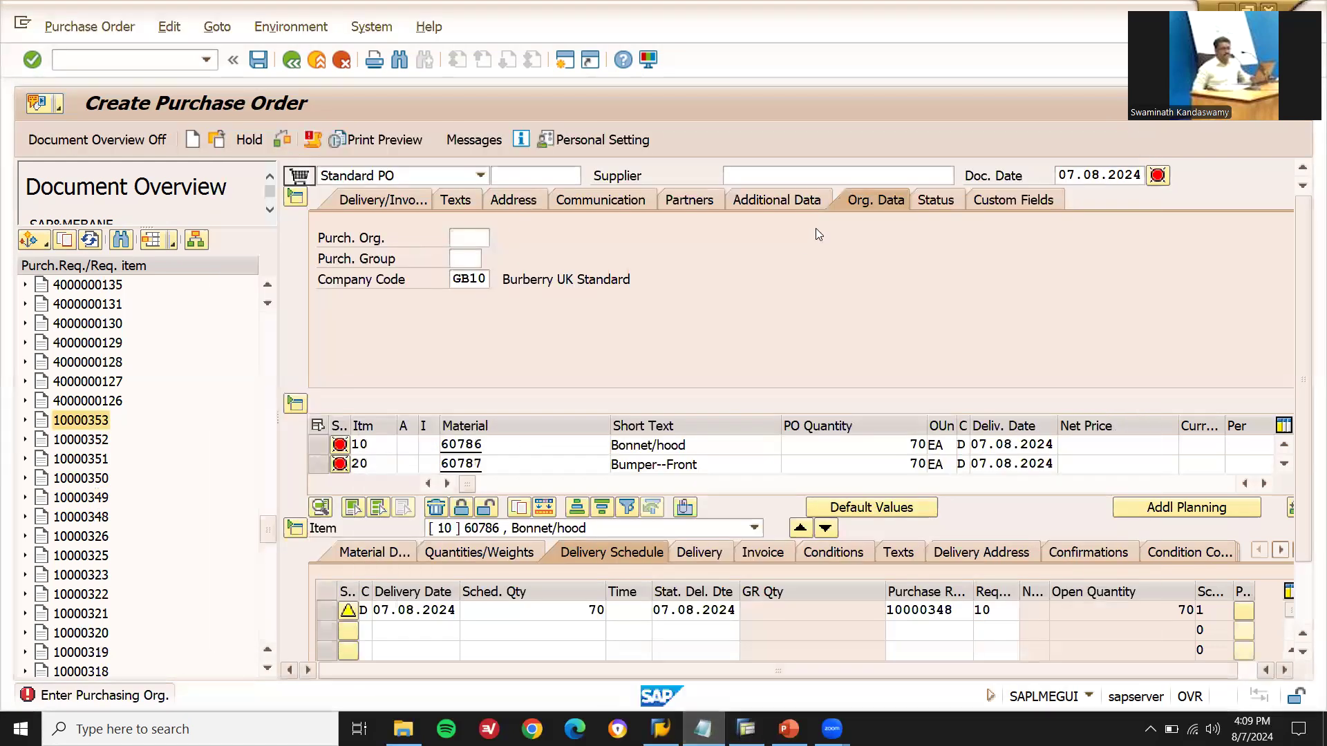
Set the purchase order header to supplier 100105, purchasing organization LD01 and purchasing group K01
left_click(817, 172)
type("100105")
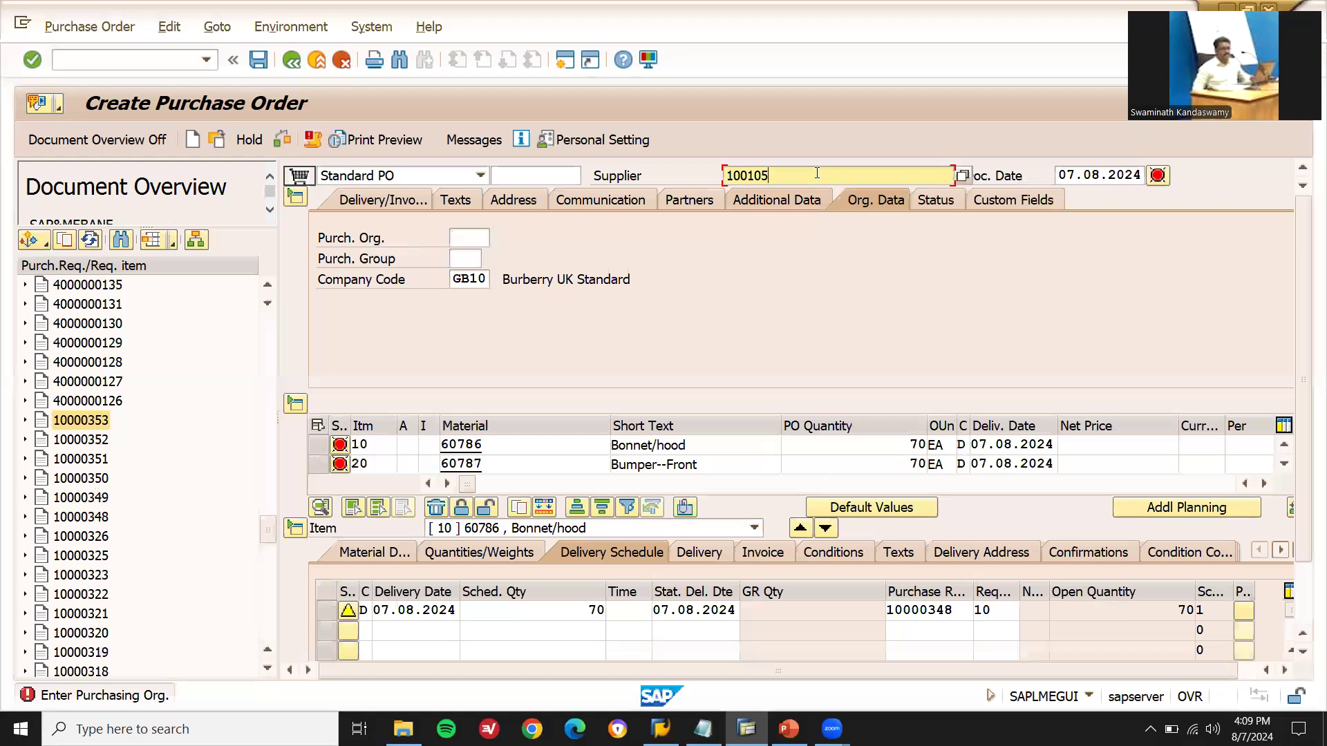
key("Return")
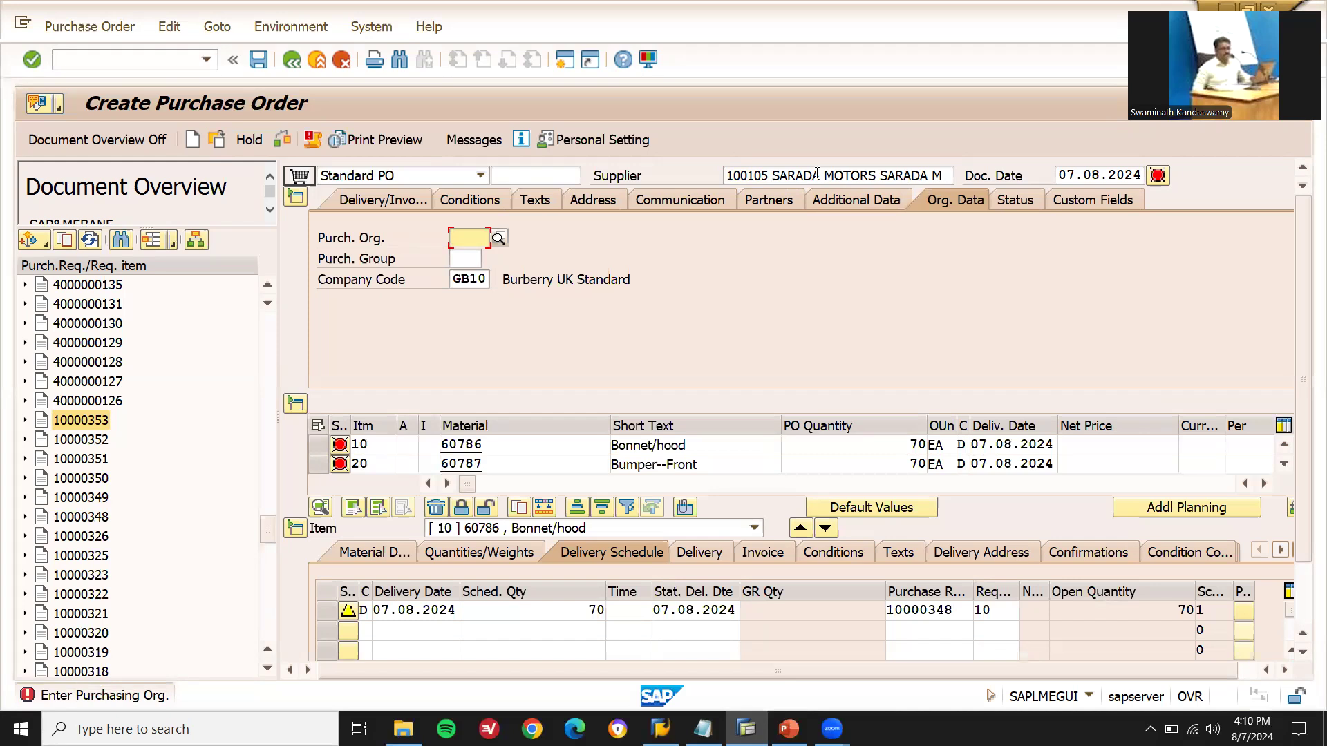
key("BackSpace")
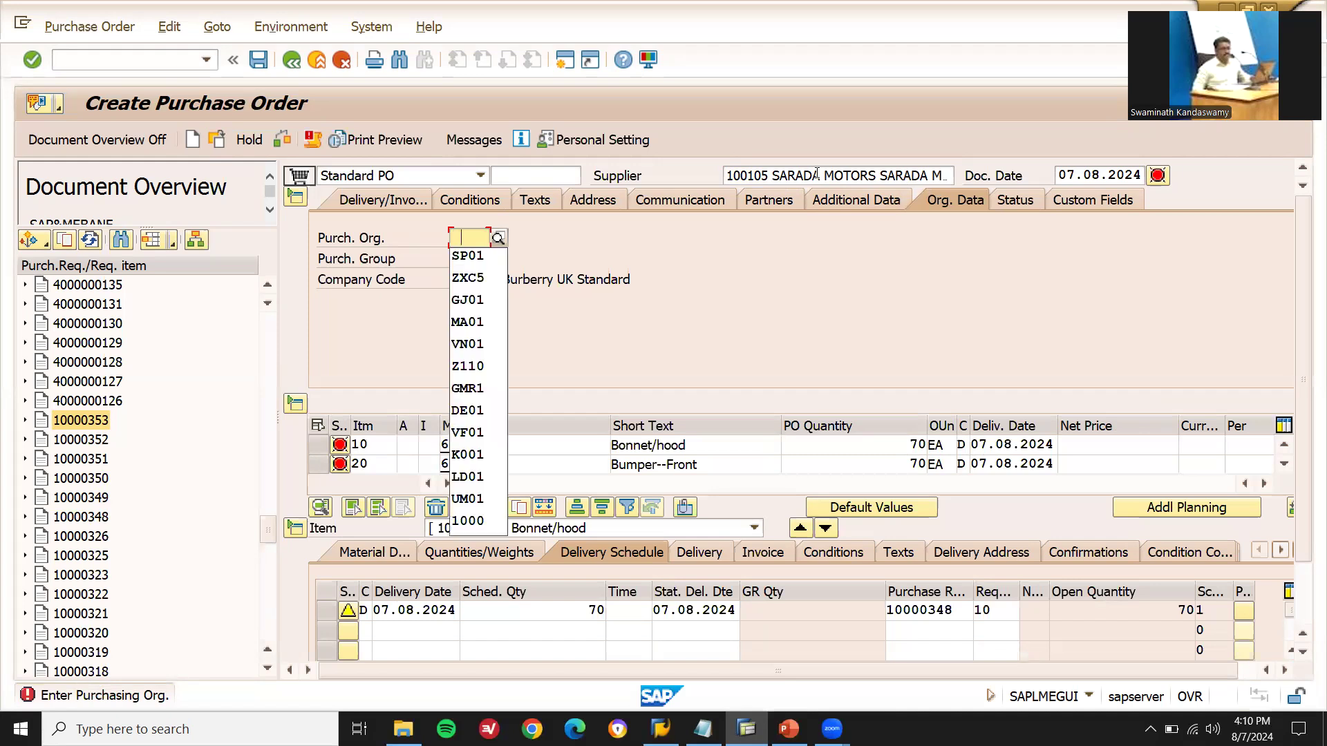
type("LD01")
key("Return")
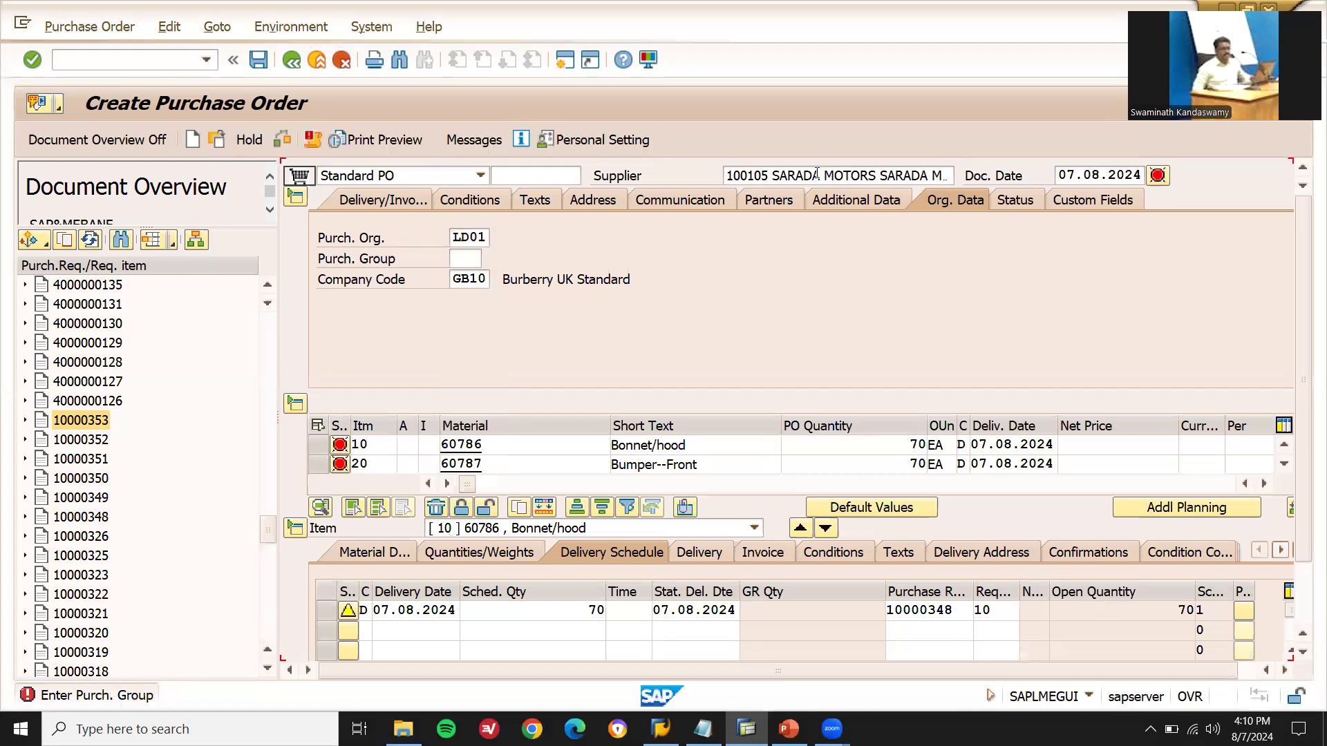
type("K01")
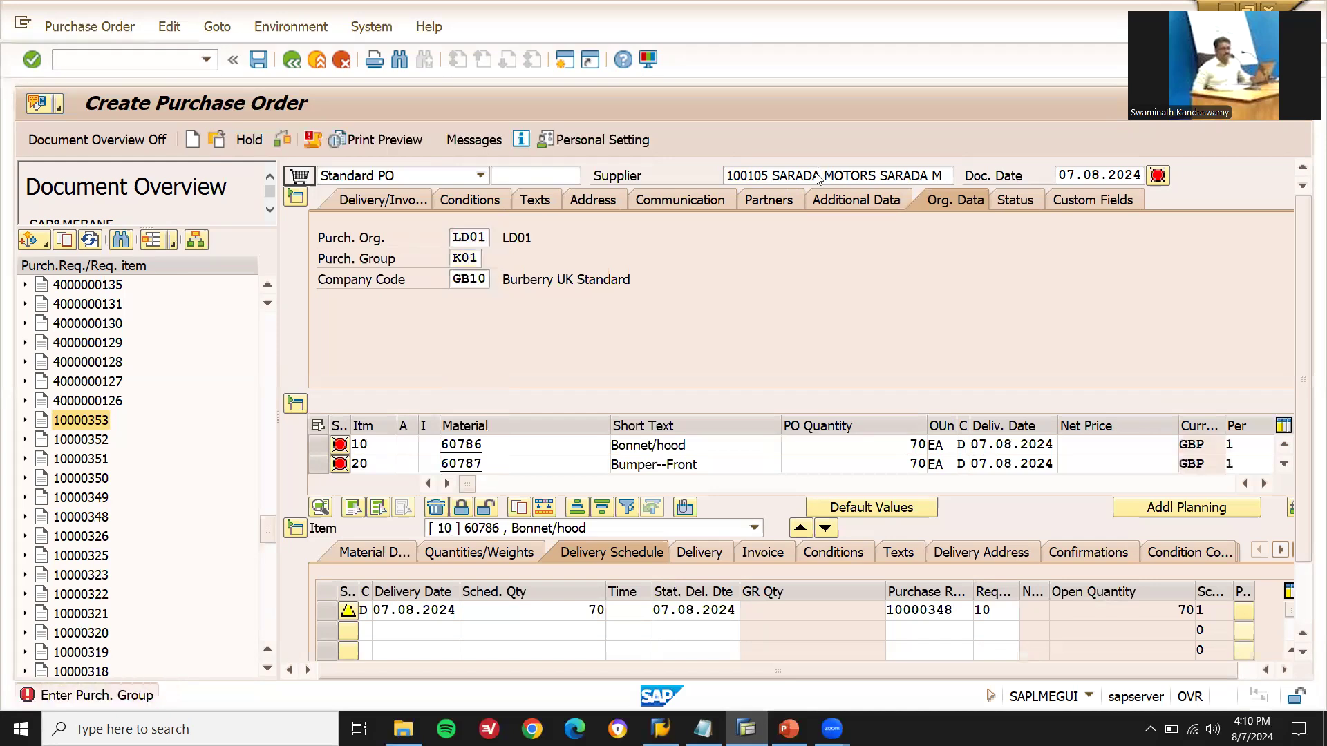
key("Return")
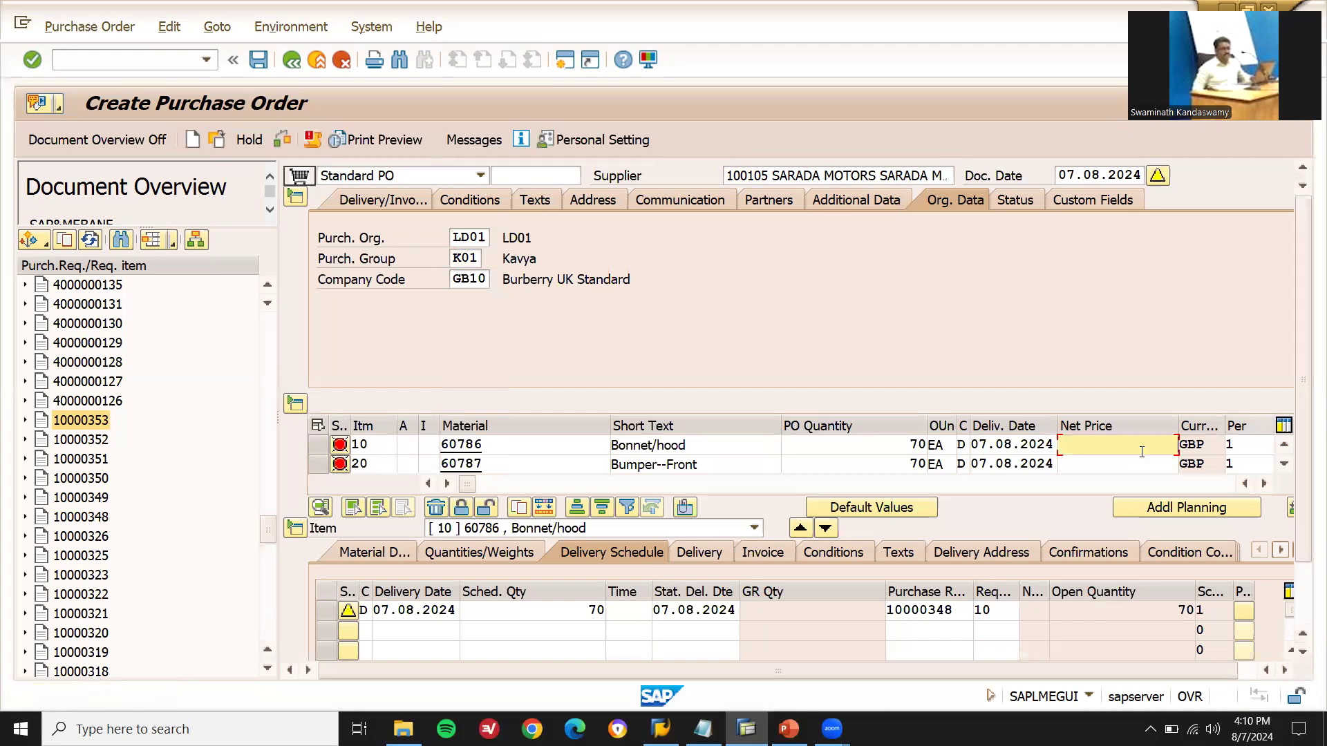
Set the net prices to 1100 for Bonnet/hood, 1200 for Bumper--Front, 1100 for Bumper--Rear and 900 for Fender
left_click(1139, 452)
type("1100")
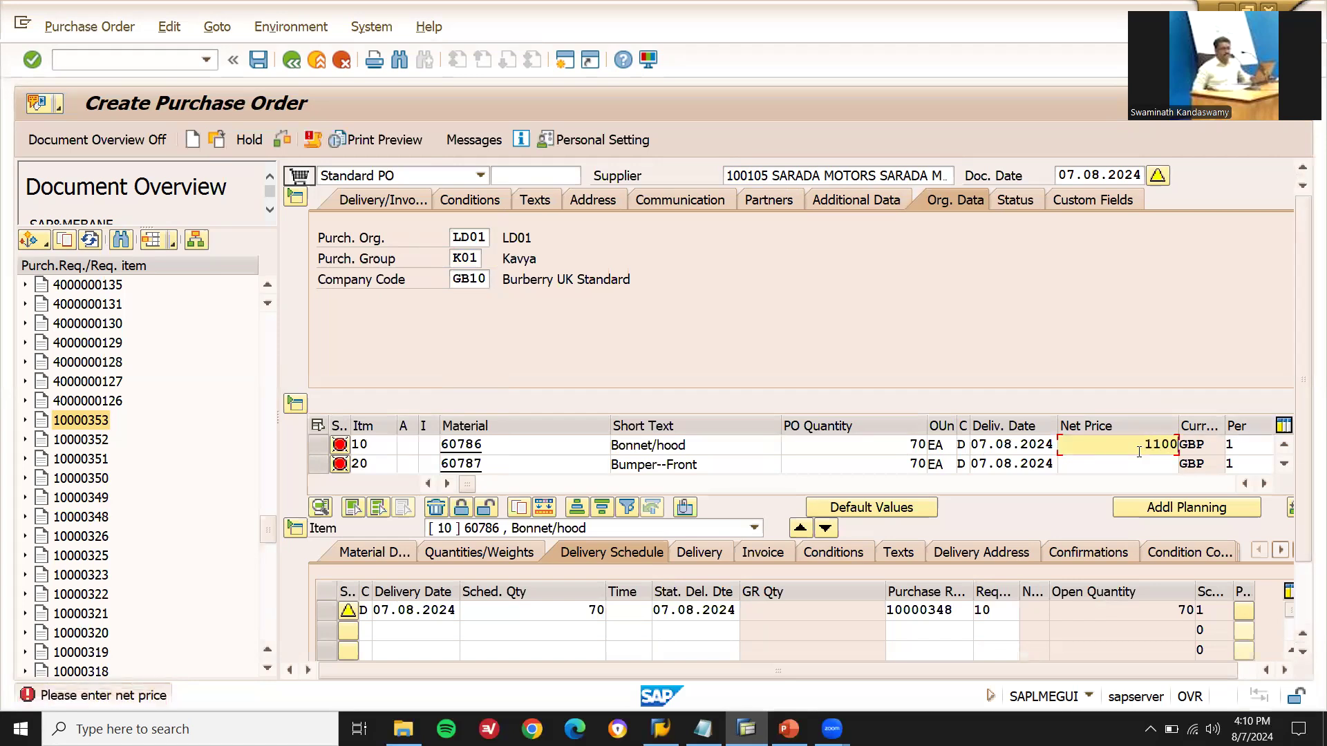
key("Down")
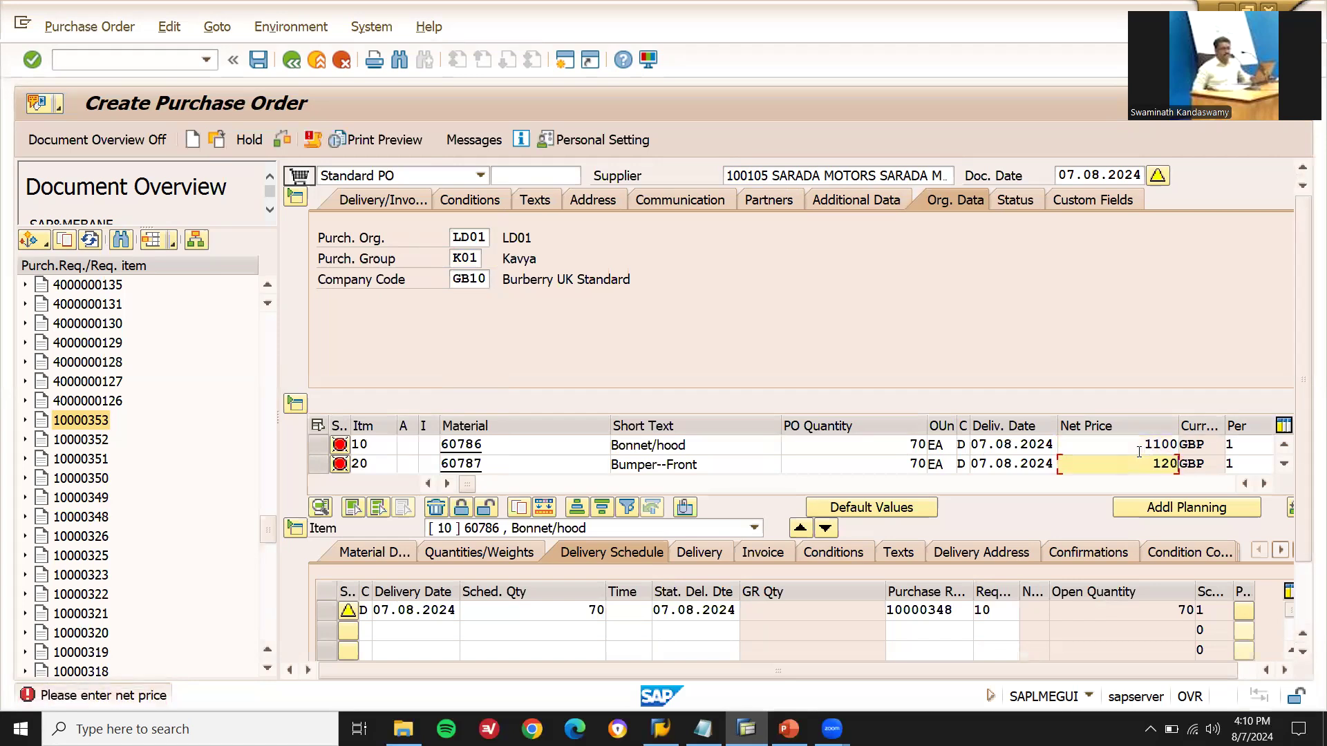
left_click(1284, 463)
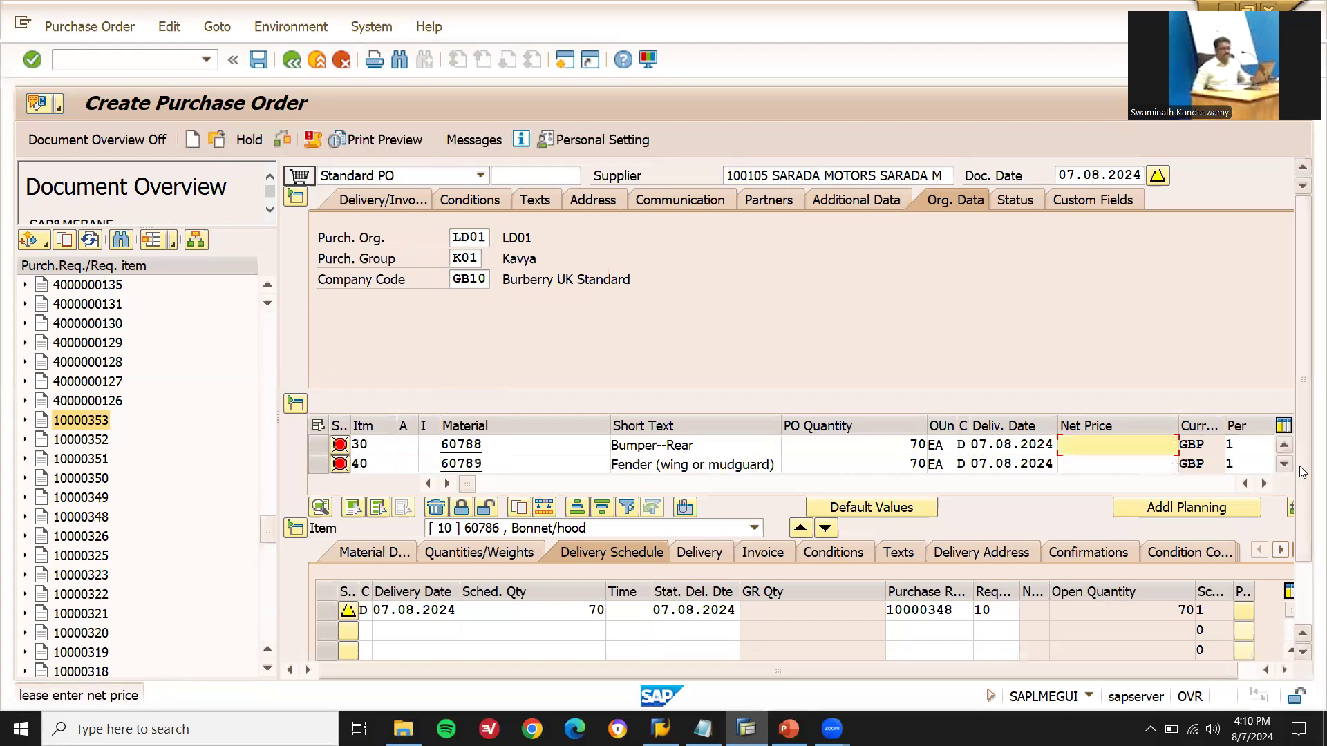
type("1100")
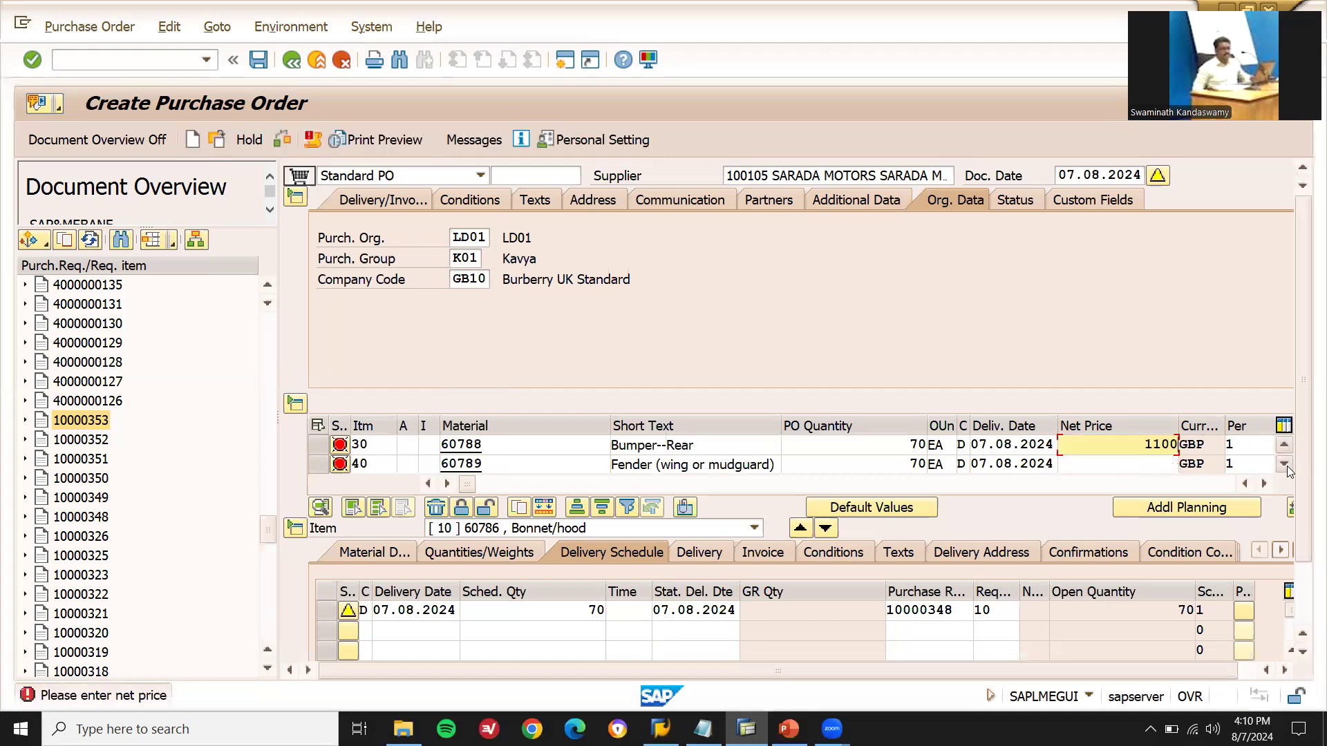
key("Down")
type("900")
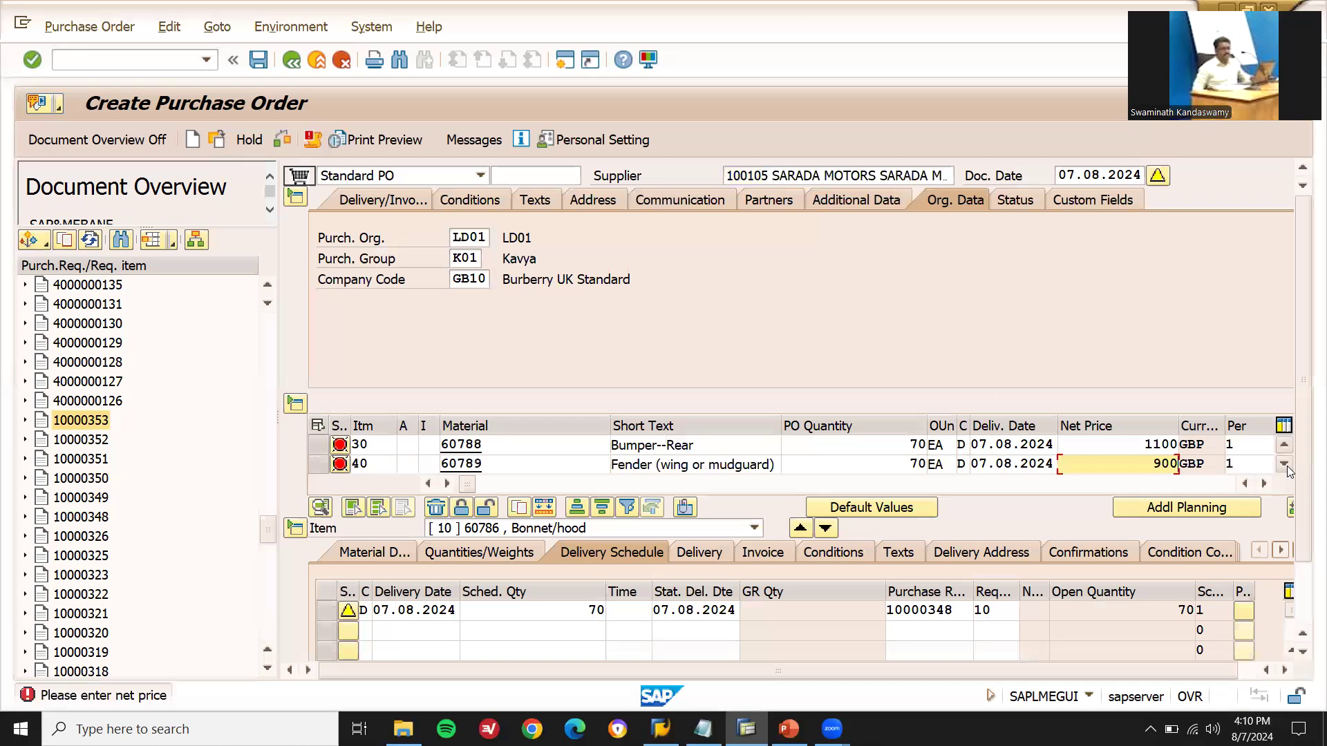
key("Return")
Set the net prices to 200 for Grille and 600 for RIMS, and validate the purchase order items
left_click(1286, 466)
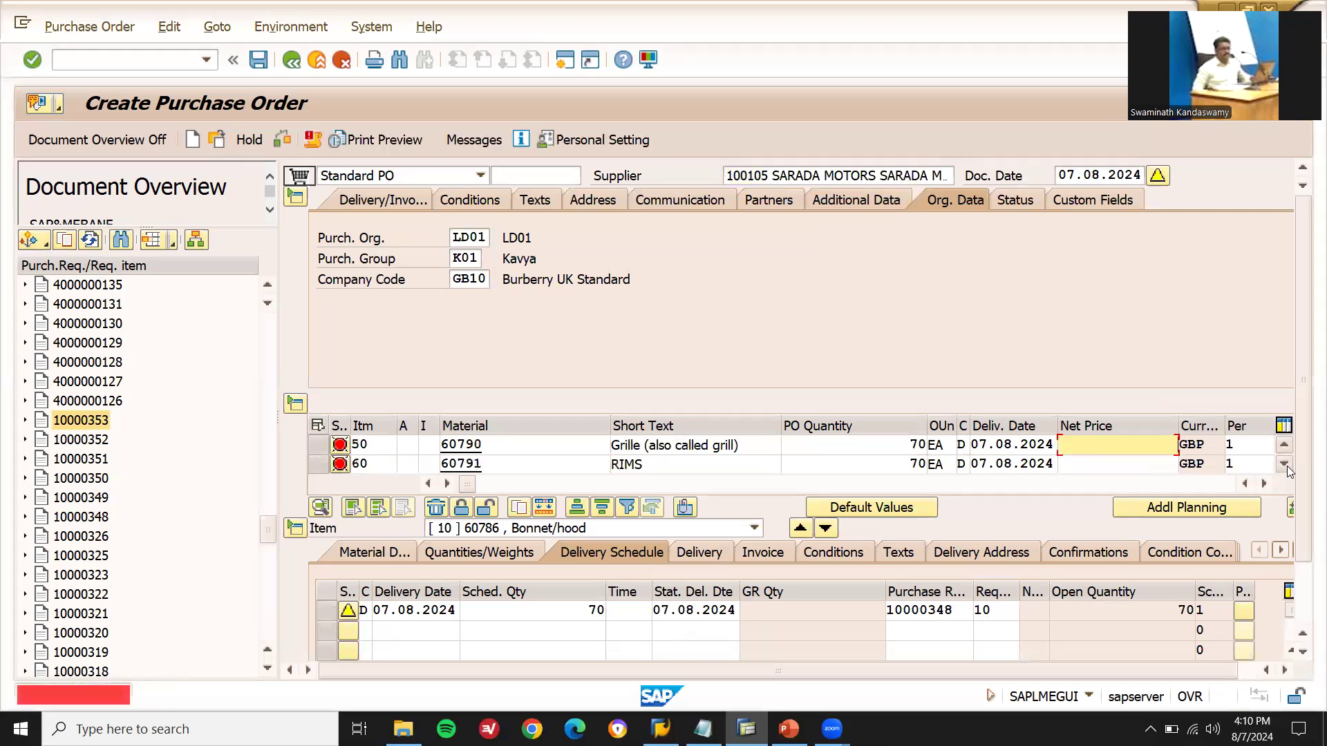
type("200")
key("Down")
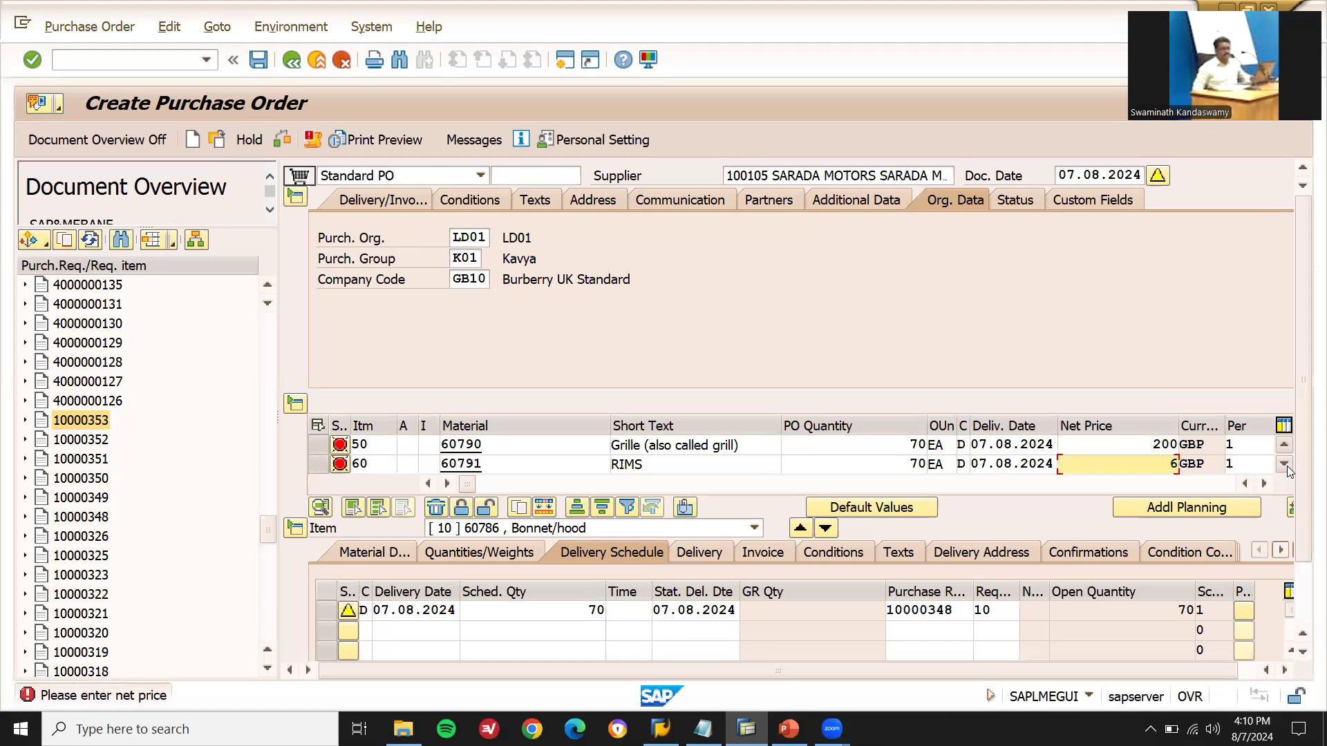
type("600")
key("Return")
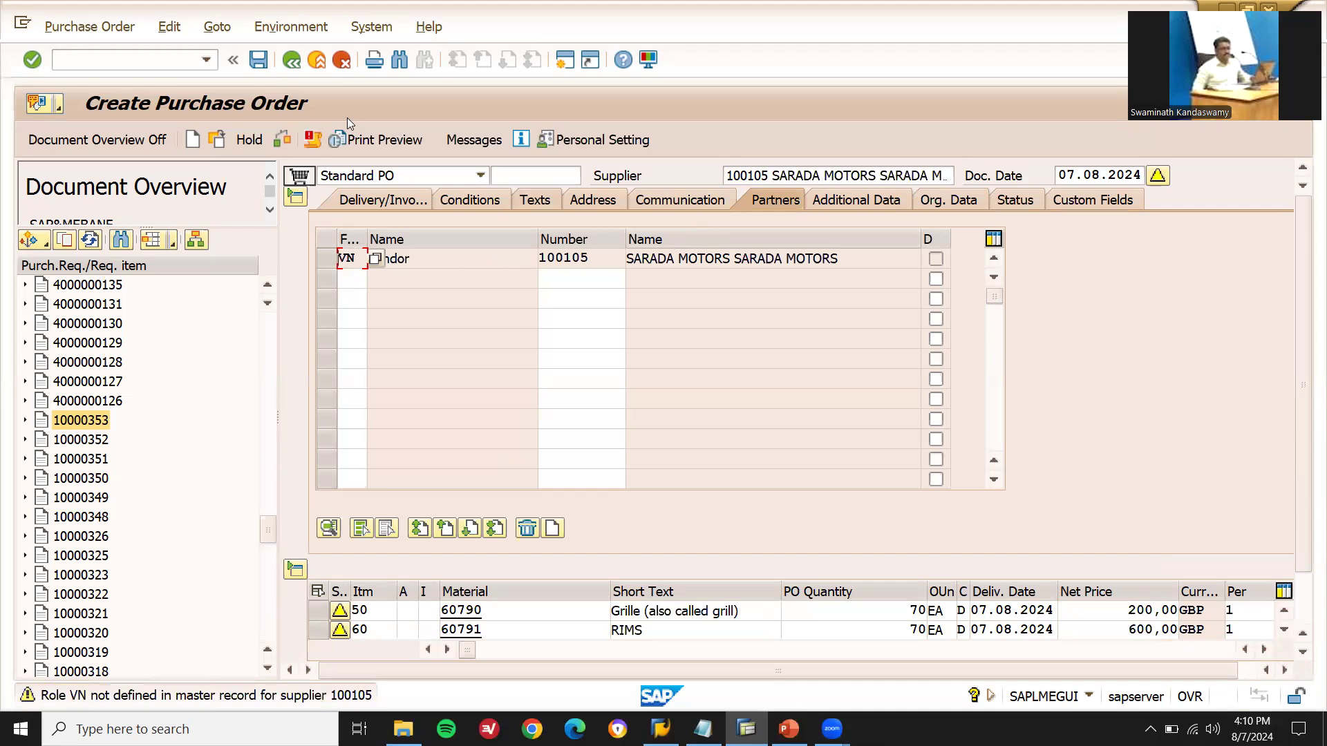
Save the purchase order despite the system messages and copy its number from the message details
left_click(264, 63)
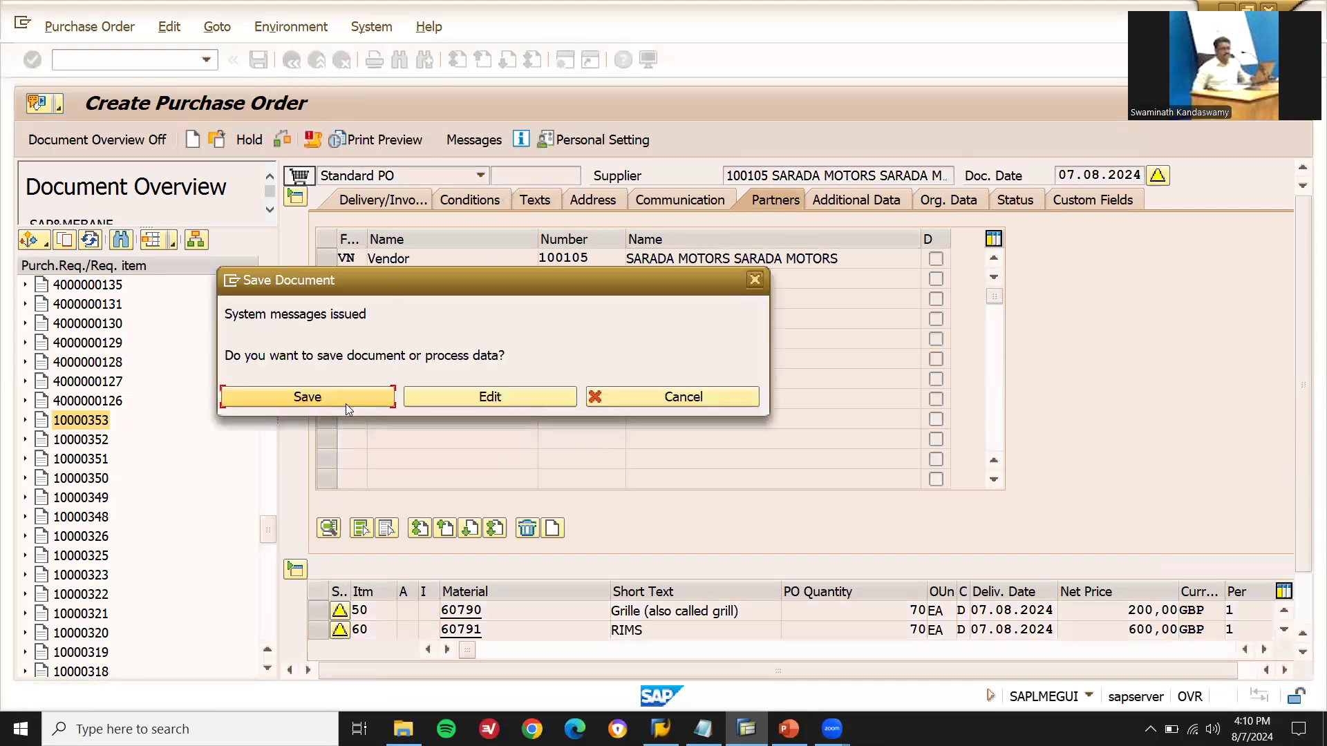
left_click(345, 404)
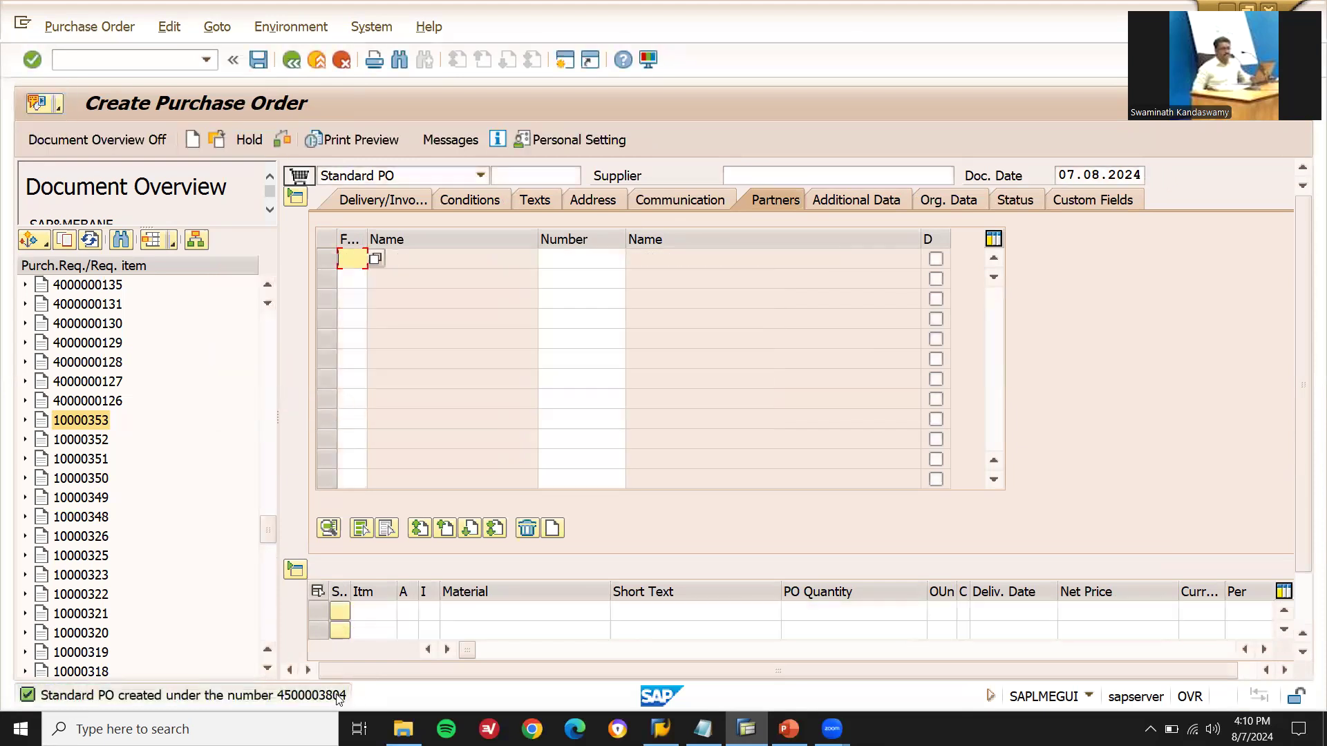
double_click(338, 696)
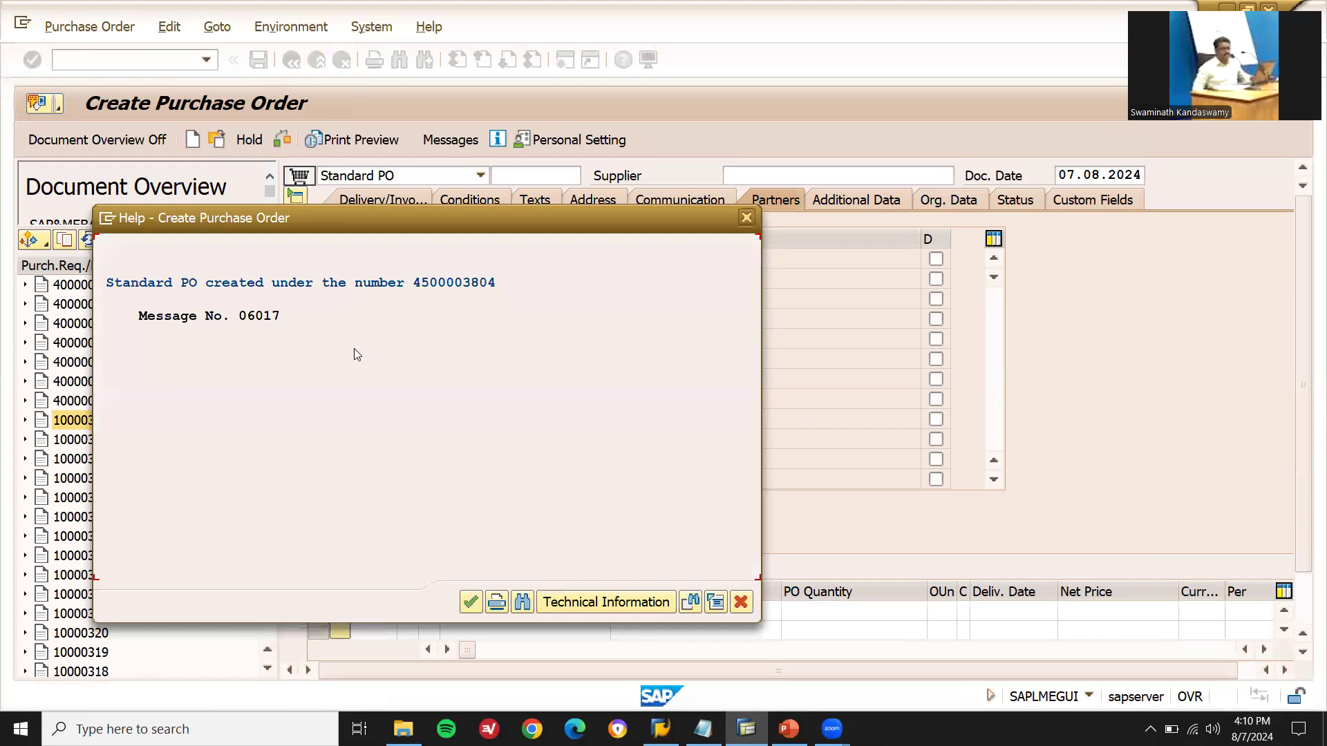
key("ctrl+y")
left_click_drag(496, 284, 416, 283)
key("ctrl+c")
left_click(746, 218)
Open the goods receipt transaction MIGO and load the items by purchase order, using the copied purchase order number
left_click(151, 61)
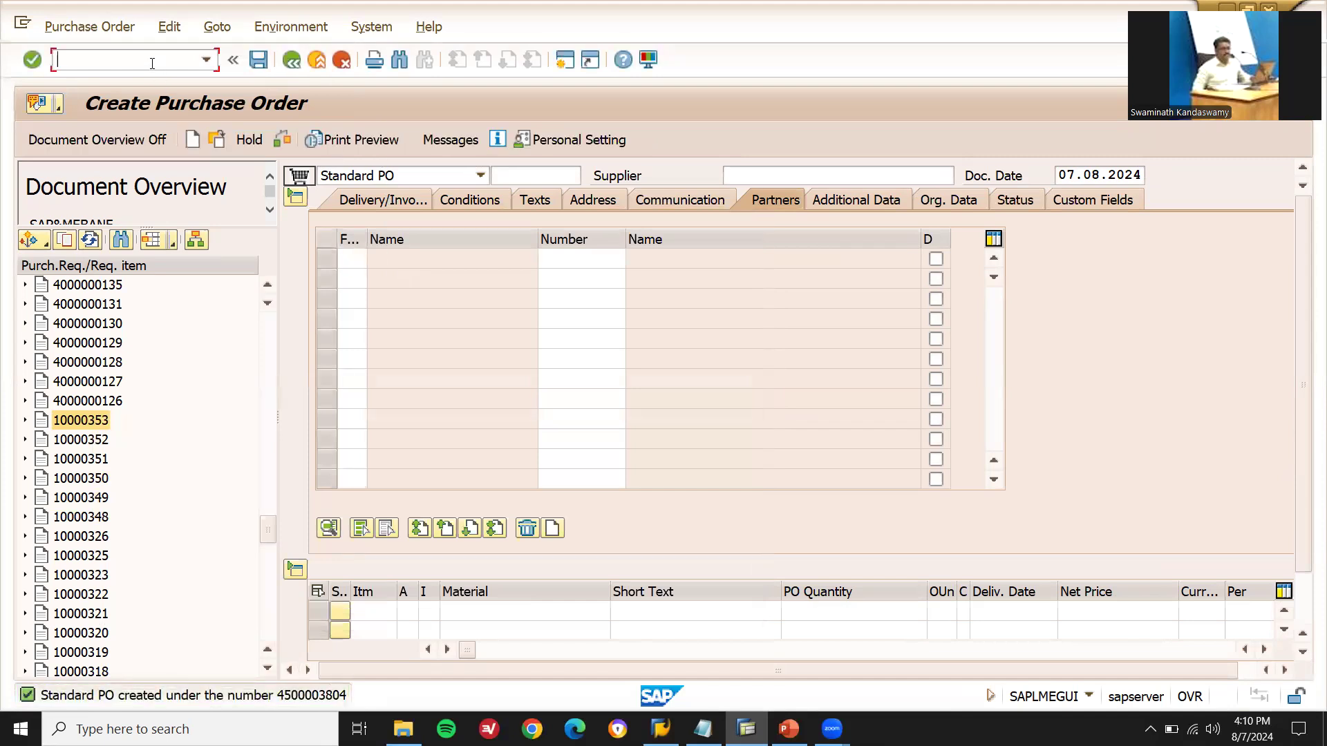
type("/NME23N")
key("Return")
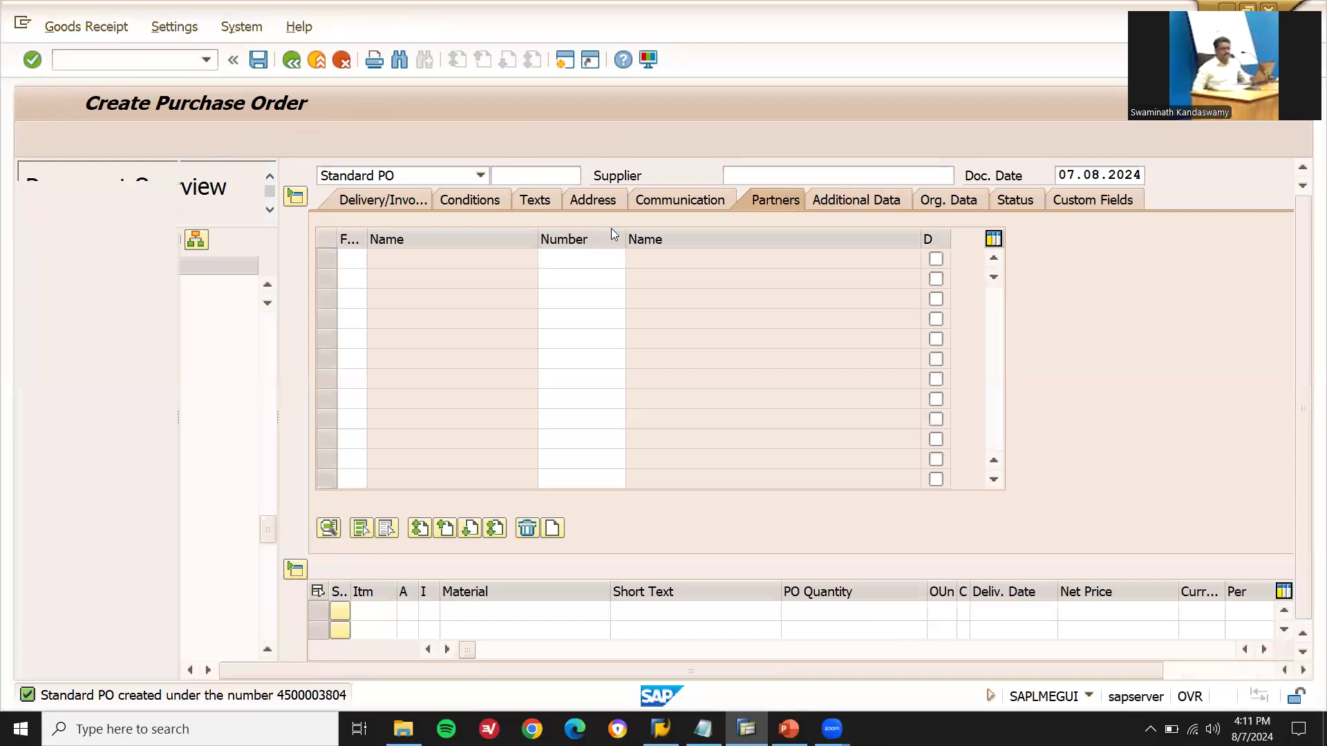
left_click(418, 178)
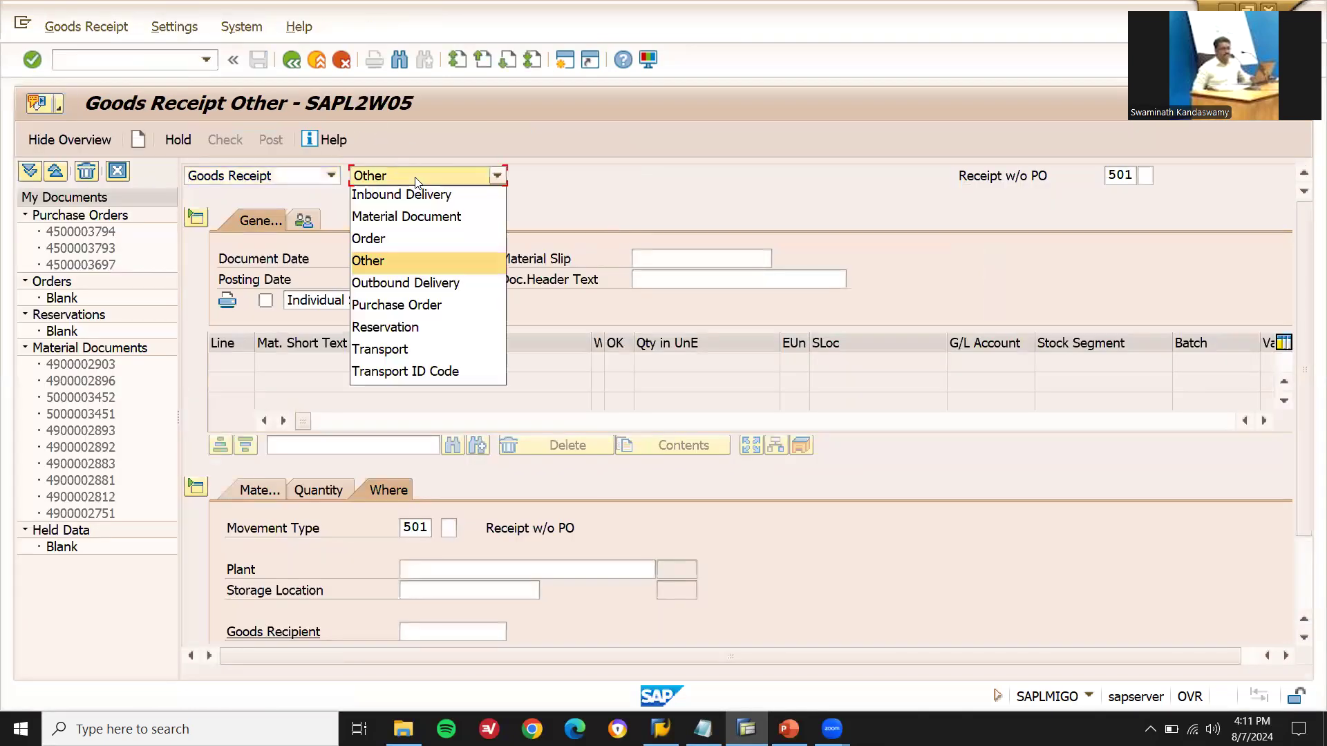
left_click(424, 309)
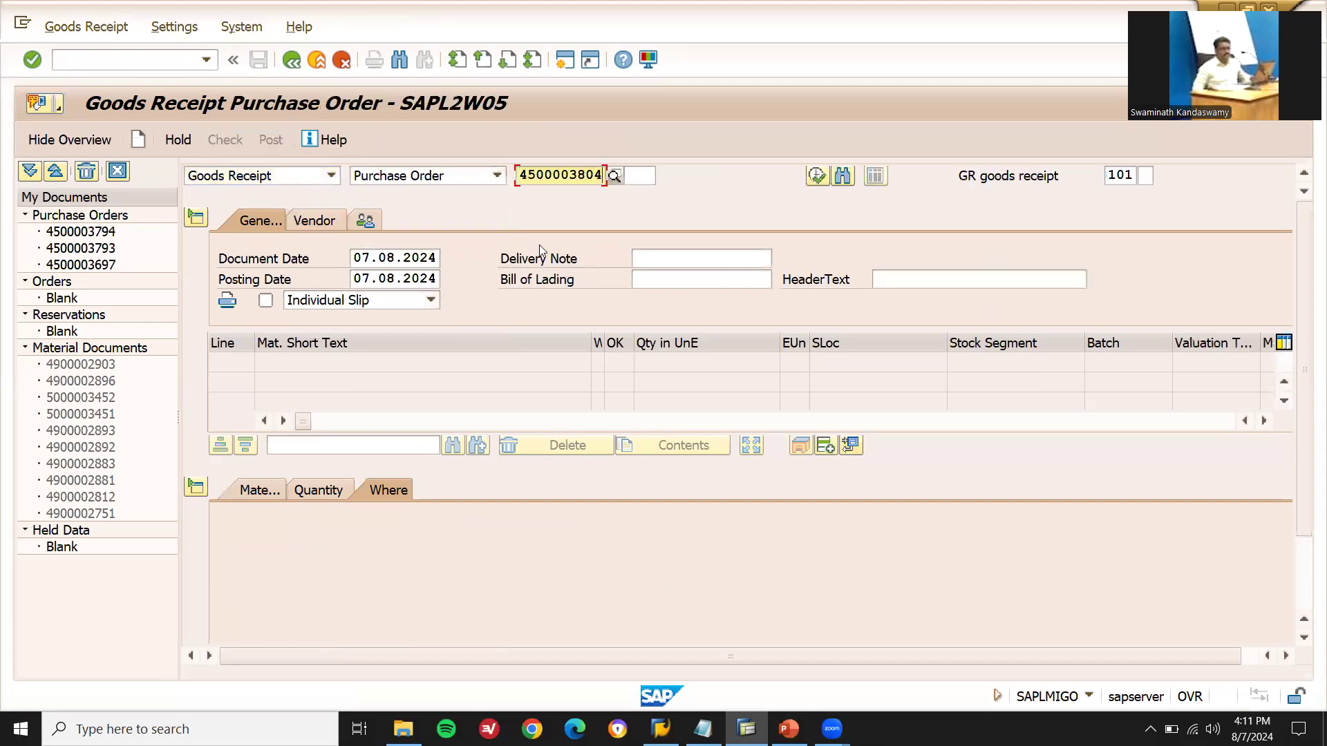
key("Return")
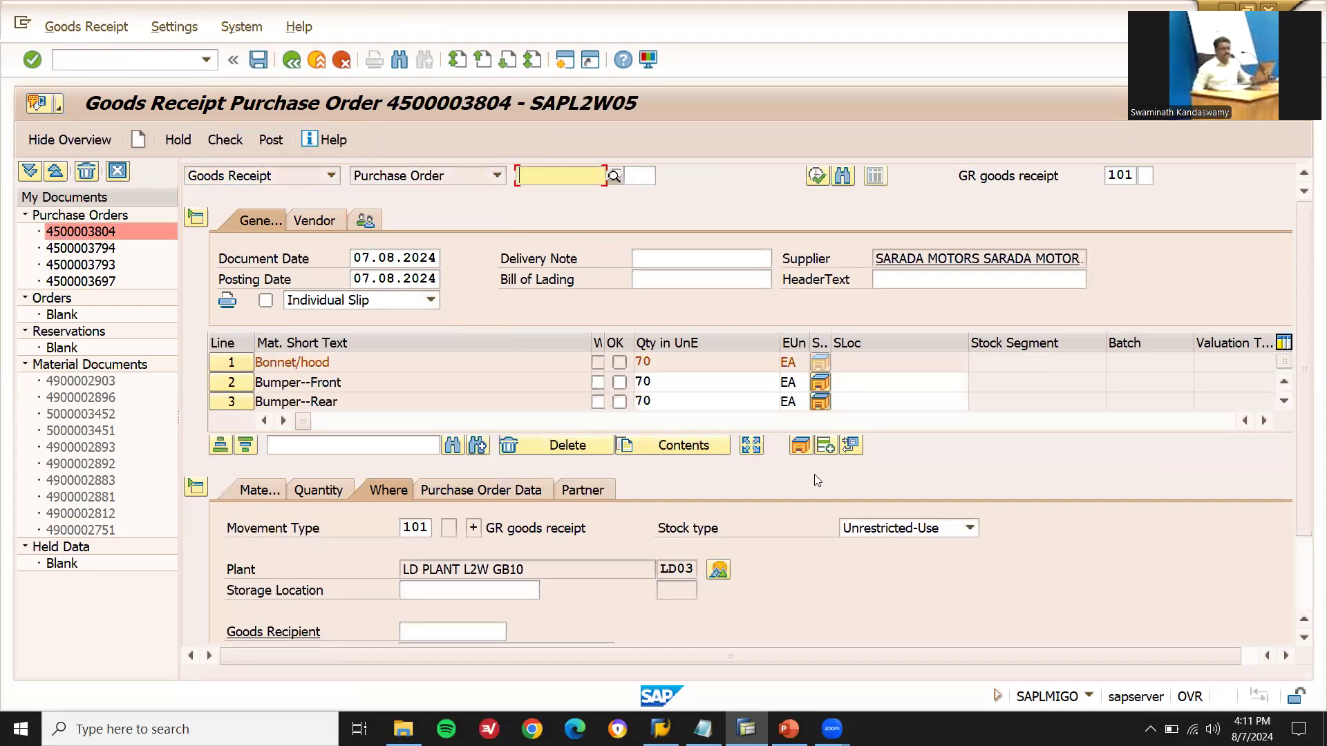
Mark the Grille and RIMS goods receipt items as OK and set their storage location to LD03
left_click(832, 449)
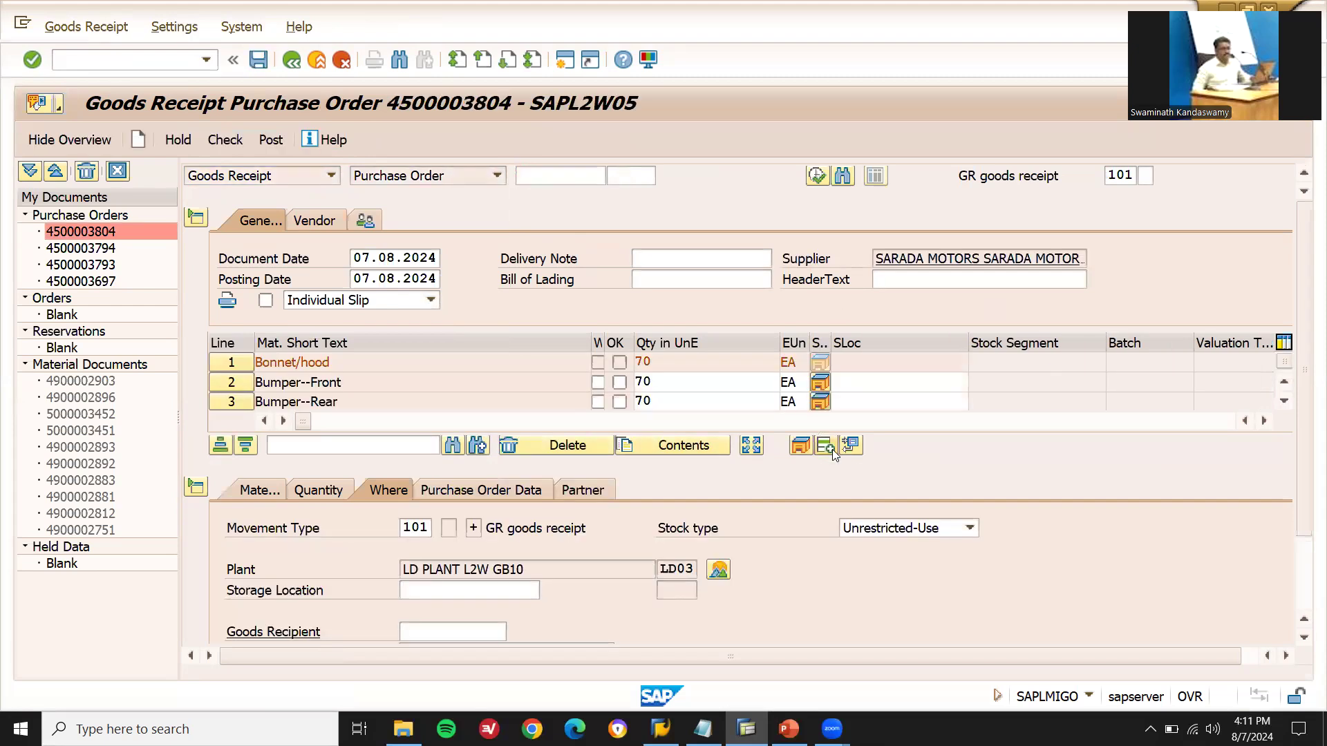
left_click(619, 383)
left_click(619, 363)
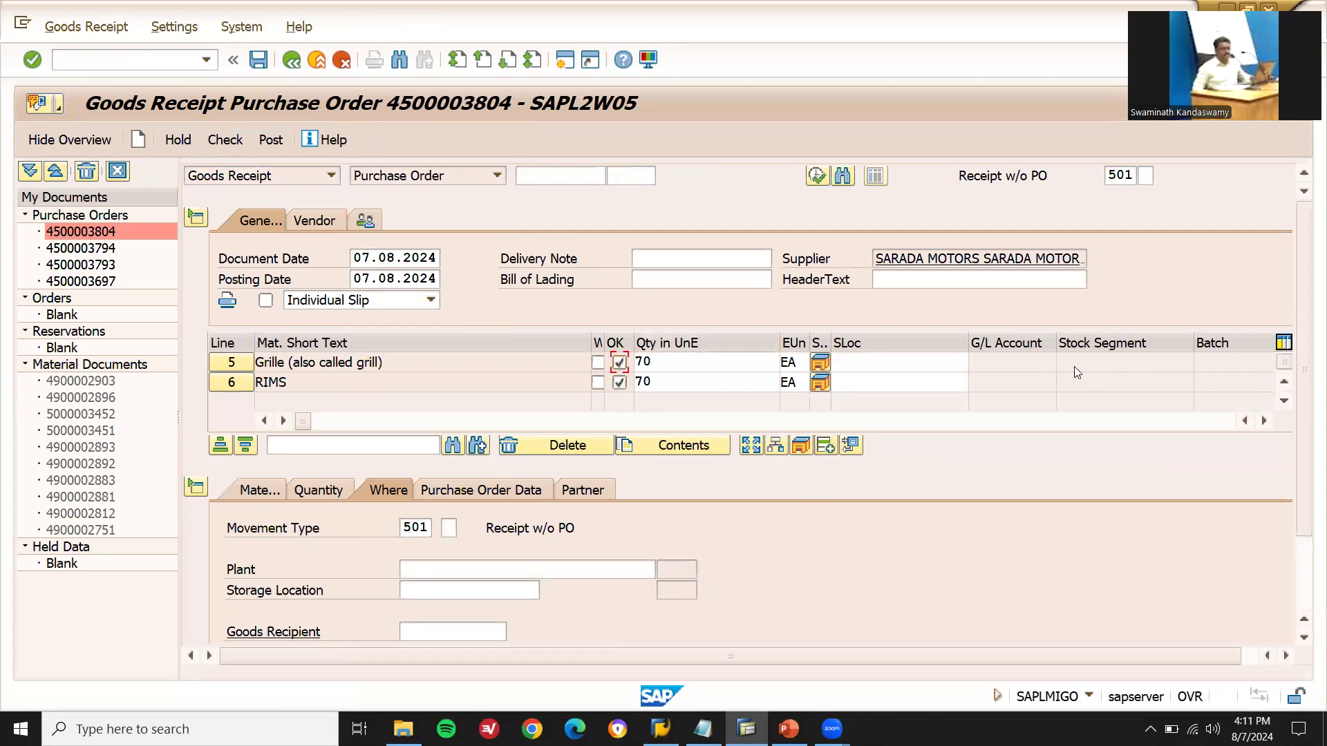
left_click(930, 384)
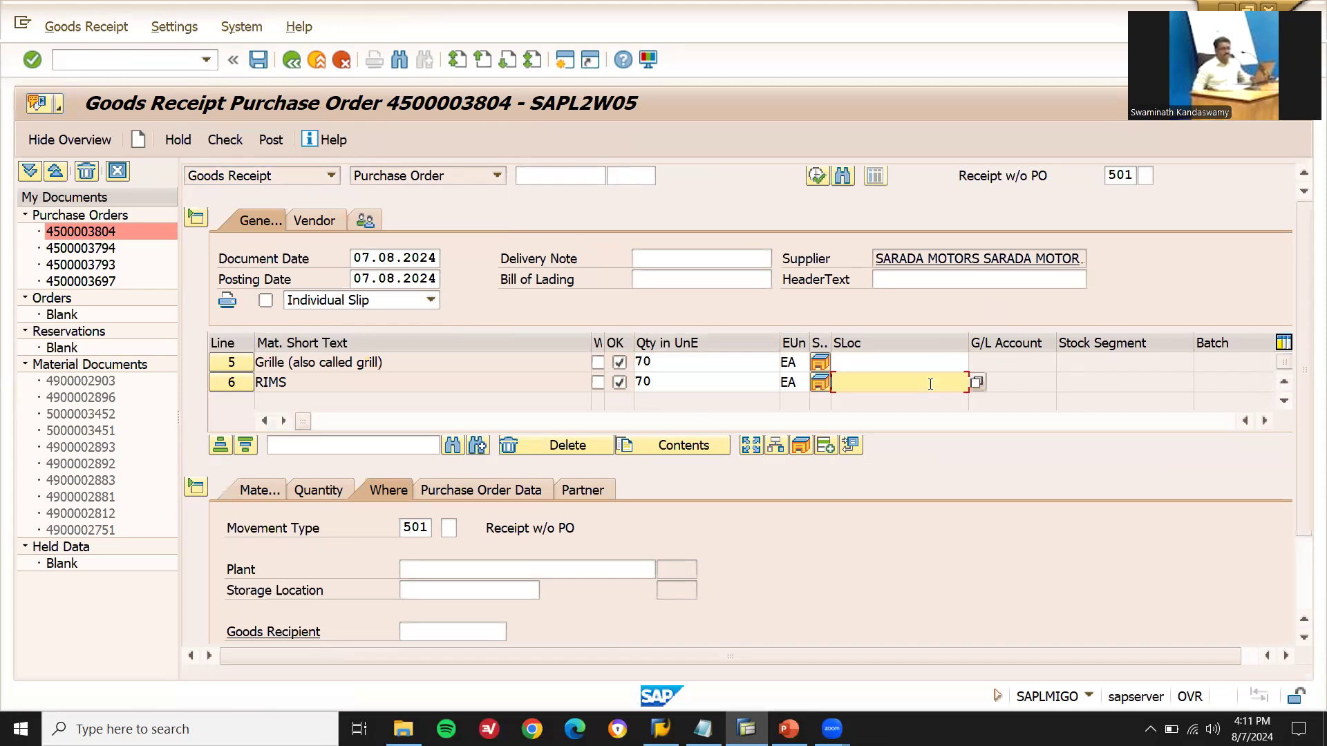
type("LD03")
key("Up")
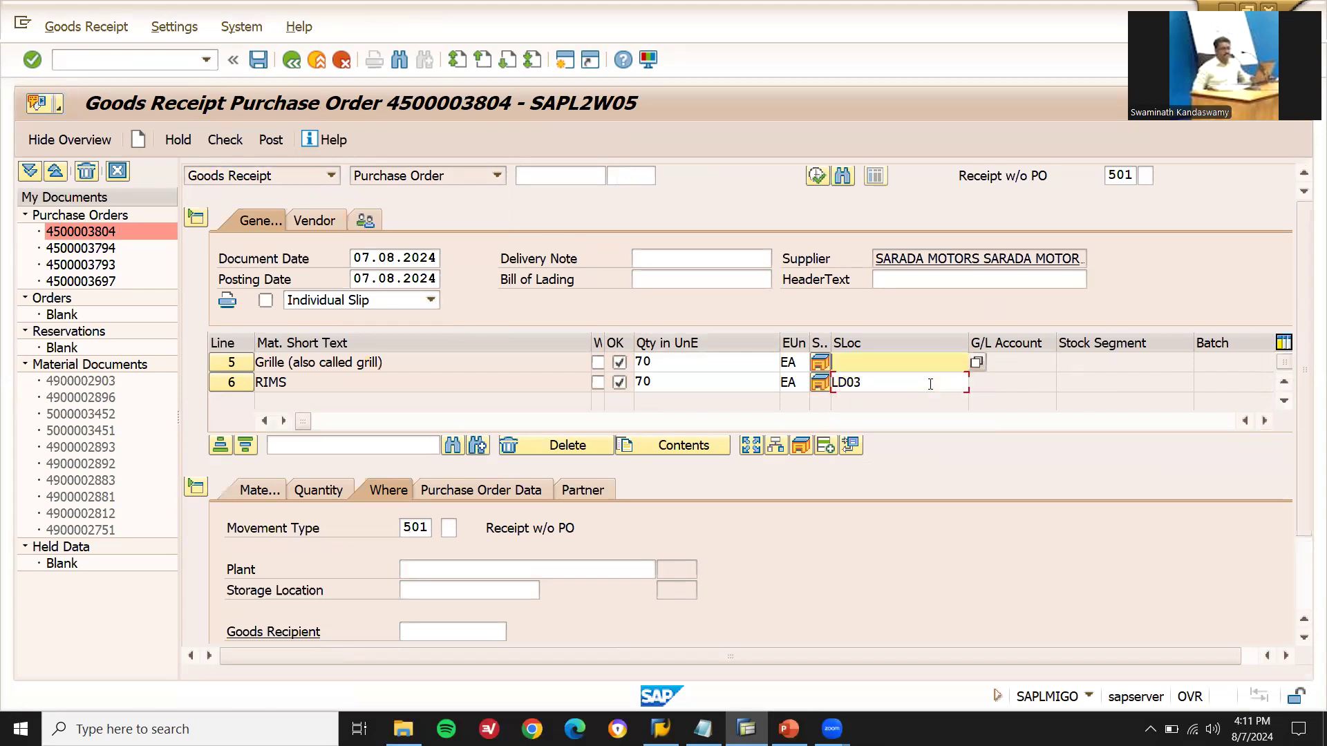
type("LD03")
Assign storage location LD03 to the Fender and Bumper--Rear items and mark both as OK
left_click(1283, 384)
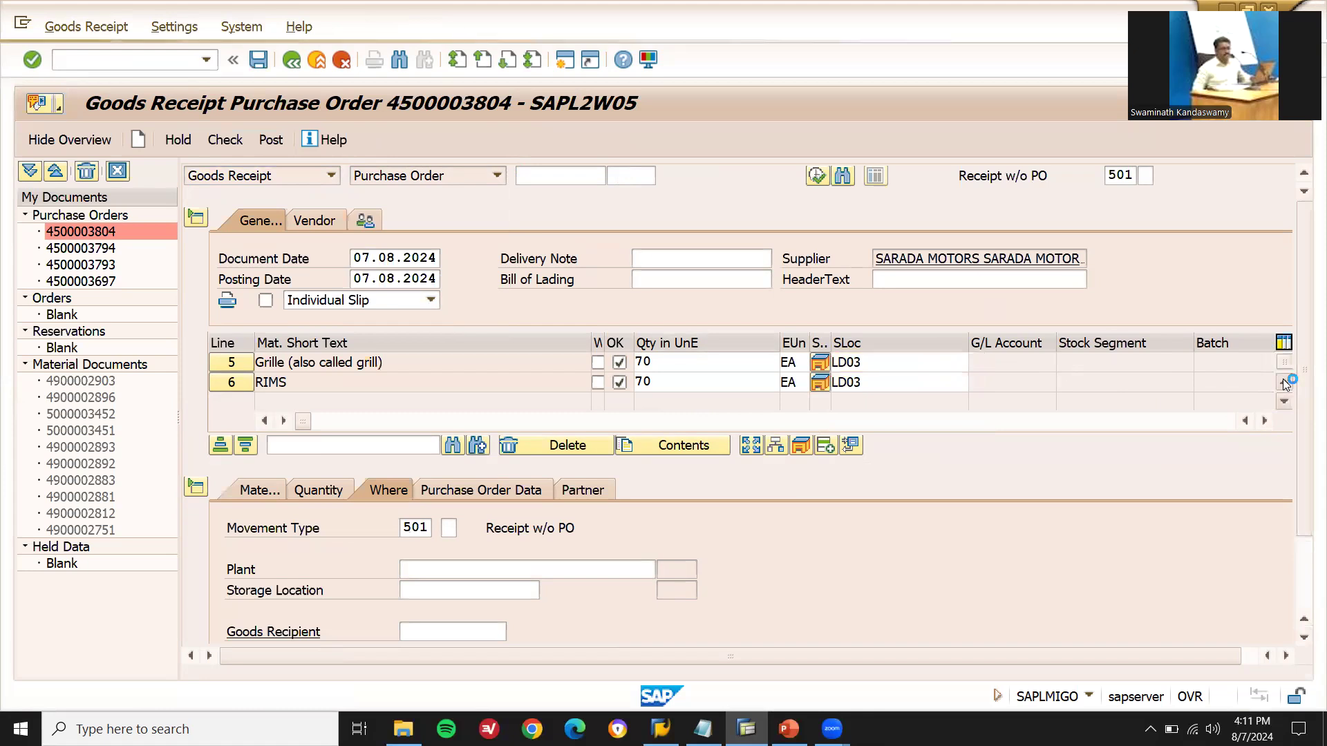
type("LD03")
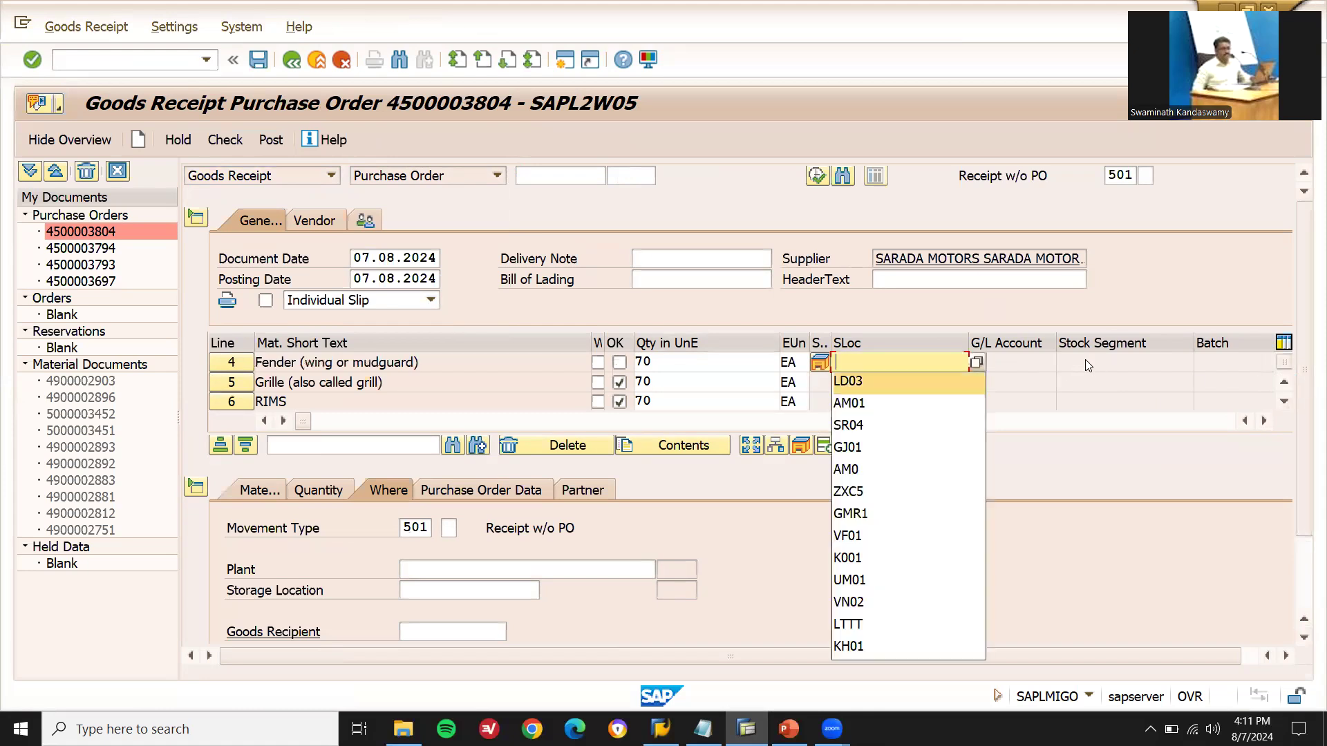
left_click(620, 363)
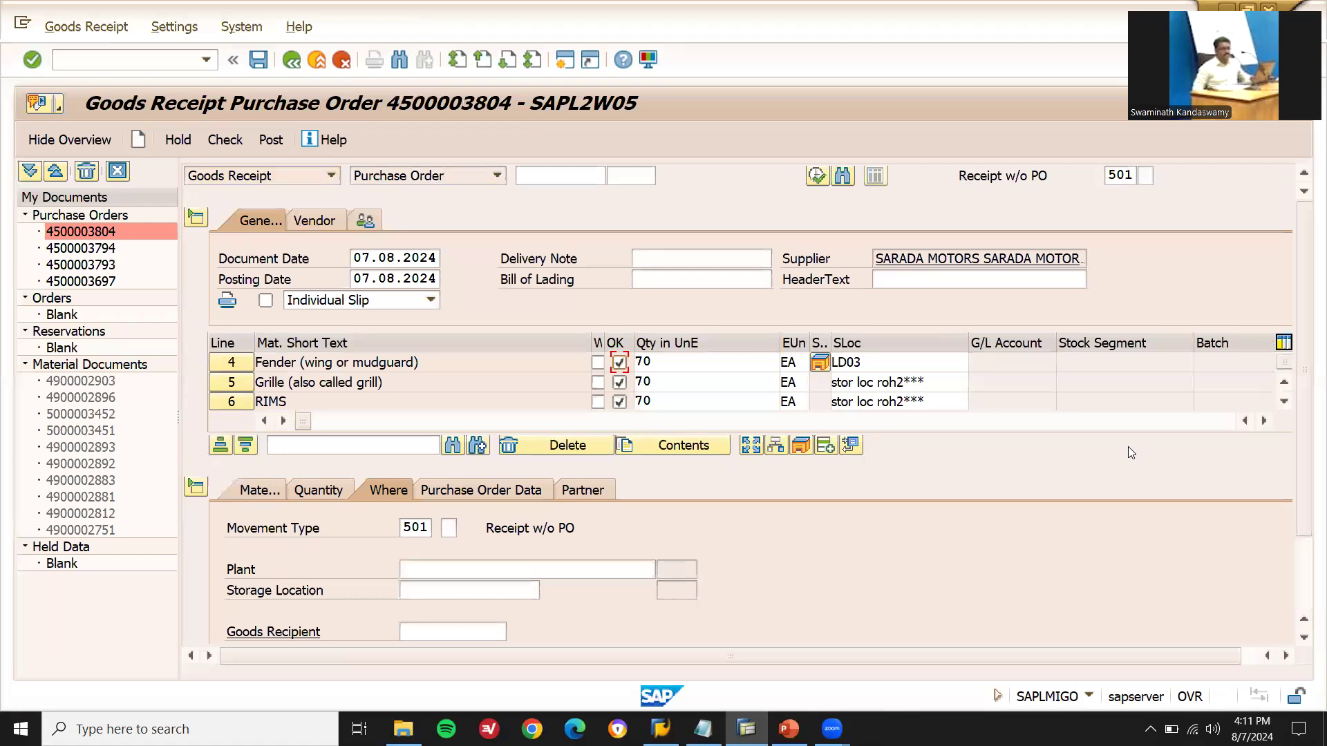
left_click(1285, 385)
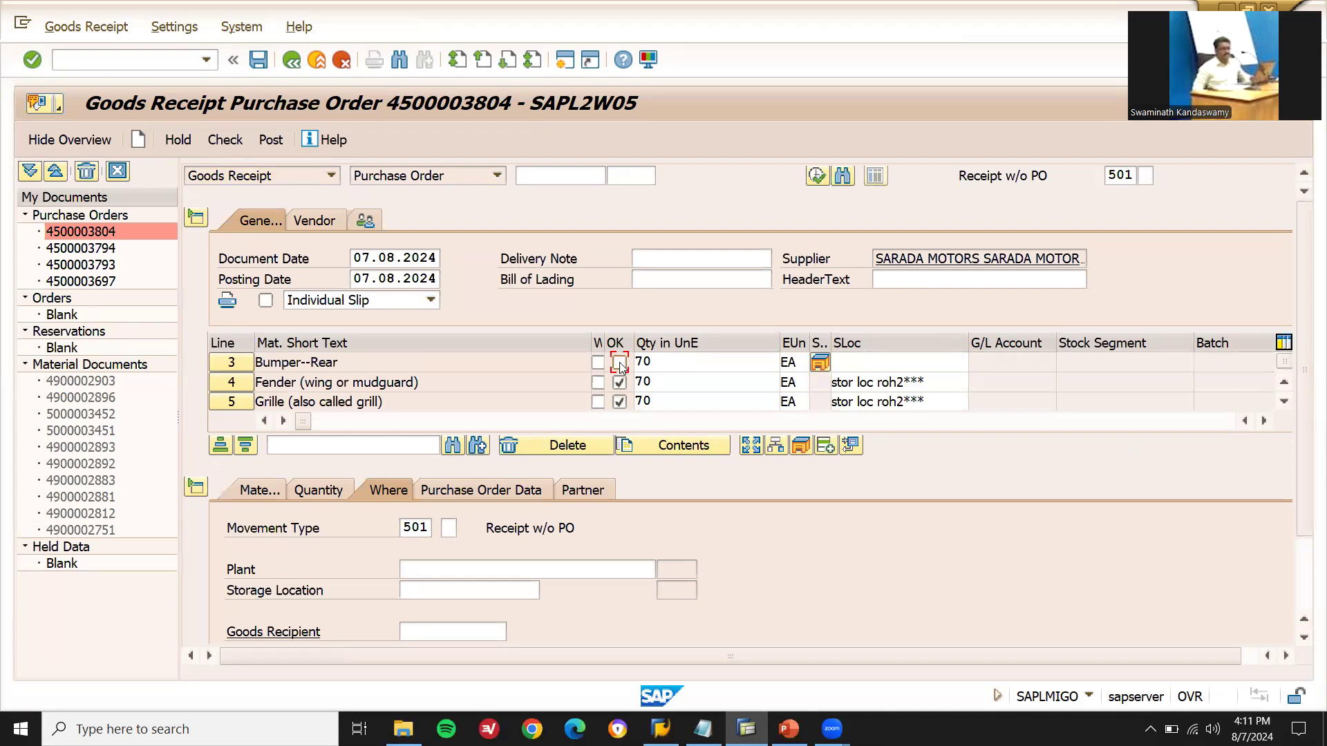
left_click(859, 369)
left_click(860, 380)
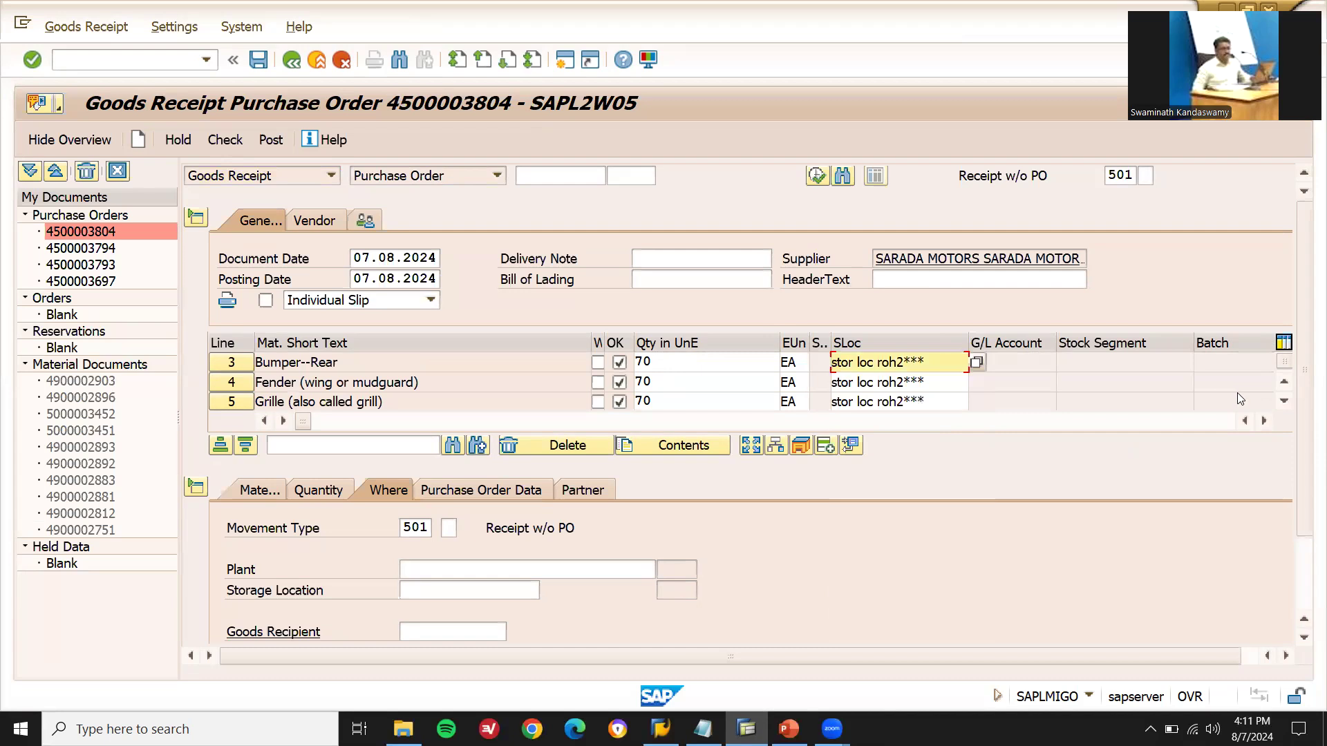
Mark Bumper--Front and Bonnet/hood as OK with storage location LD03, and post the goods receipt
left_click(1285, 382)
key("F4")
key("Return")
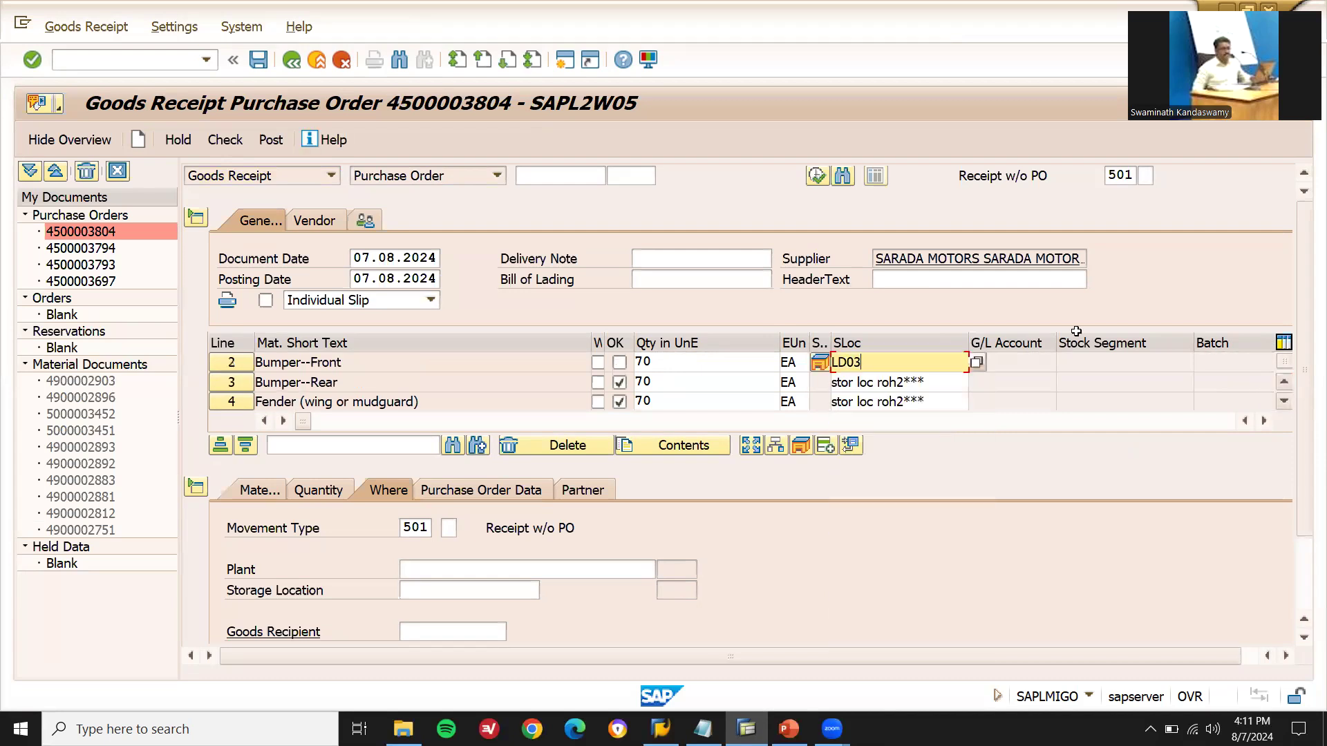
left_click(619, 362)
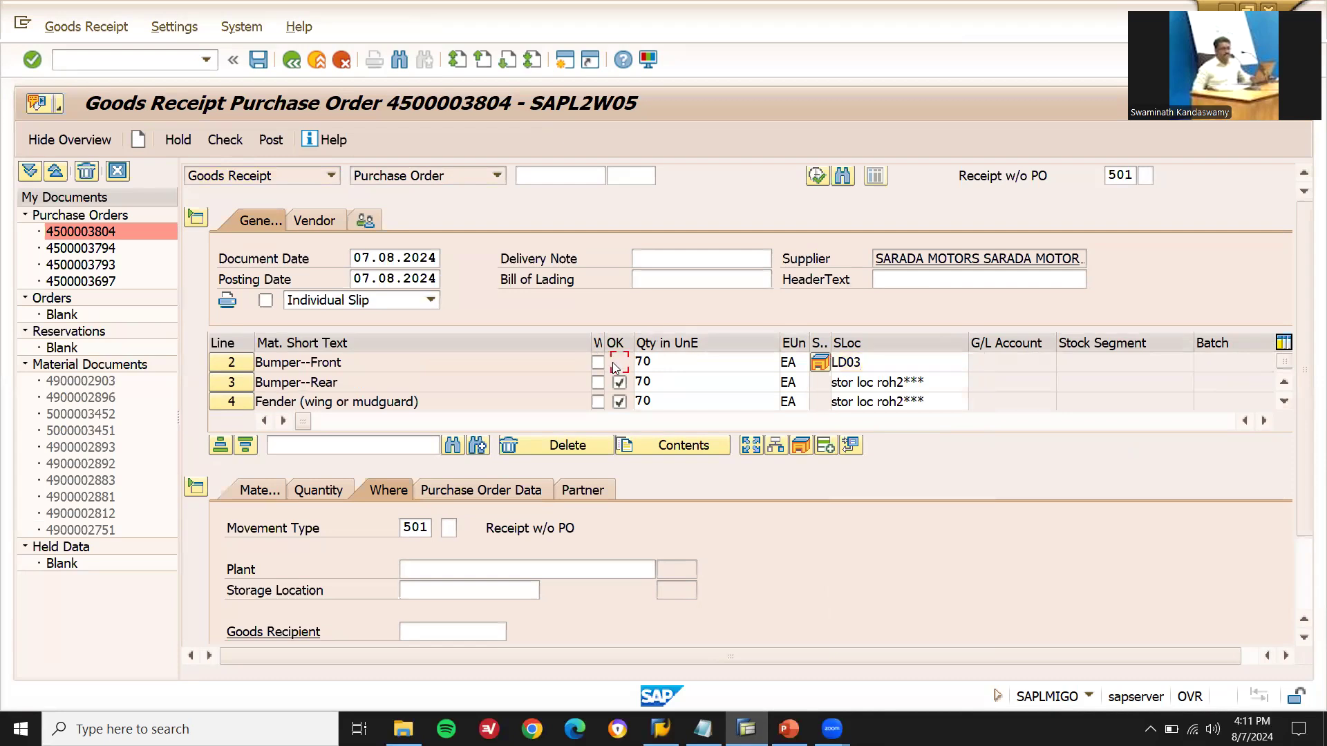
left_click(1287, 376)
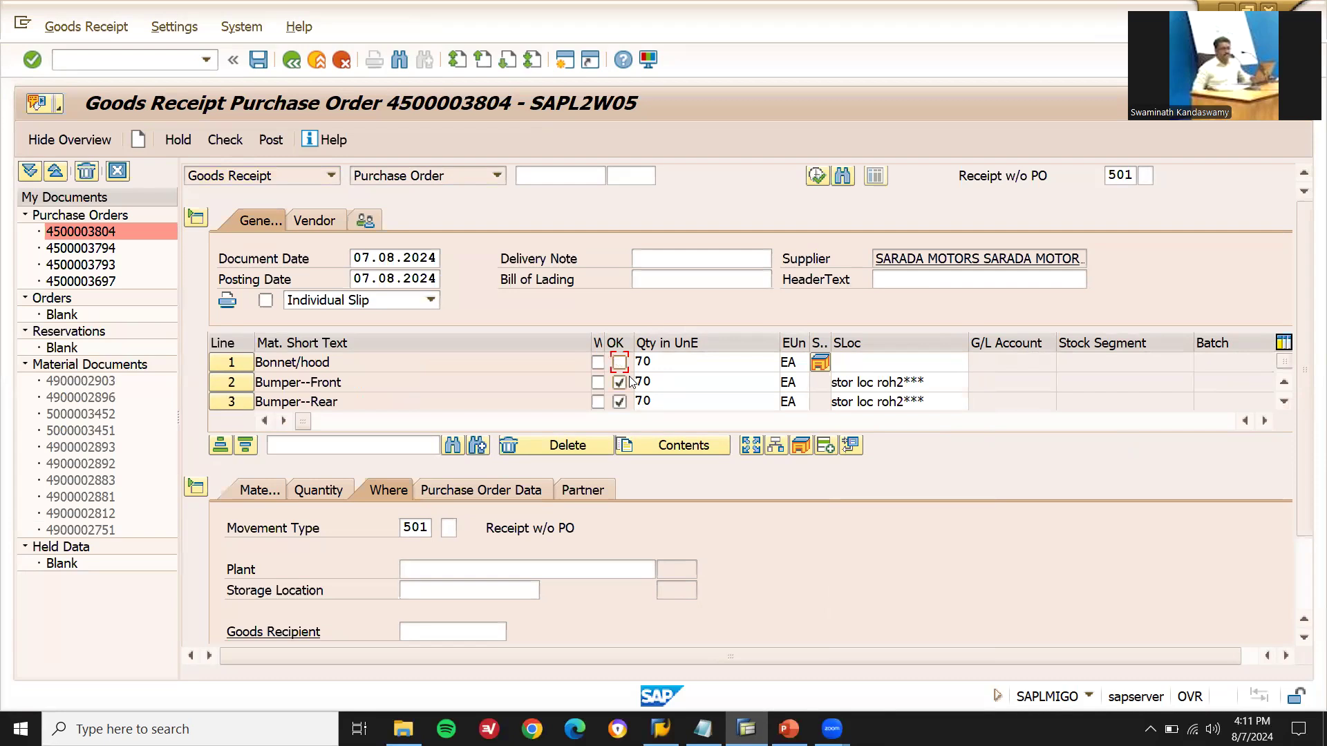
left_click(875, 366)
left_click(876, 374)
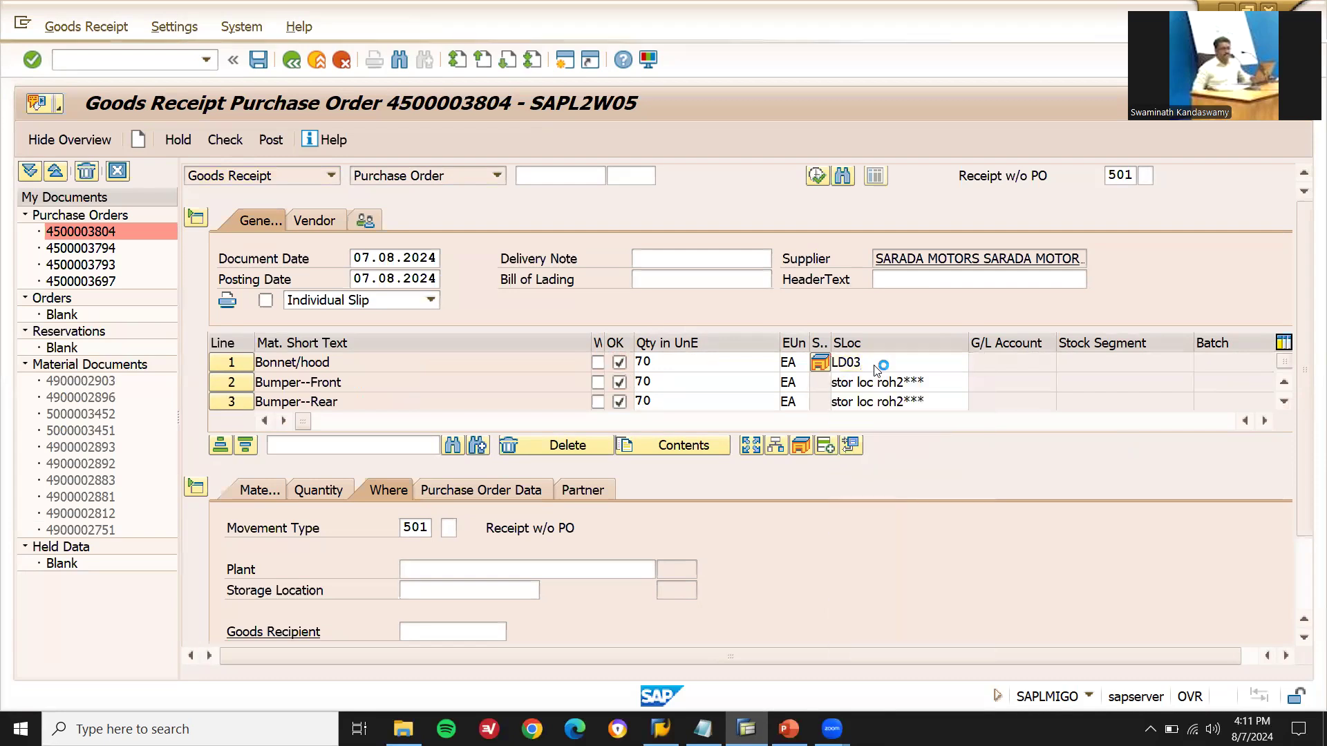
left_click(271, 140)
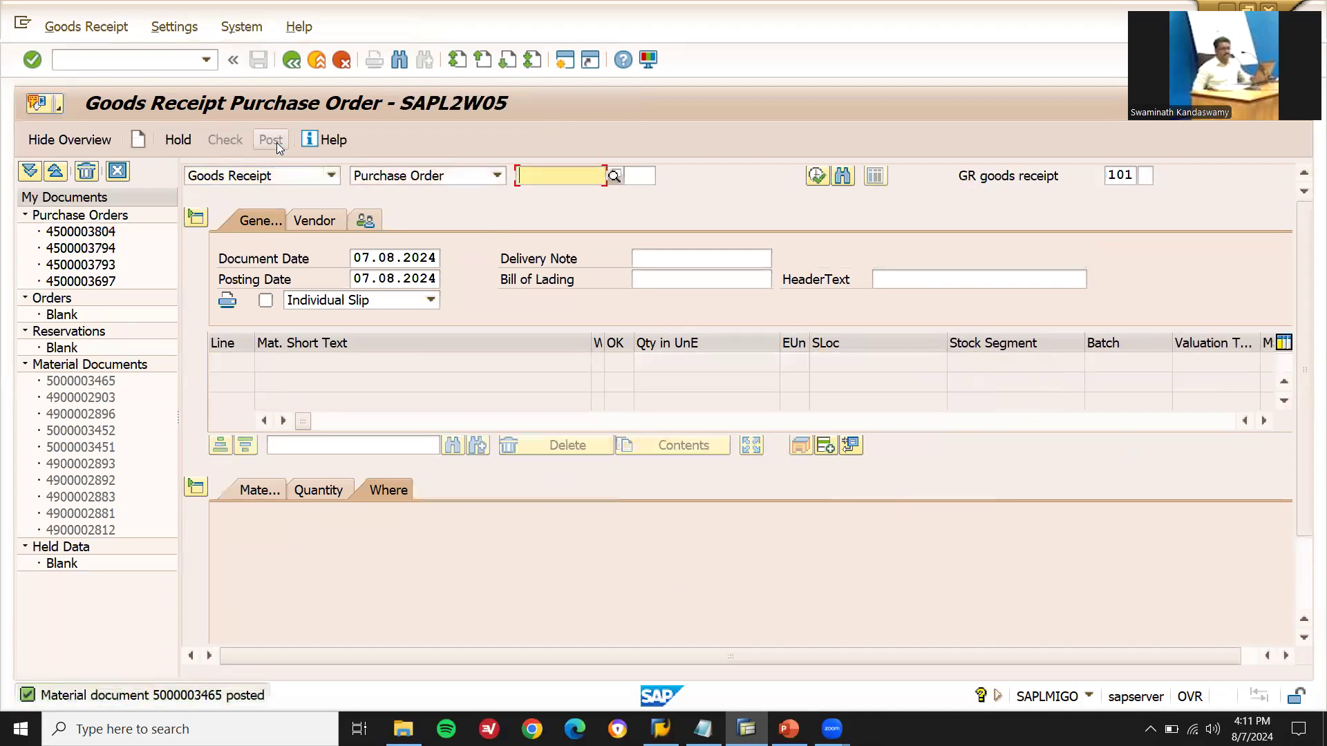
Open the incoming invoice entry transaction and set the invoice date to 31.08.2024
left_click(98, 60)
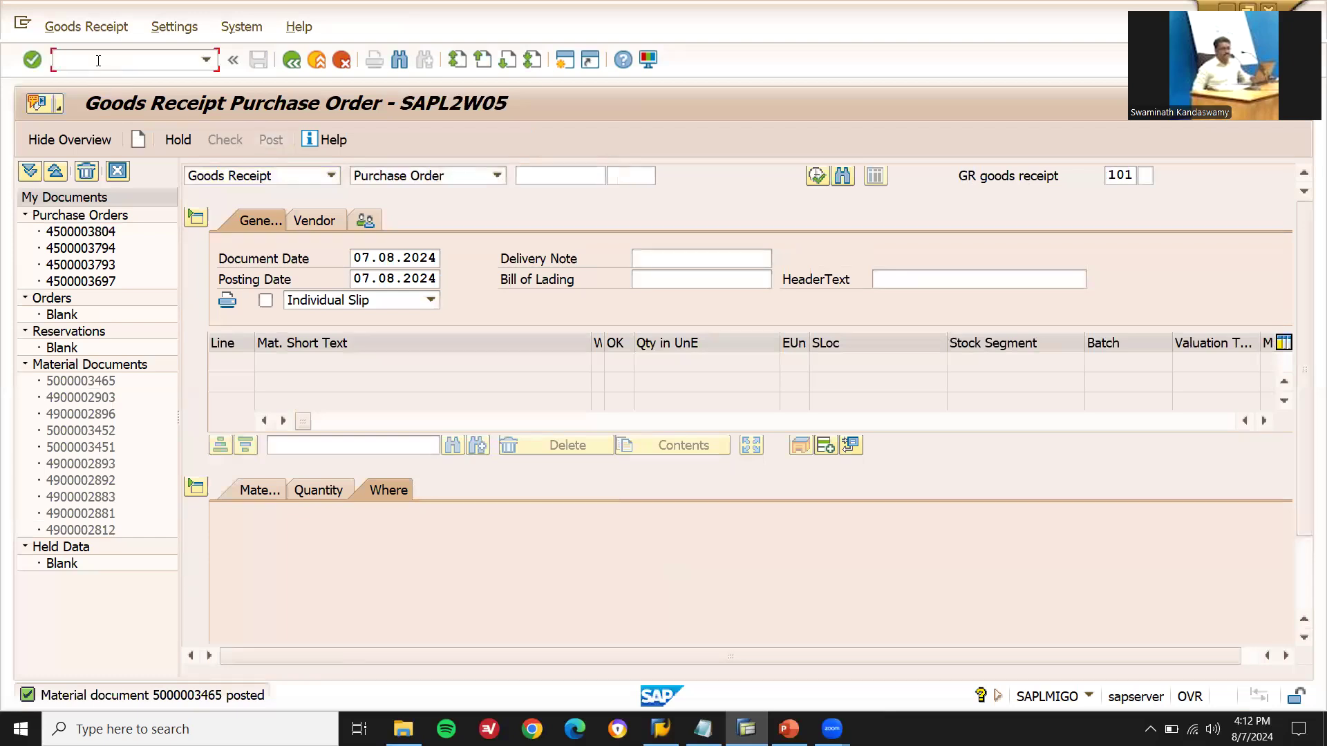
type("/NMIGO")
key("Return")
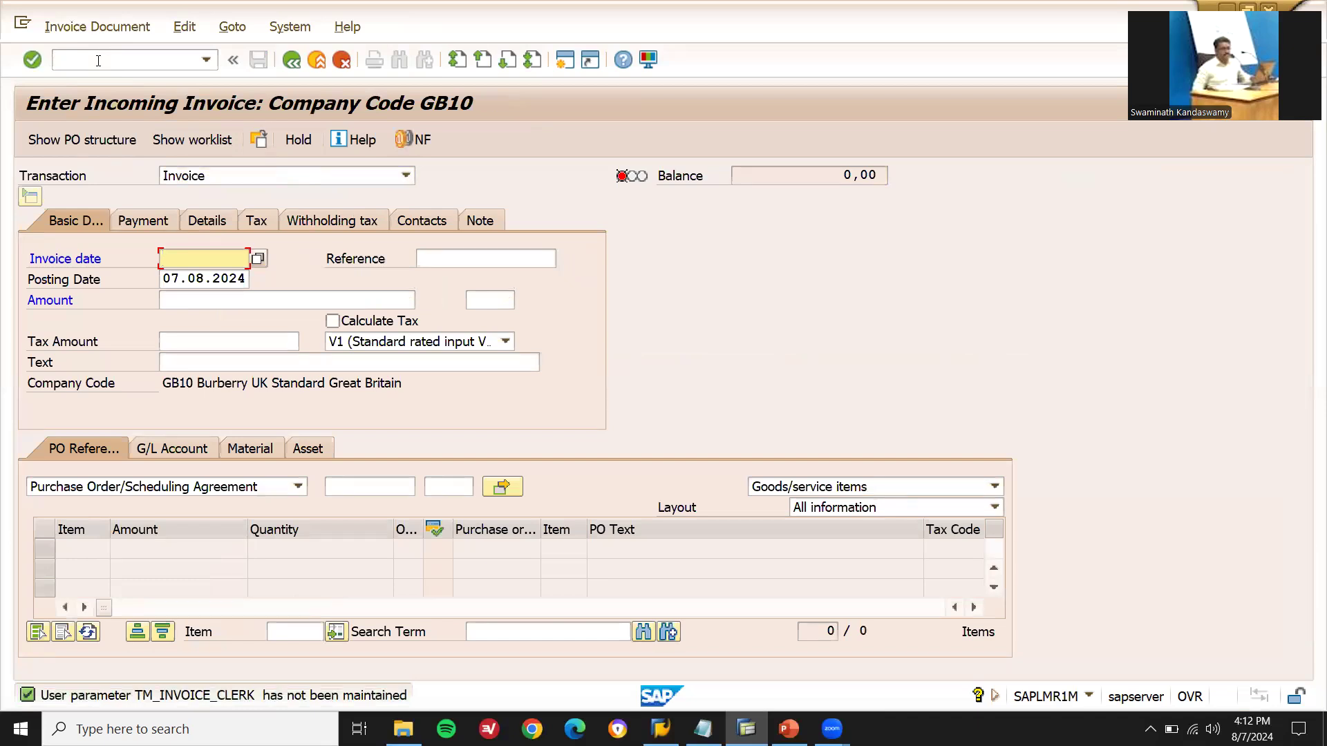
key("BackSpace")
key("Return")
key("Return")
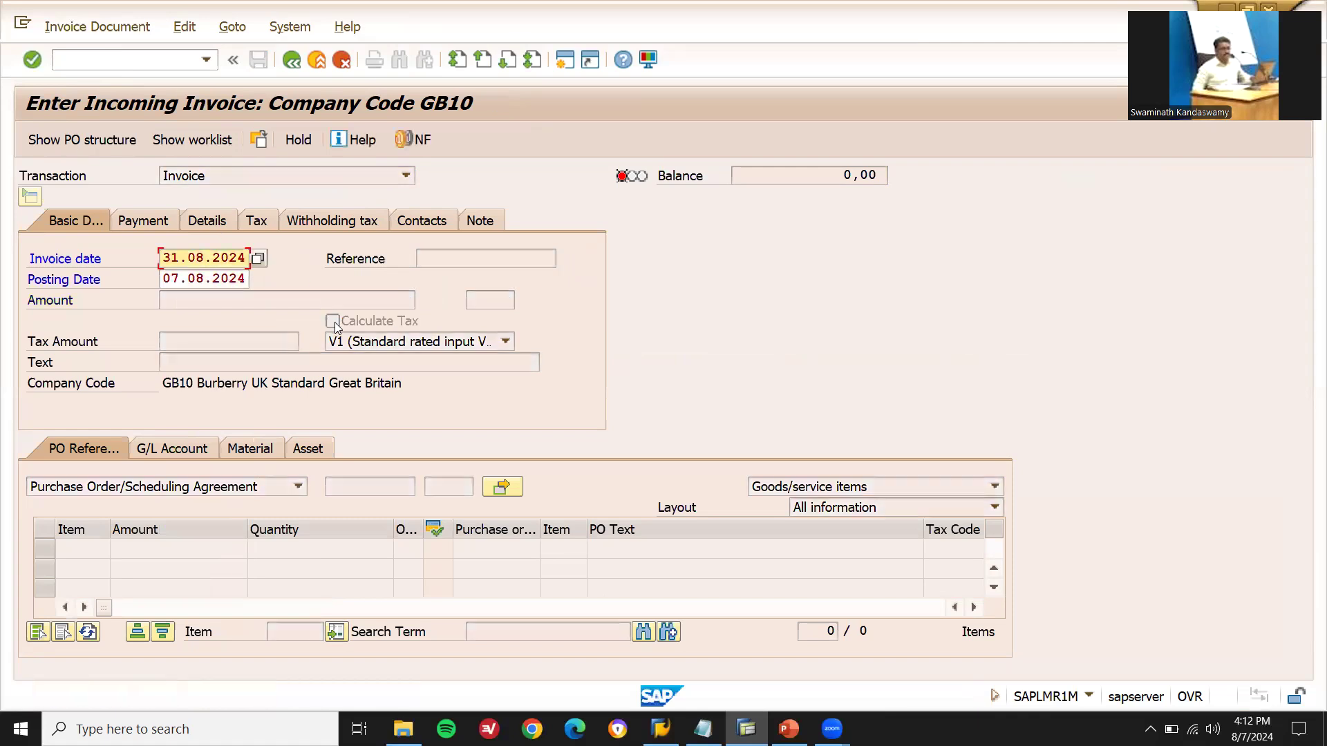
key("Return")
Enable automatic tax calculation and load the invoice items from the copied purchase order number
left_click(332, 322)
left_click(370, 492)
key("ctrl+v")
key("Return")
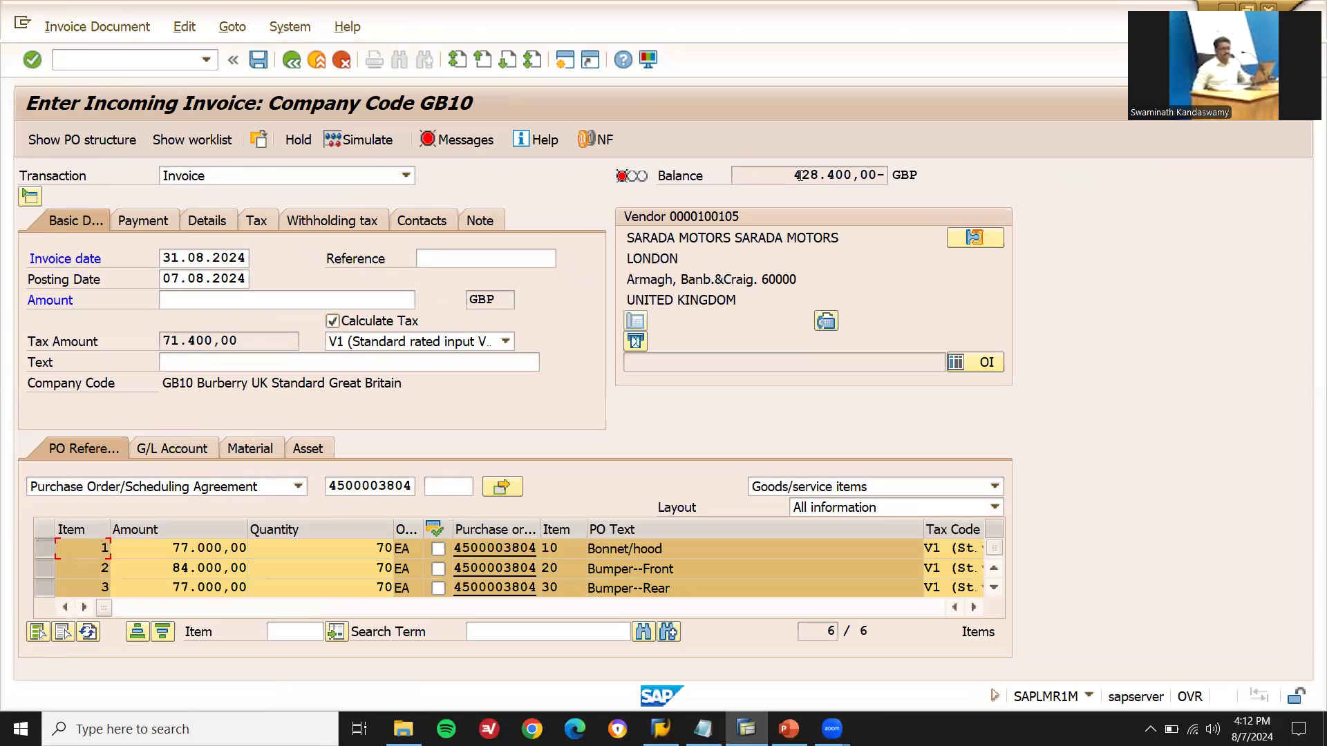
Set the invoice amount to 428400 and the payment baseline date to 31.08.2024
left_click(367, 300)
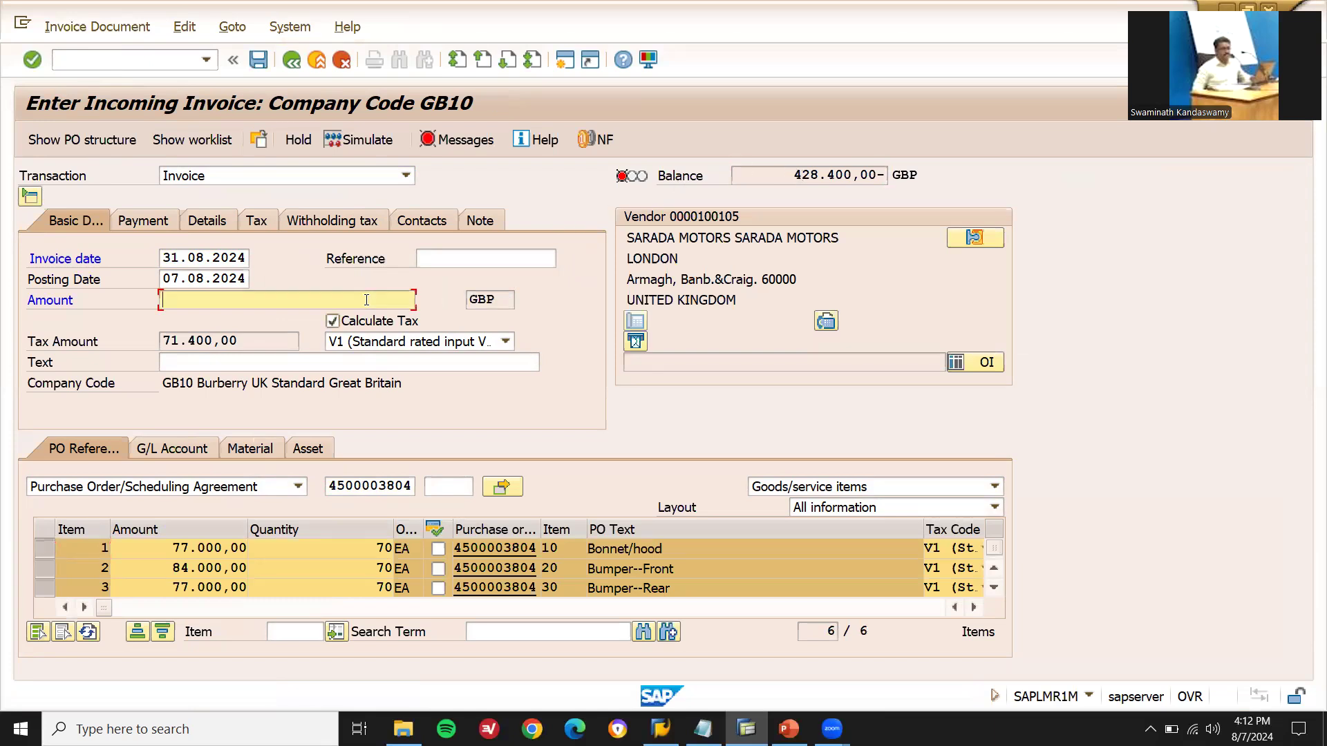
type("428400")
key("Return")
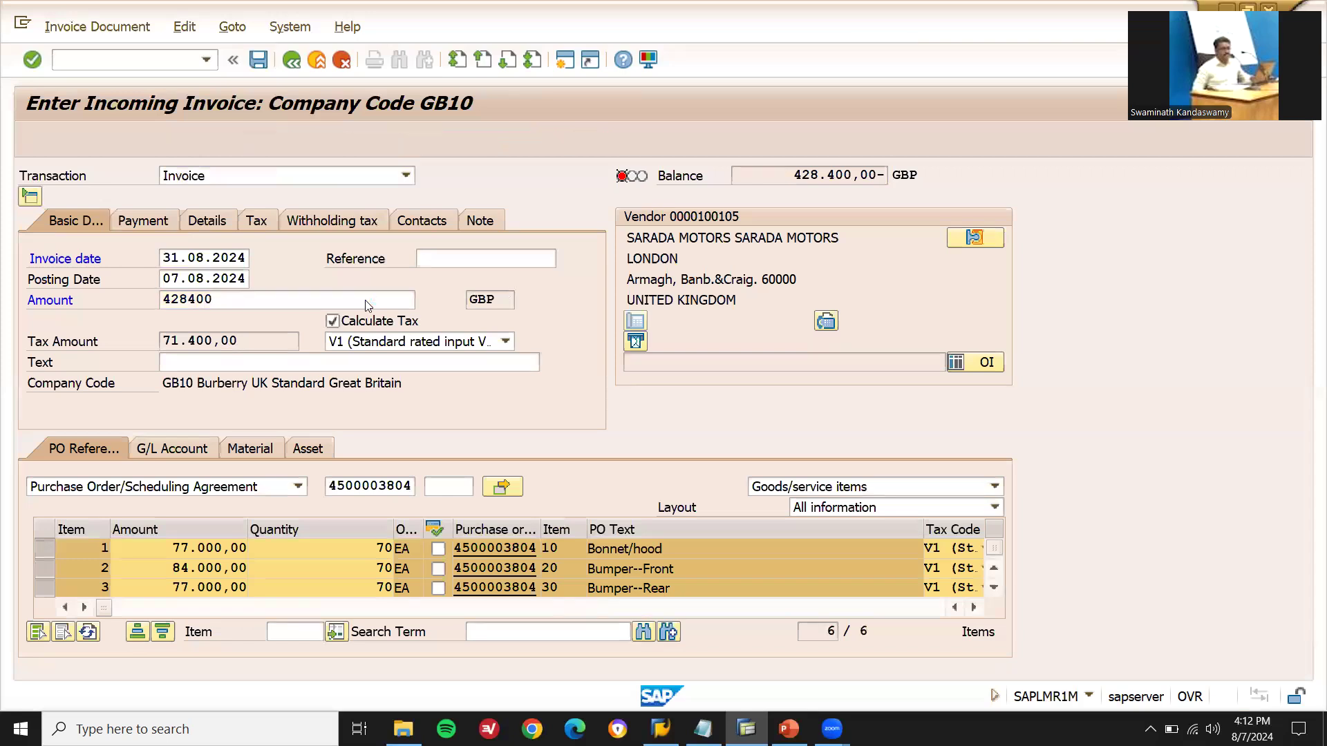
left_click(159, 259)
key("Down")
key("Return")
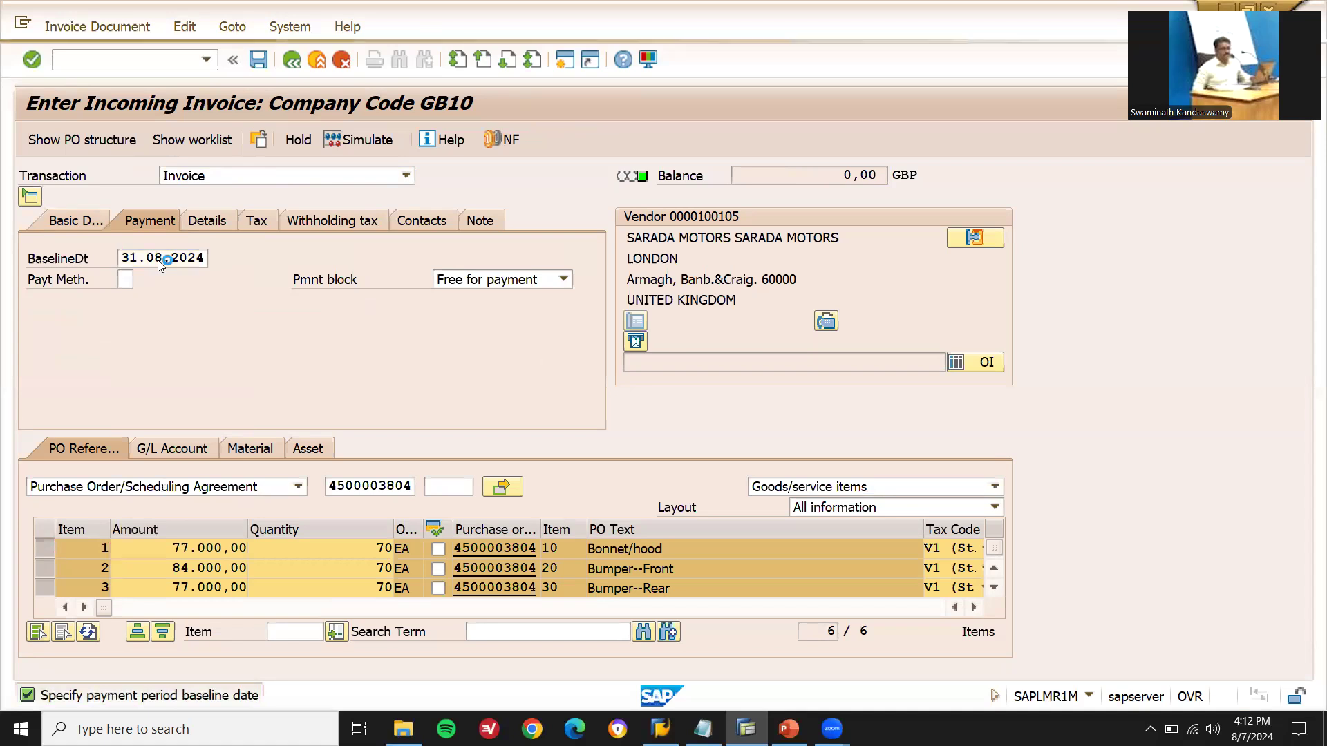
Simulate the invoice document, check its balance and post it
left_click(358, 142)
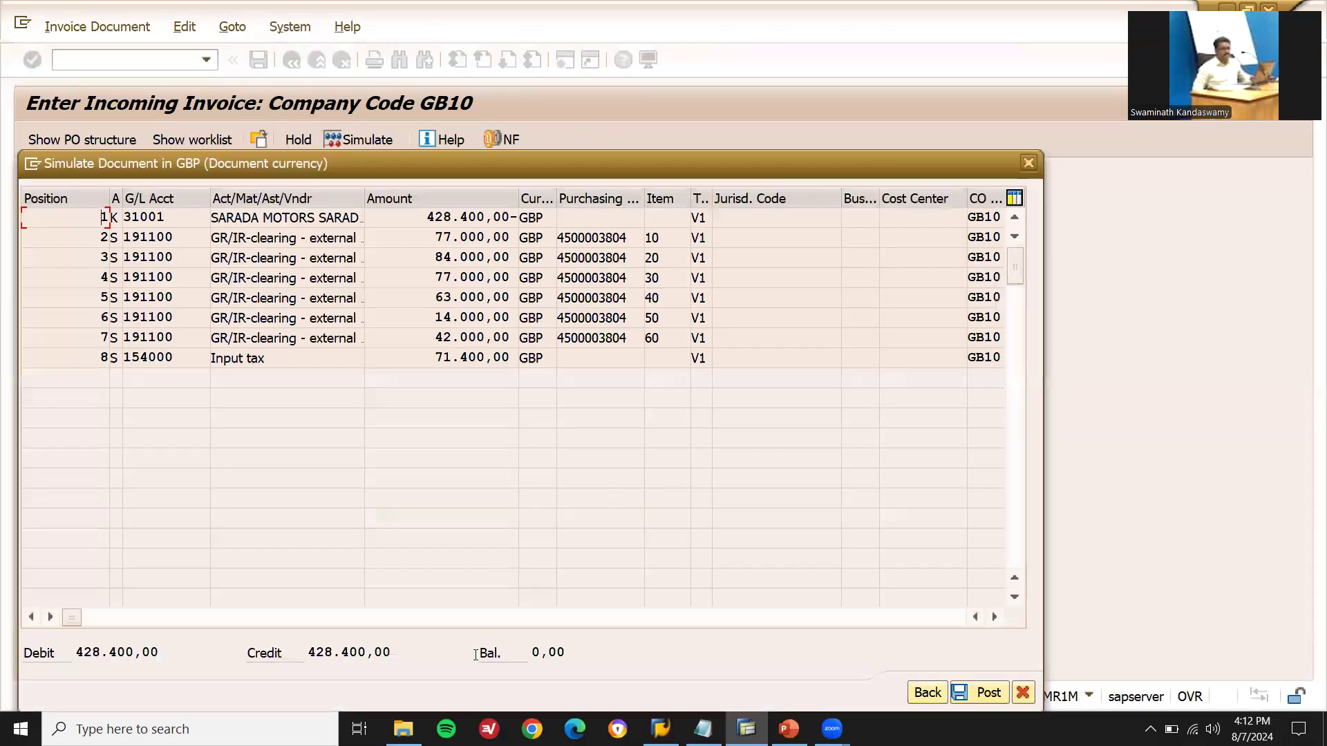
double_click(535, 648)
left_click(587, 646)
left_click(995, 692)
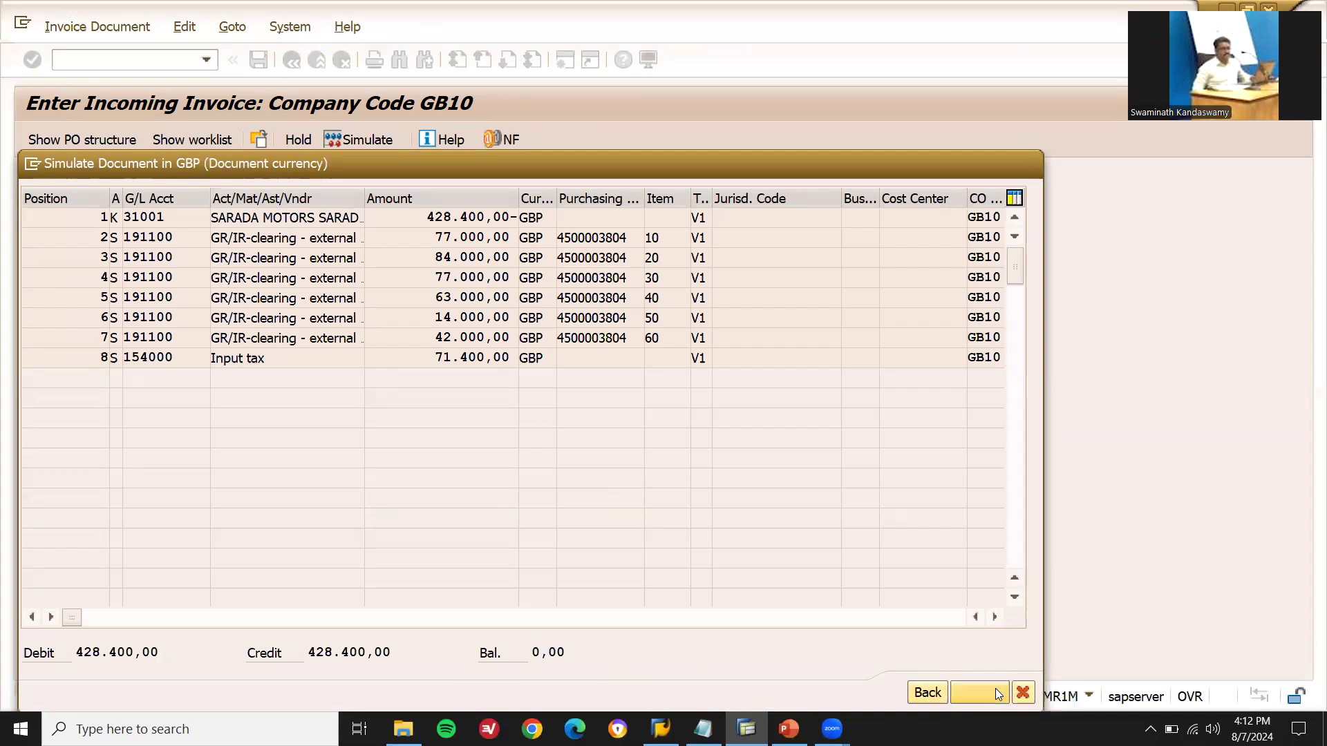